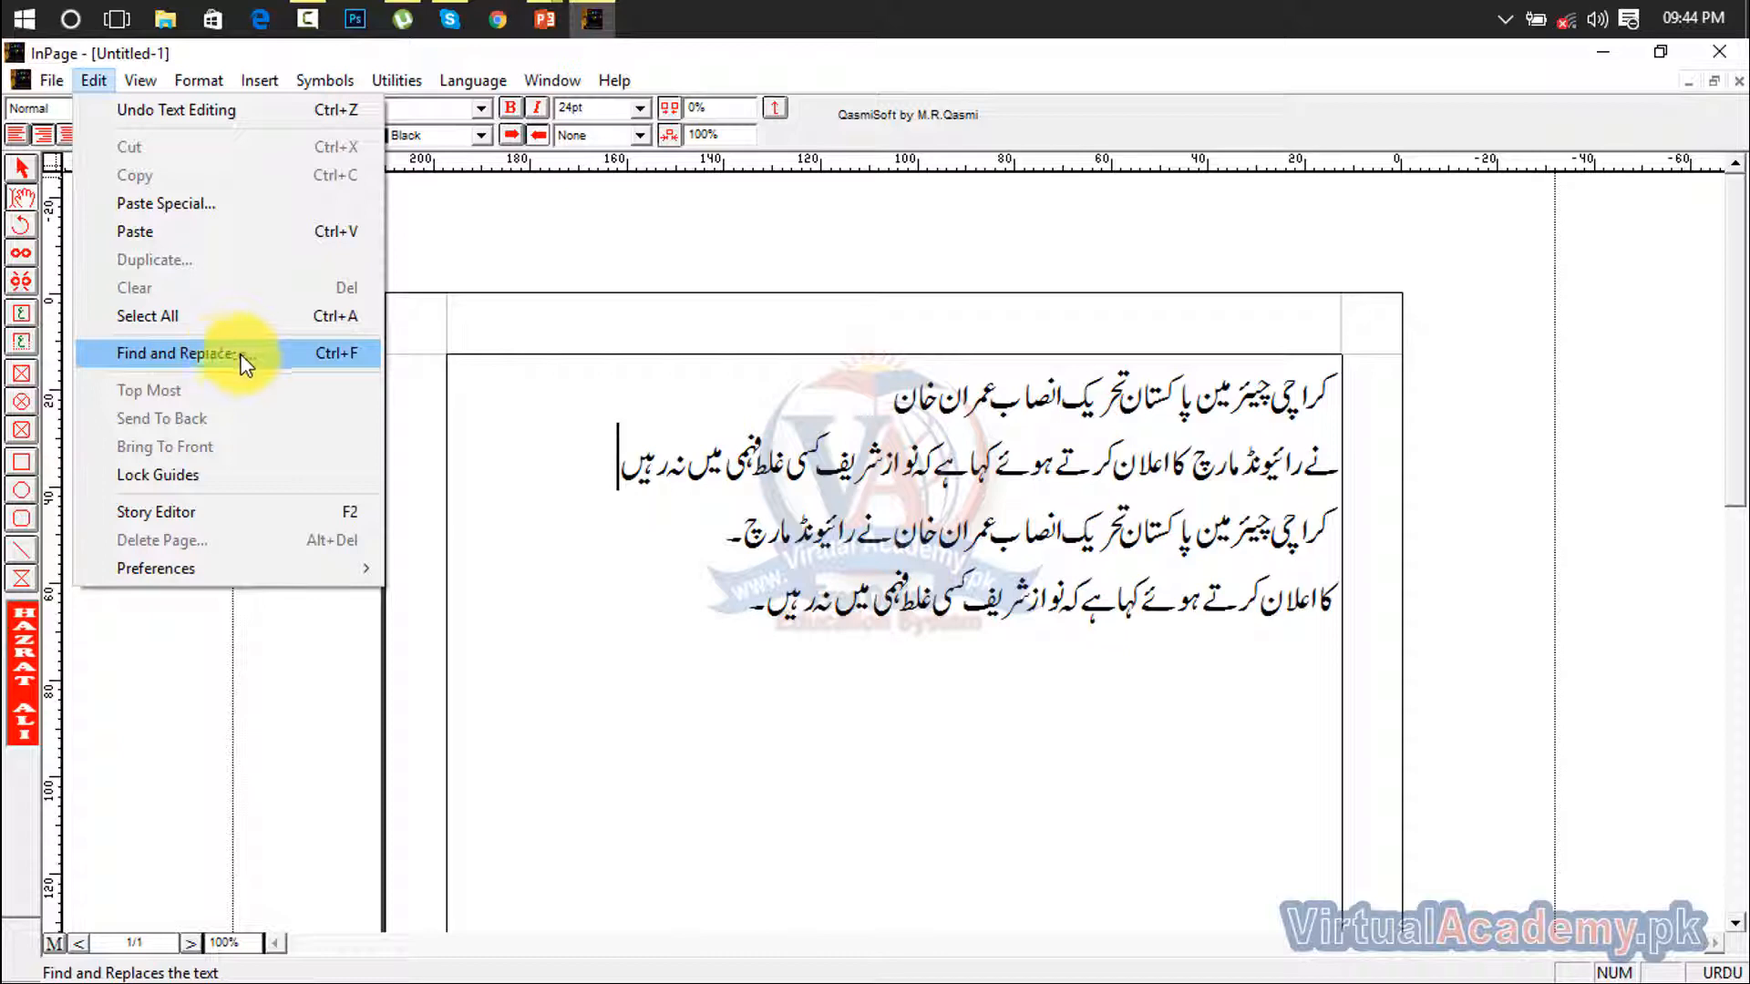
Add the English text "hello word" below the Urdu paragraphs and open Find and Replace
click(665, 602)
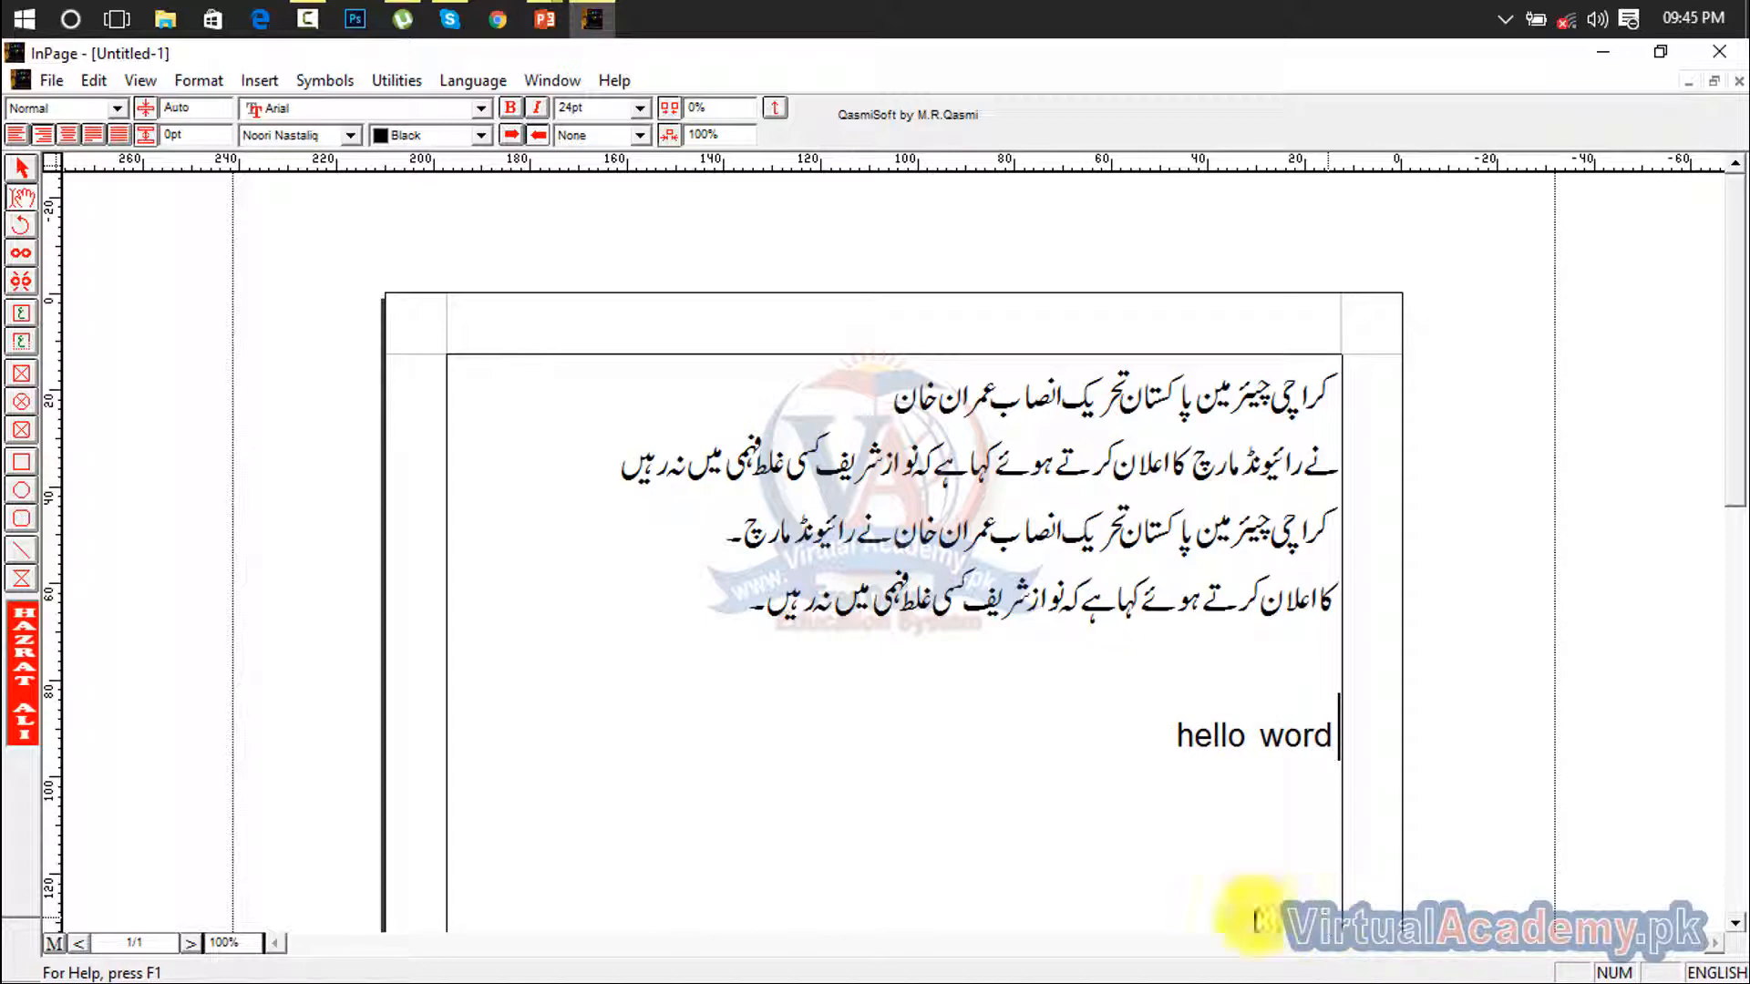
click(93, 75)
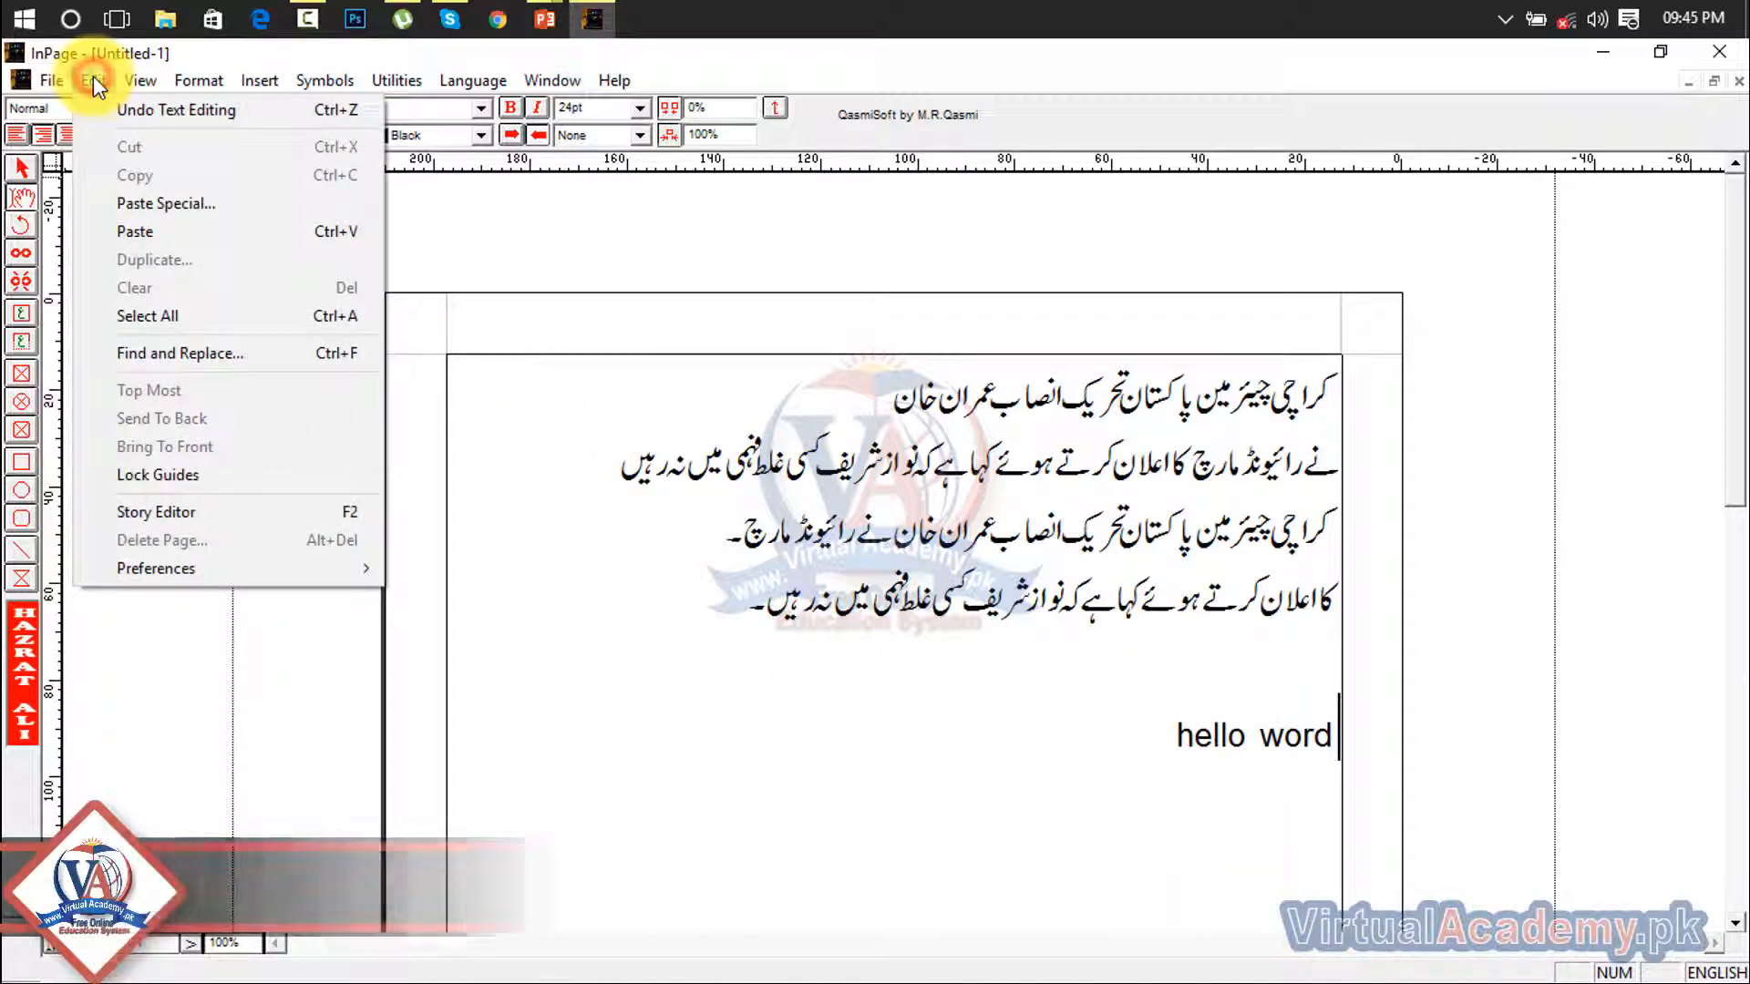
click(172, 350)
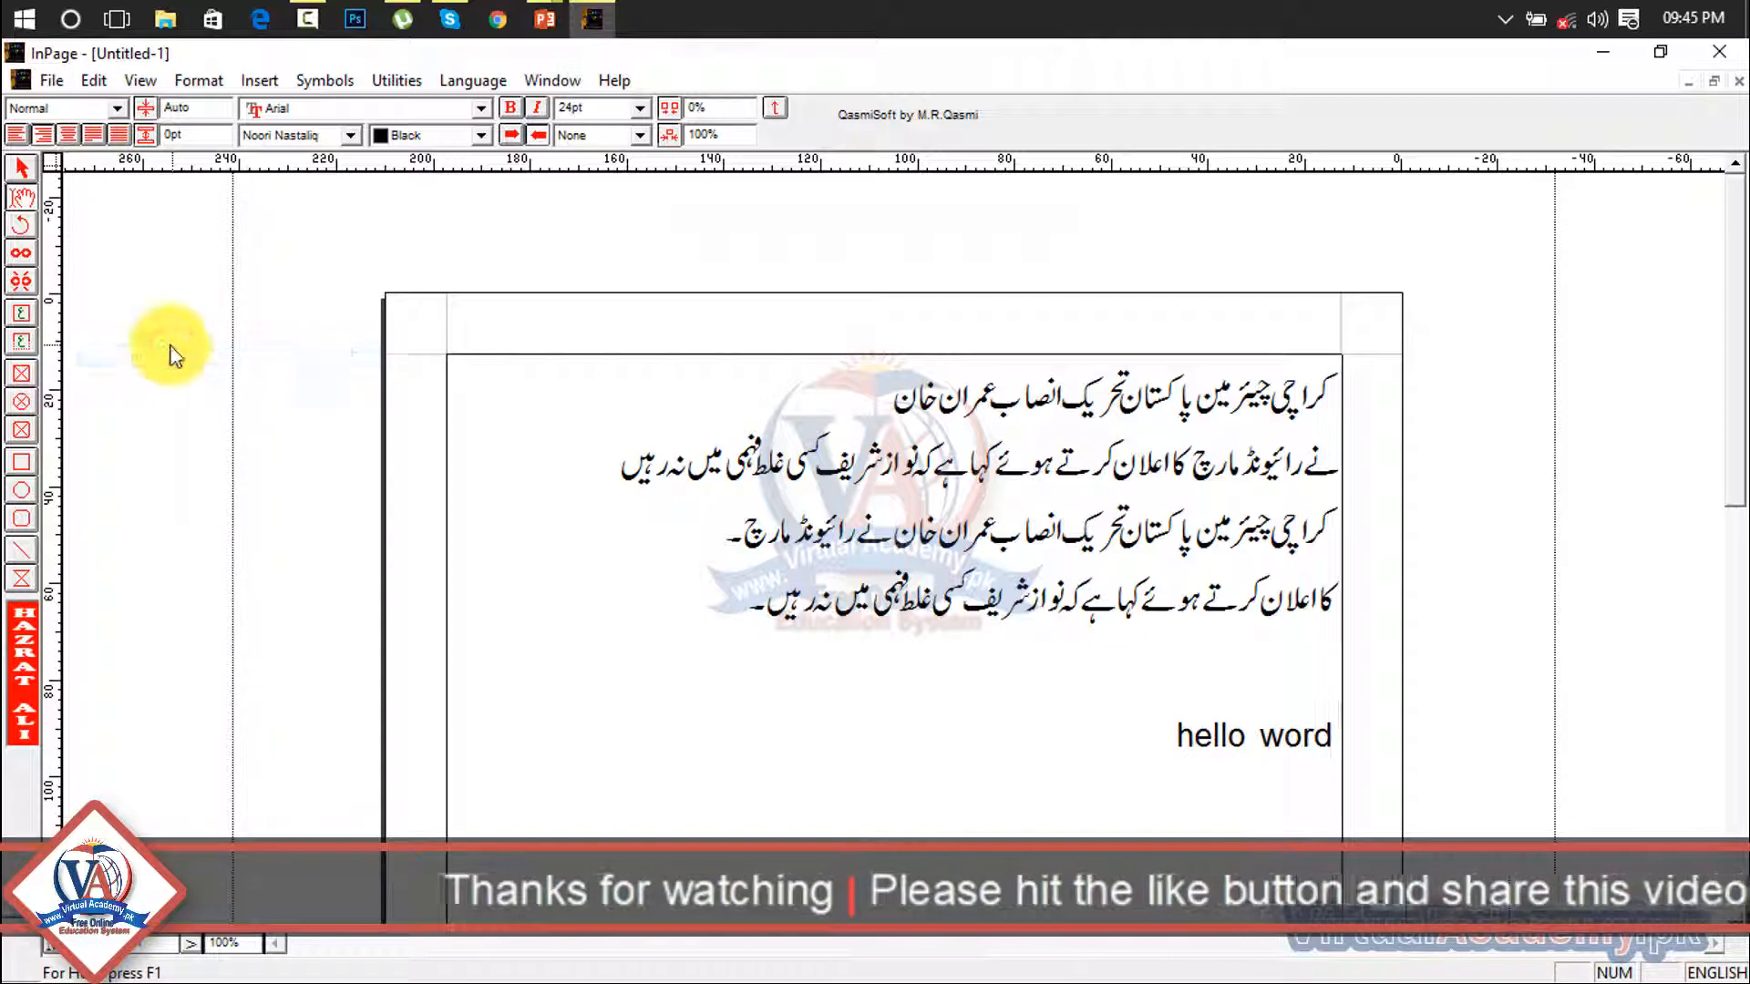
Delete the "hello word" text below the Urdu paragraphs
click(1104, 744)
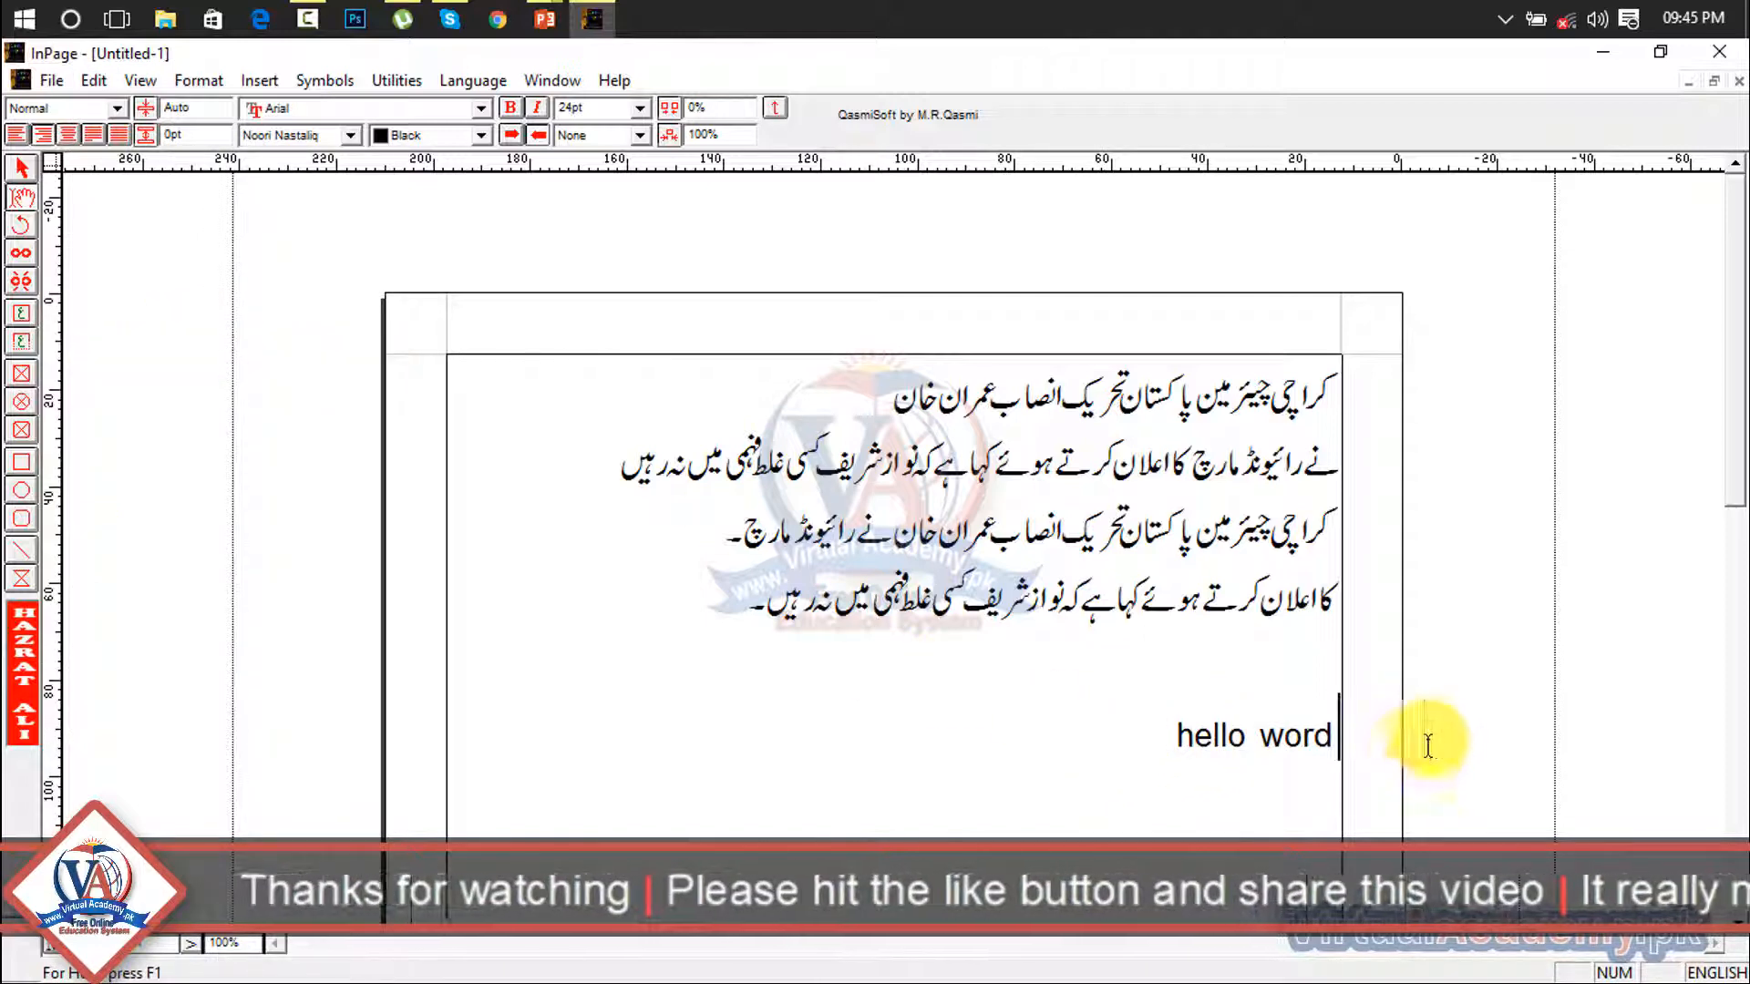
drag(1164, 738, 1177, 729)
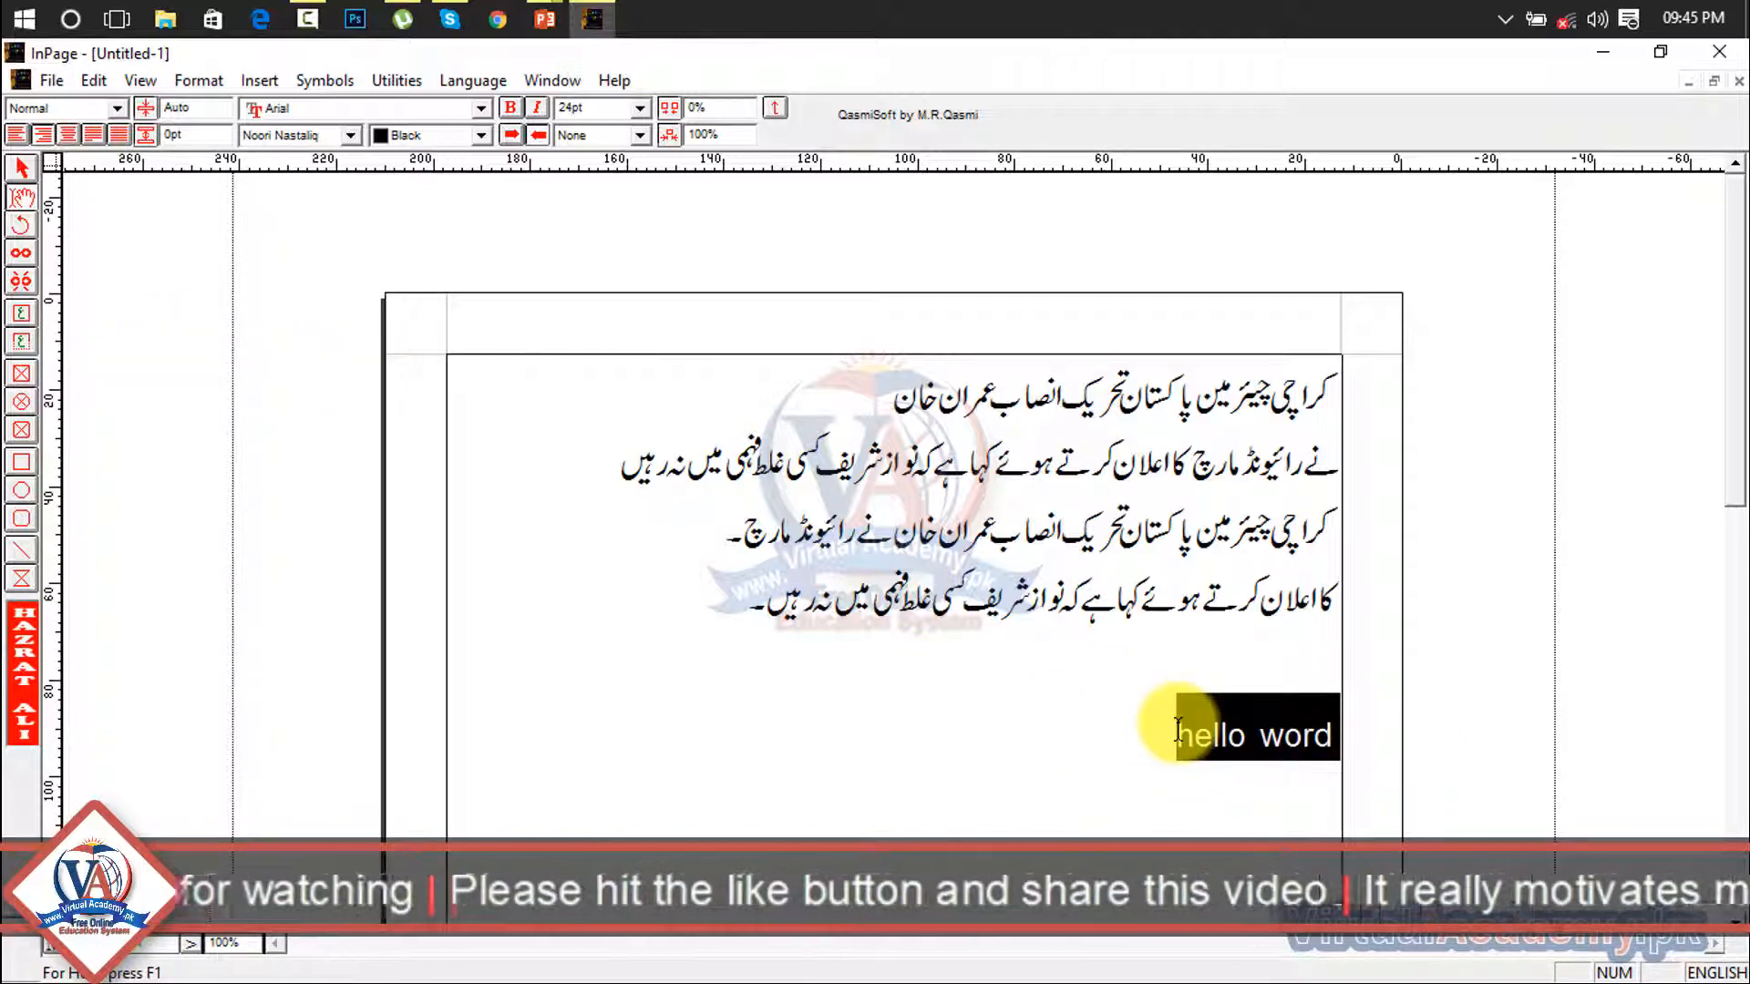
key(Delete)
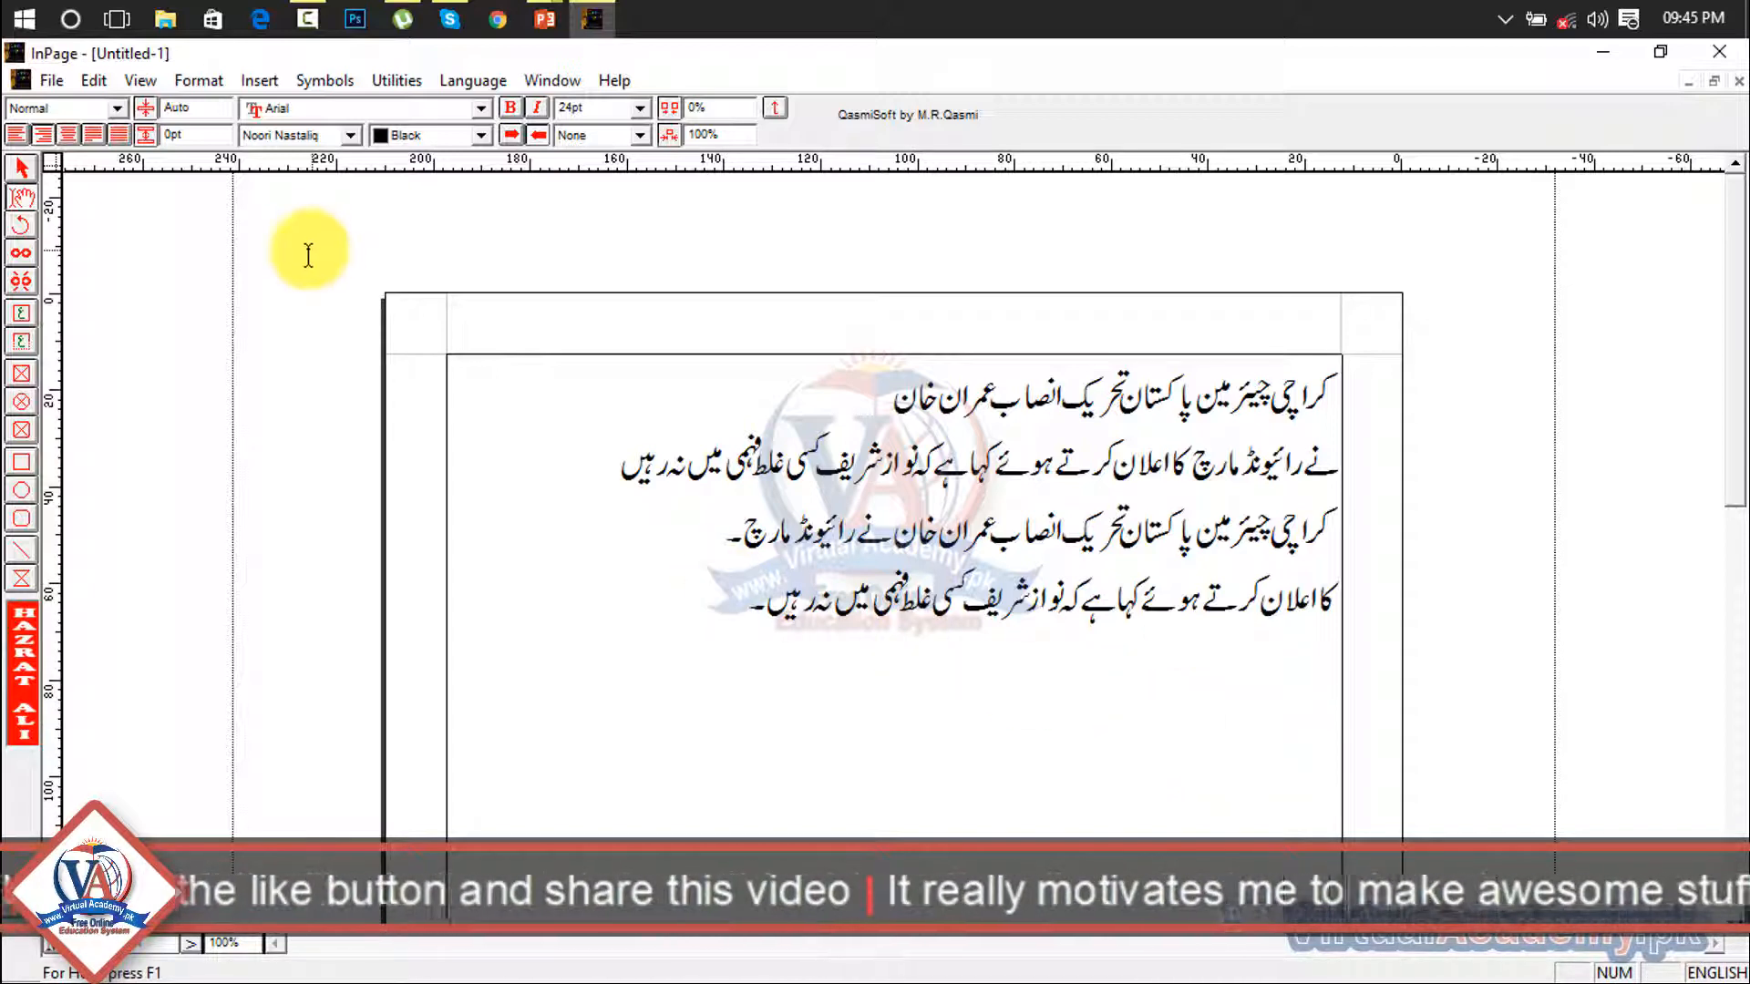
click(102, 85)
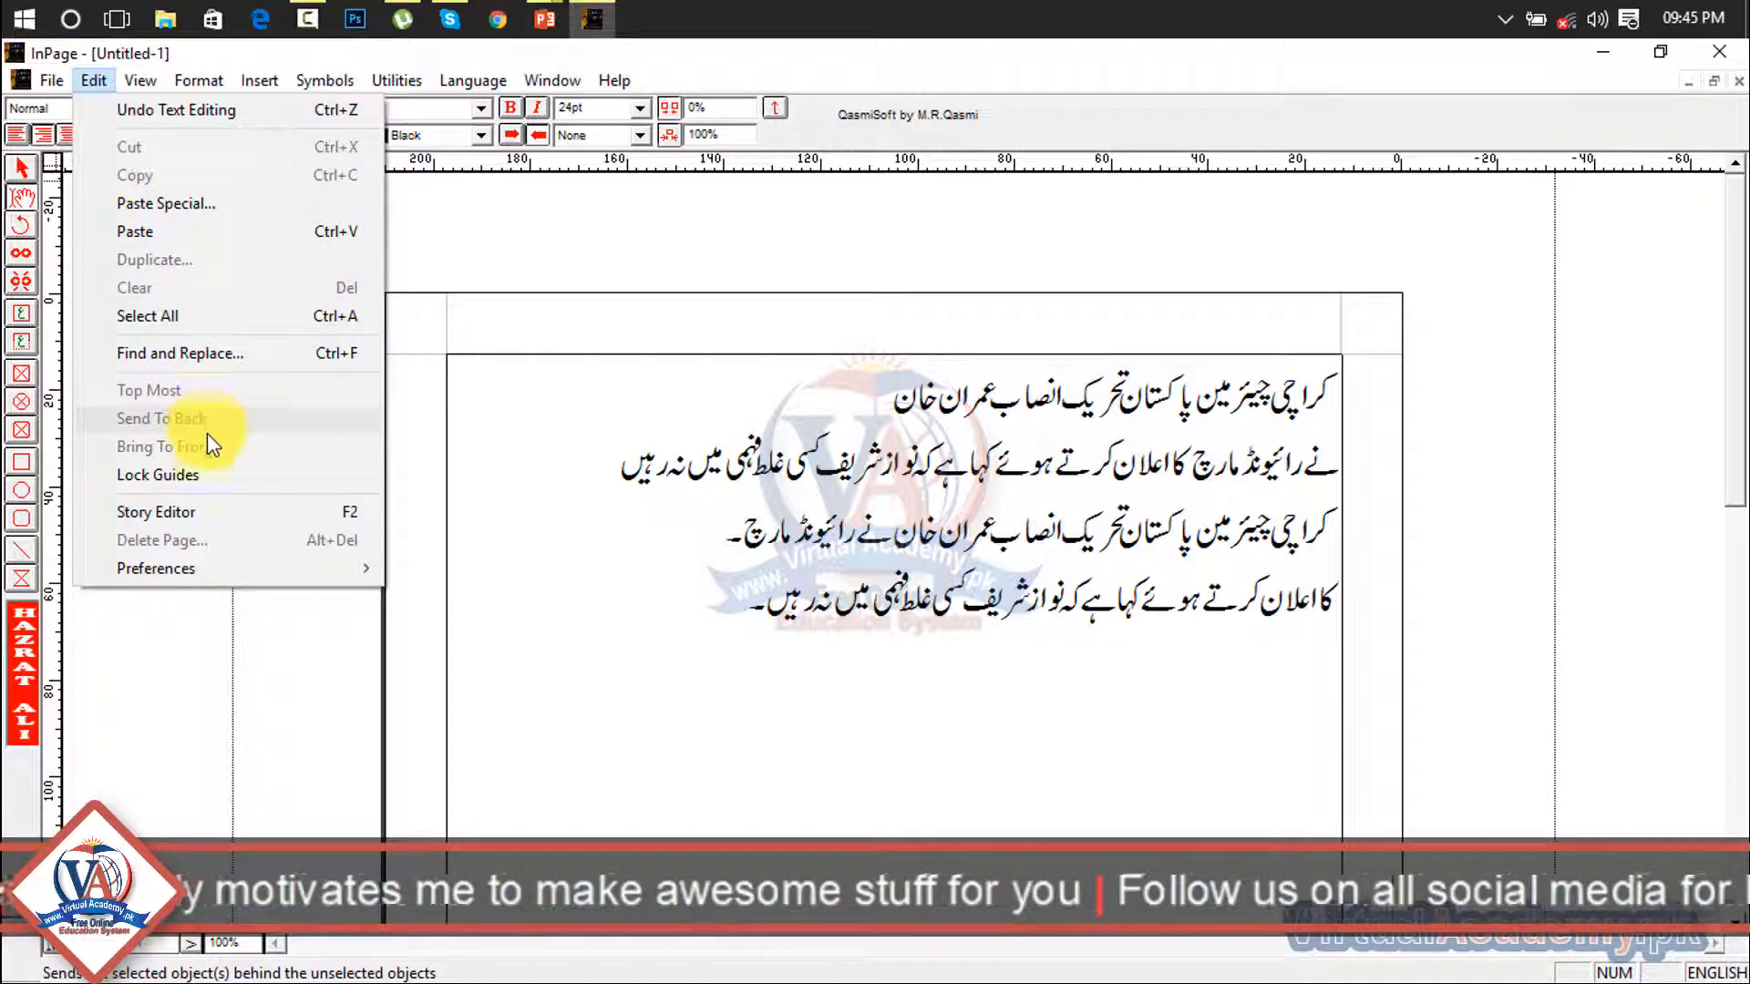
click(573, 546)
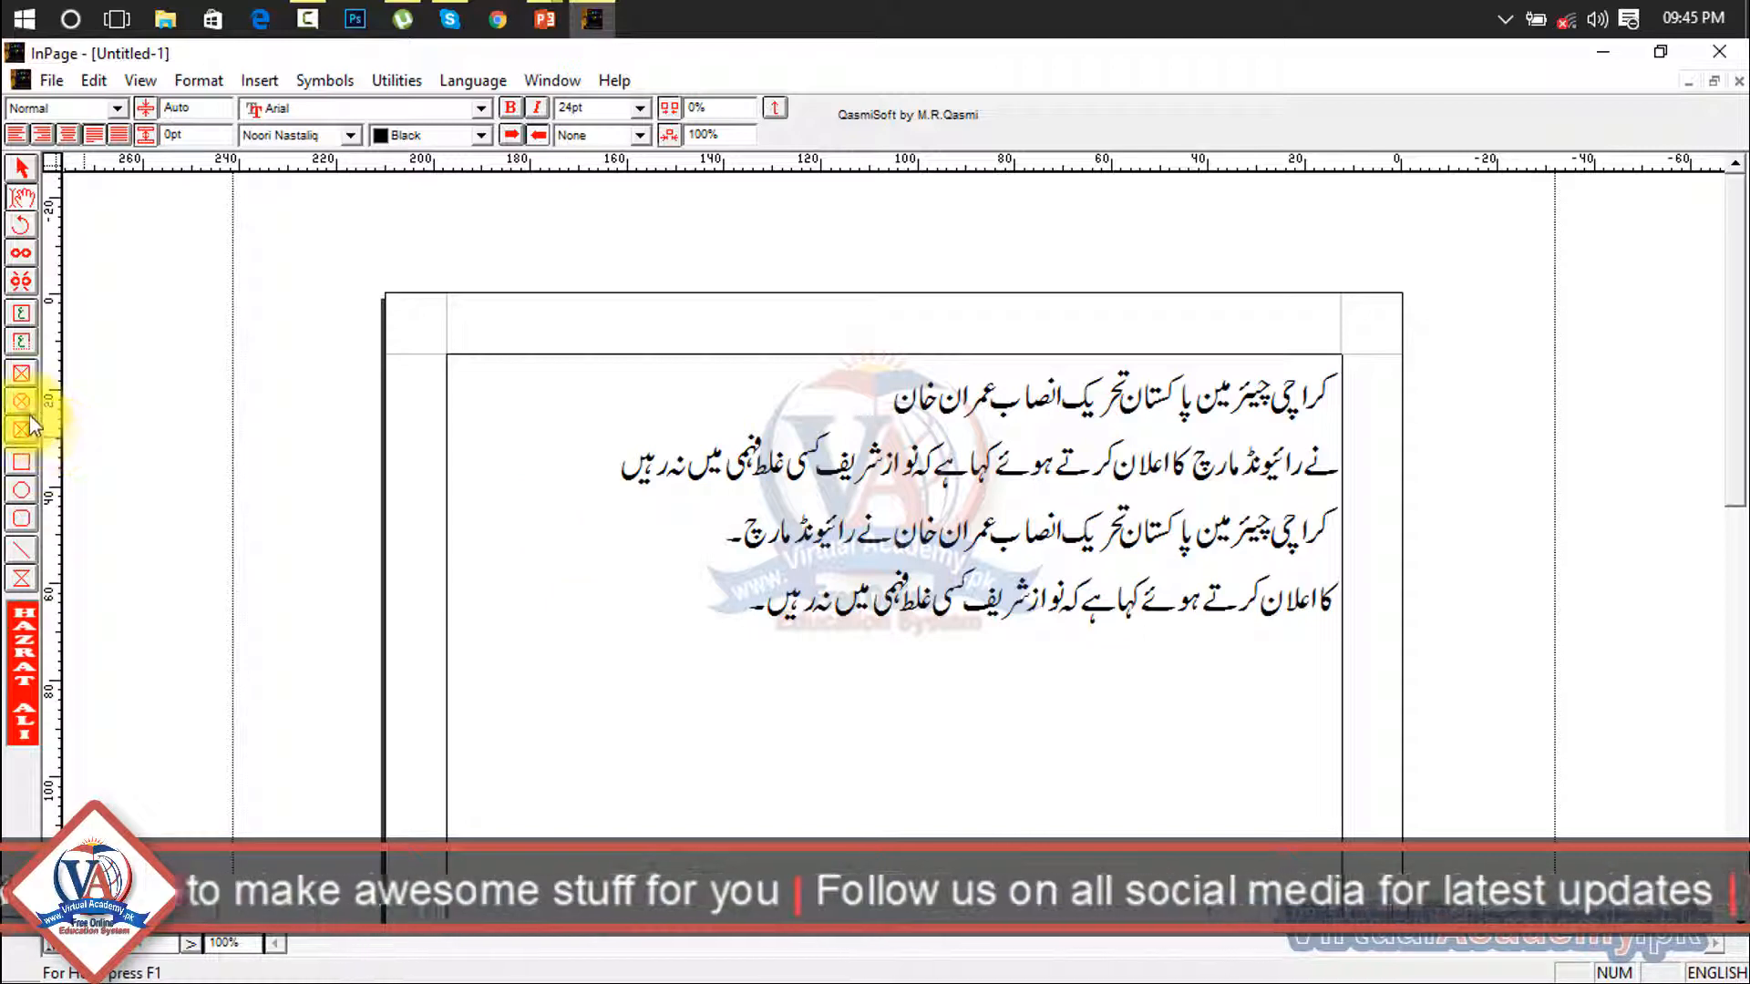
Draw a rectangular picture box about 58 by 40 mm beside the lower Urdu lines and import the madrasa picture into it
click(22, 374)
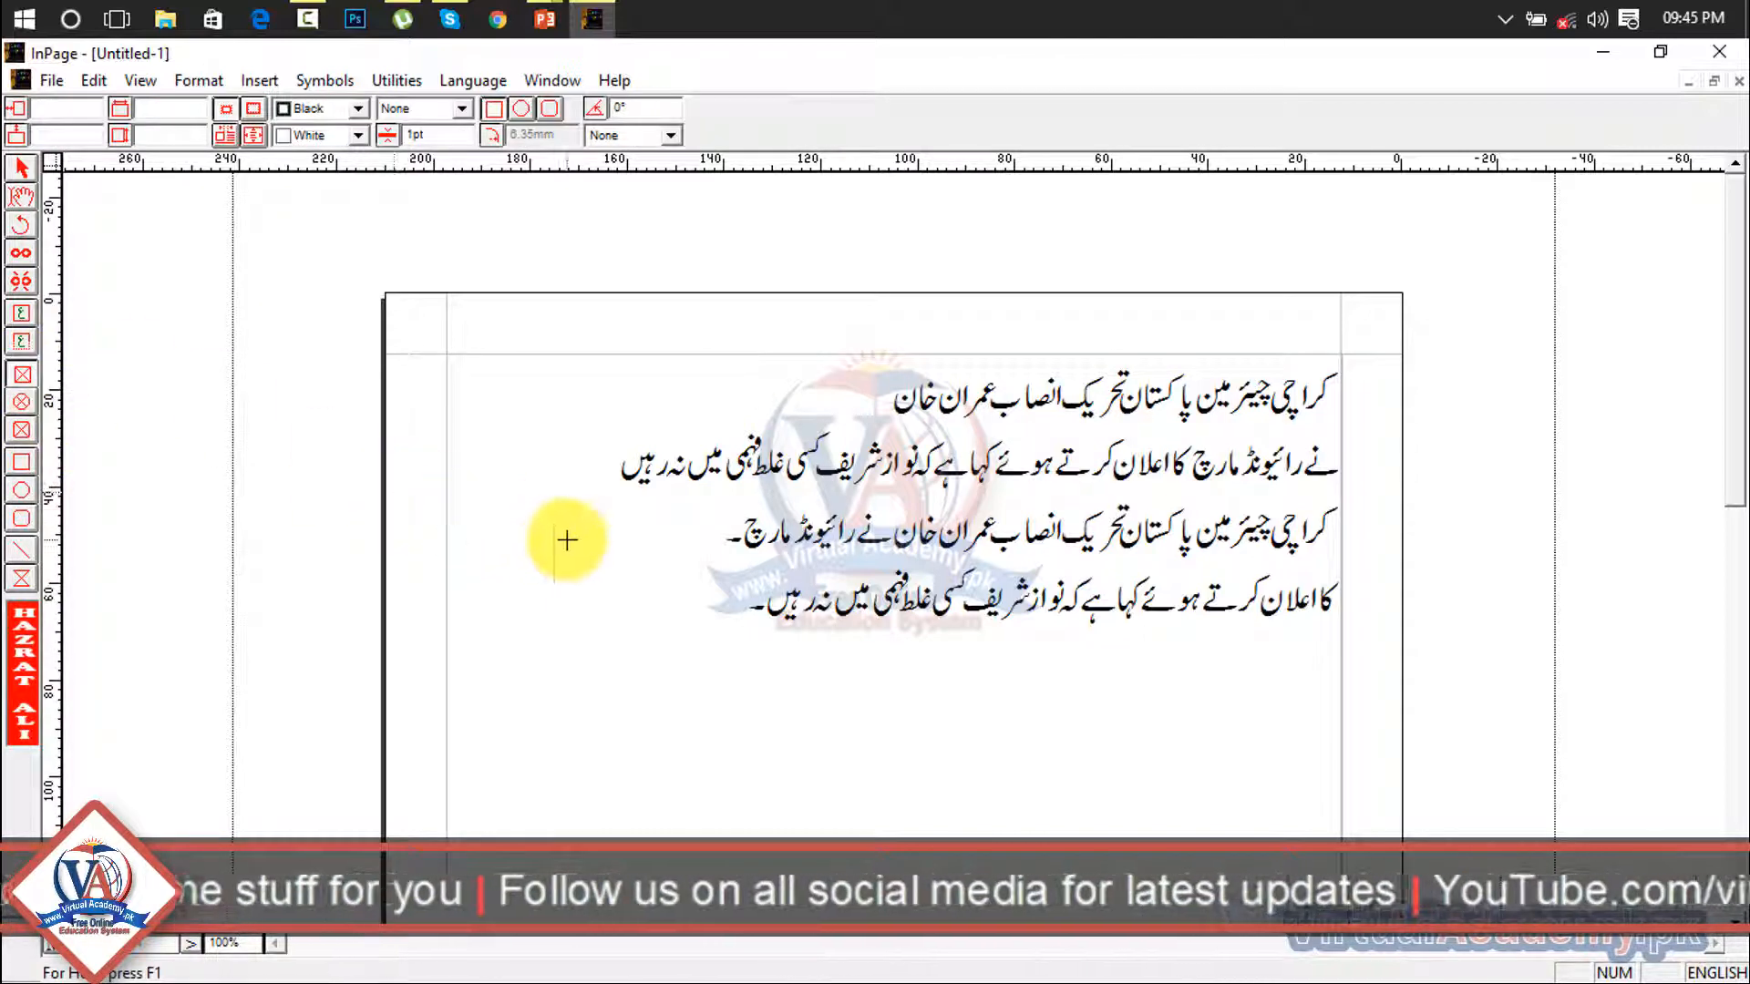
drag(529, 525, 811, 720)
double_click(675, 595)
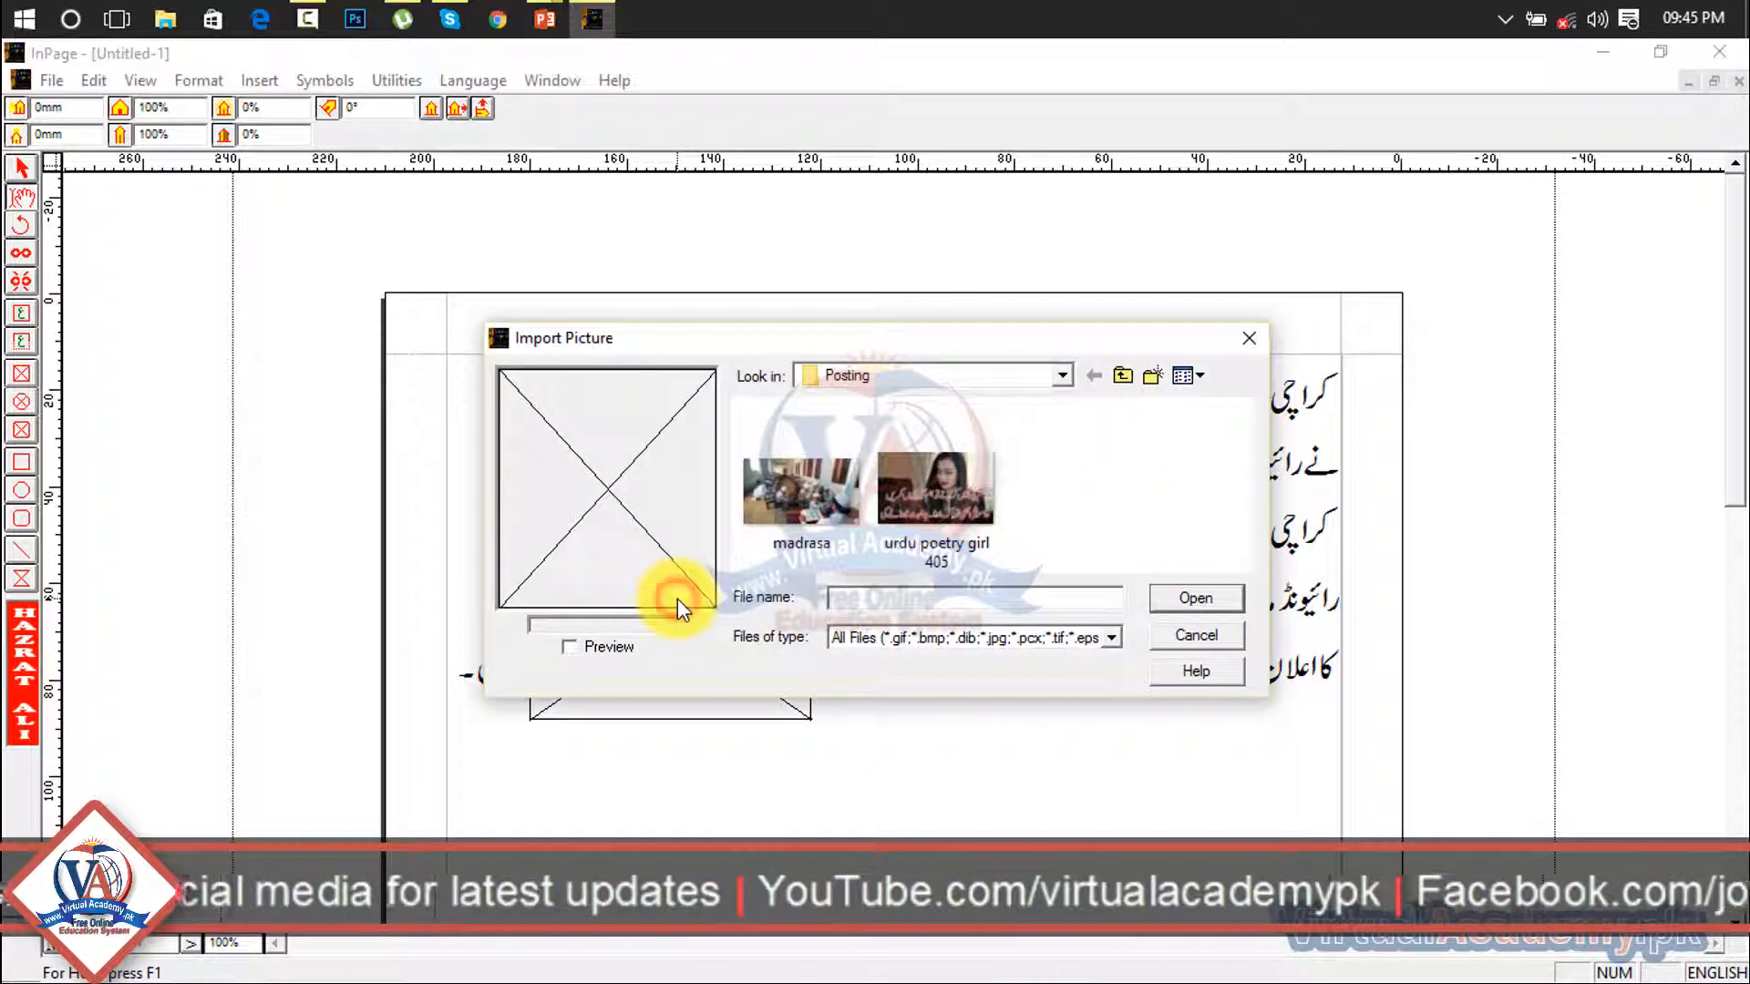
double_click(776, 496)
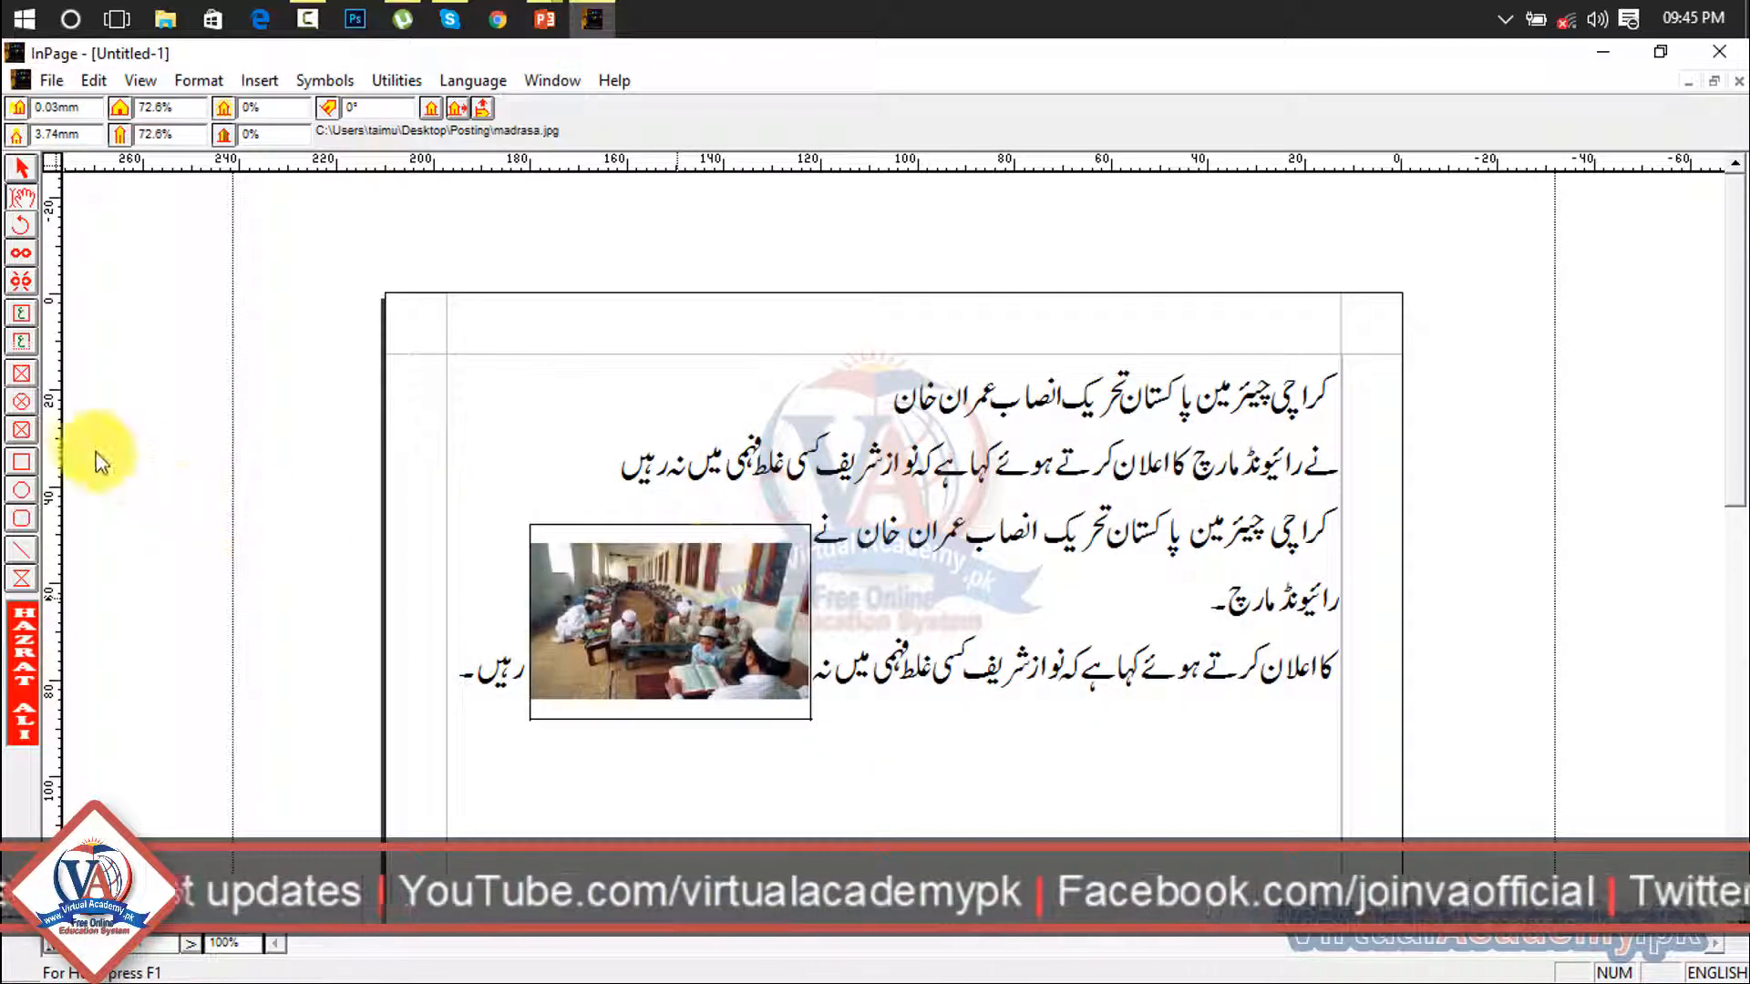
Draw an elliptical picture box about 51 by 36 mm and move it up and left over the madrasa picture's lower corner
click(23, 402)
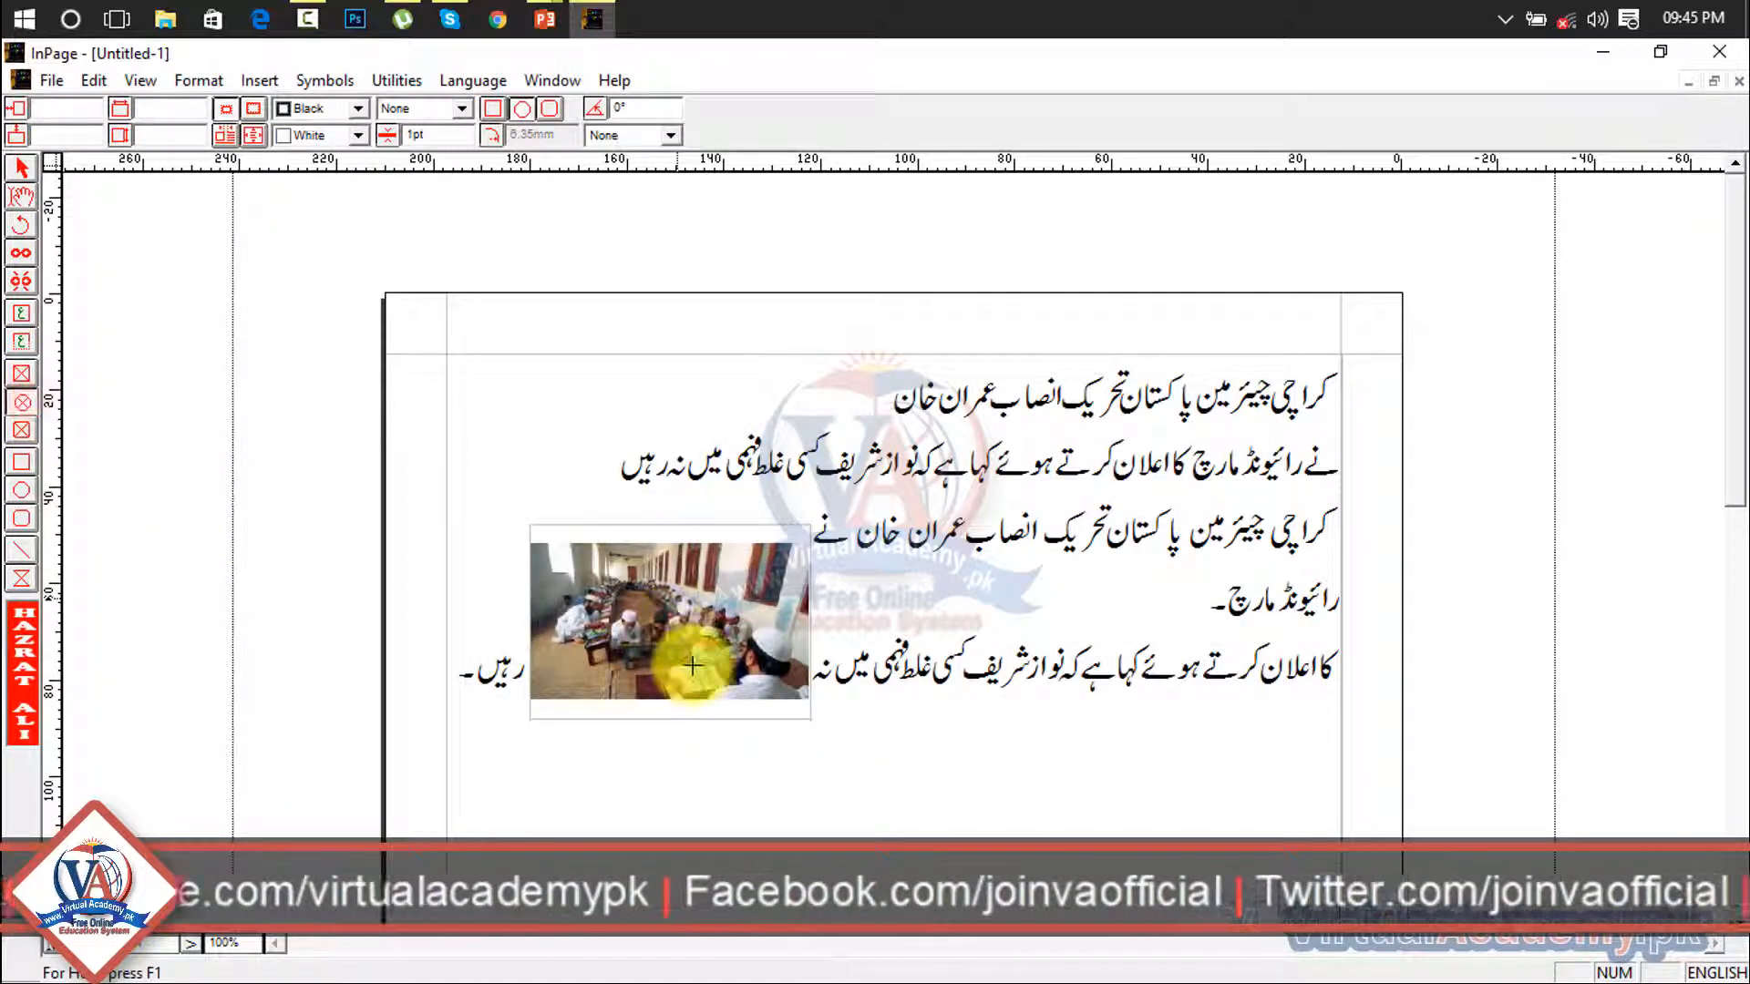
drag(692, 673, 939, 839)
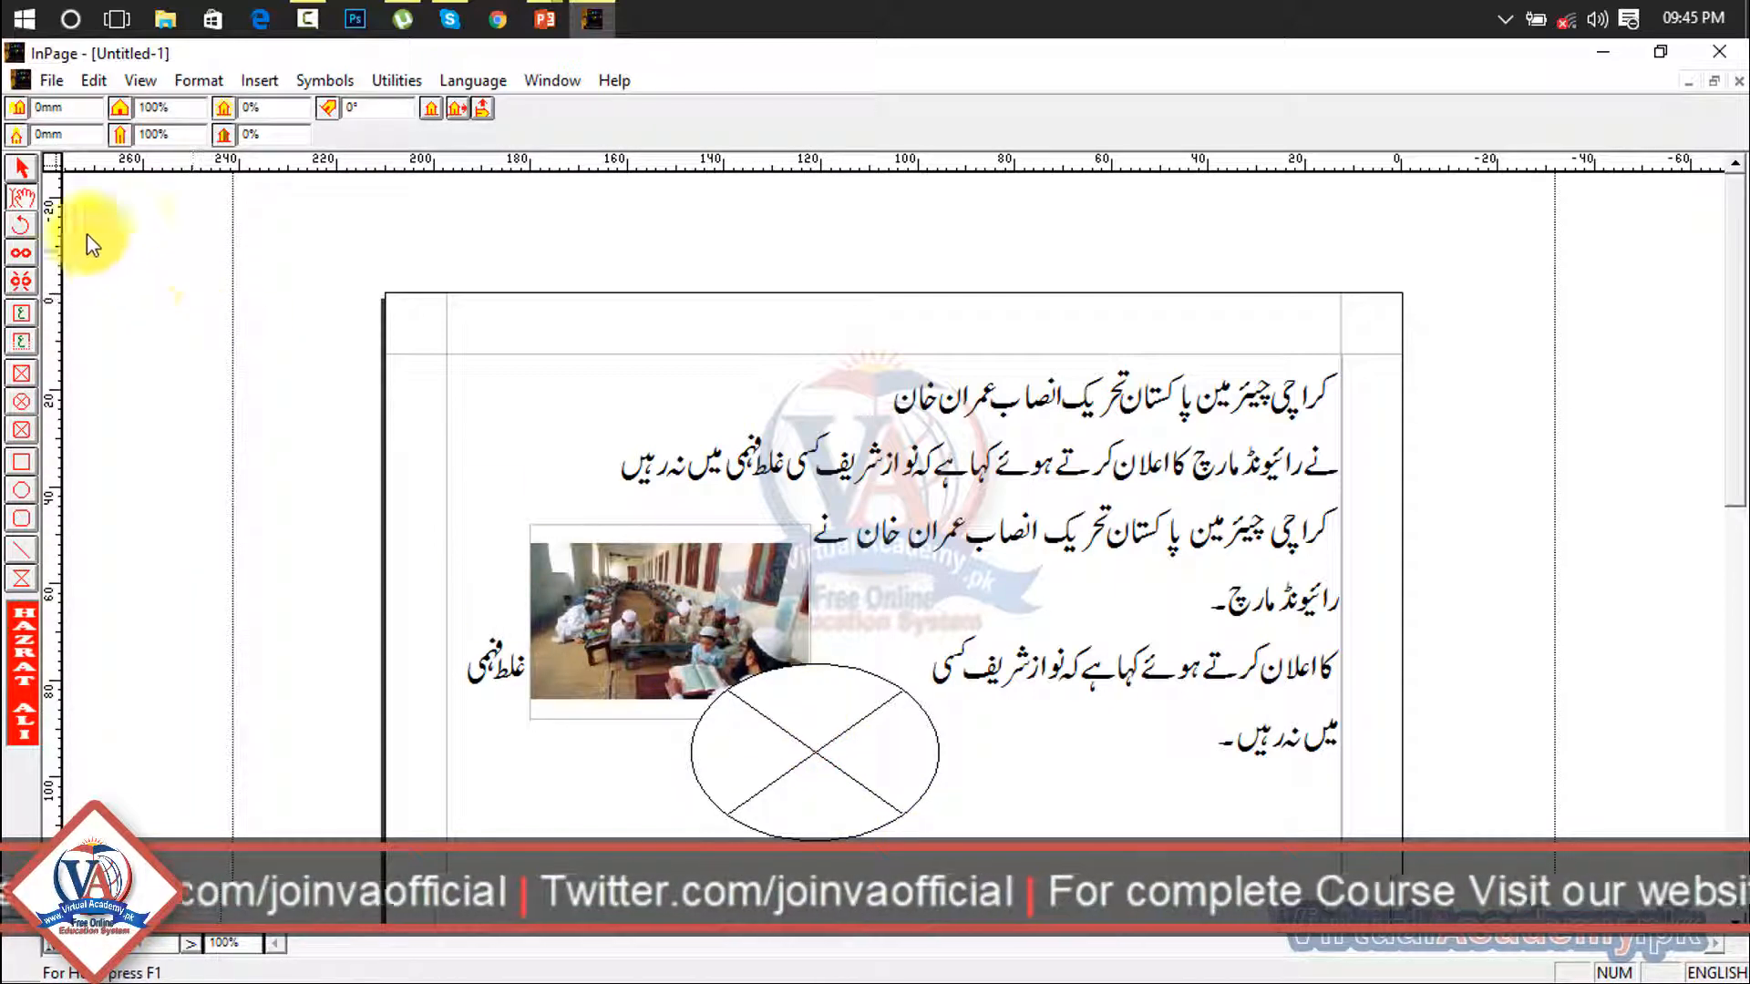
click(22, 169)
drag(807, 733, 766, 685)
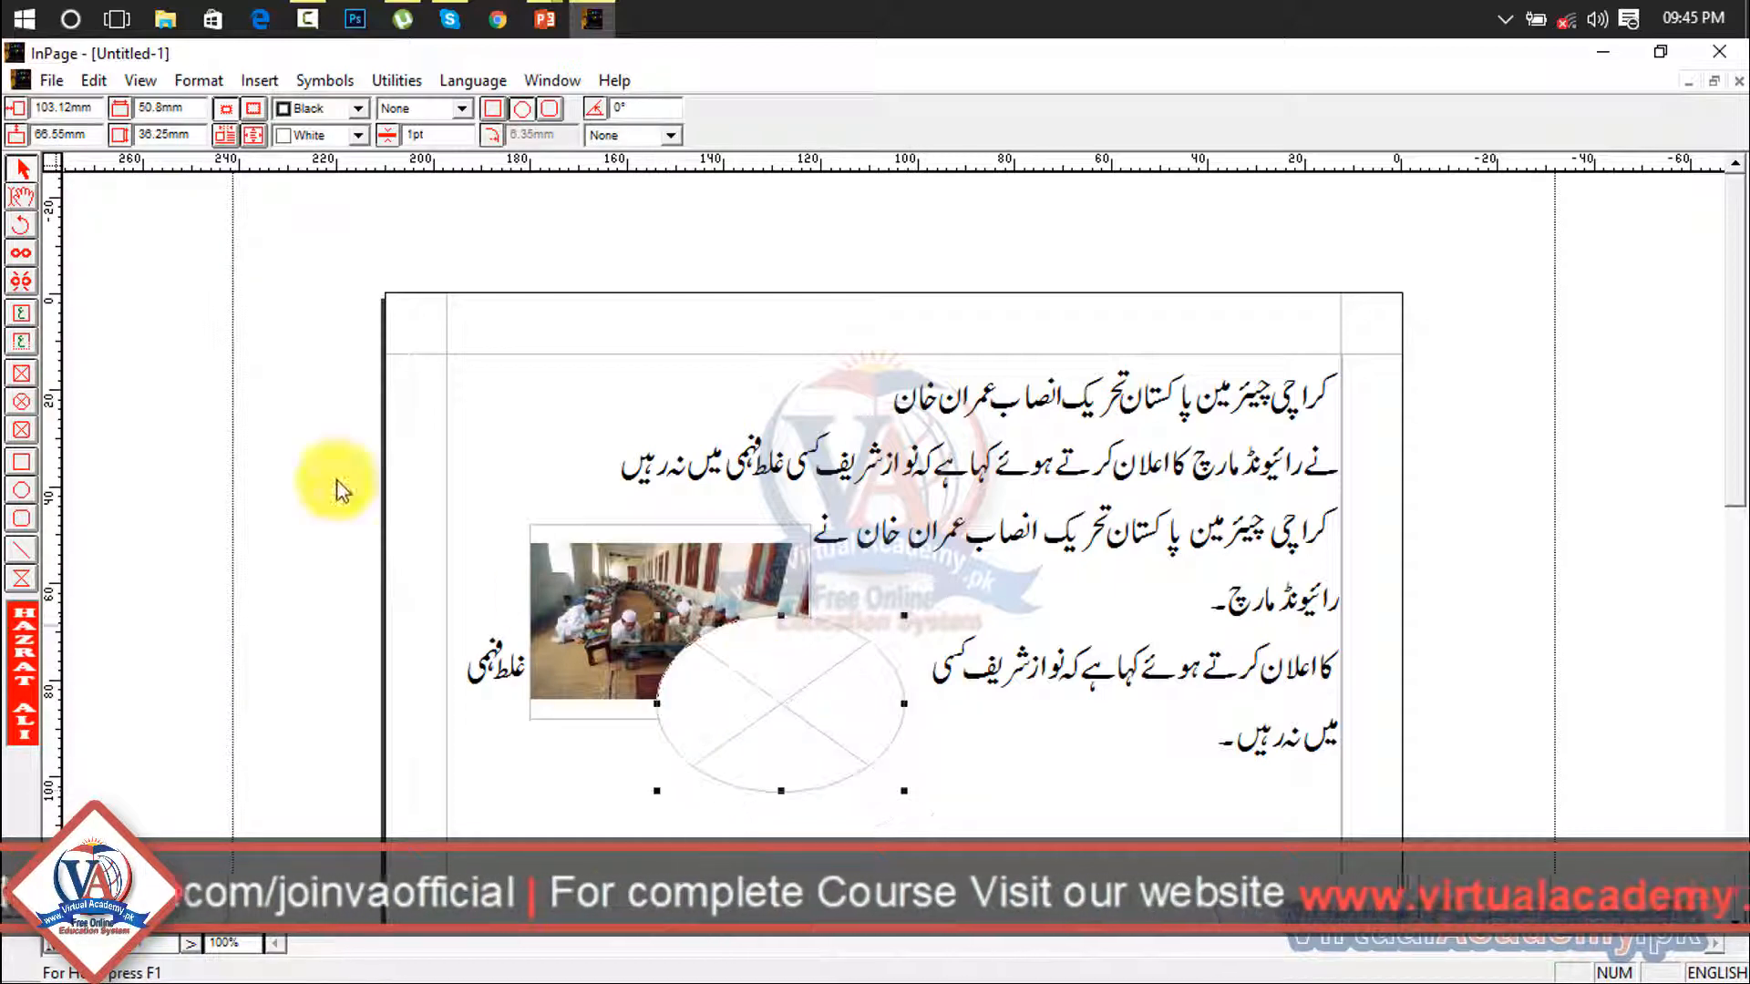
Import the picture "urdu poetry girl 405" into the elliptical picture box
click(22, 196)
click(753, 729)
double_click(753, 729)
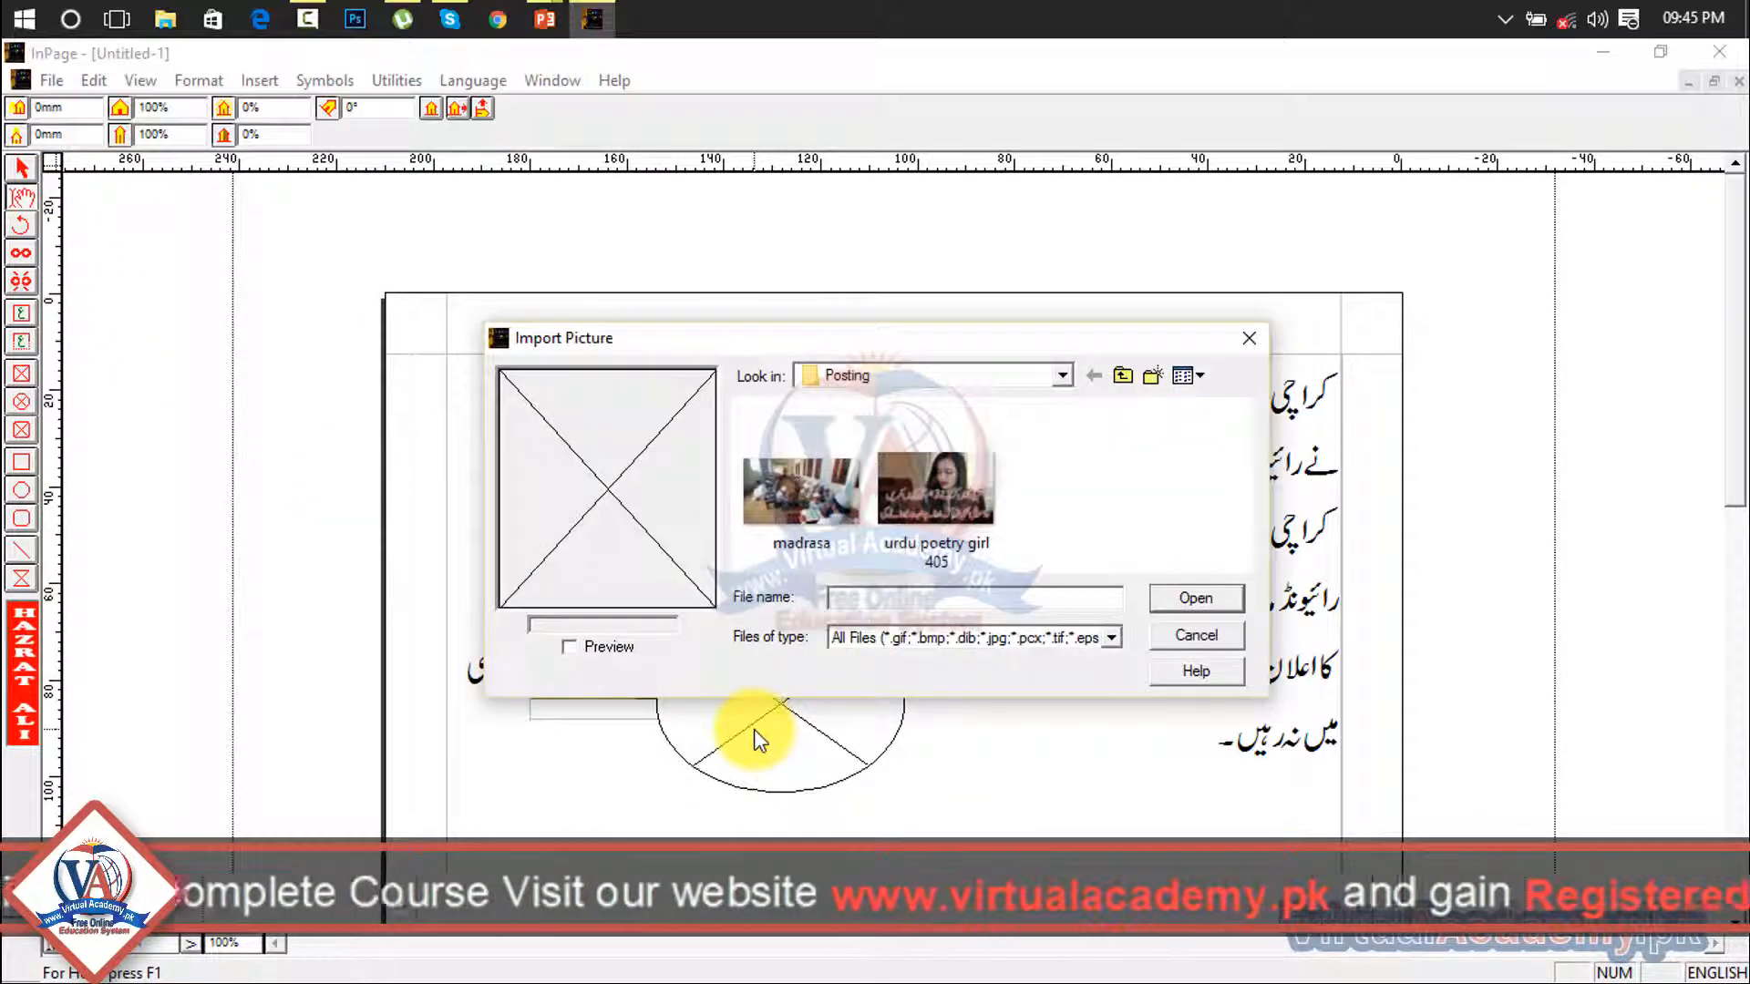
double_click(936, 487)
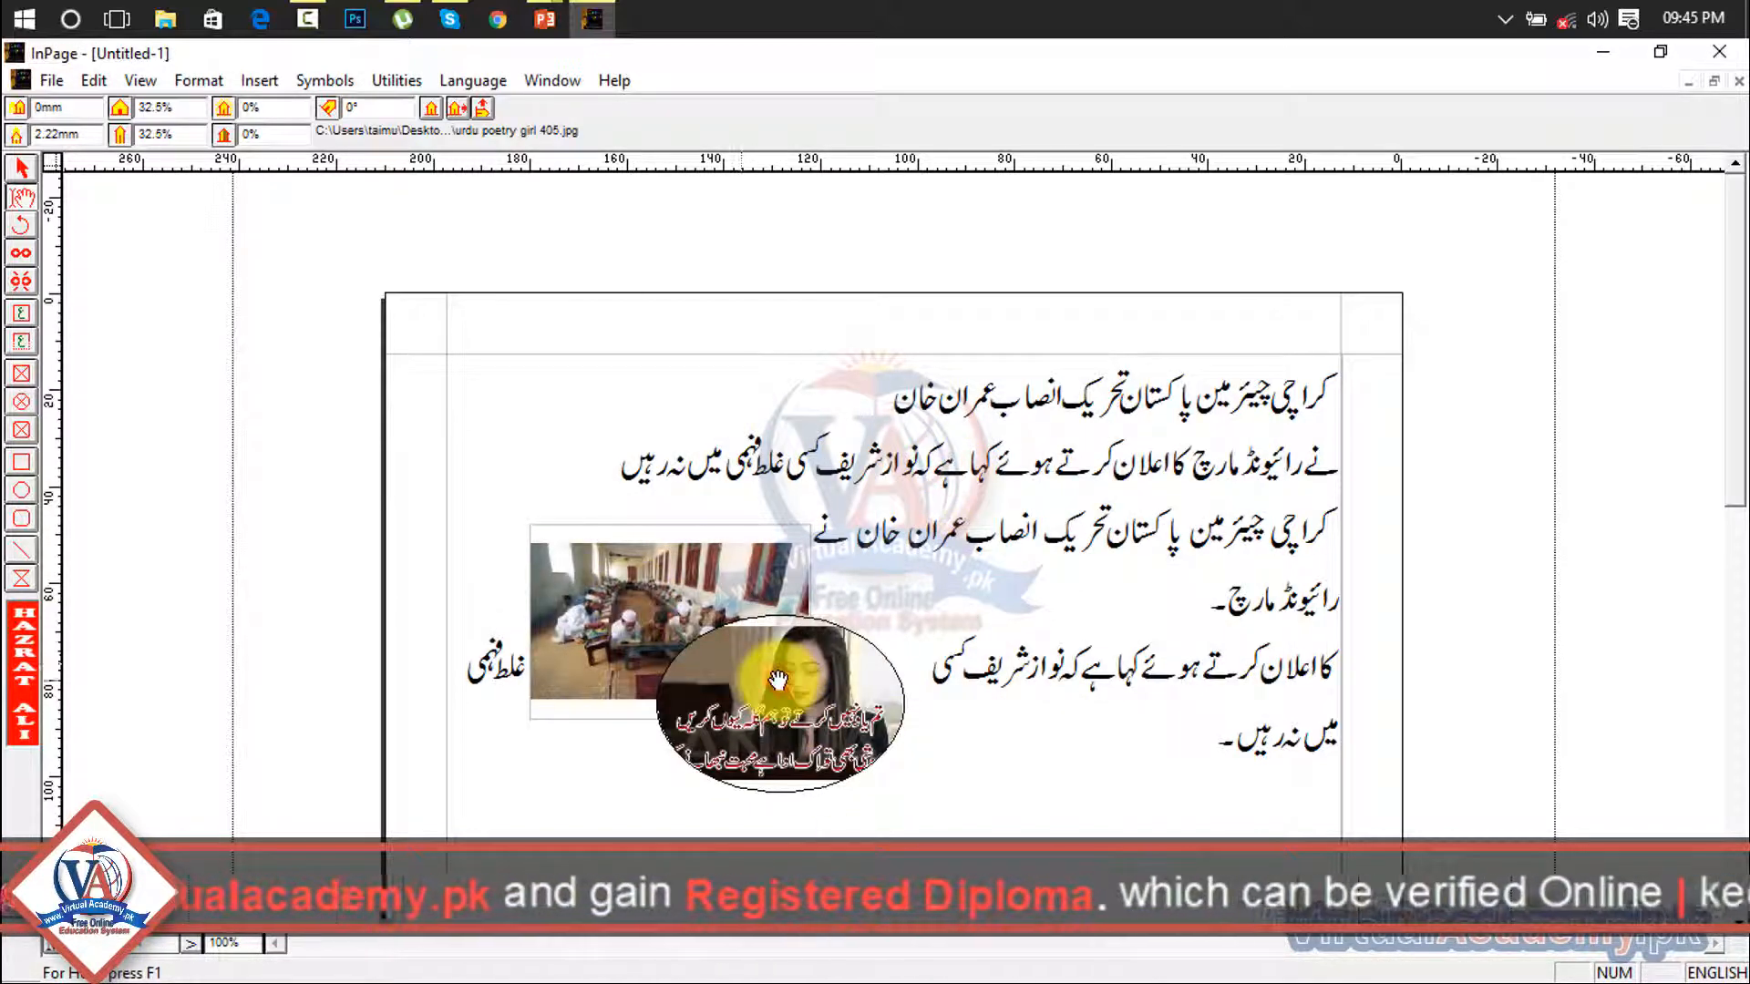
Send the elliptical picture to the back, behind the madrasa picture
click(22, 168)
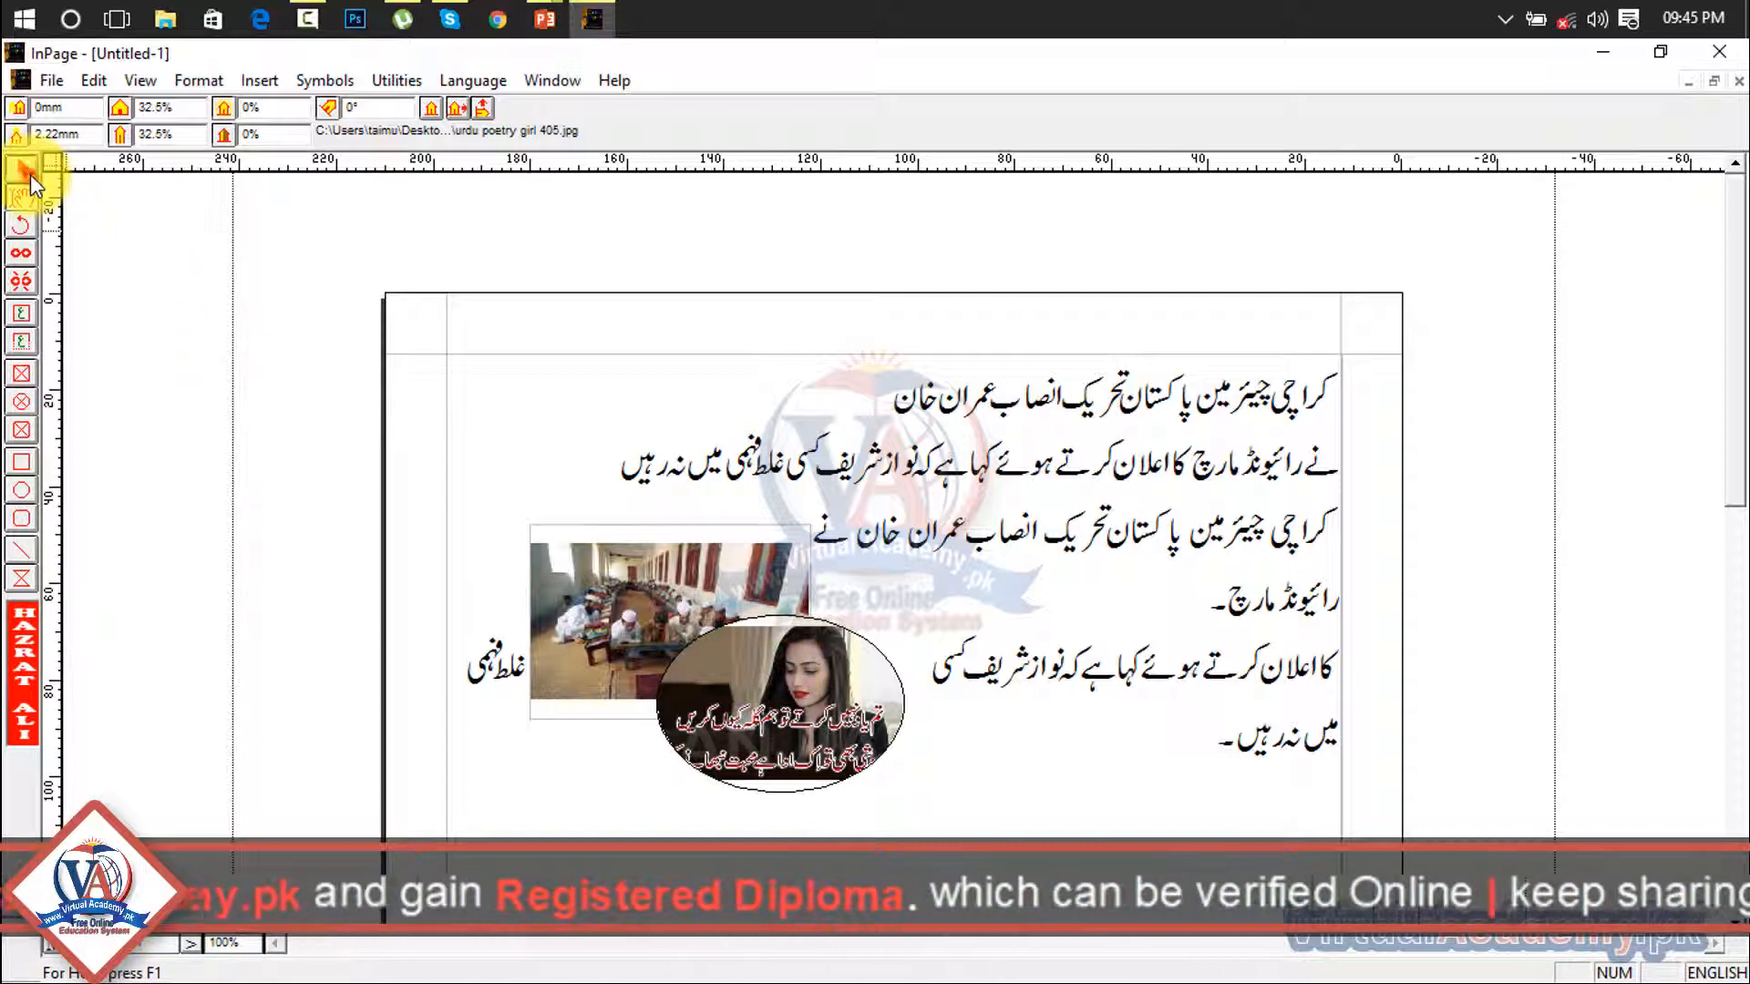
click(565, 527)
click(707, 643)
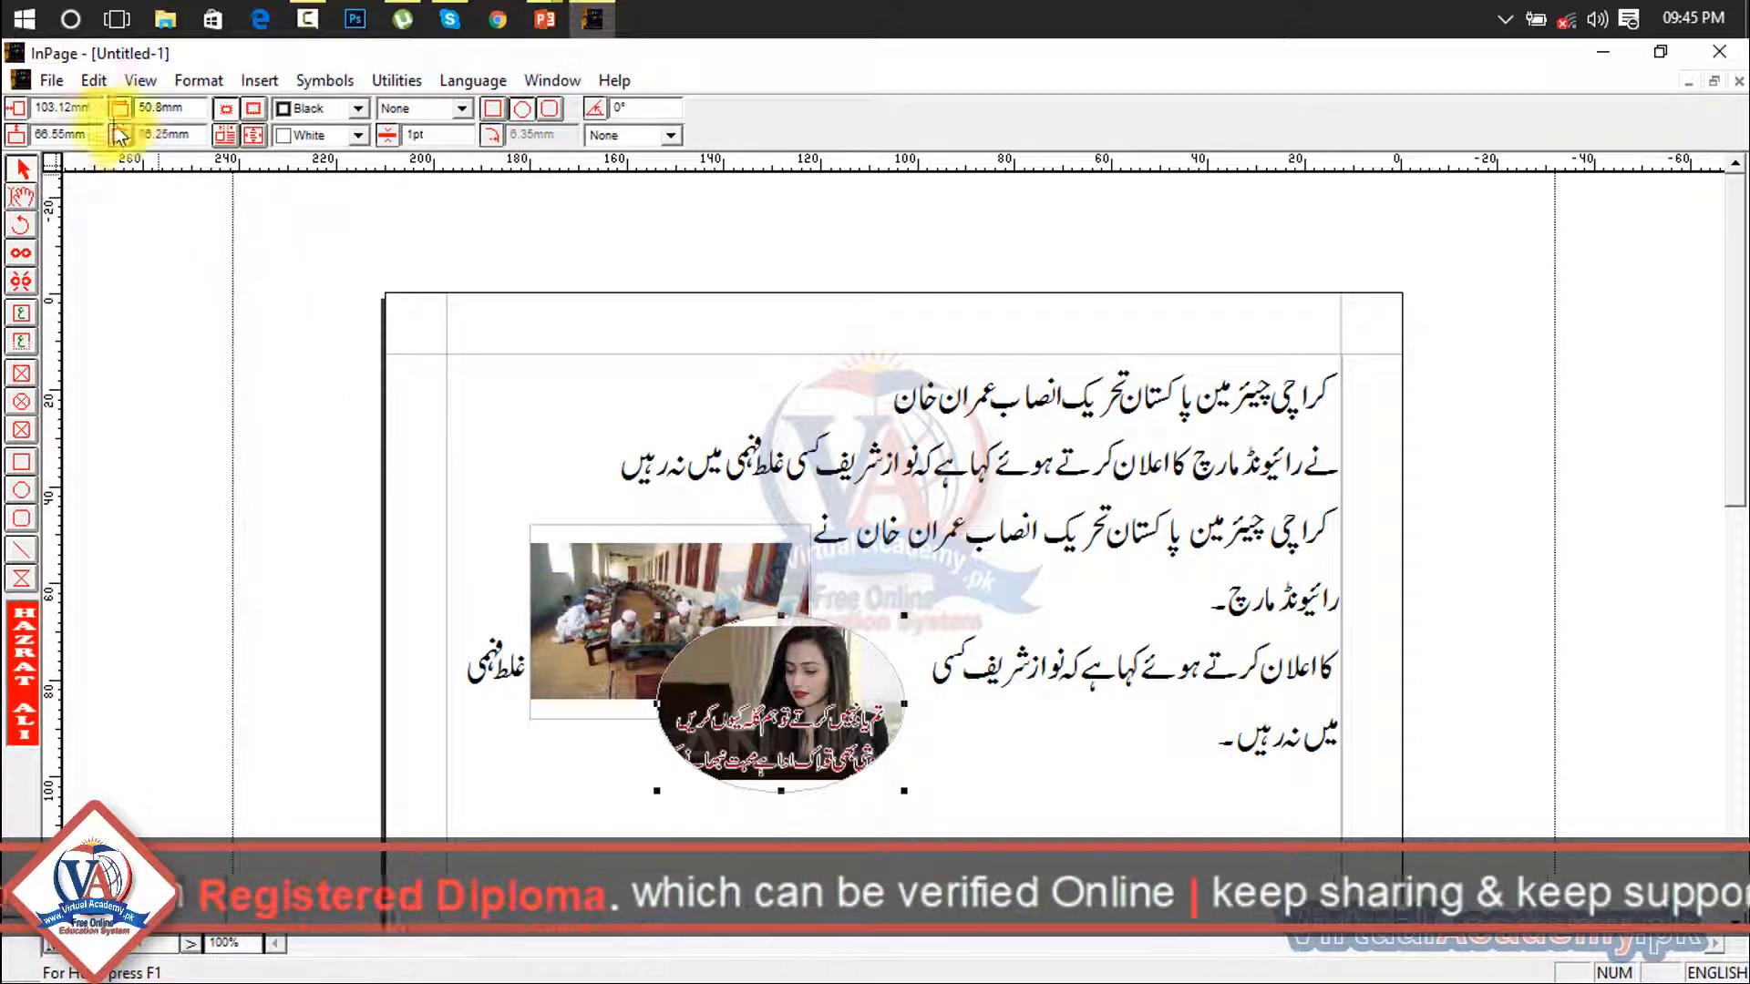
click(94, 80)
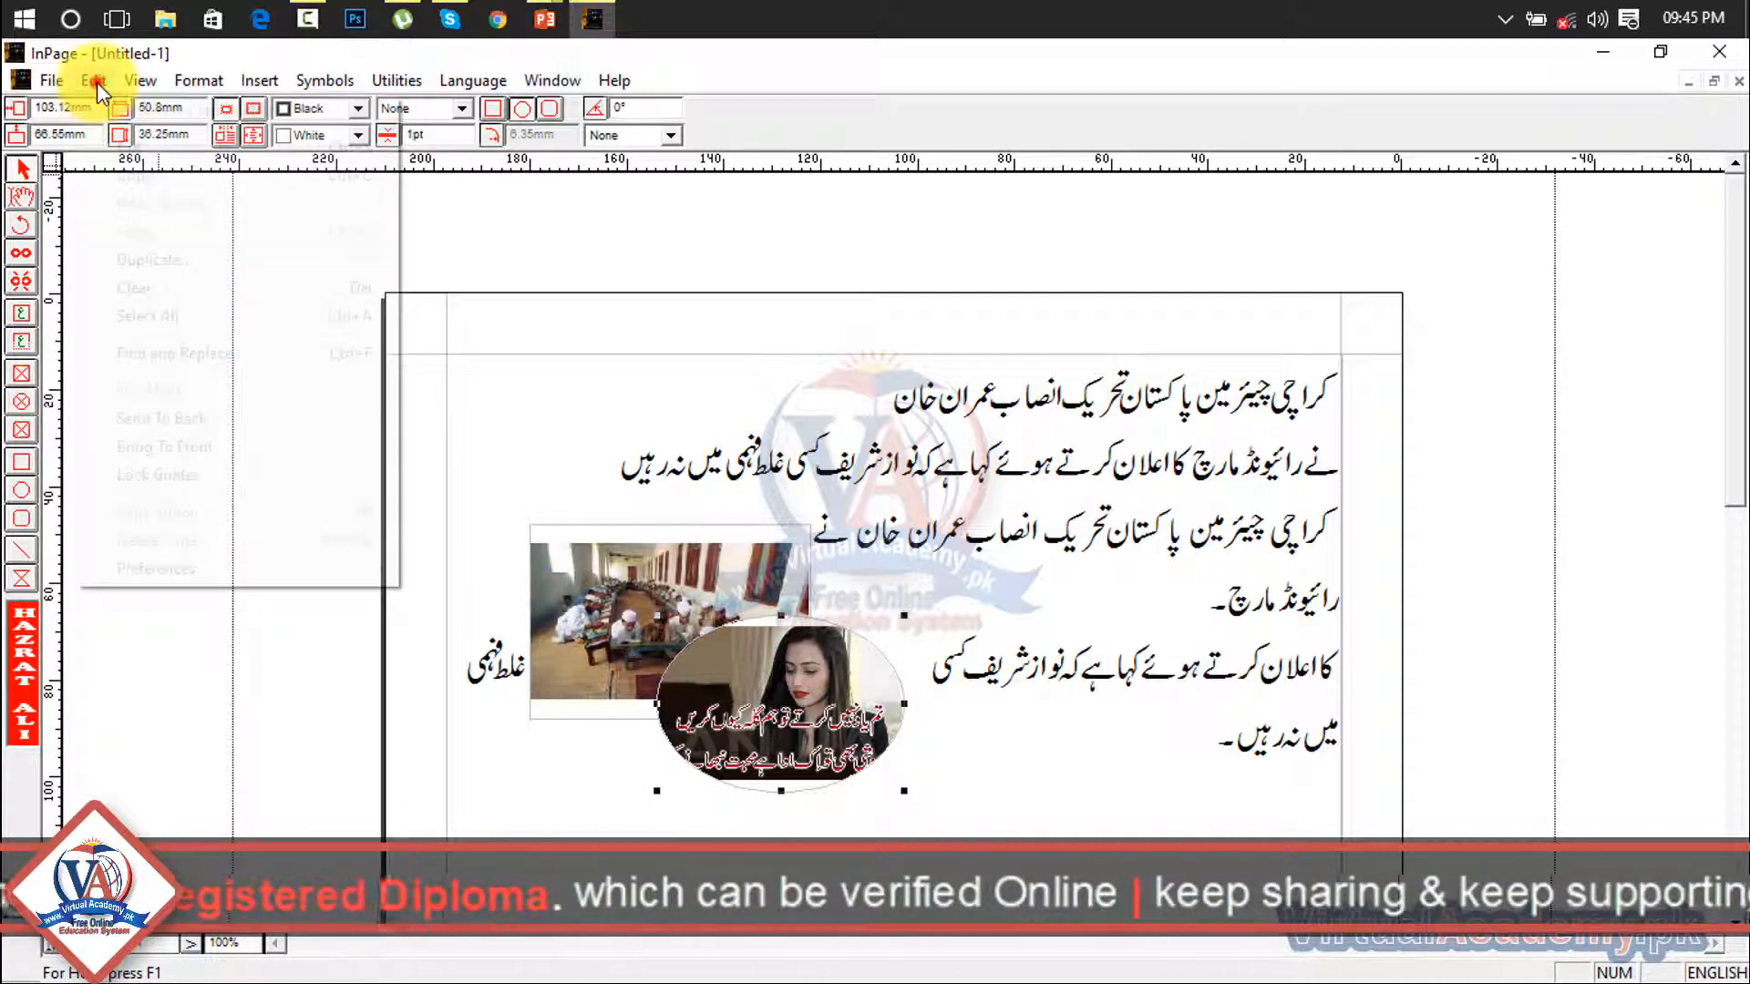
click(216, 418)
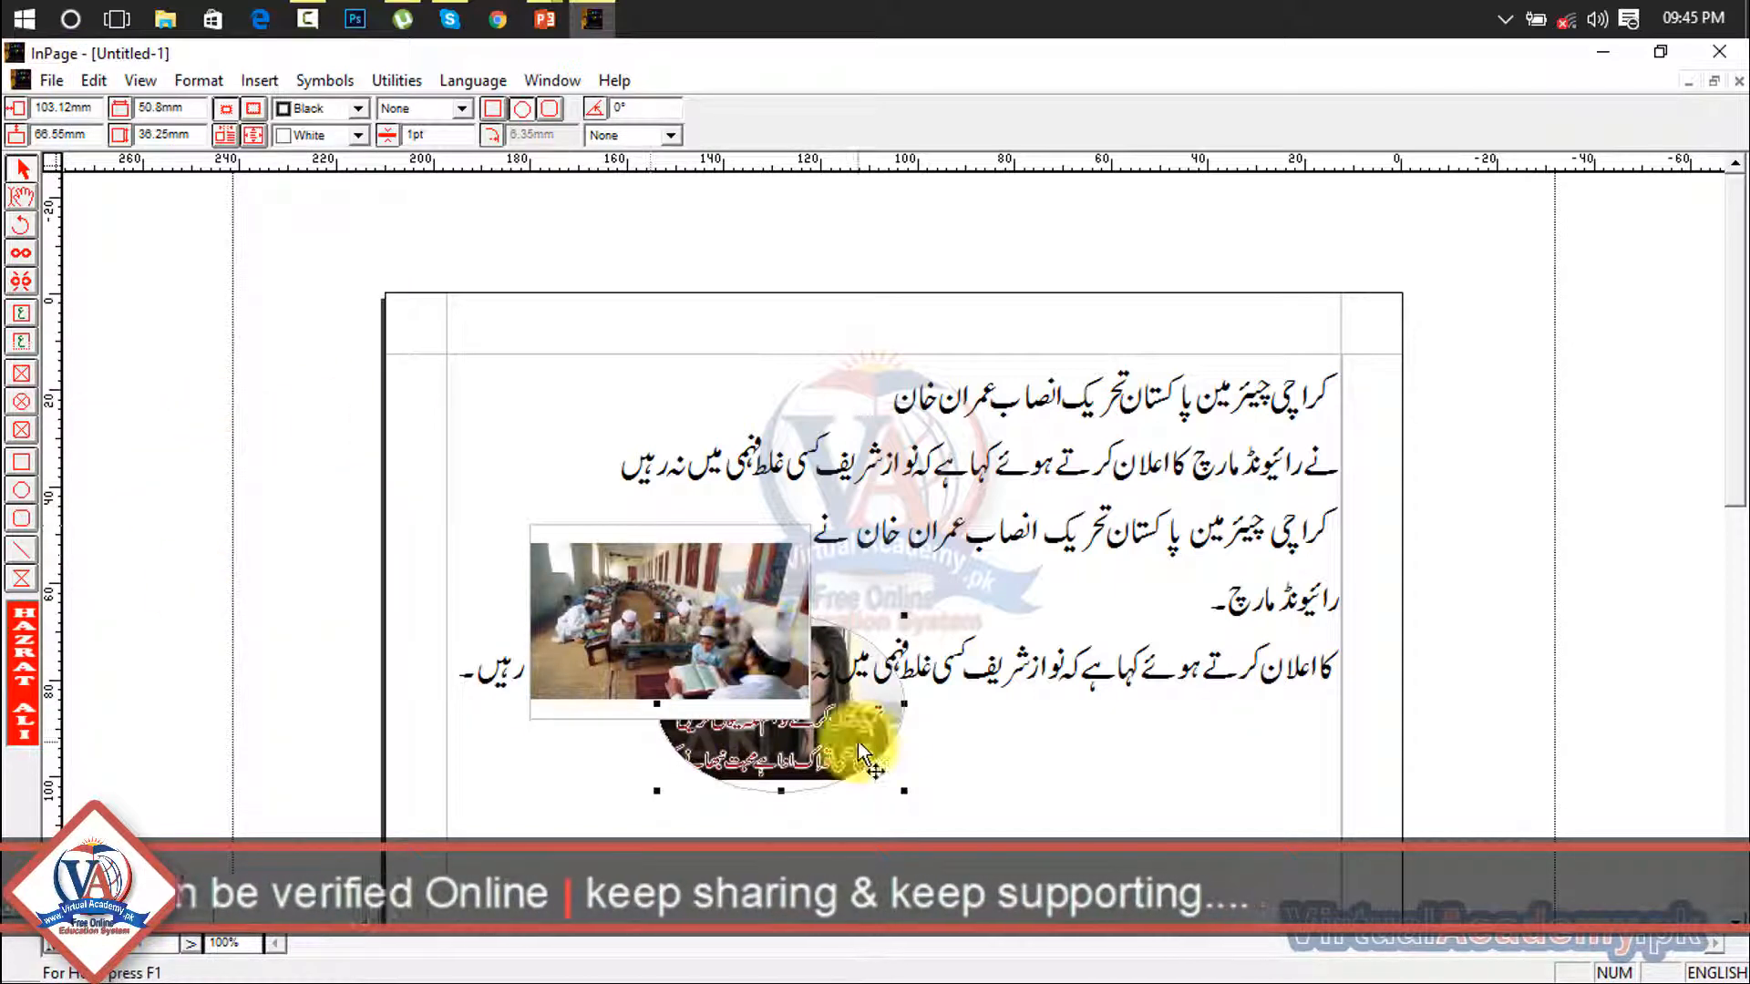
Bring the elliptical picture to the front, over the madrasa picture
click(94, 82)
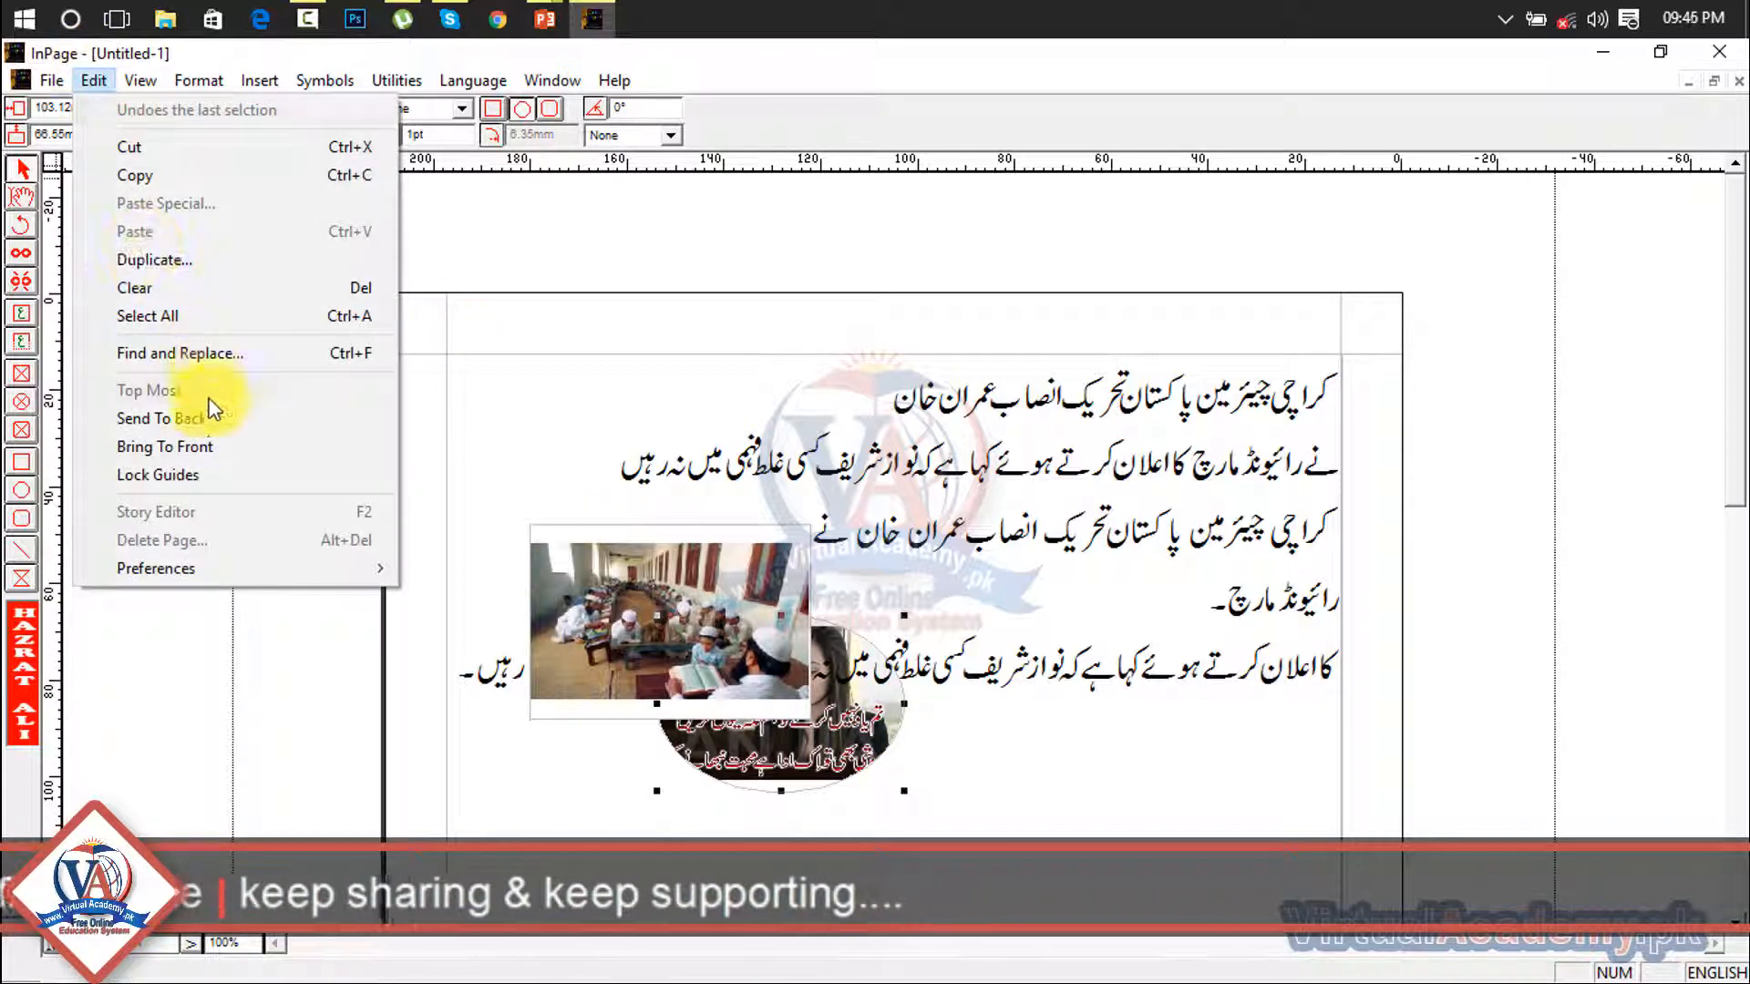
click(235, 449)
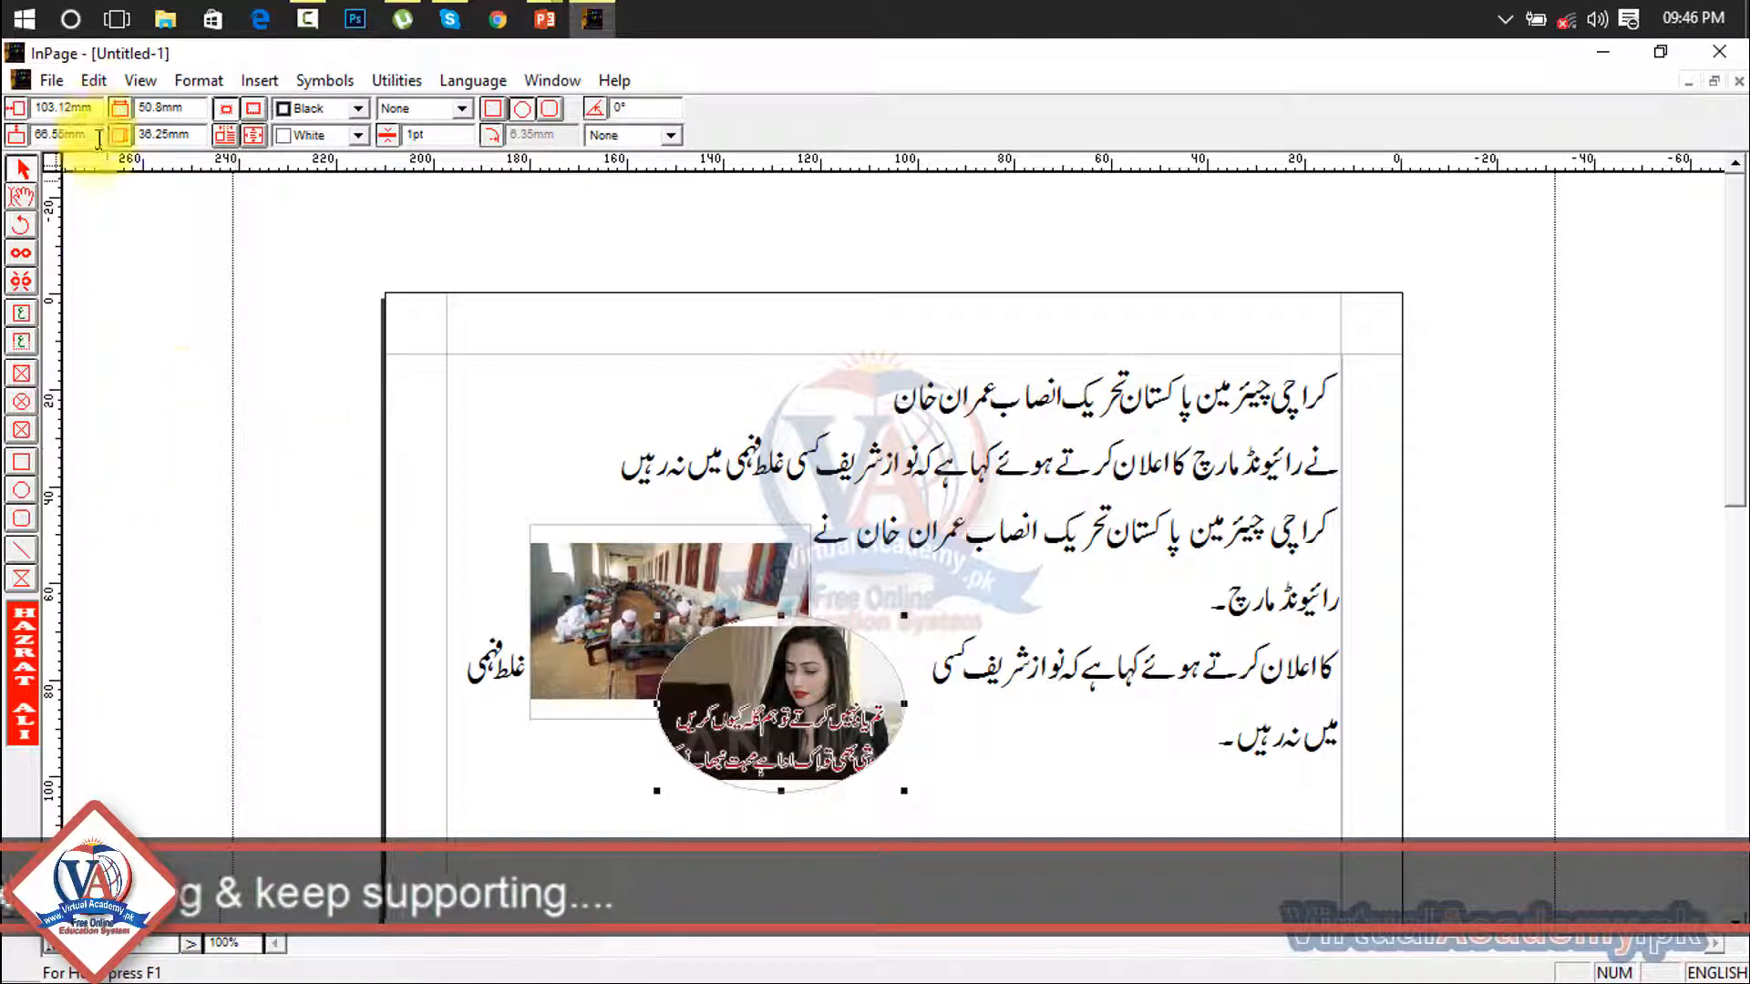
Move the elliptical picture slightly up and left so it covers more of the madrasa picture
click(94, 81)
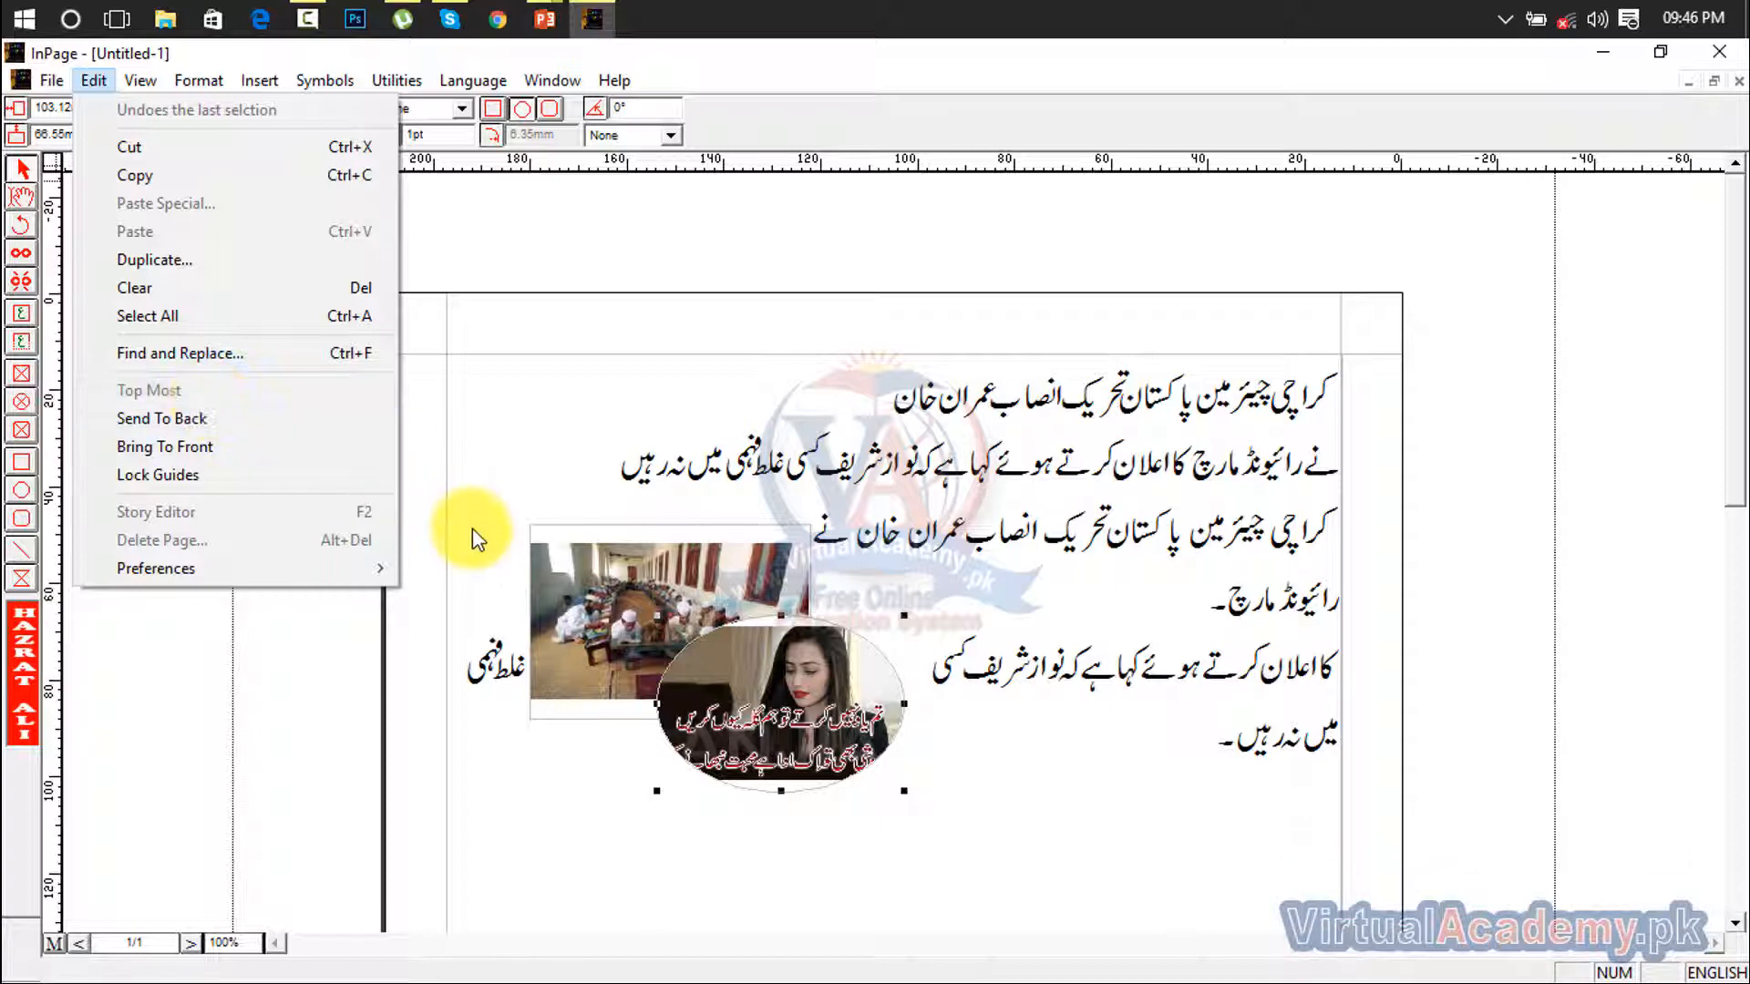
click(590, 553)
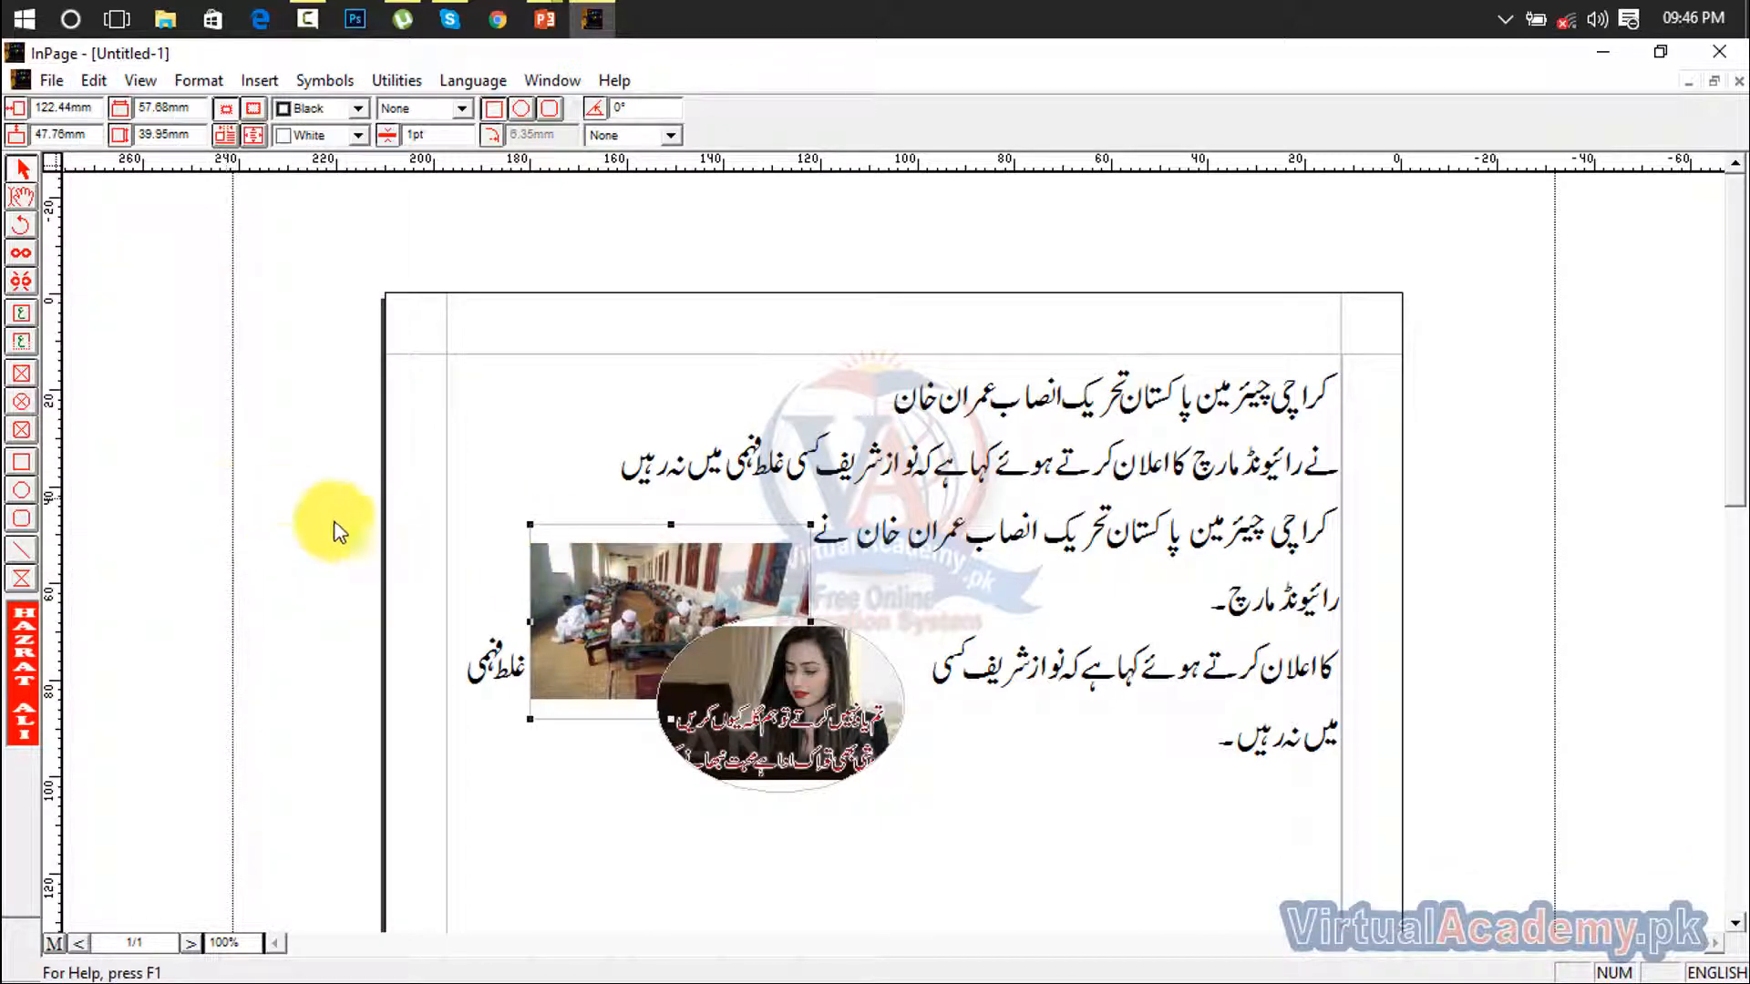
click(688, 661)
drag(688, 661, 661, 636)
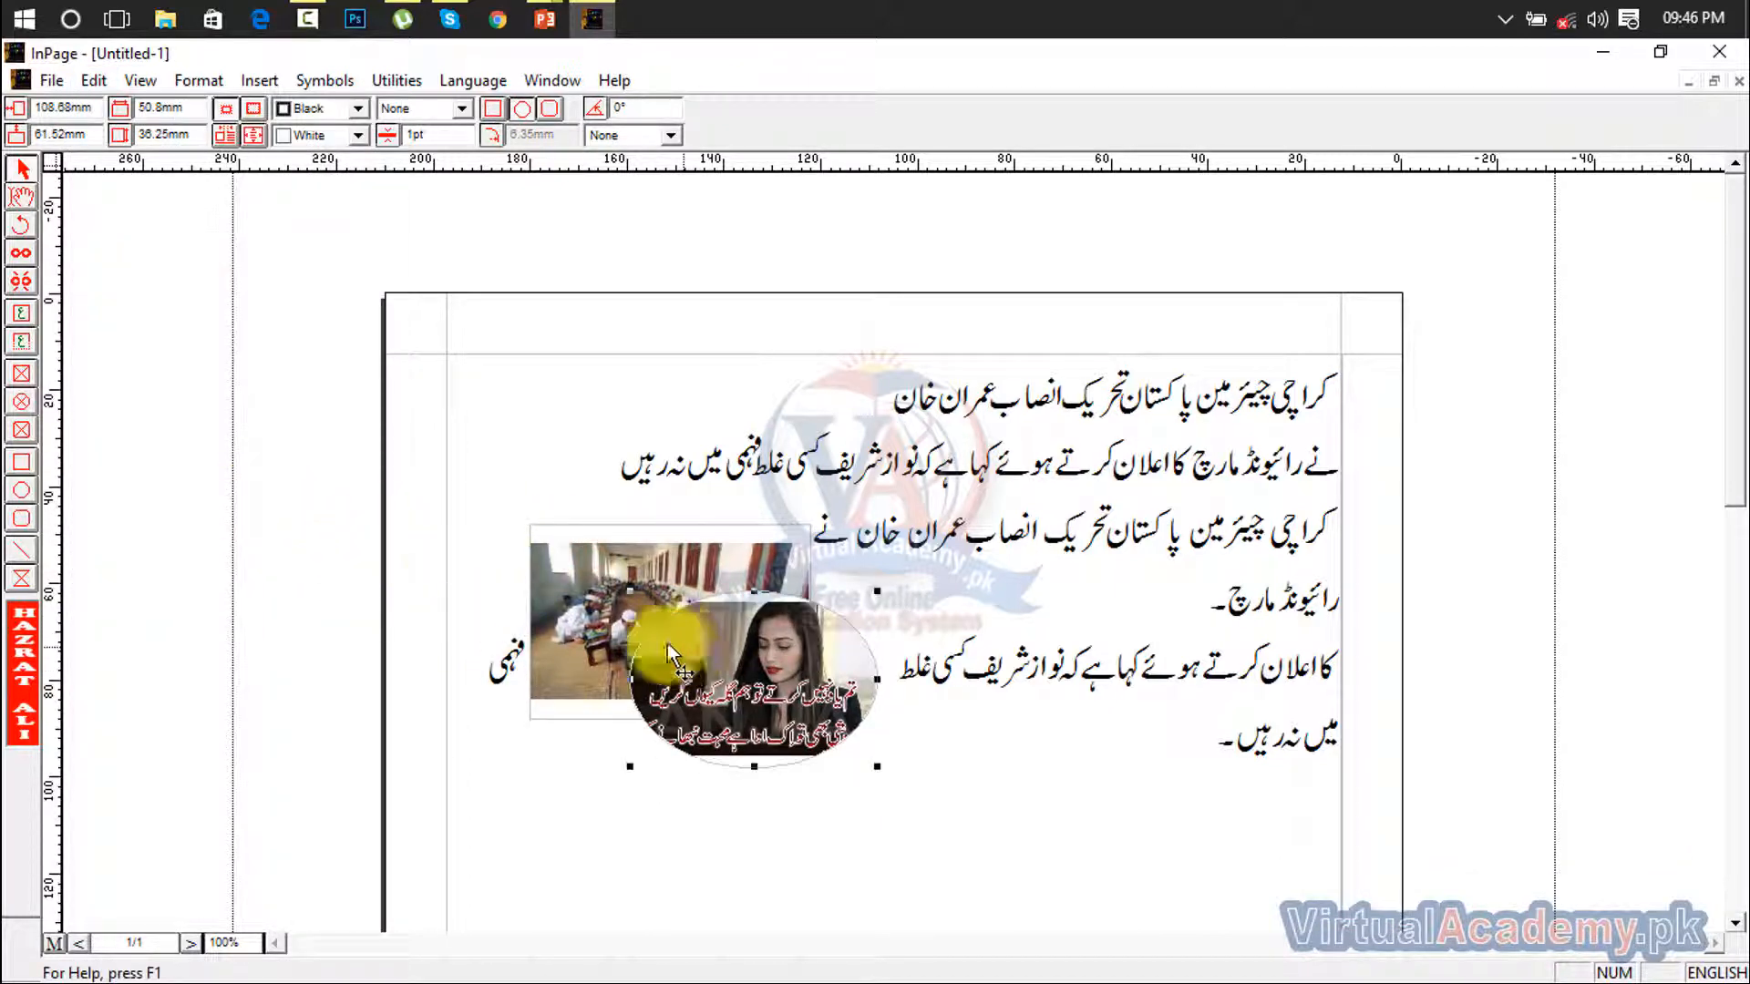
Draw a rectangular picture box over the ellipse's lower corner and a rounded-corner picture box across the lower part of both pictures
click(21, 387)
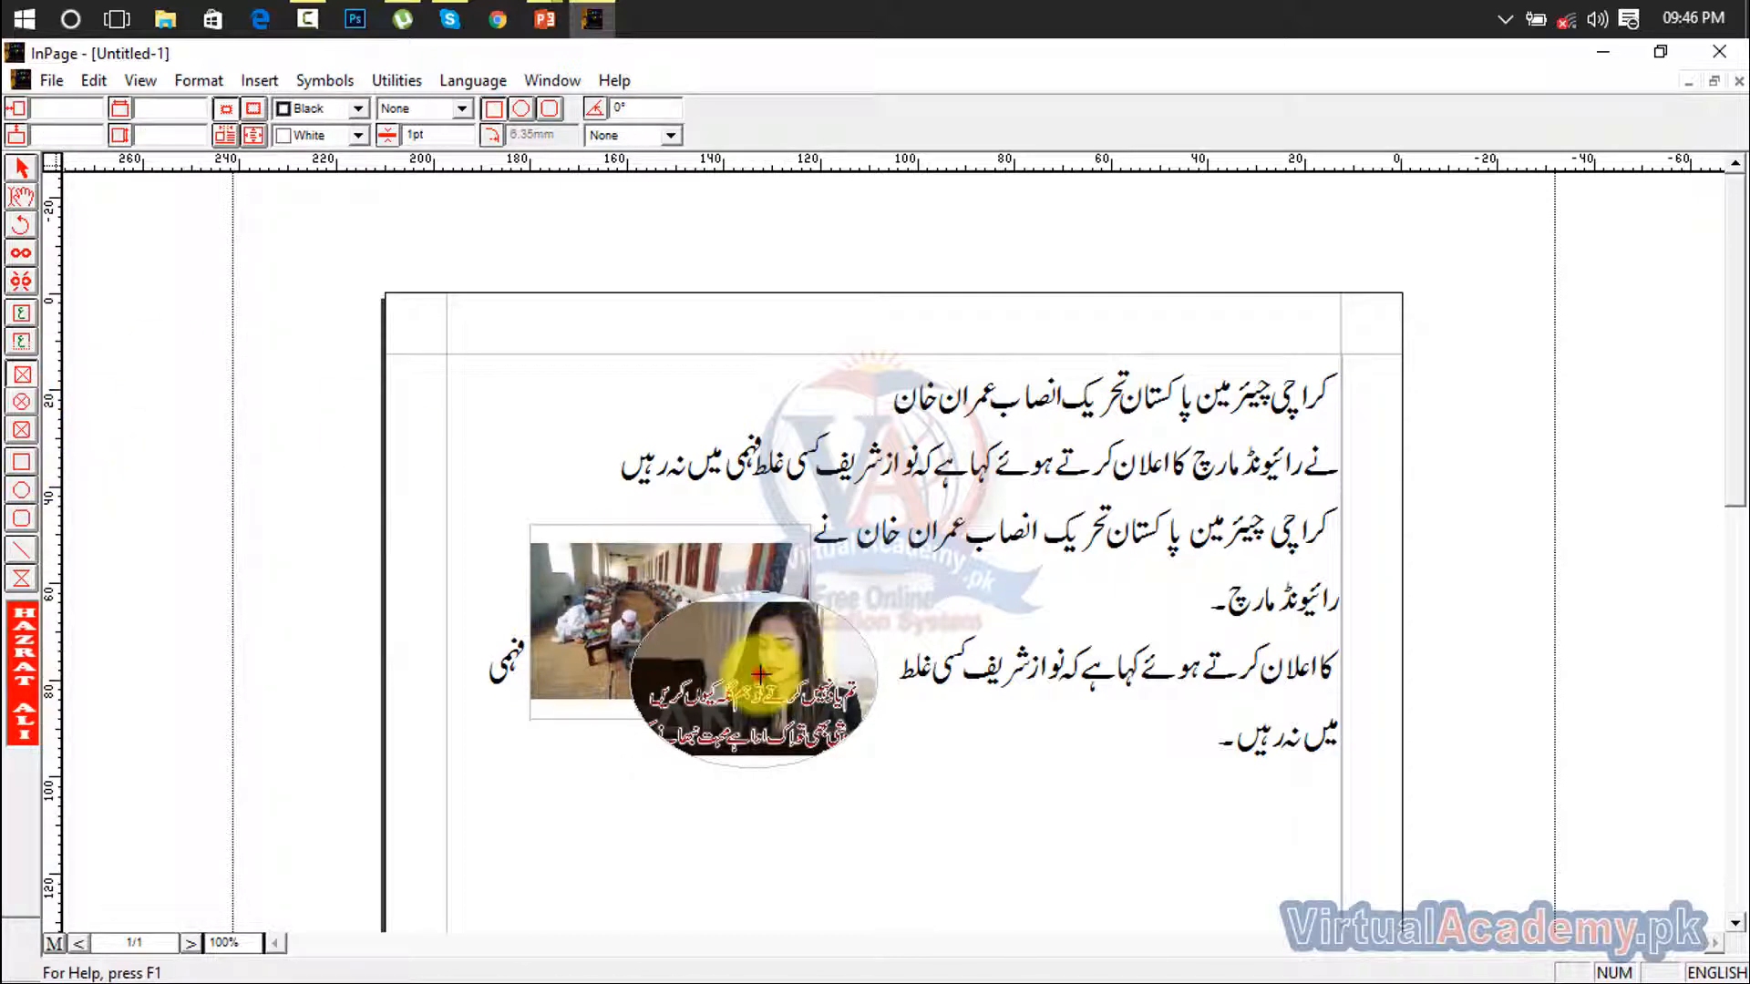
drag(761, 674, 986, 842)
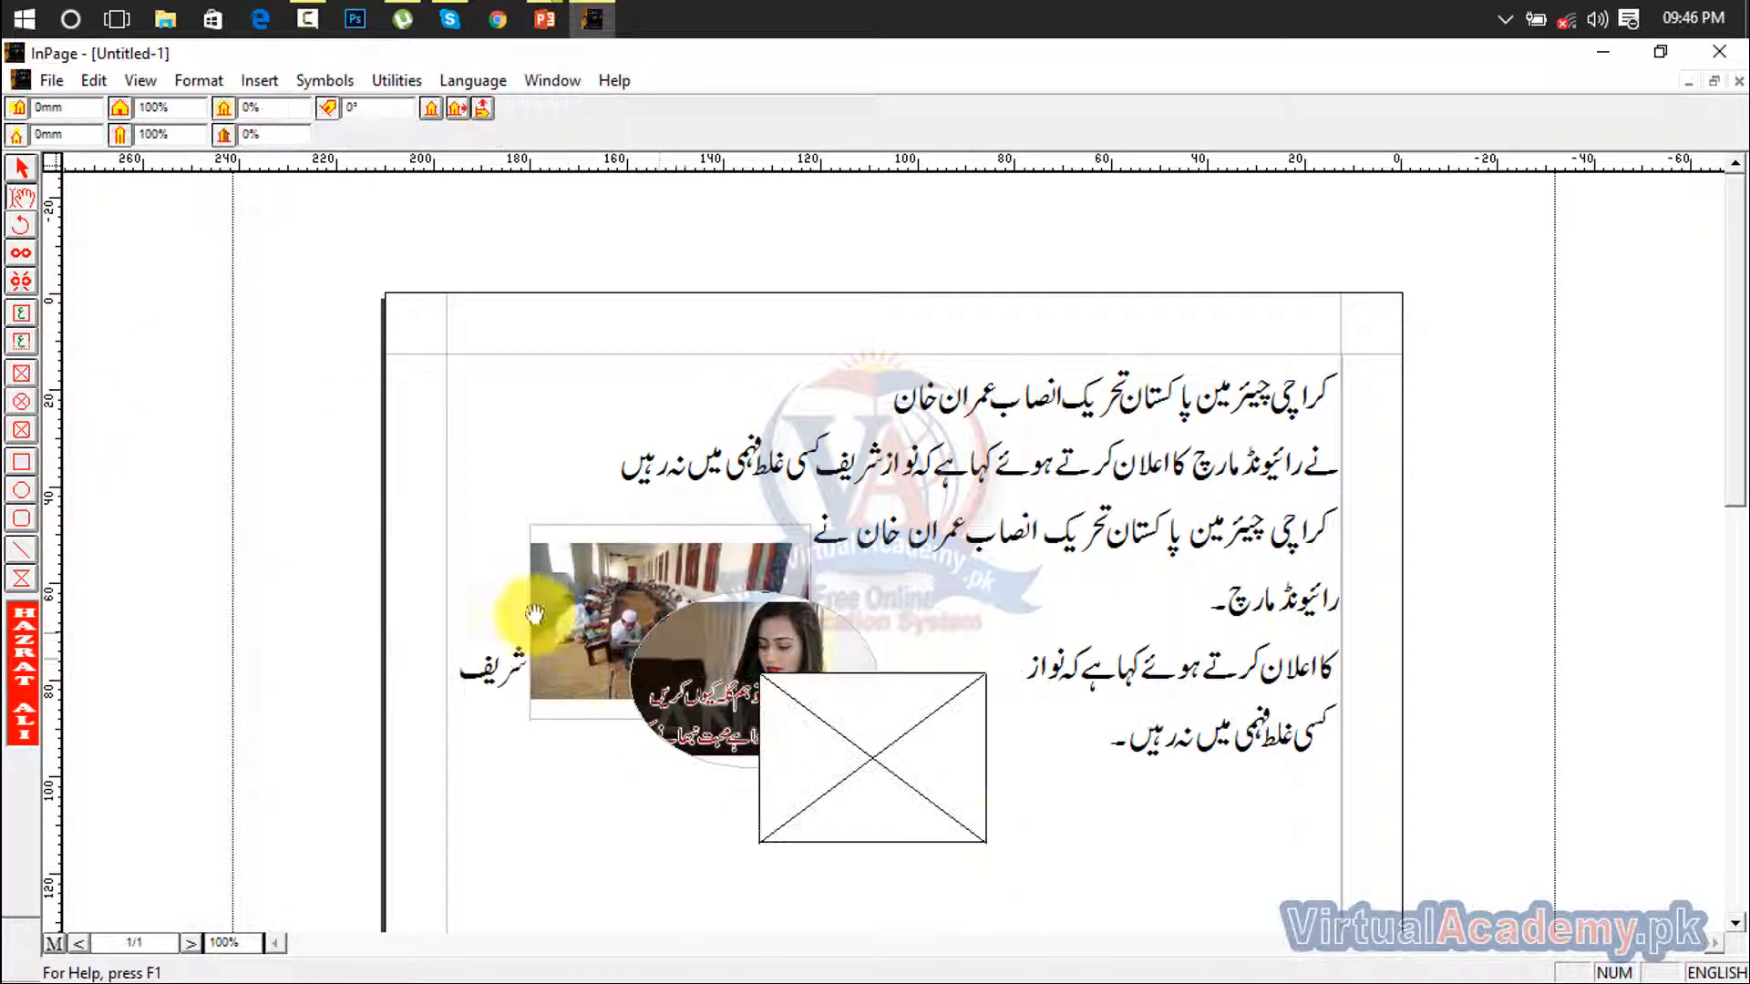
click(23, 434)
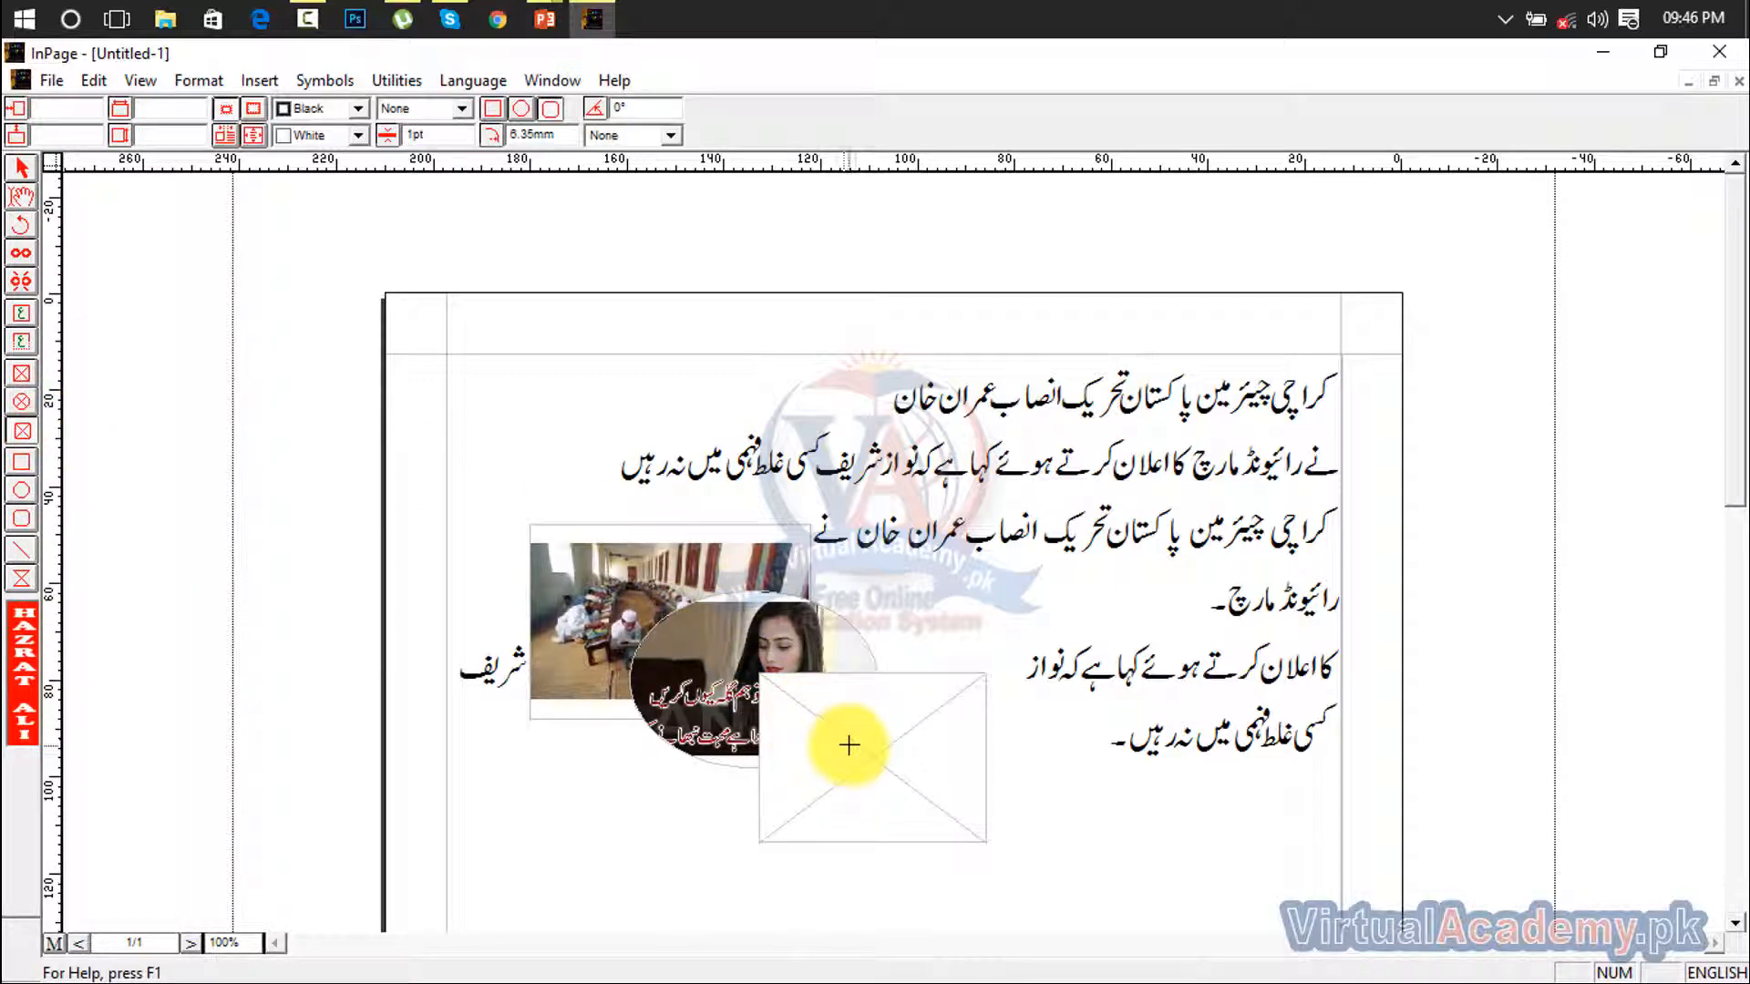
mouse_move(848, 746)
mouse_down()
mouse_move(802, 703)
mouse_move(536, 672)
mouse_move(515, 609)
mouse_up()
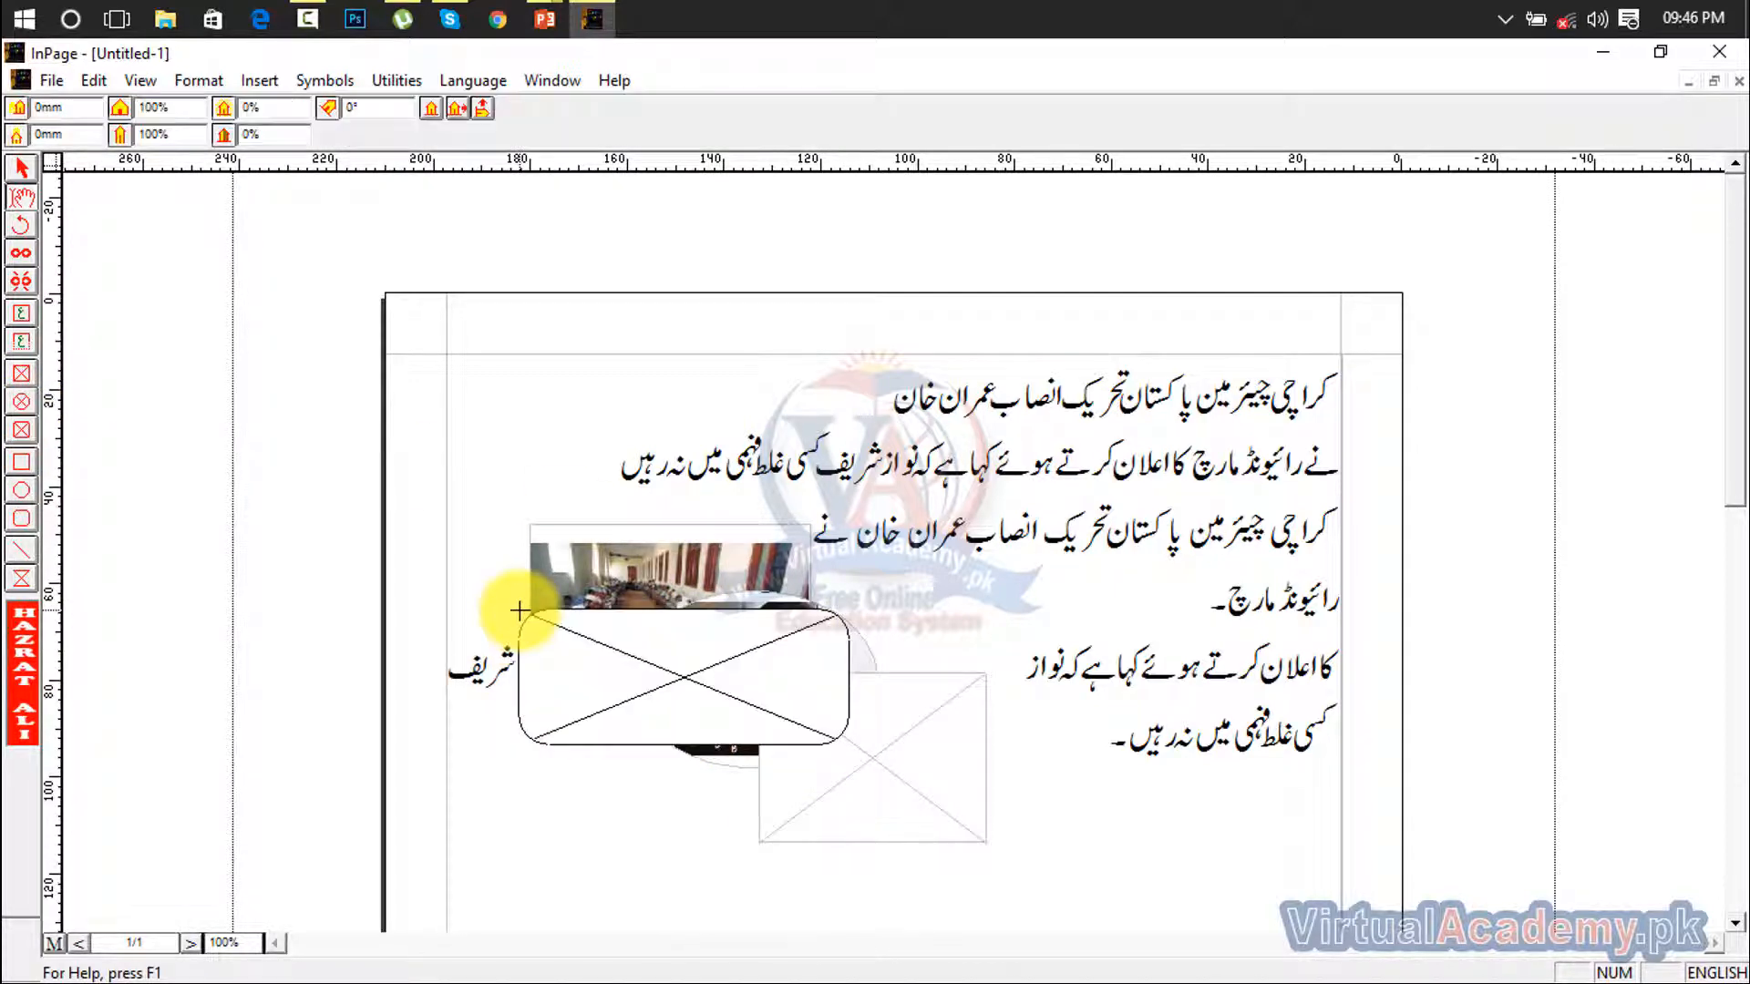
click(676, 572)
double_click(676, 572)
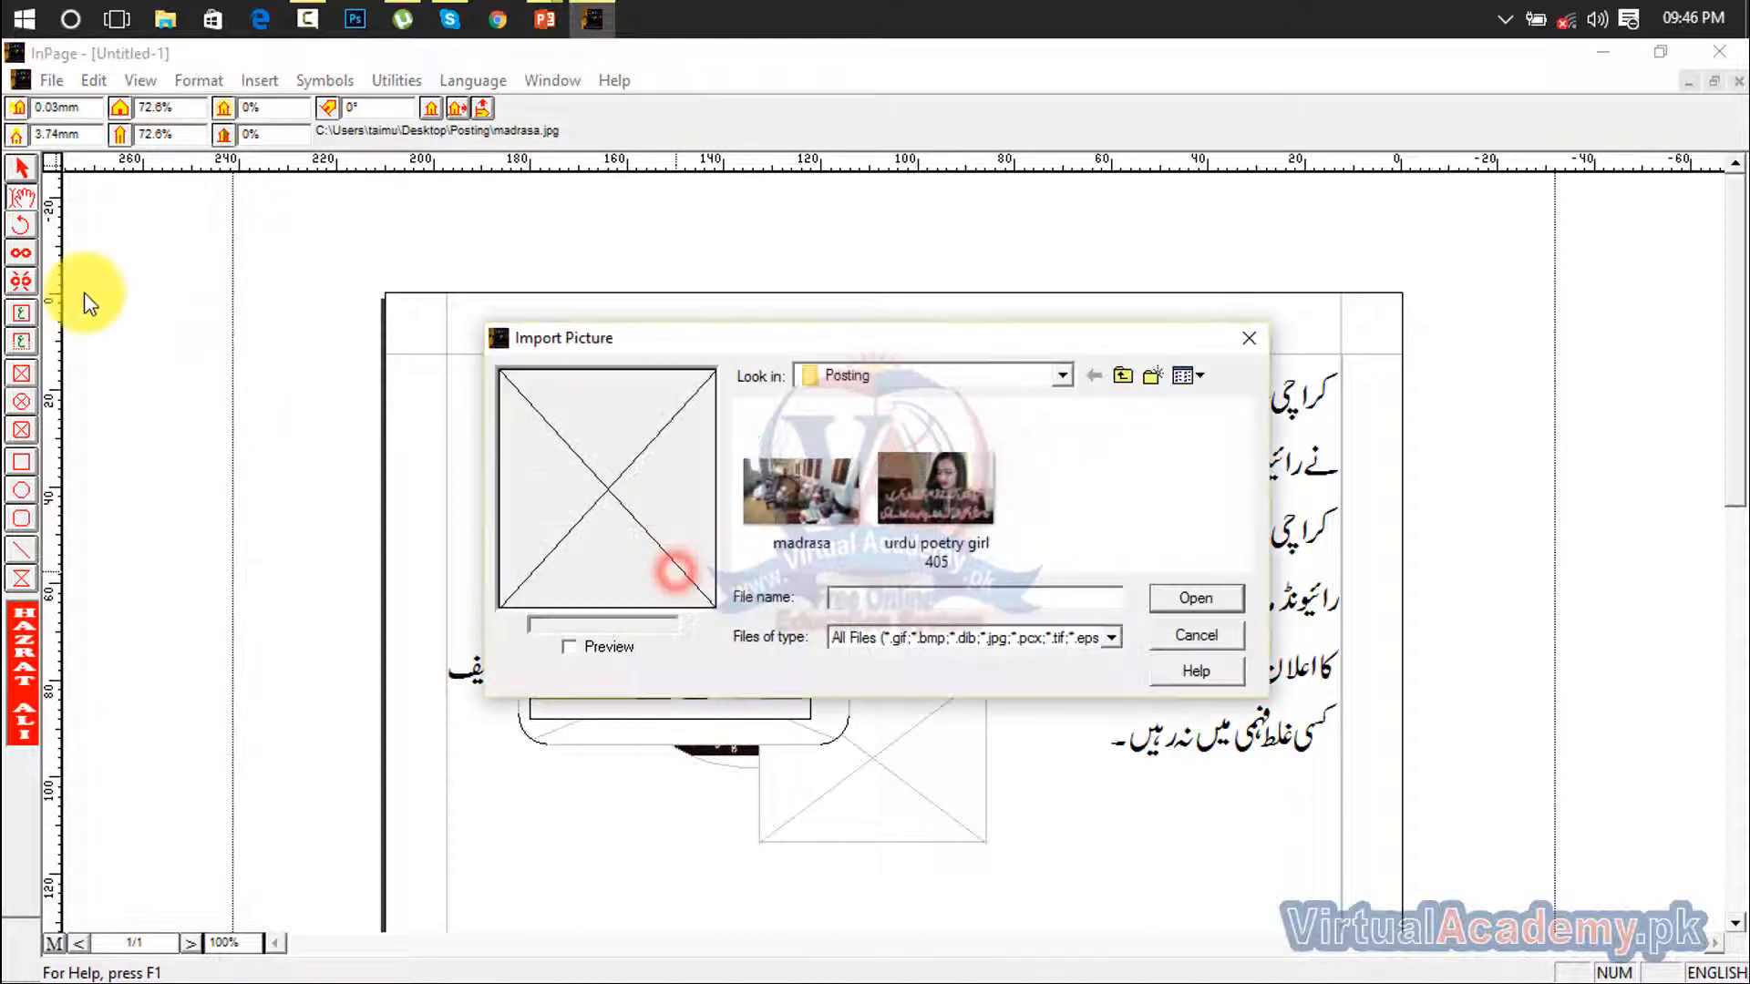
click(1249, 338)
click(499, 383)
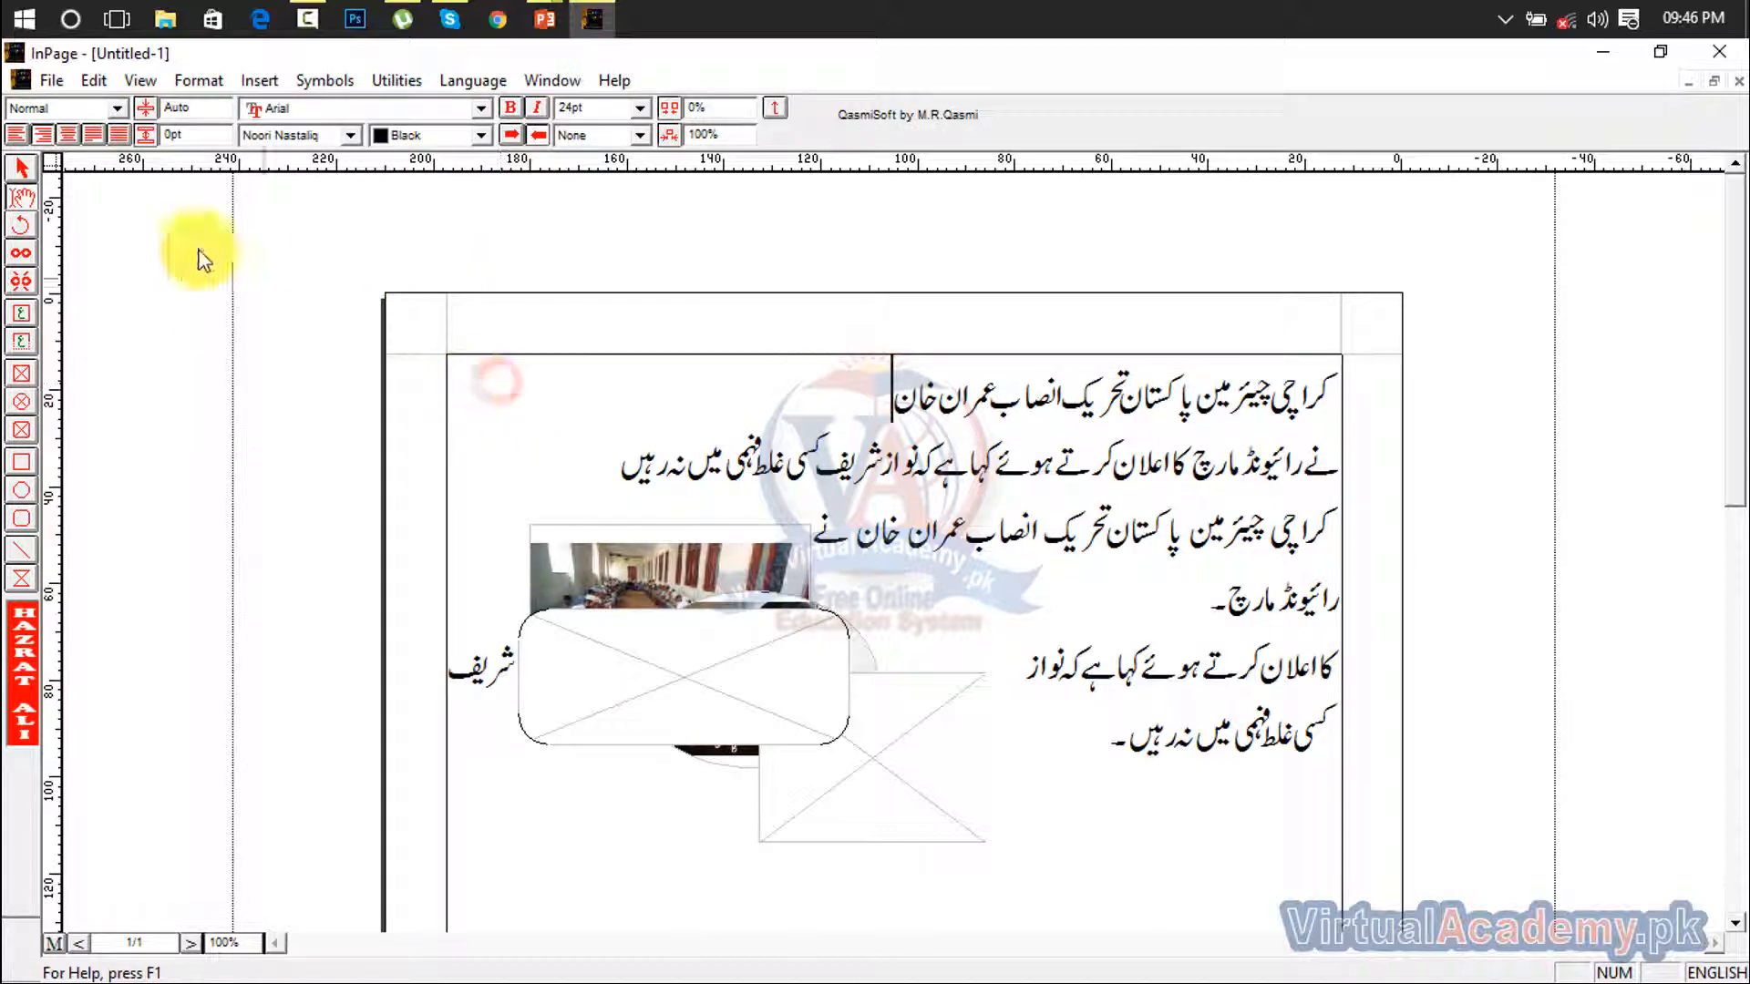
Bring the madrasa picture to the front of the overlapping picture boxes
click(22, 168)
click(629, 539)
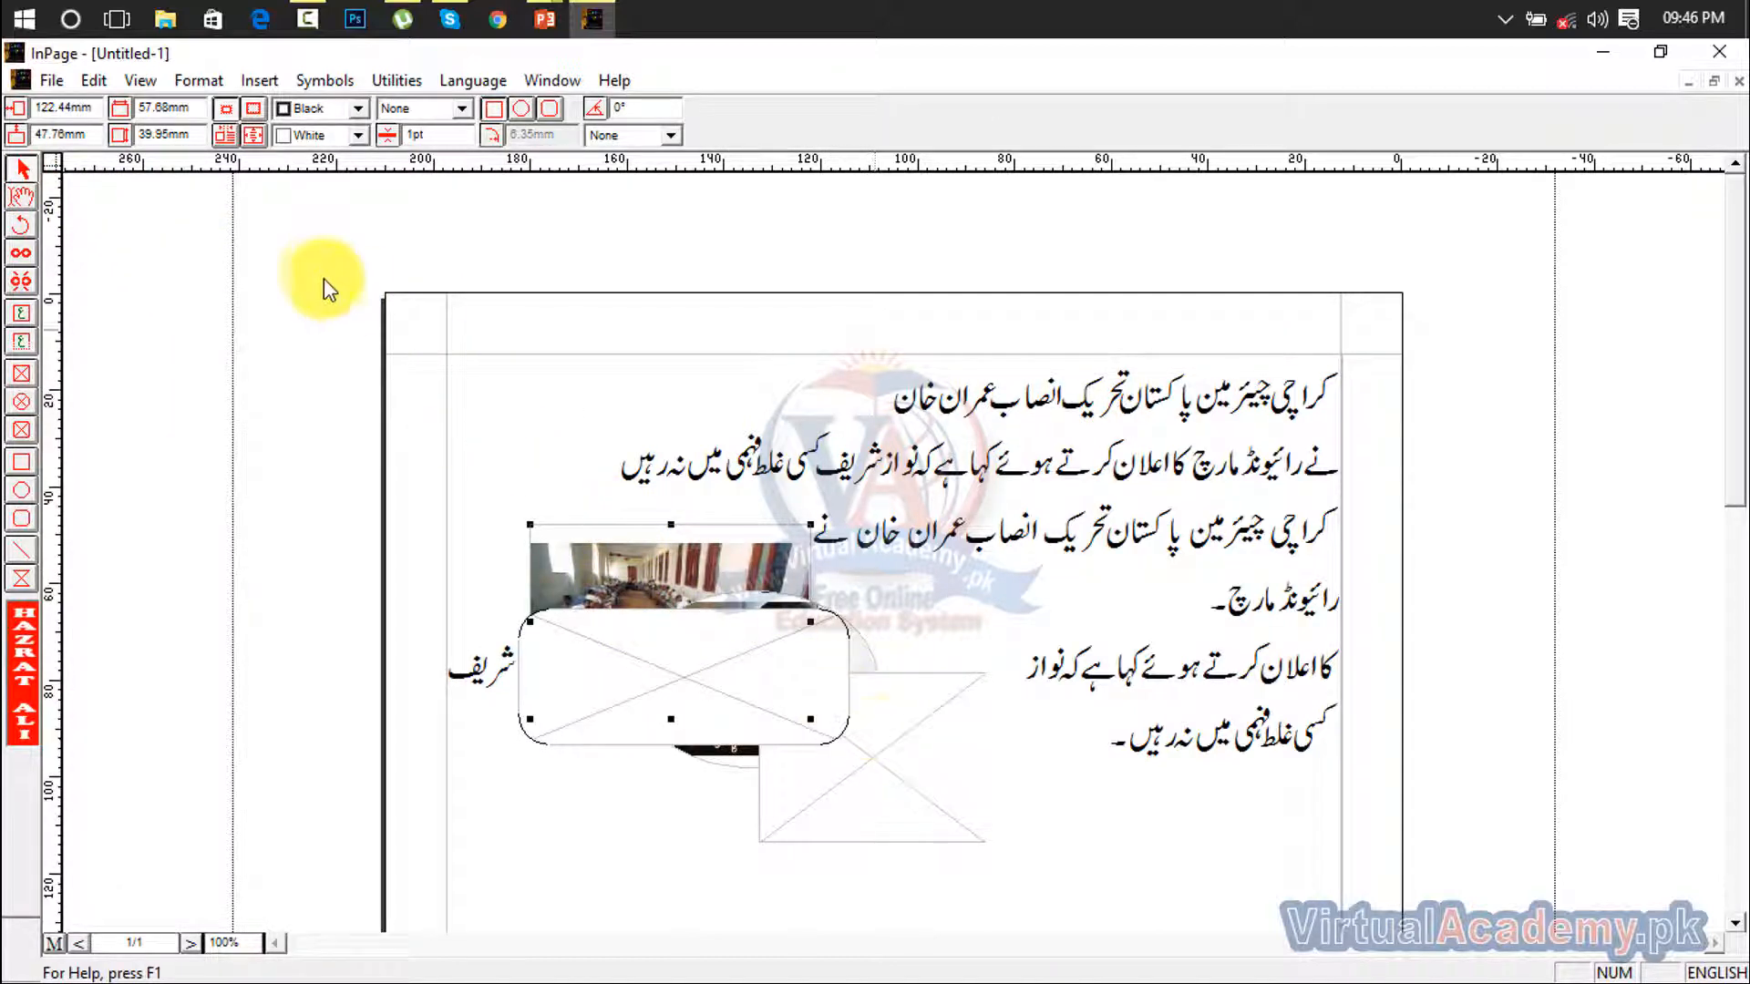
click(86, 77)
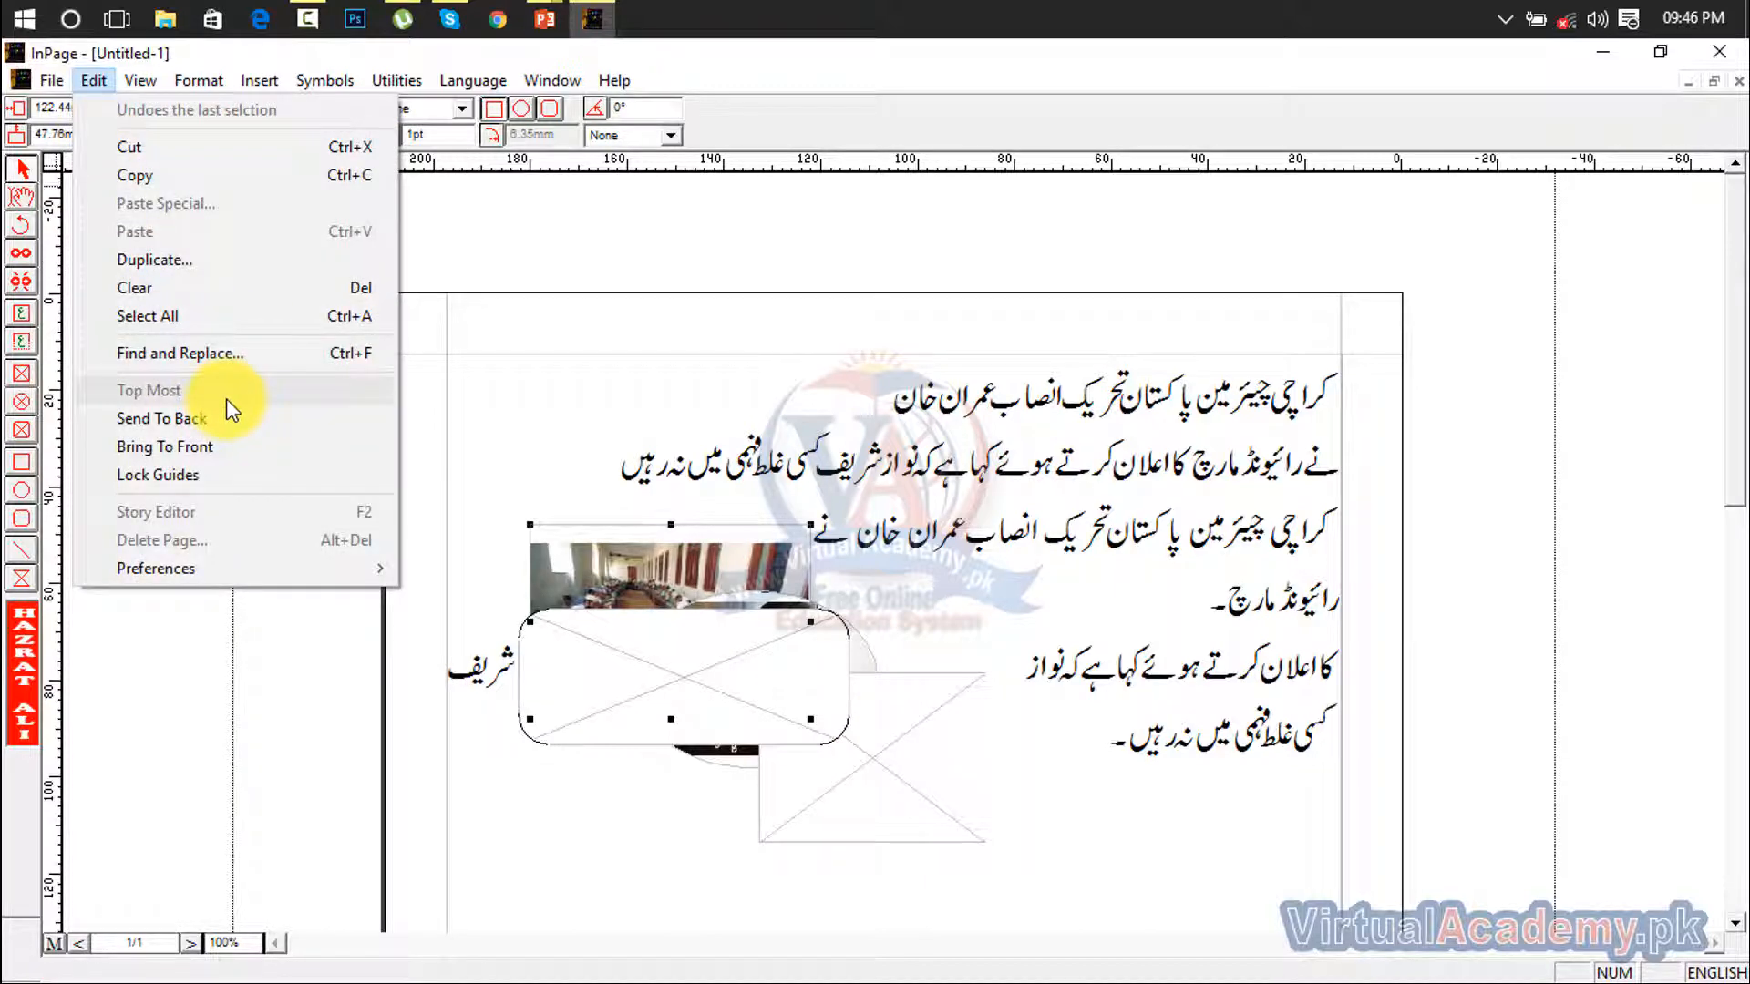
click(231, 445)
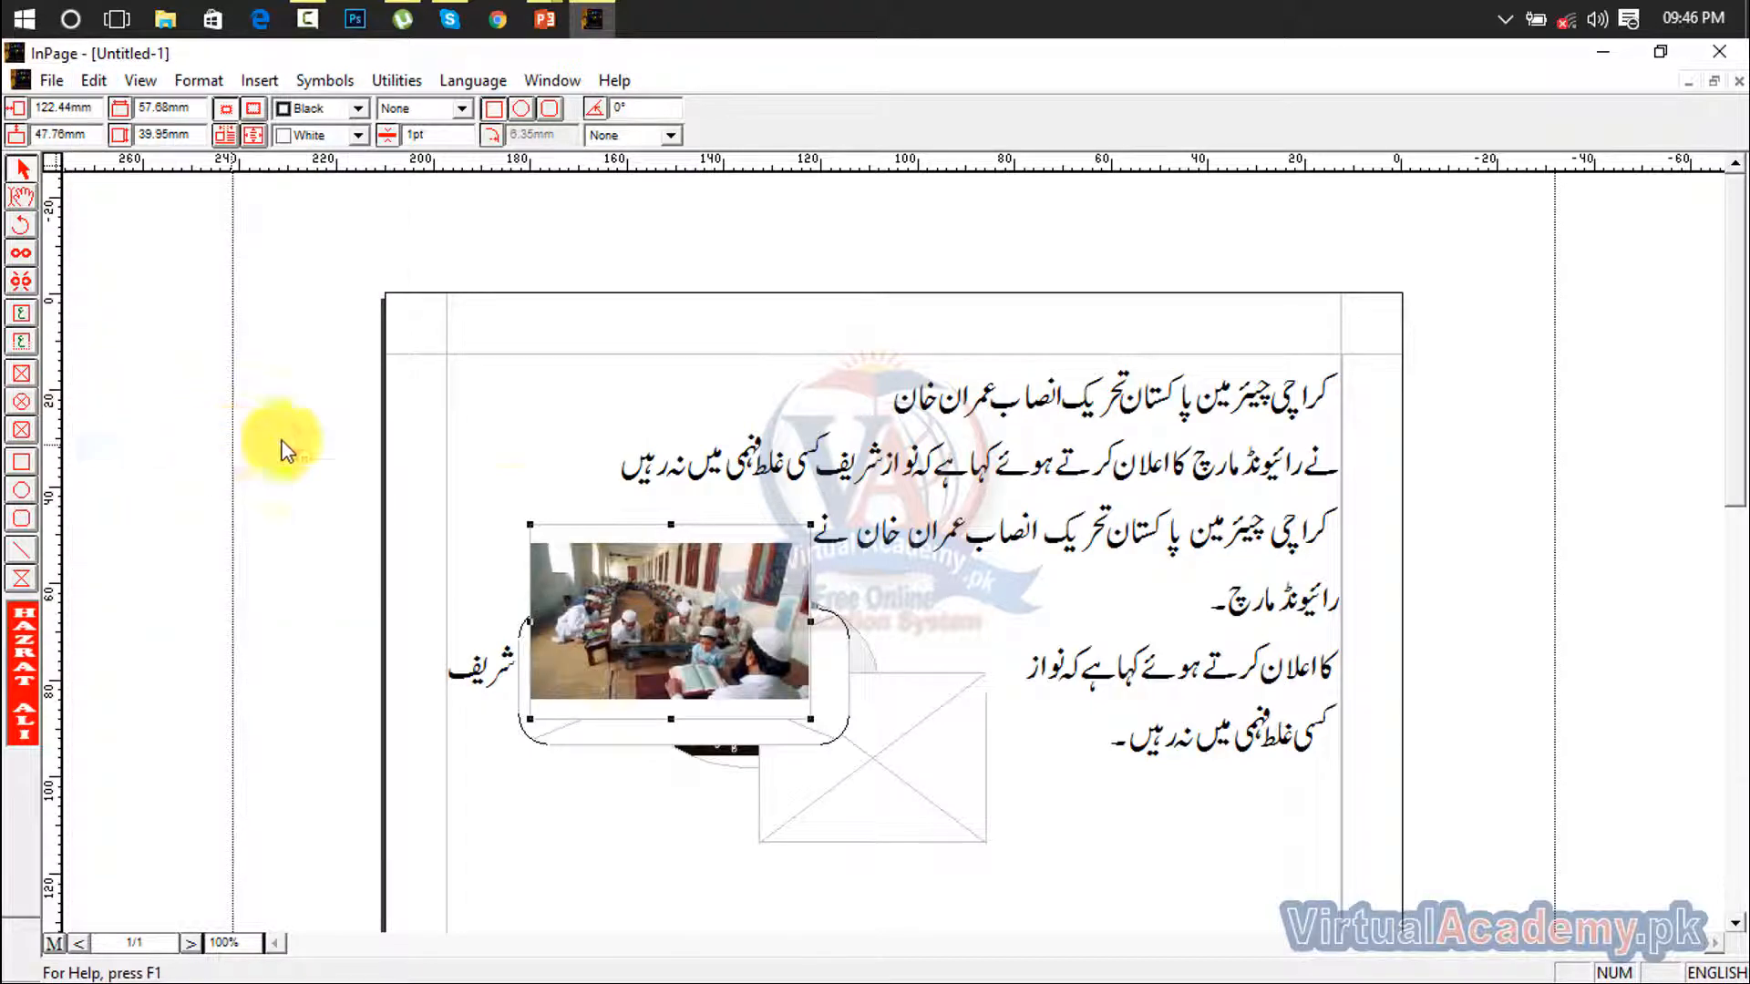
click(891, 748)
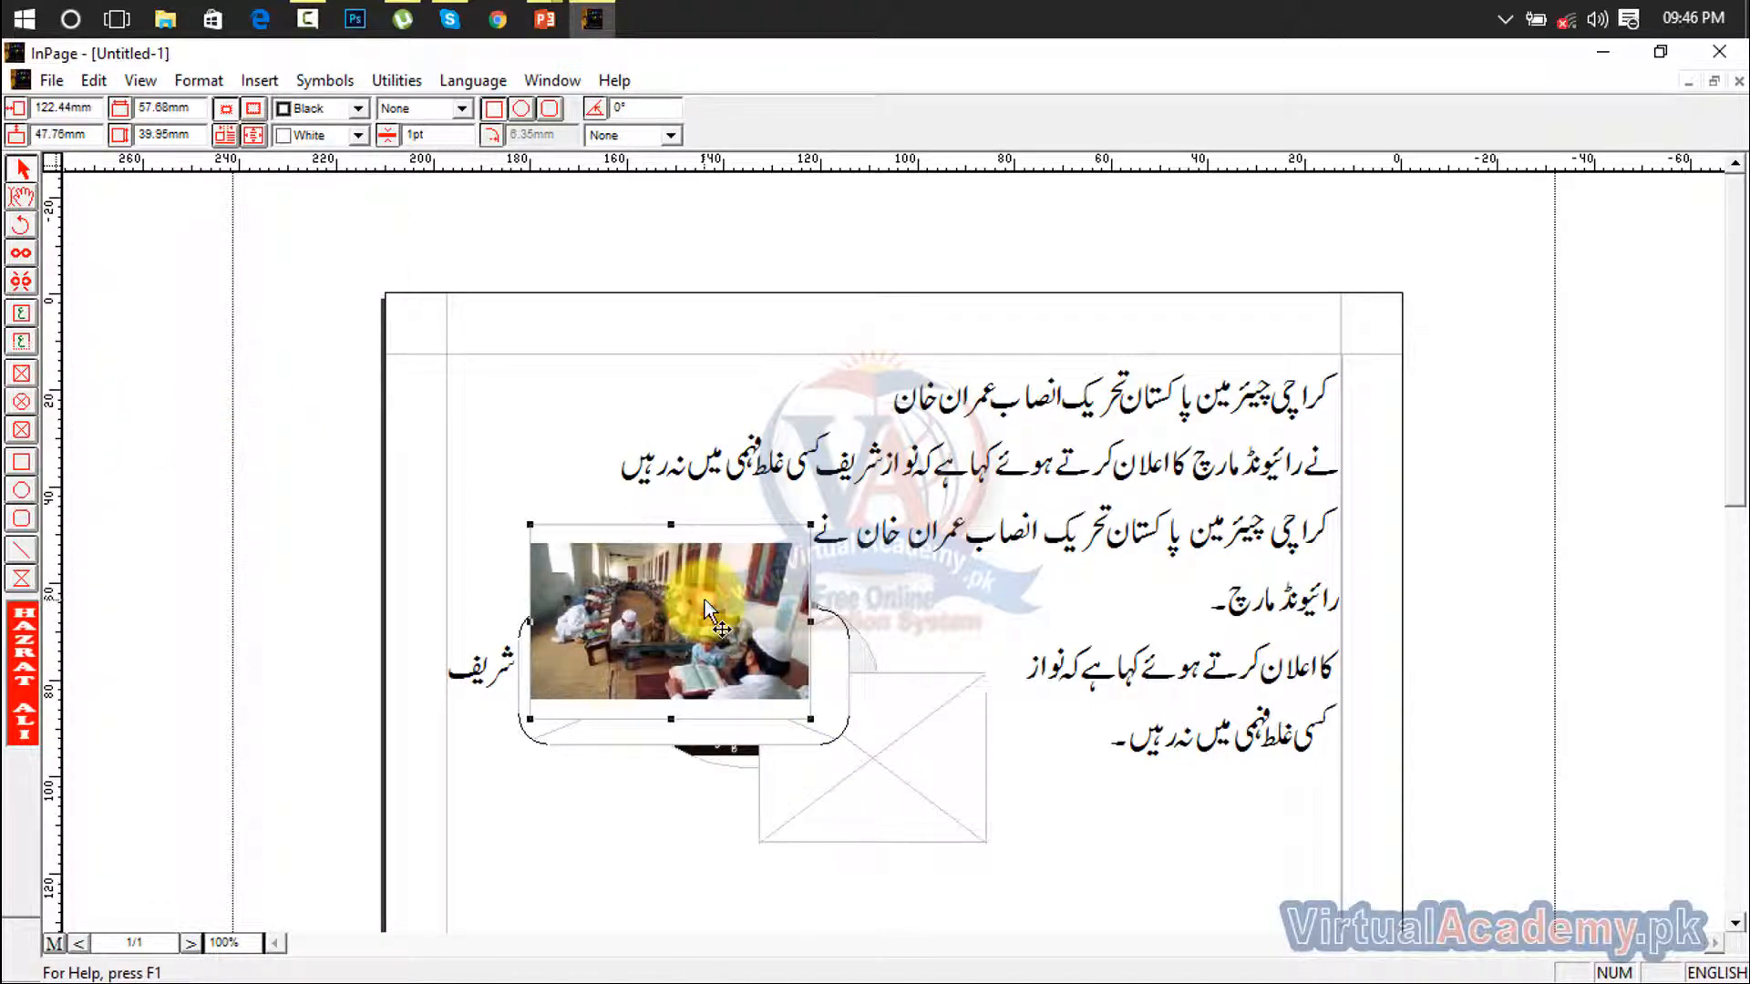
Delete the madrasa picture, the empty rounded-corner picture box and the empty rectangular picture box
key(Delete)
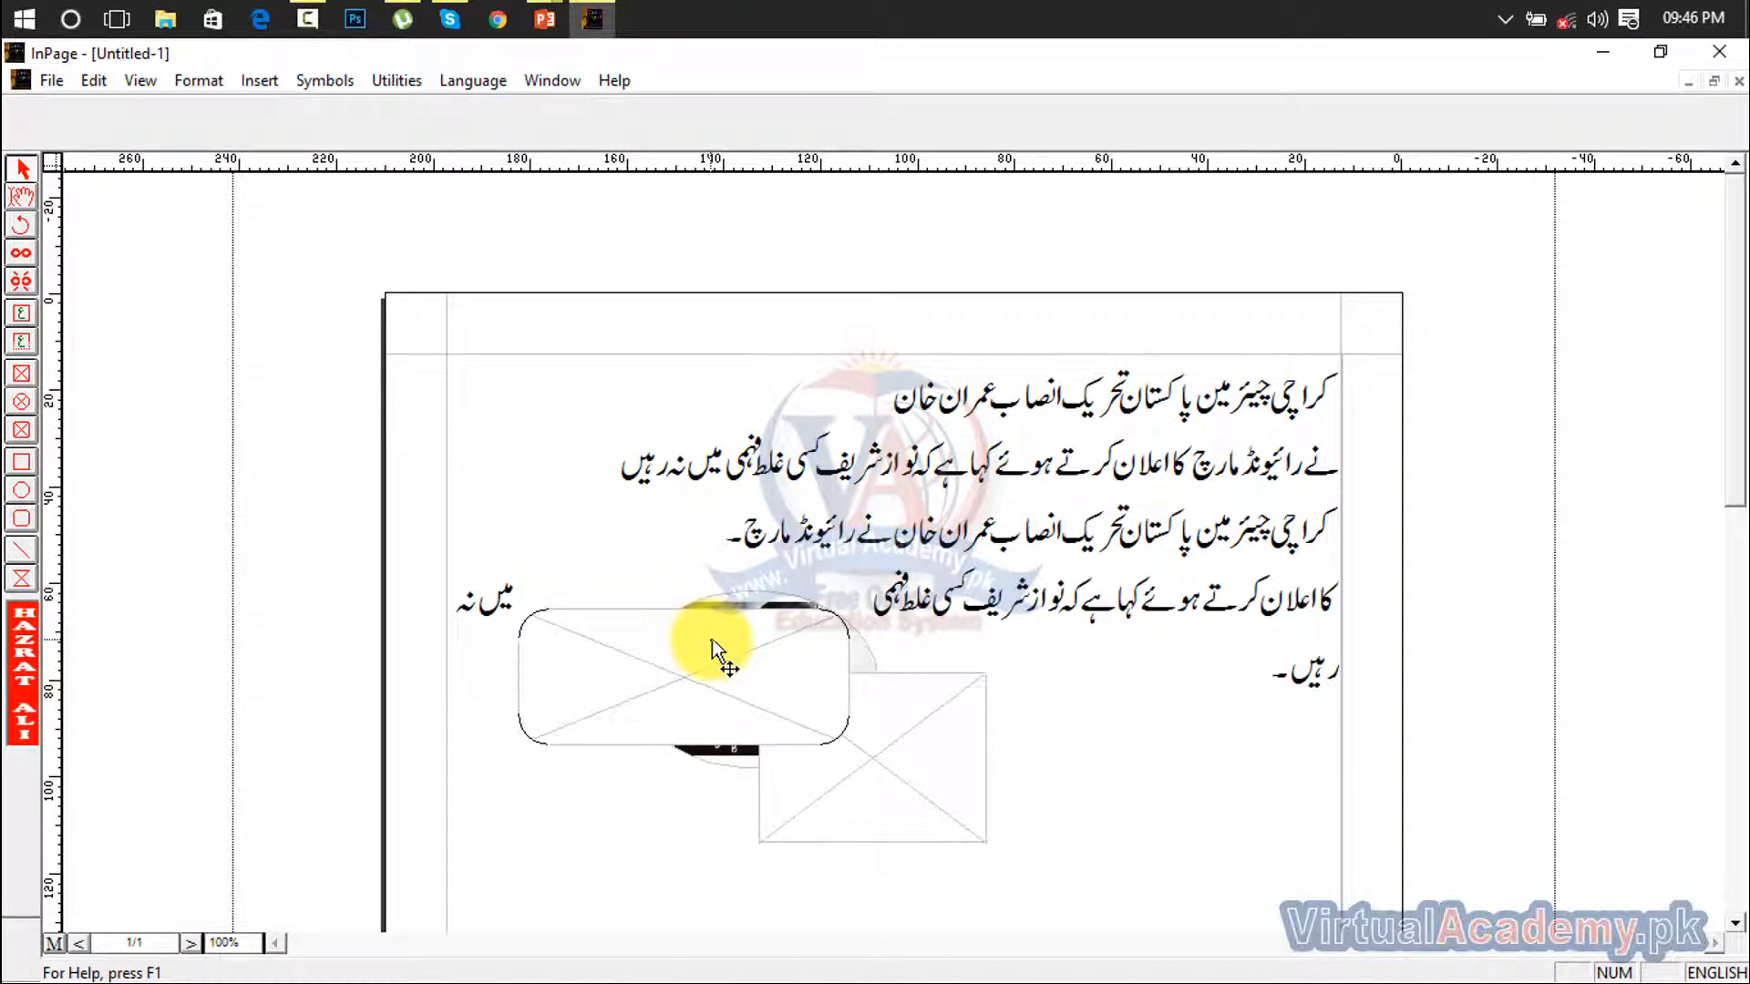
click(712, 643)
key(ctrl+z)
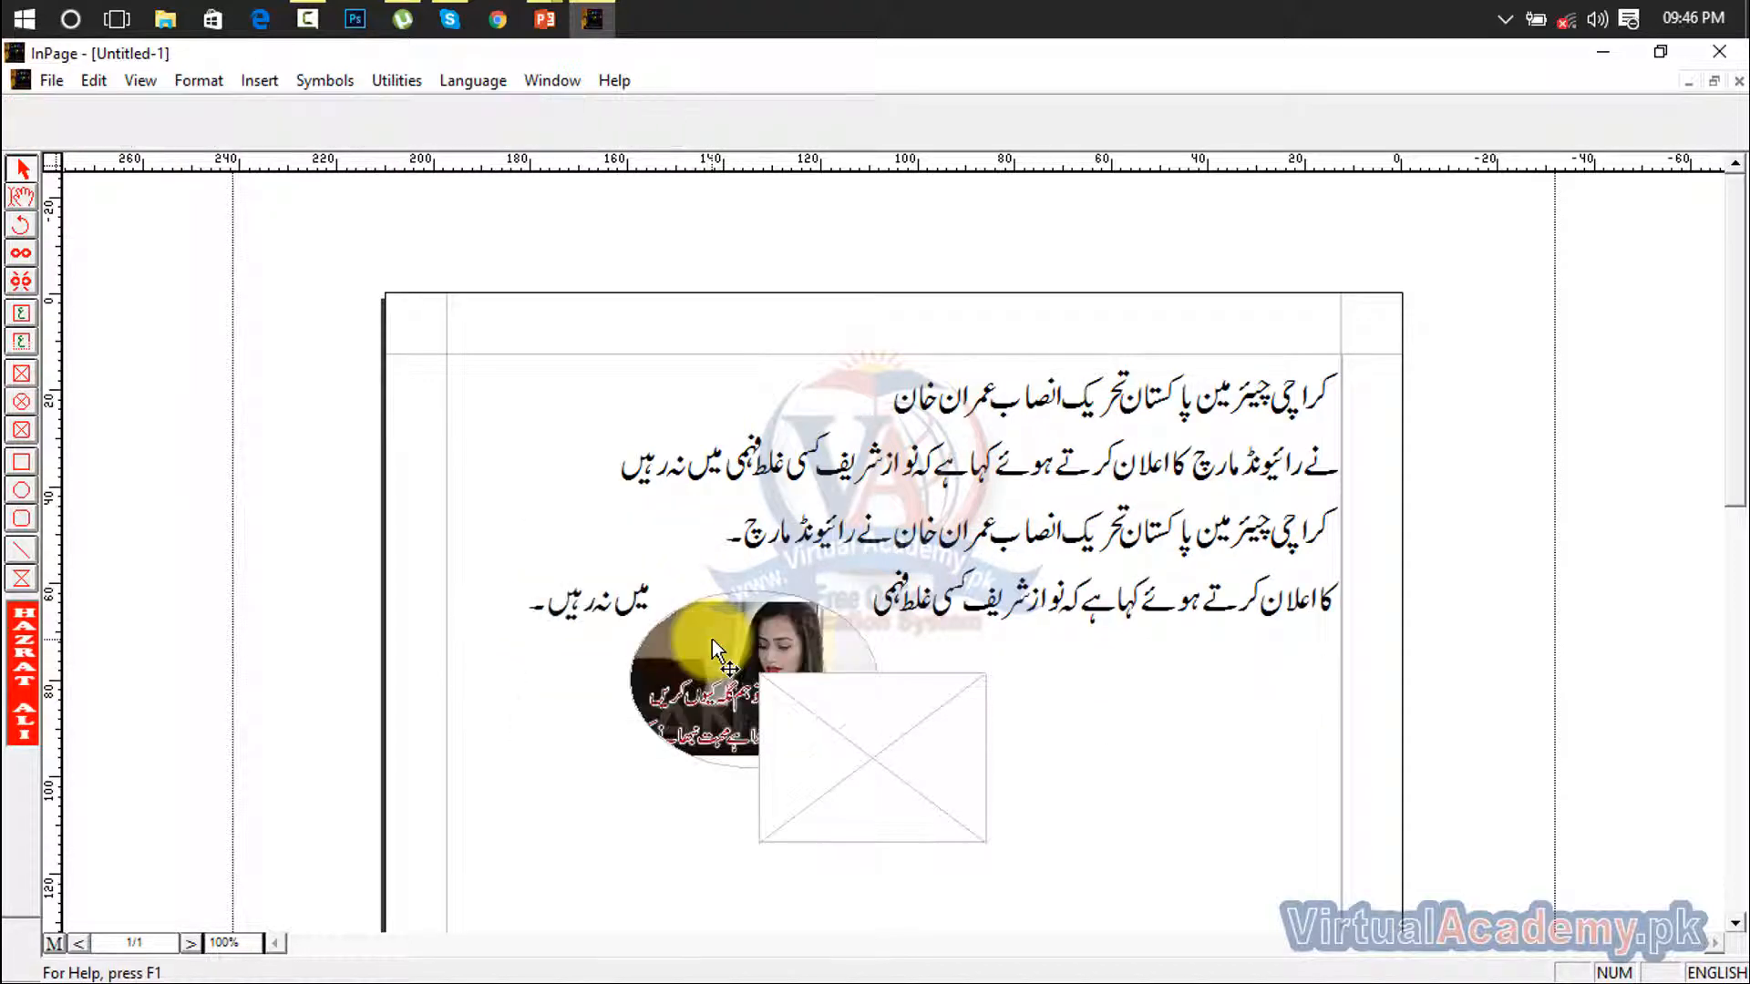
double_click(713, 641)
key(BackSpace)
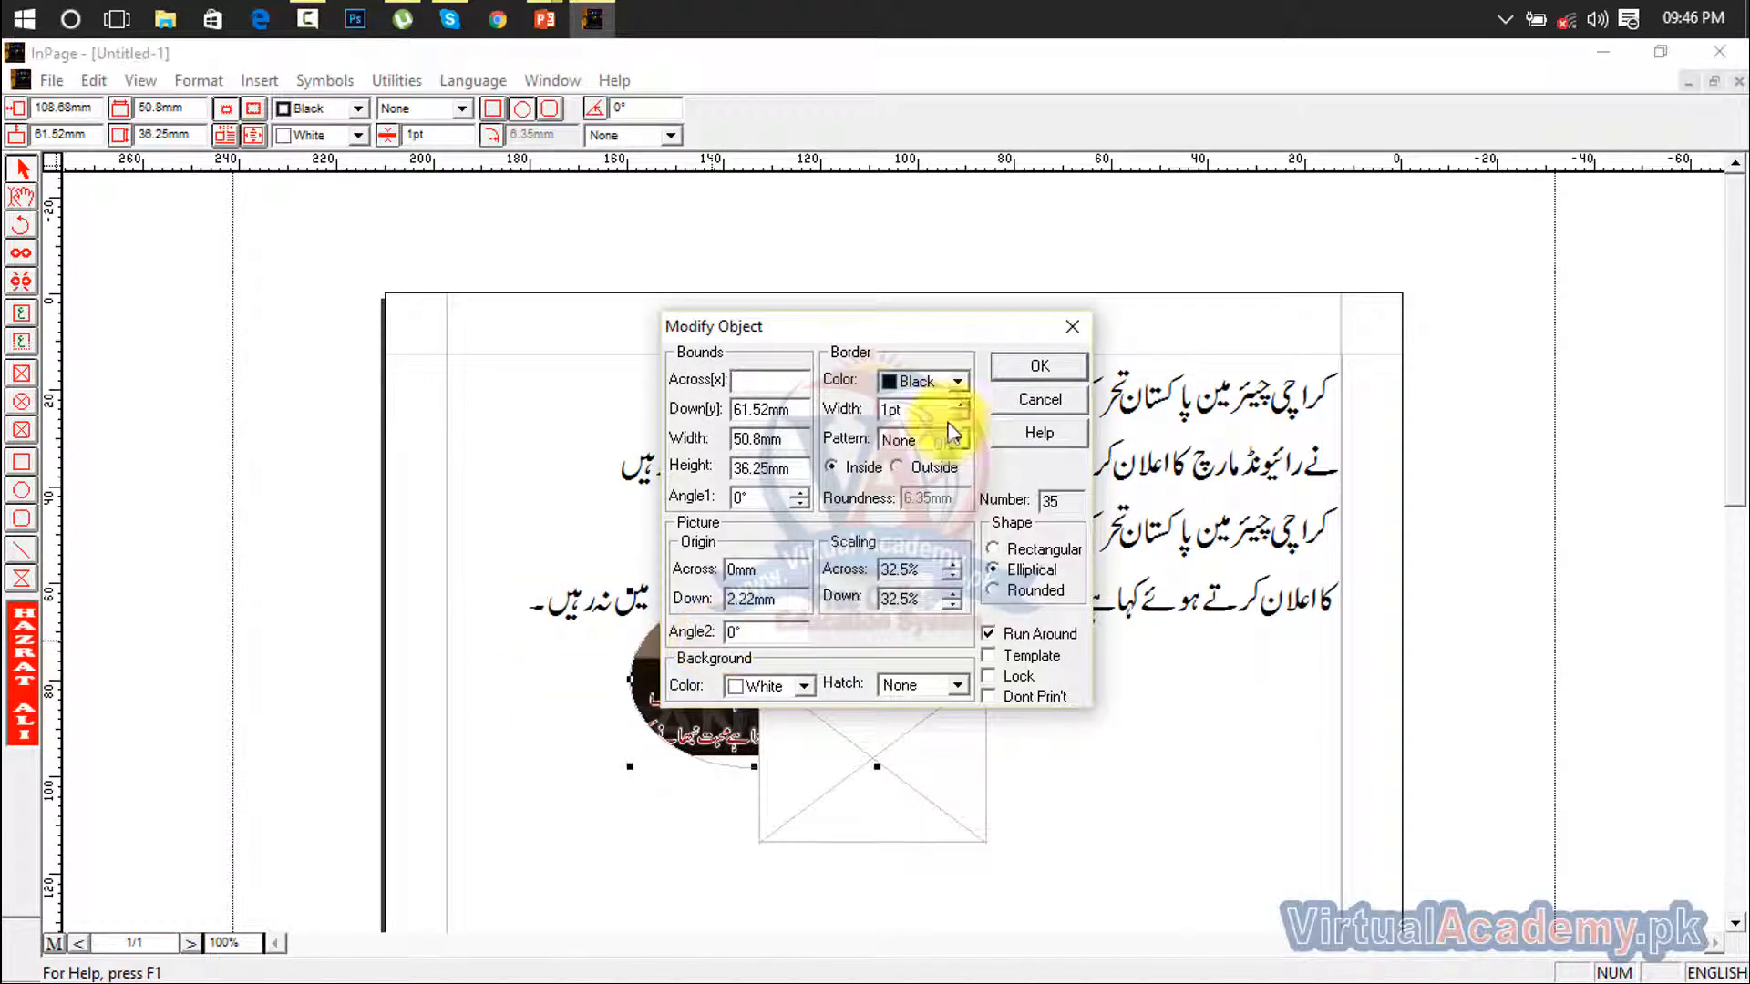
click(1066, 327)
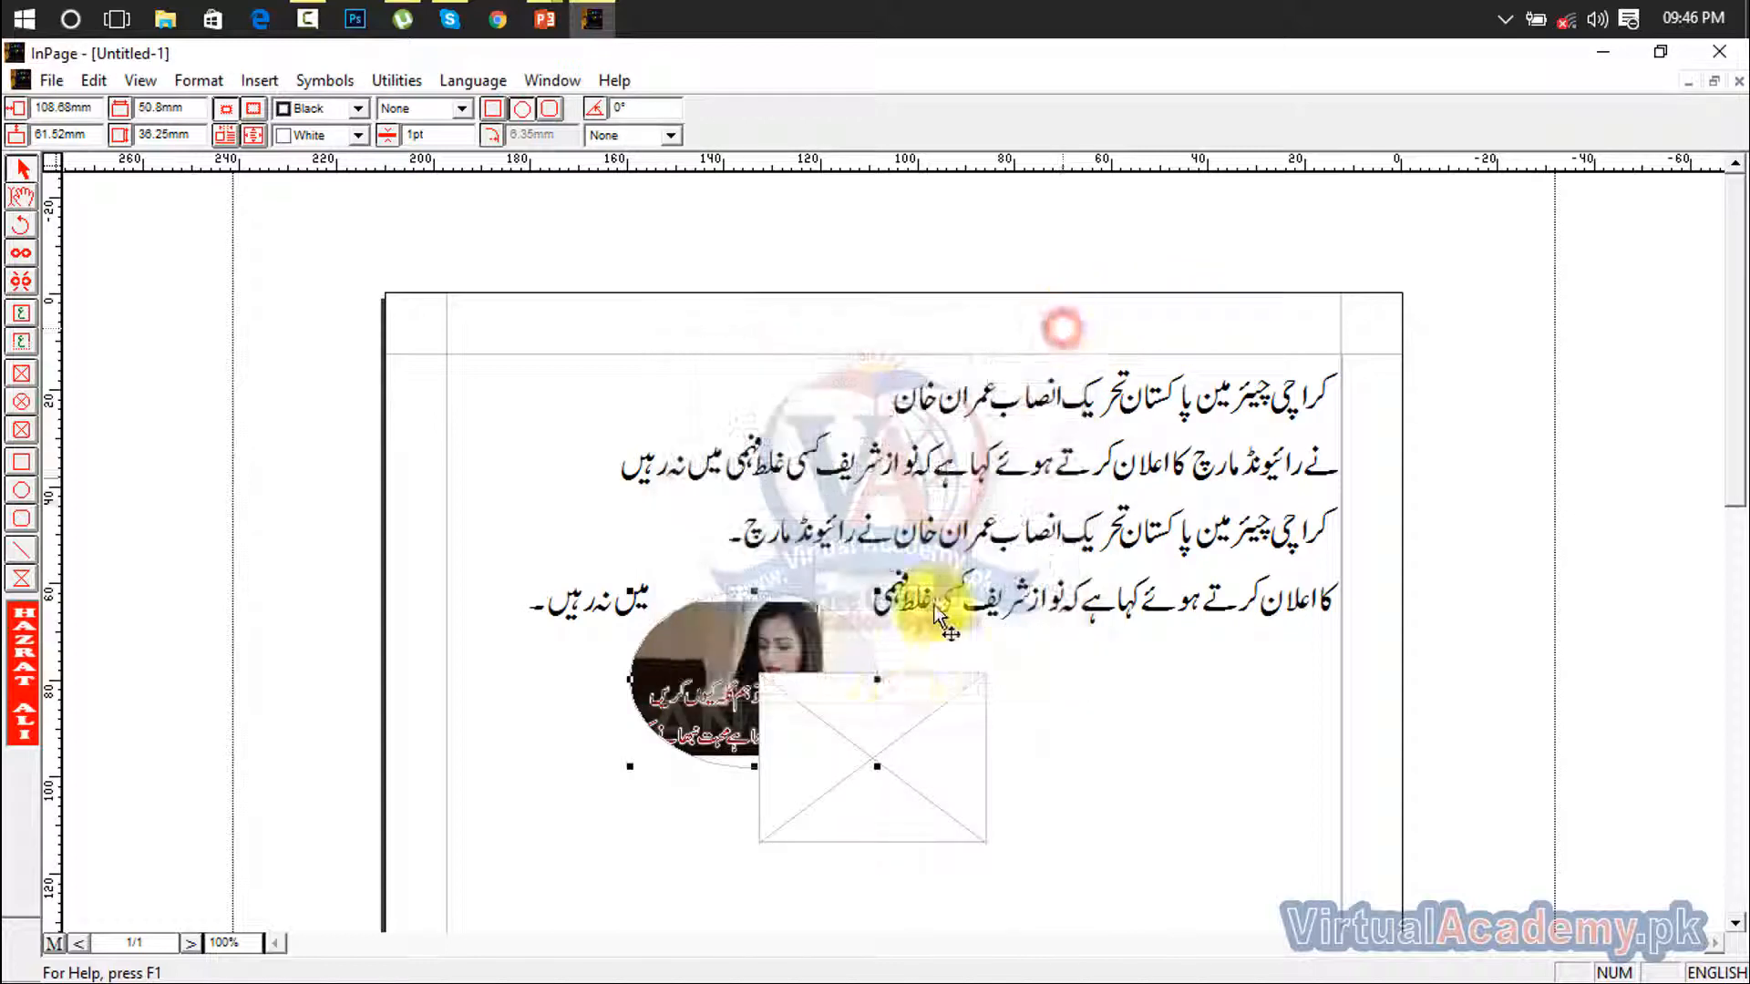
click(906, 708)
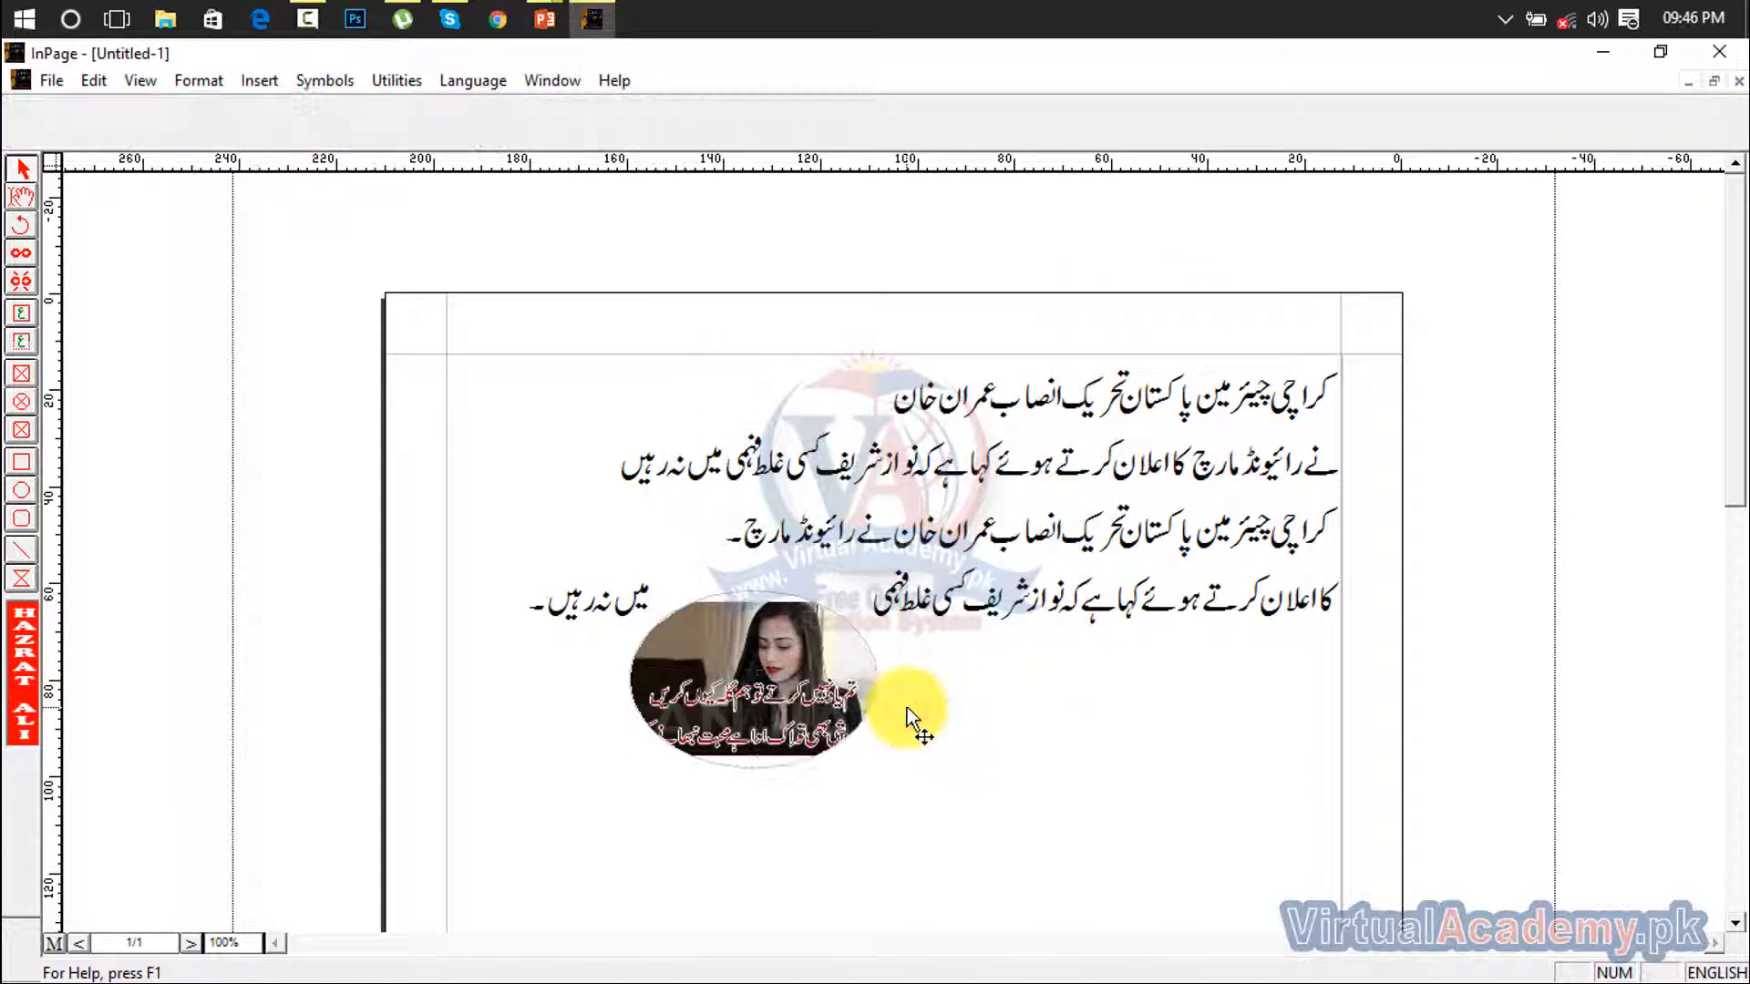
Delete the elliptical picture, discarding any changes in its Modify Object settings
double_click(679, 738)
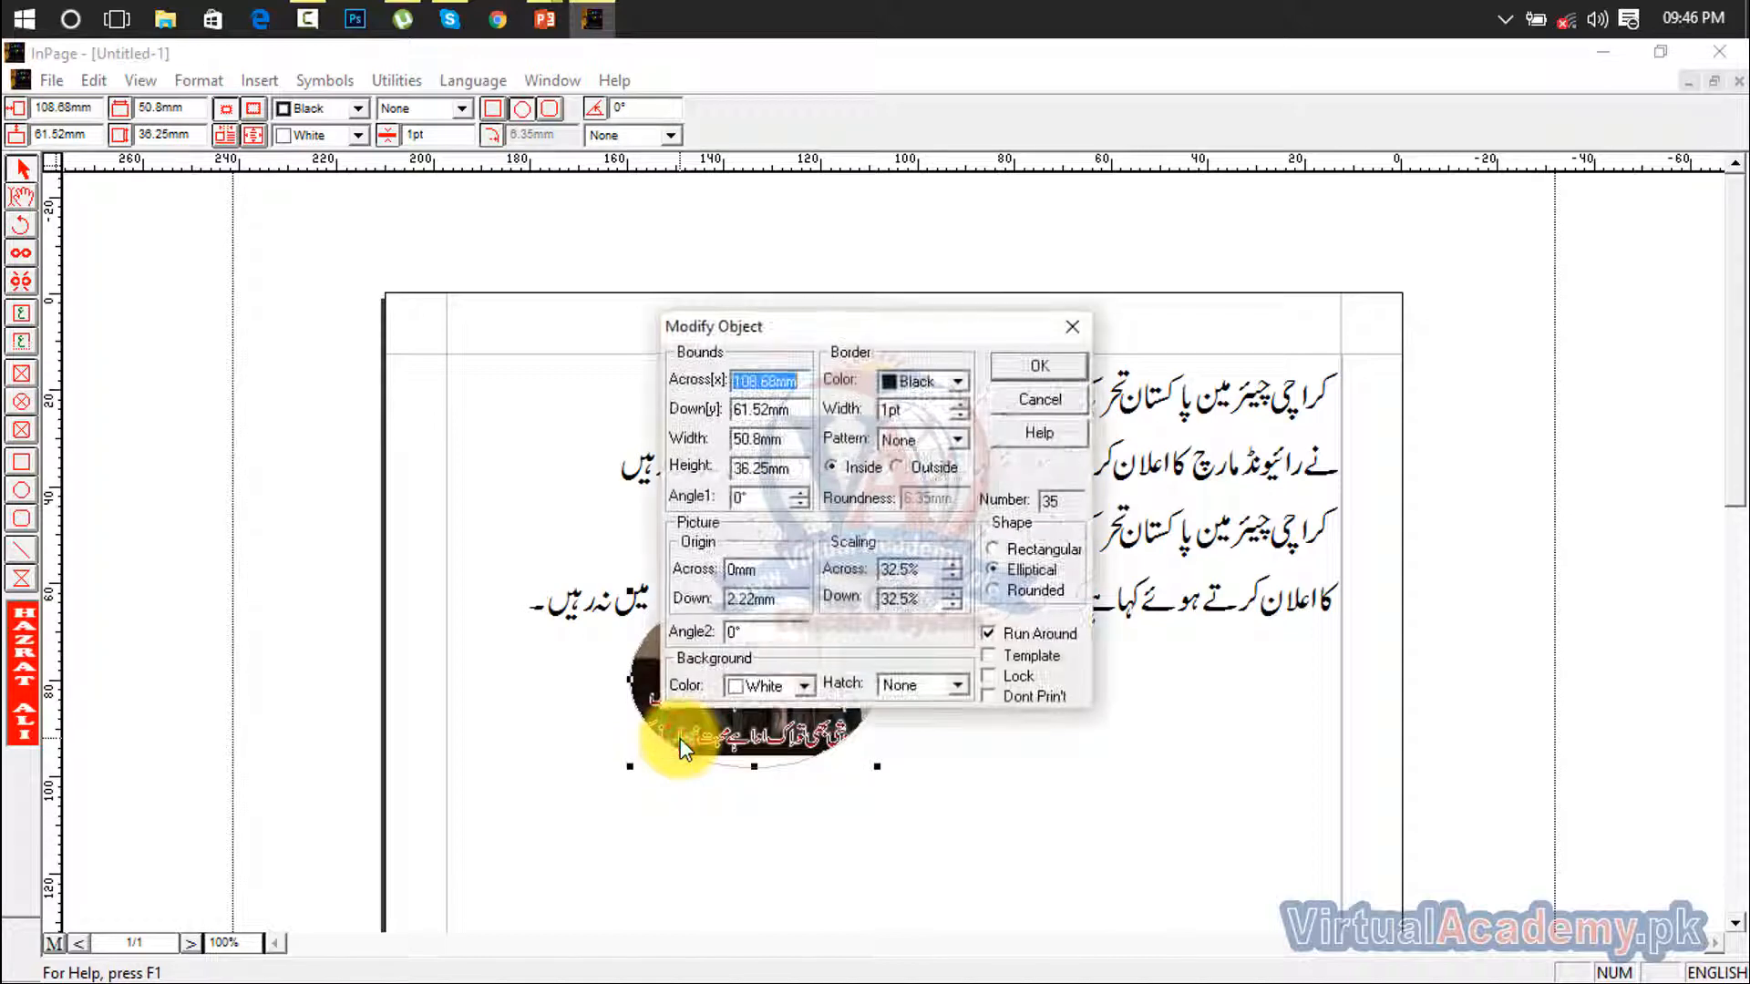
key(BackSpace)
click(1057, 369)
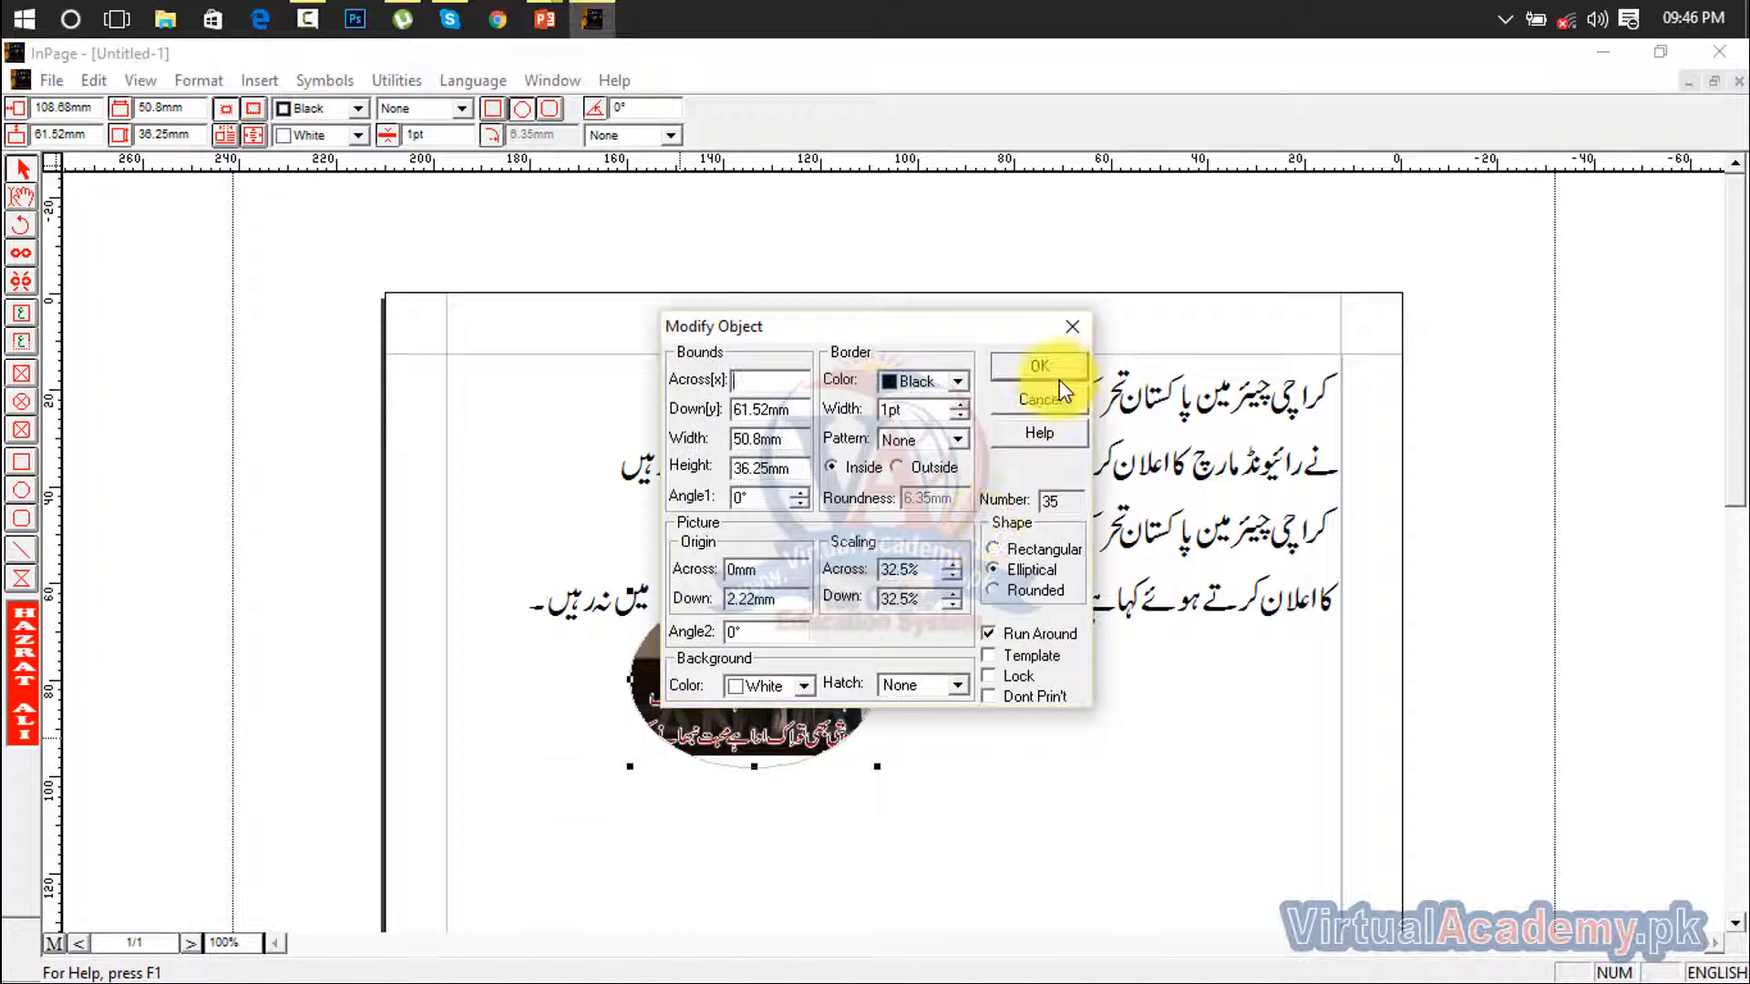
click(1072, 335)
key(Delete)
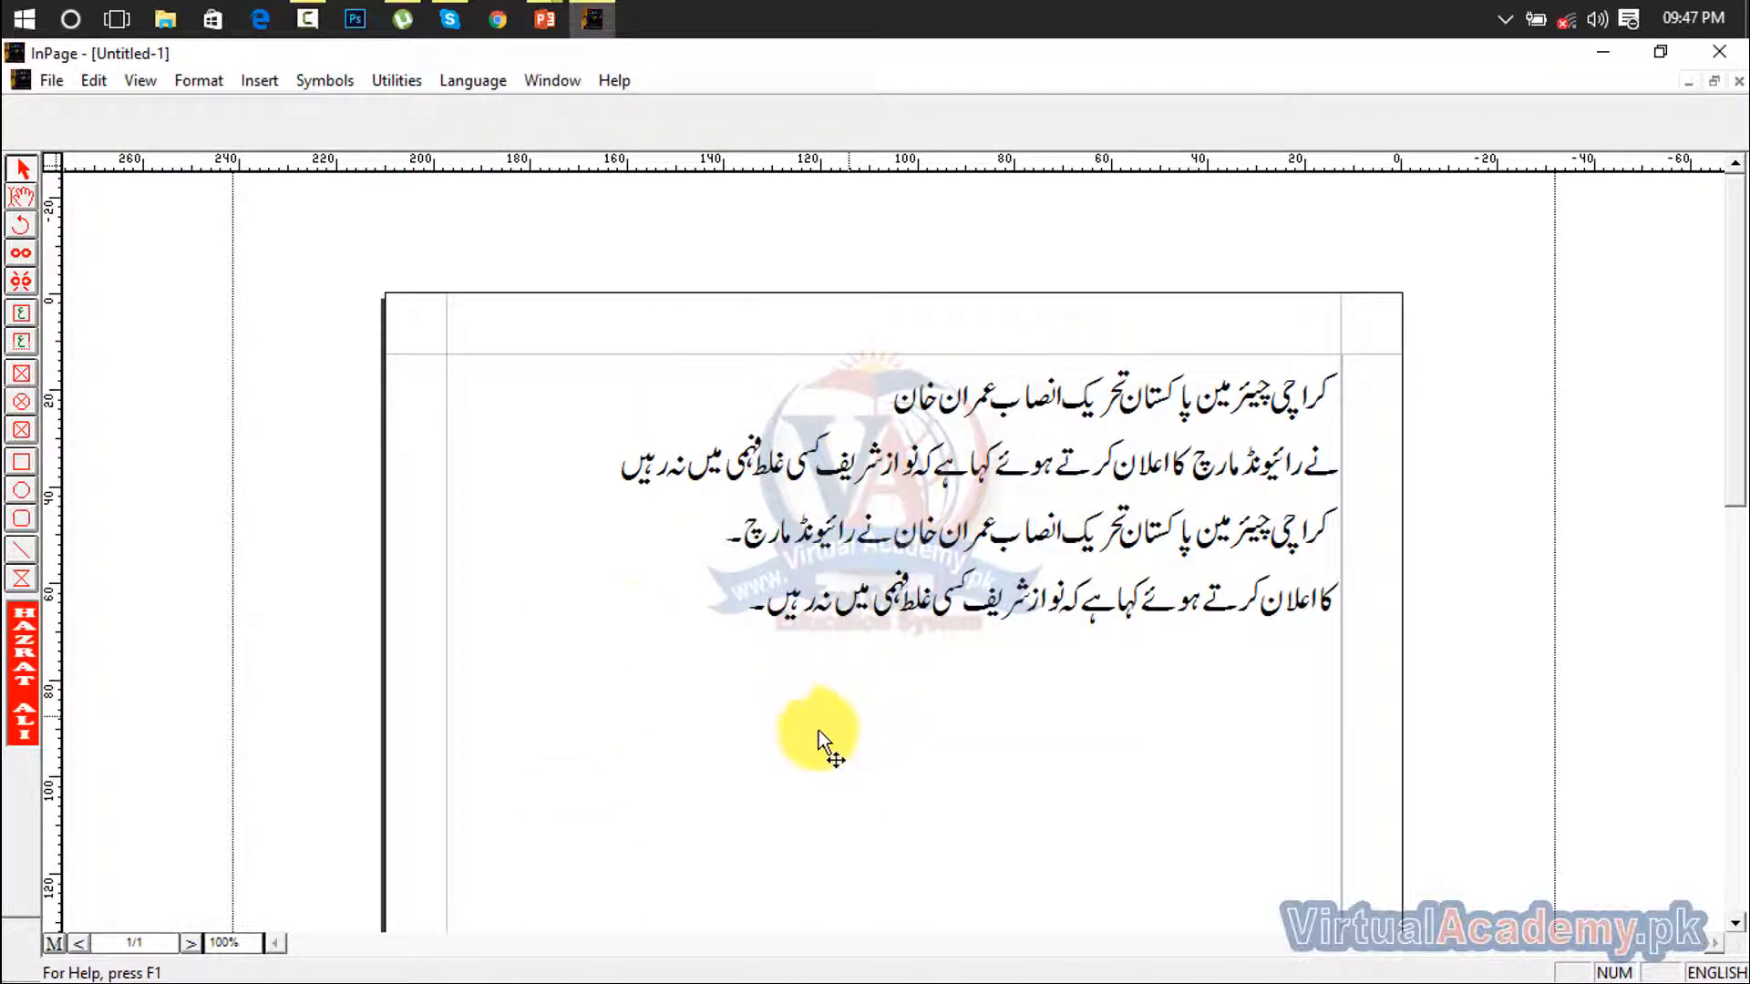
Add three horizontal guides, one beneath each of the second, third and fourth lines of text
click(96, 88)
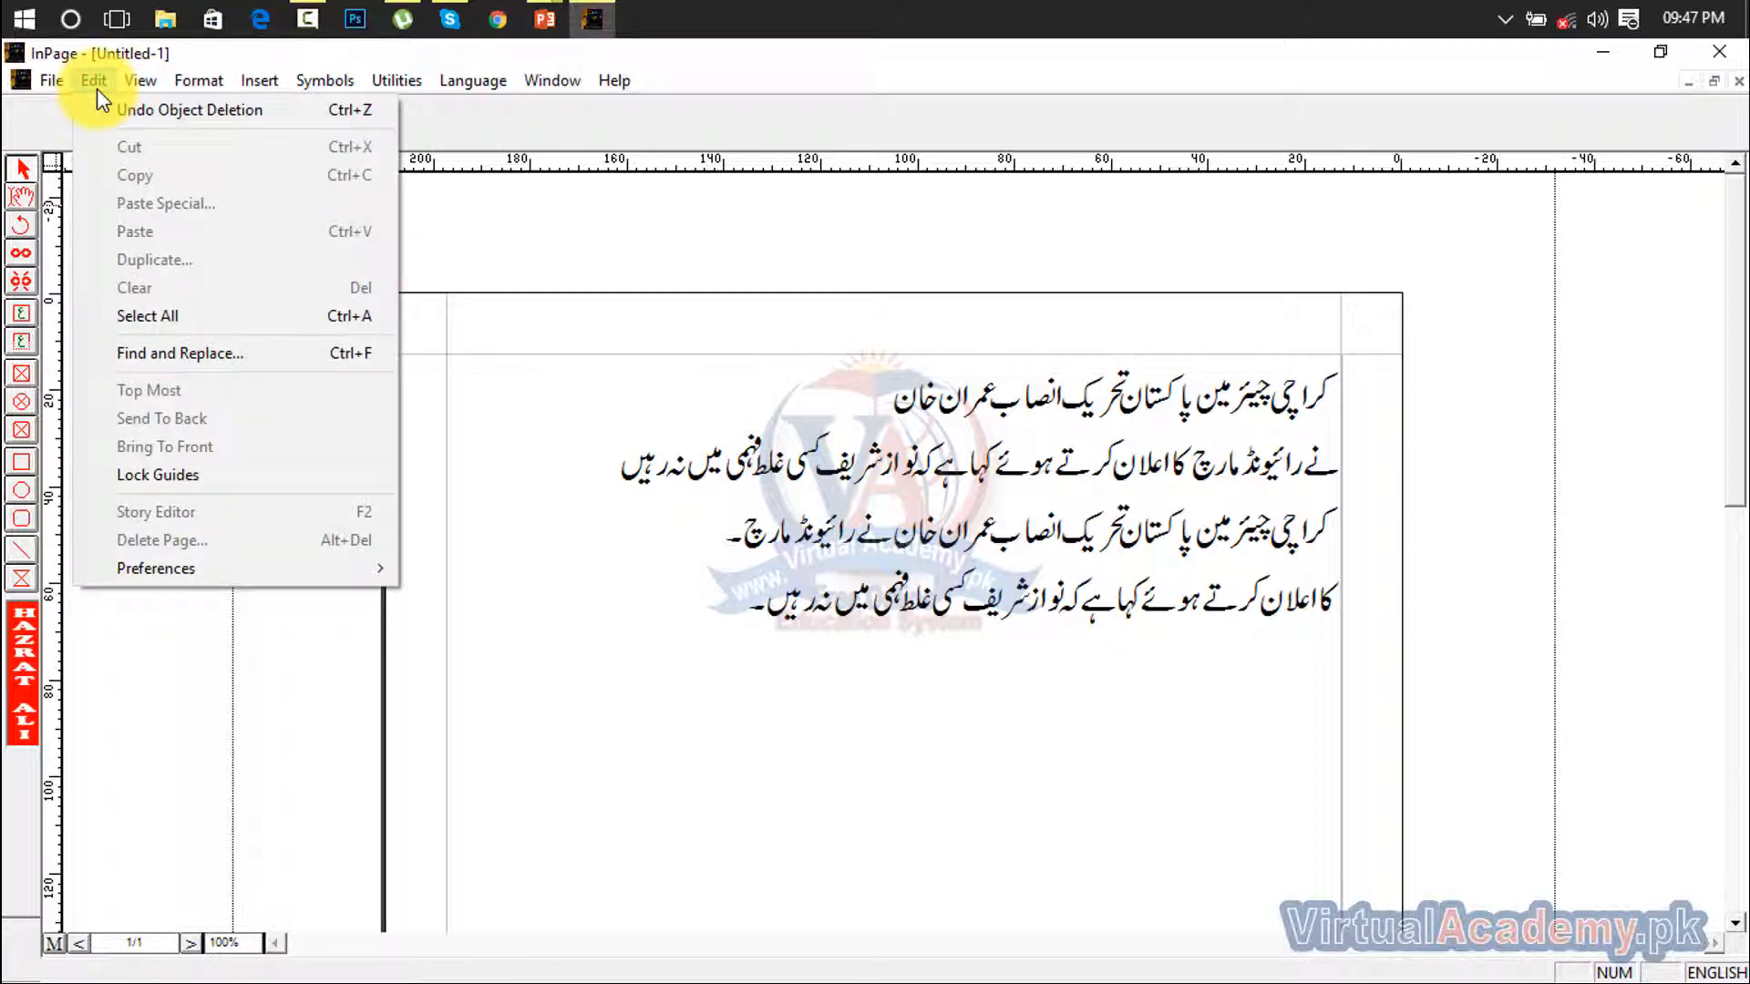
click(829, 601)
drag(801, 162, 856, 627)
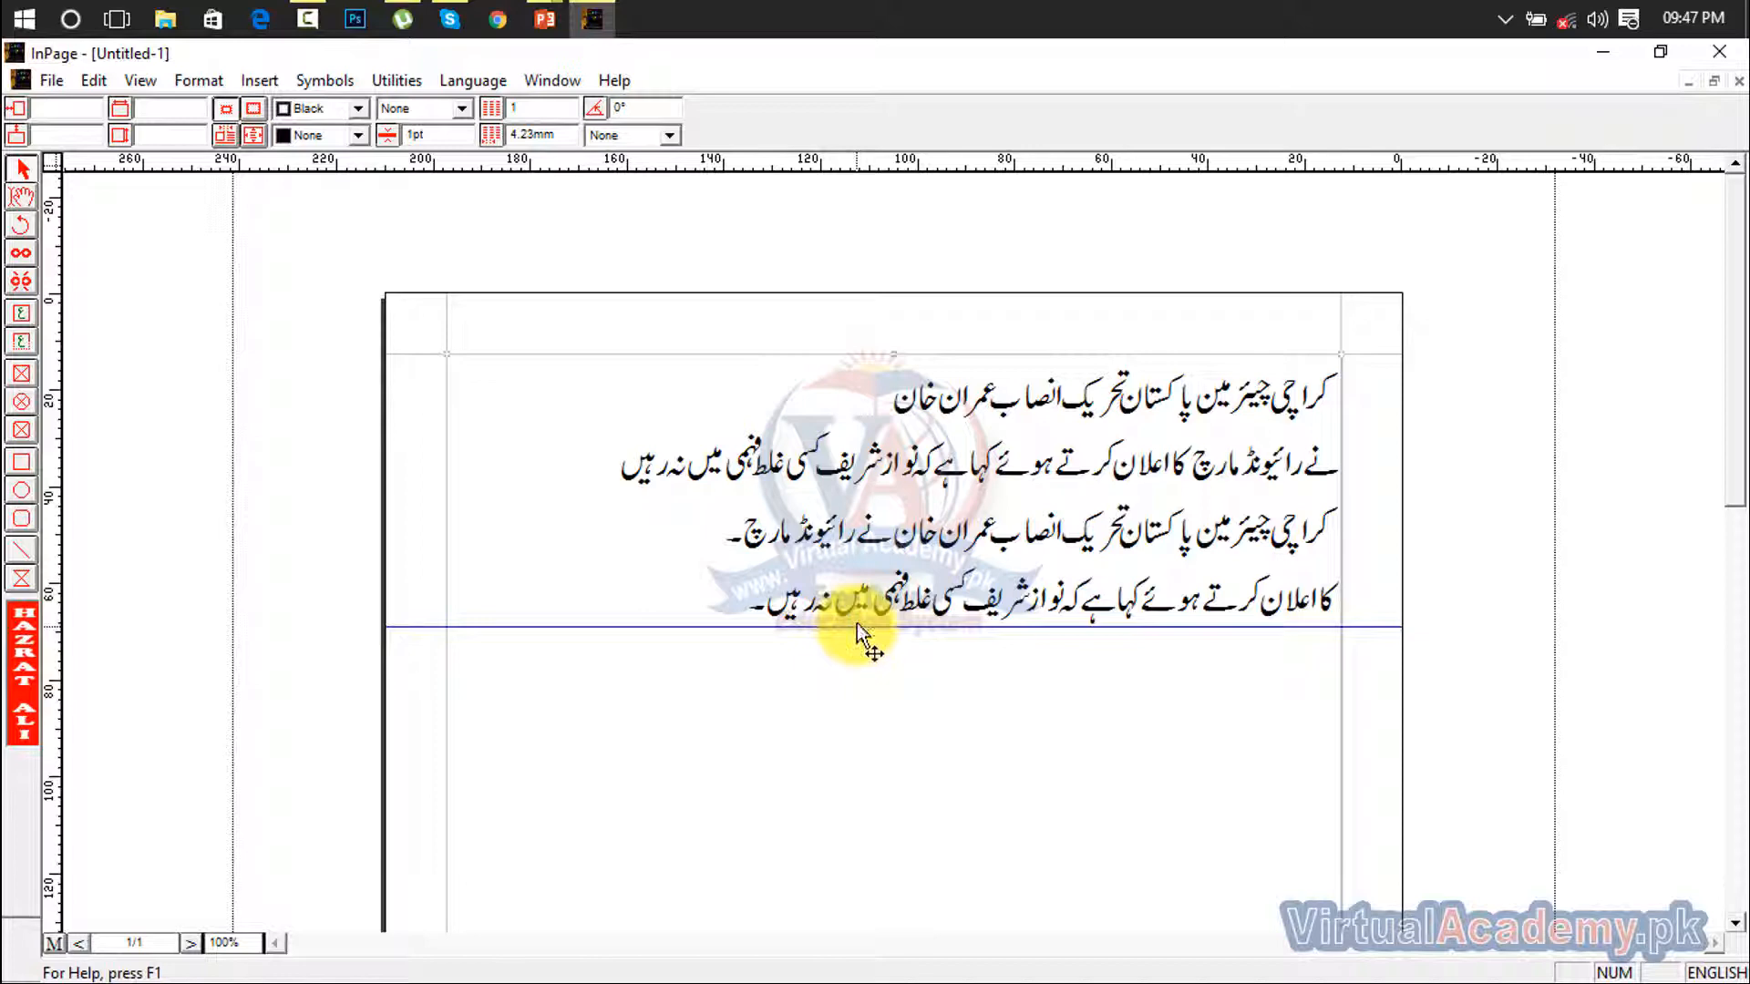
drag(882, 165, 919, 557)
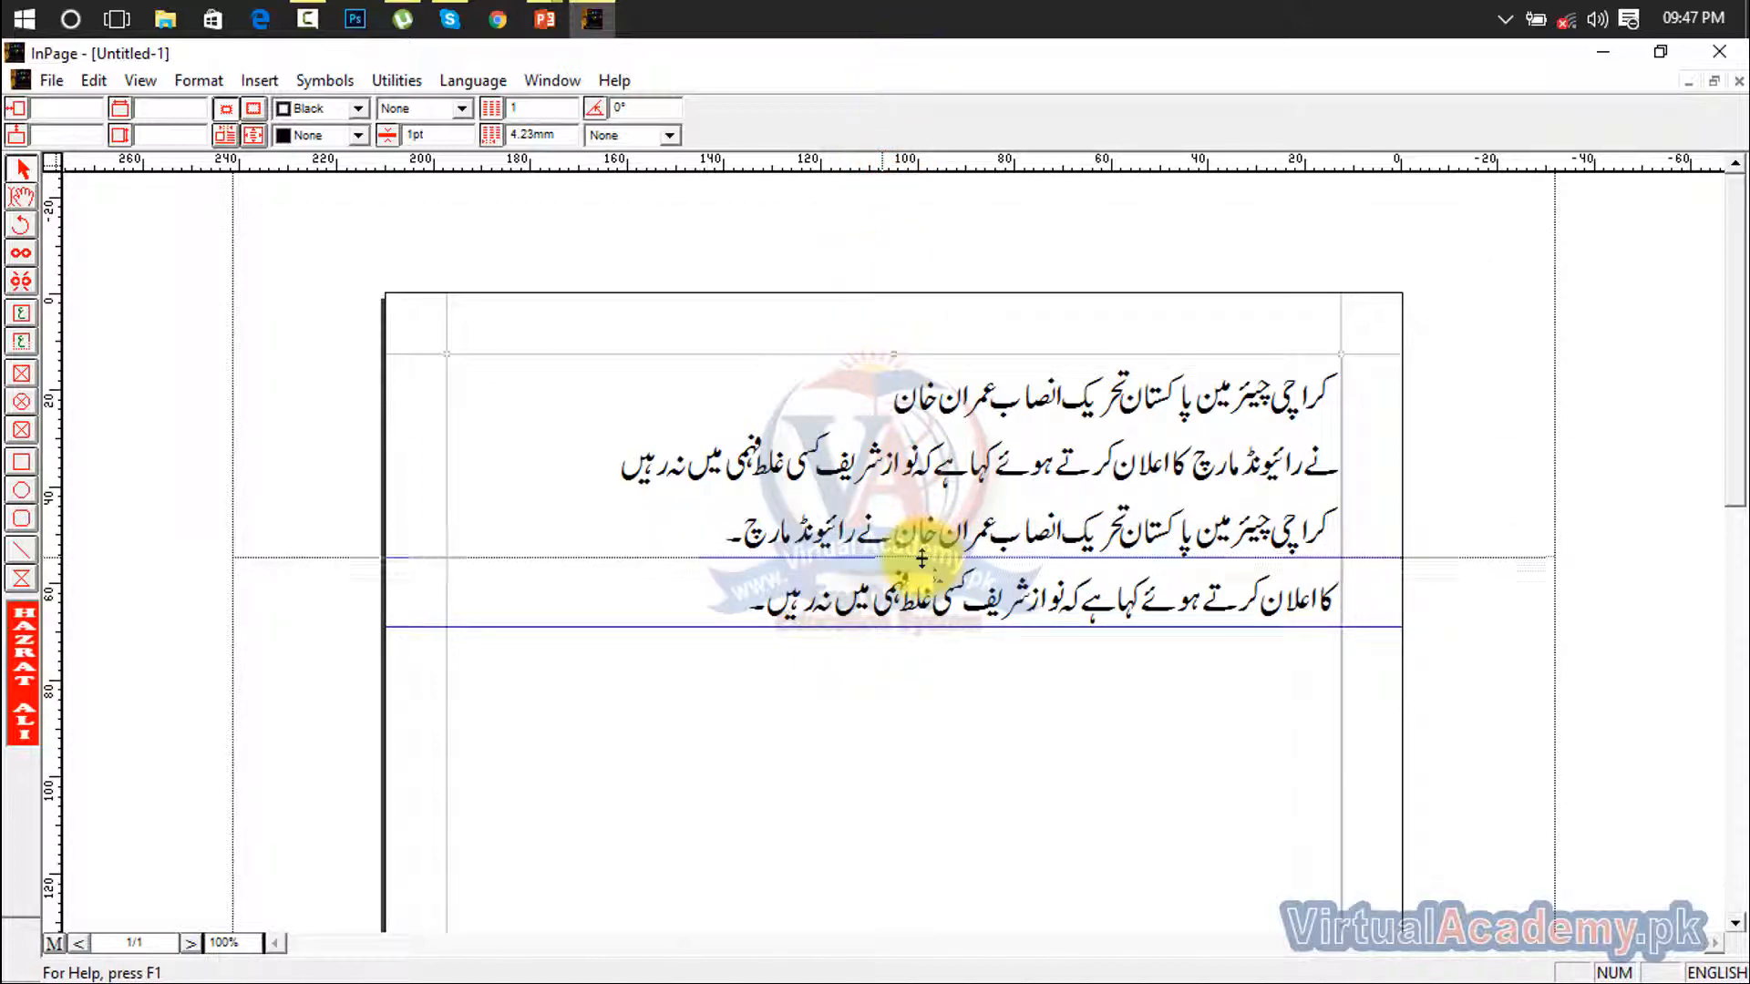
drag(820, 157, 866, 485)
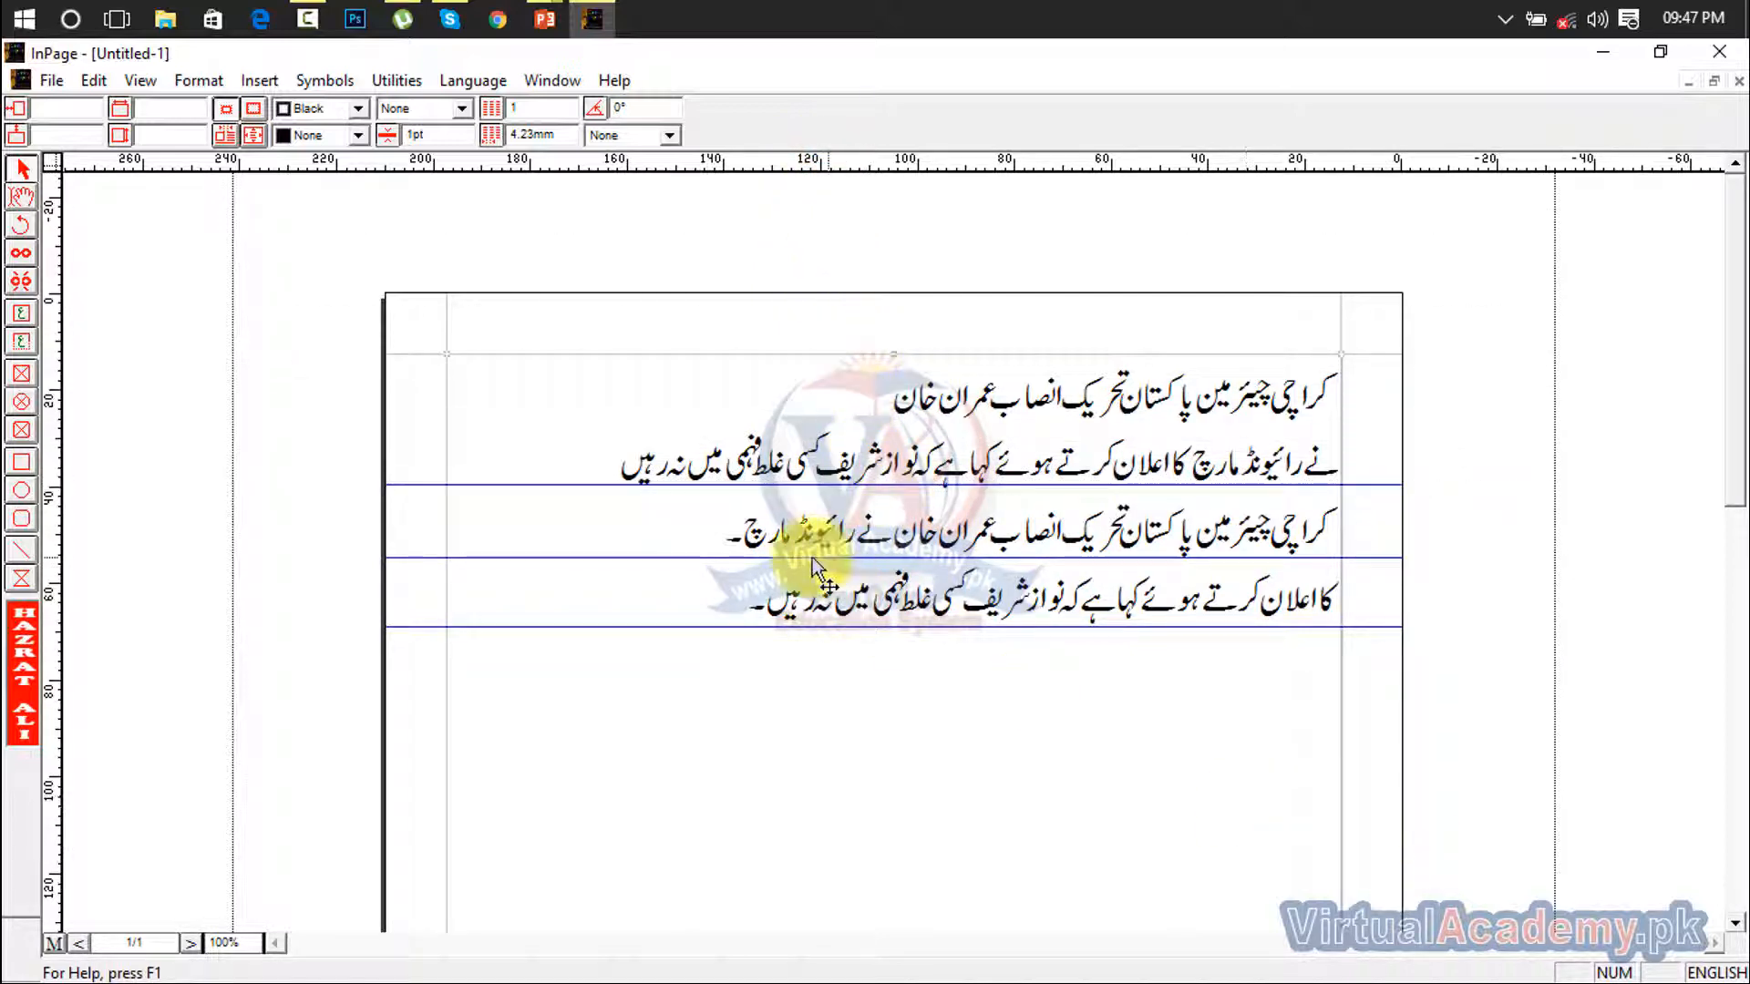
Add vertical guides along both sides of the text, replacing the left one with a guide closer to the left margin
drag(48, 459, 539, 501)
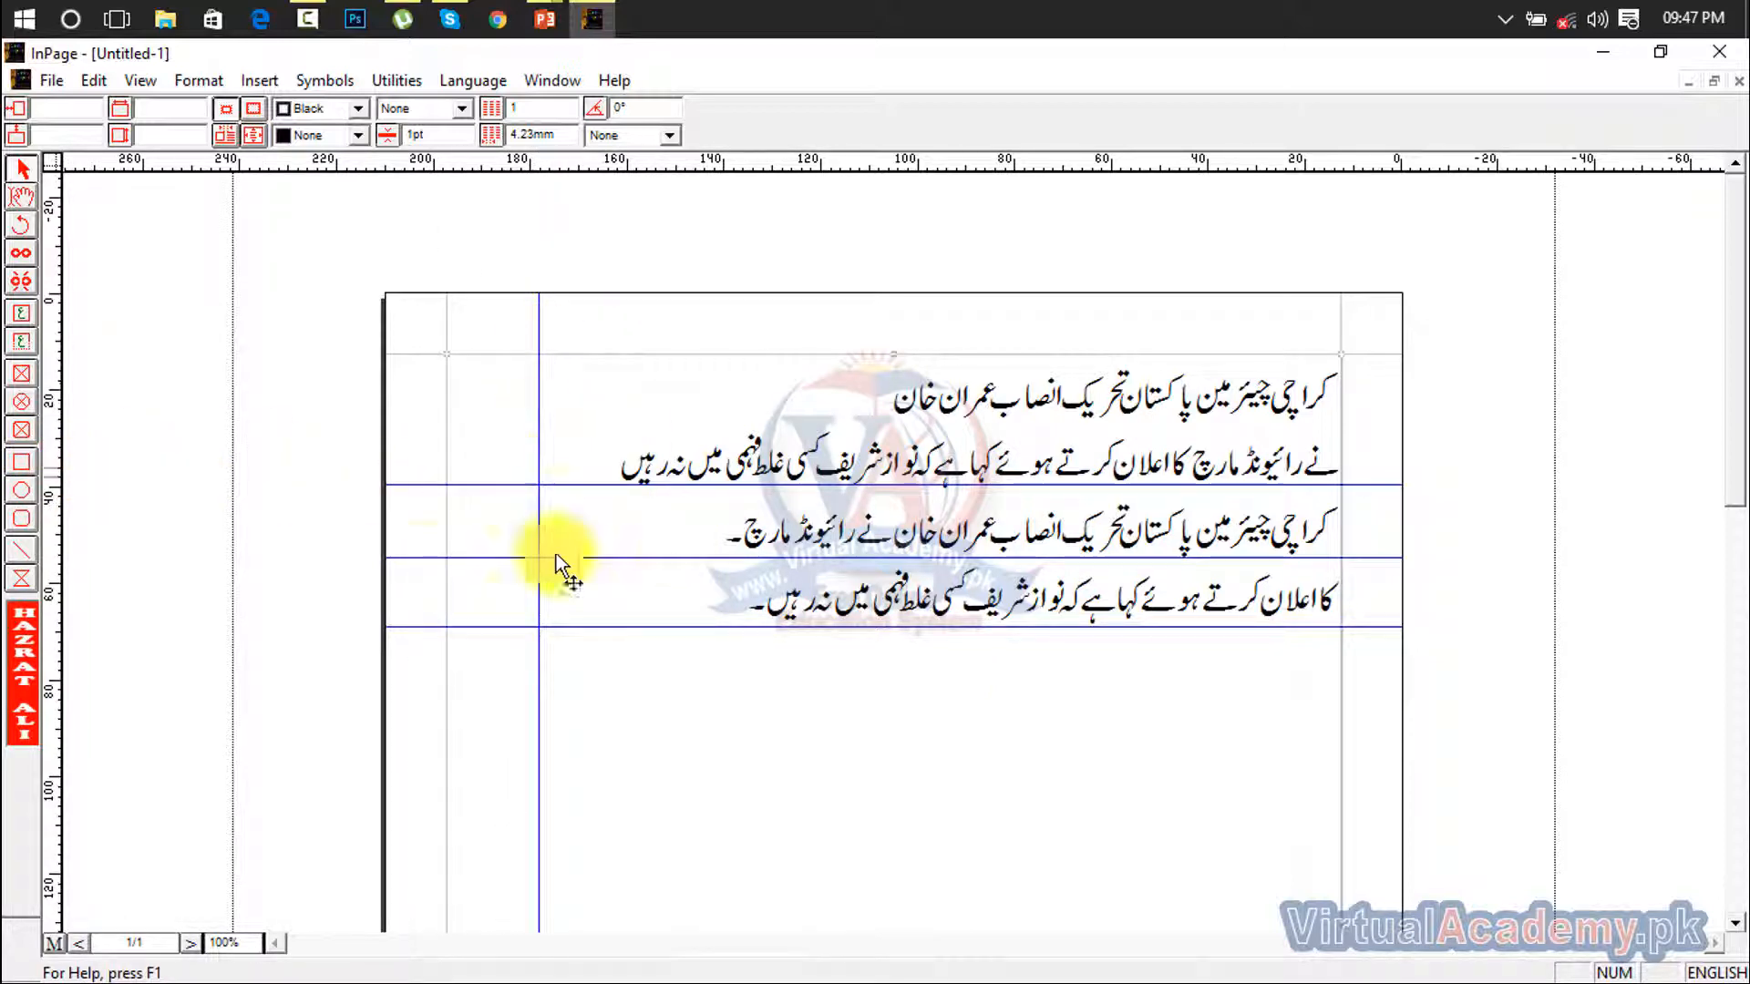
drag(54, 470, 1336, 557)
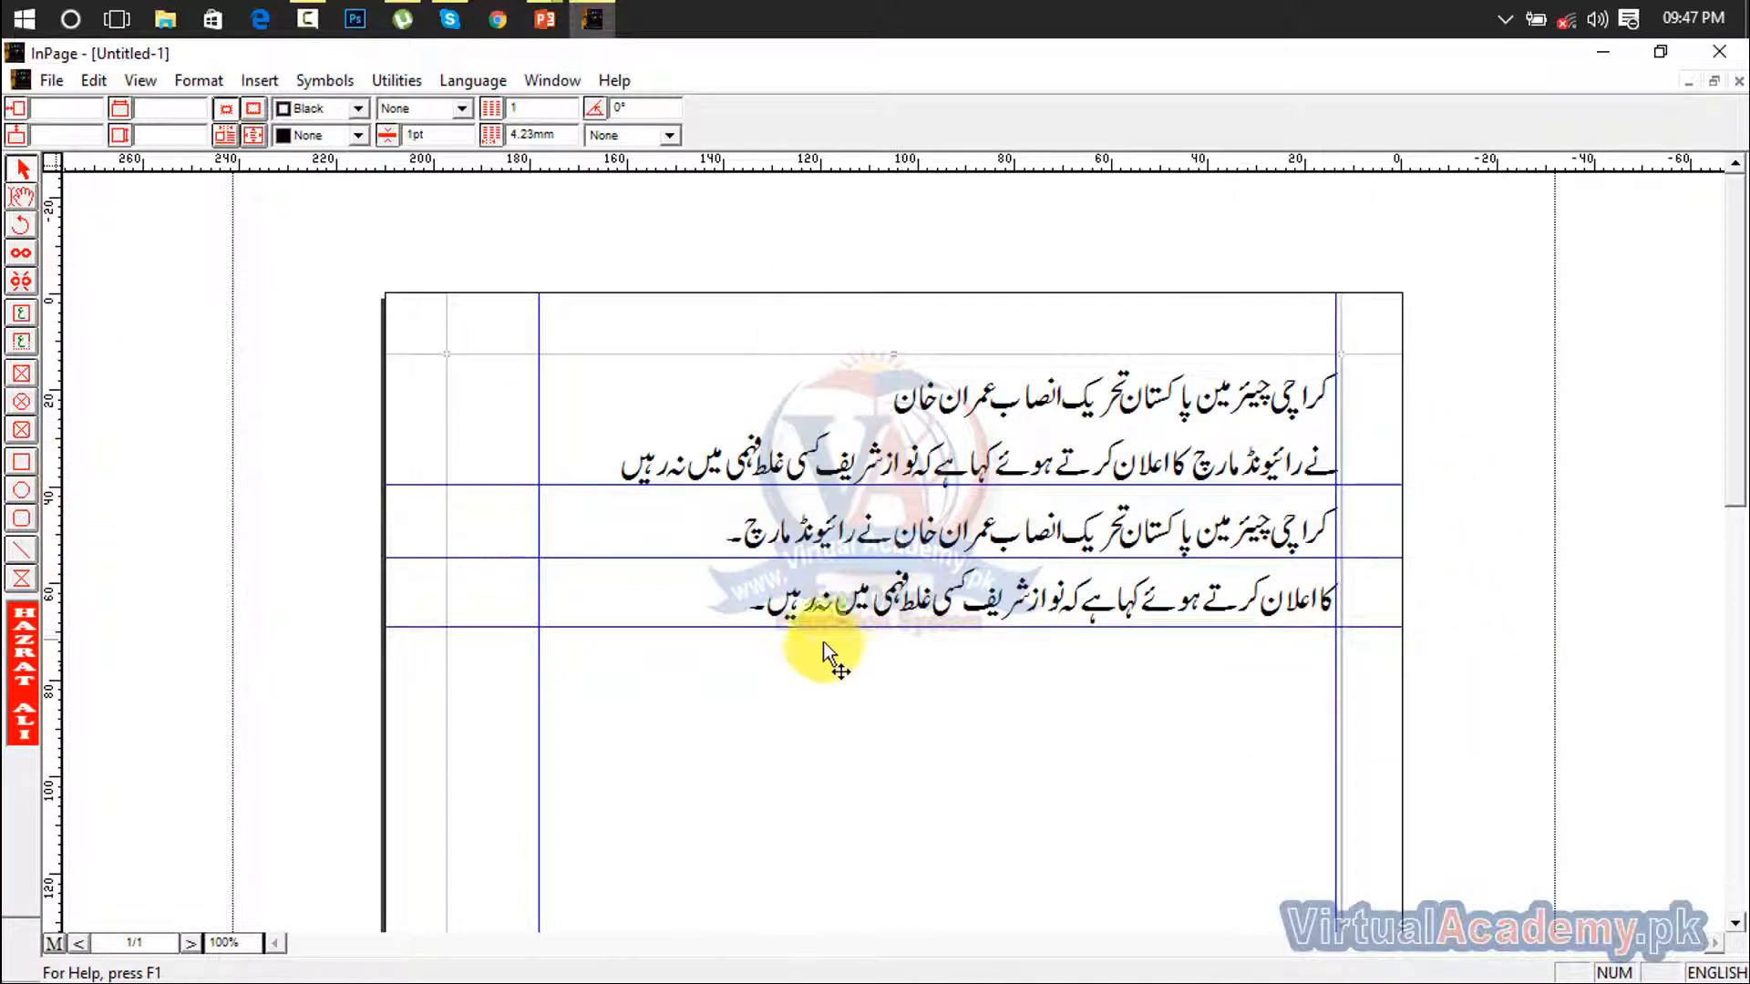
click(535, 401)
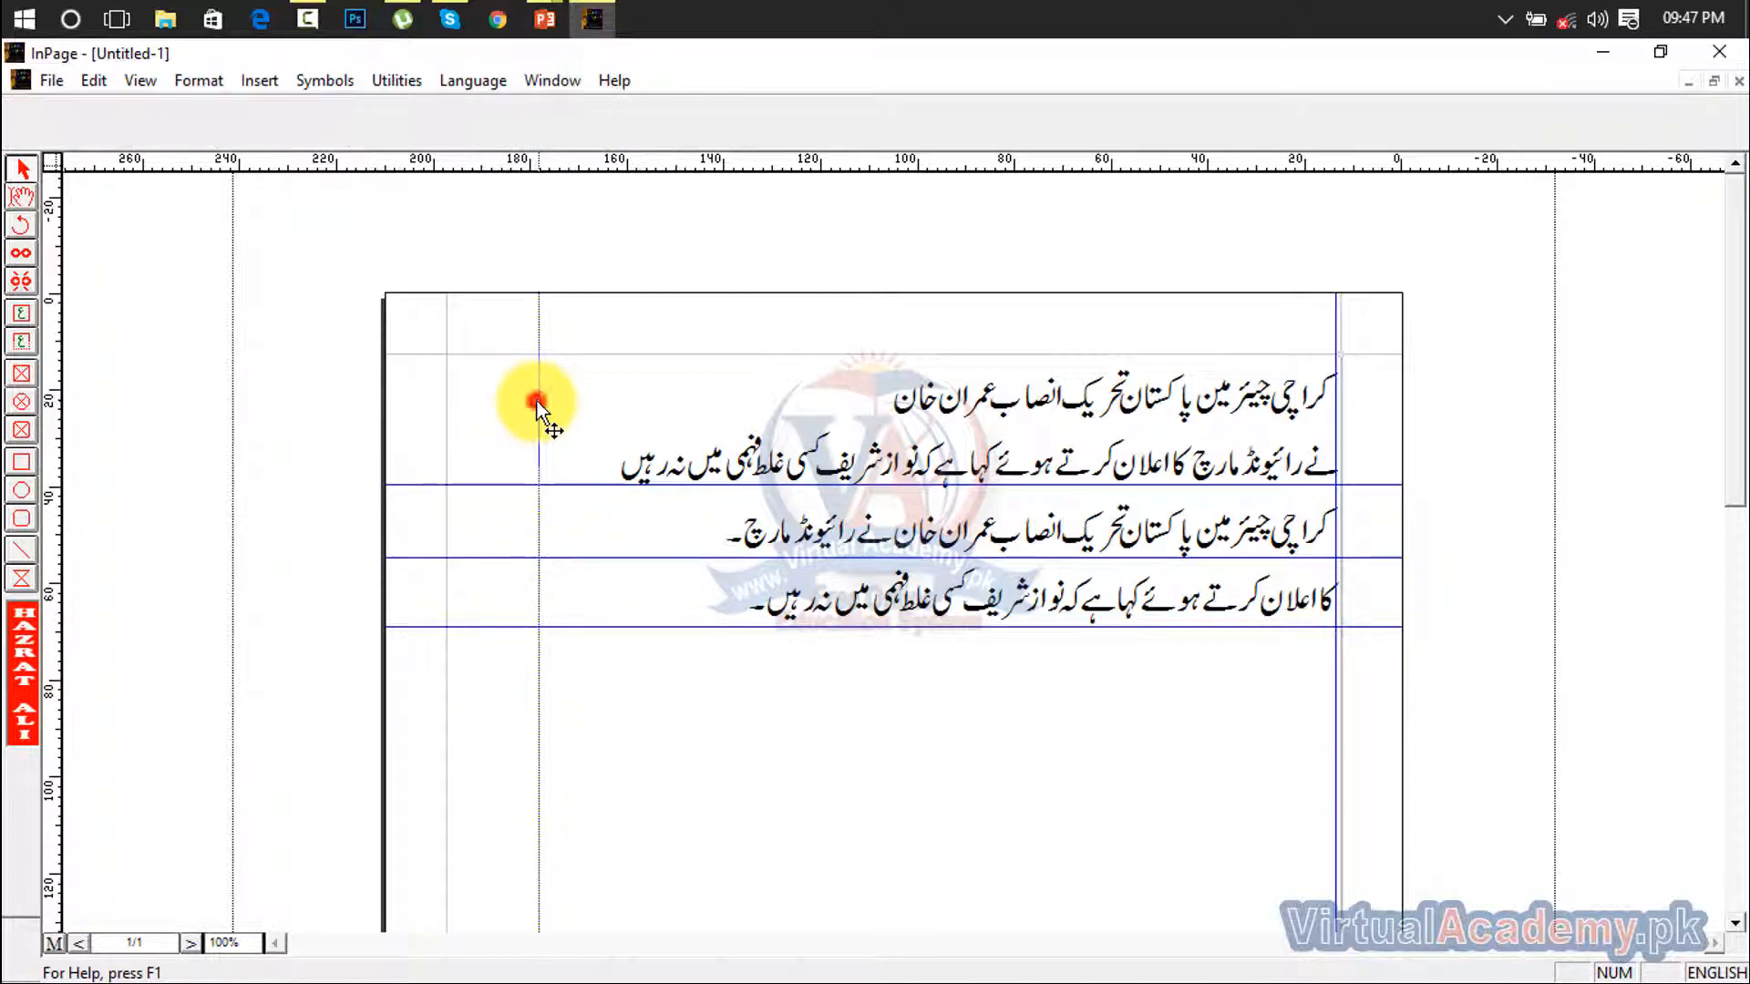
drag(61, 470, 506, 502)
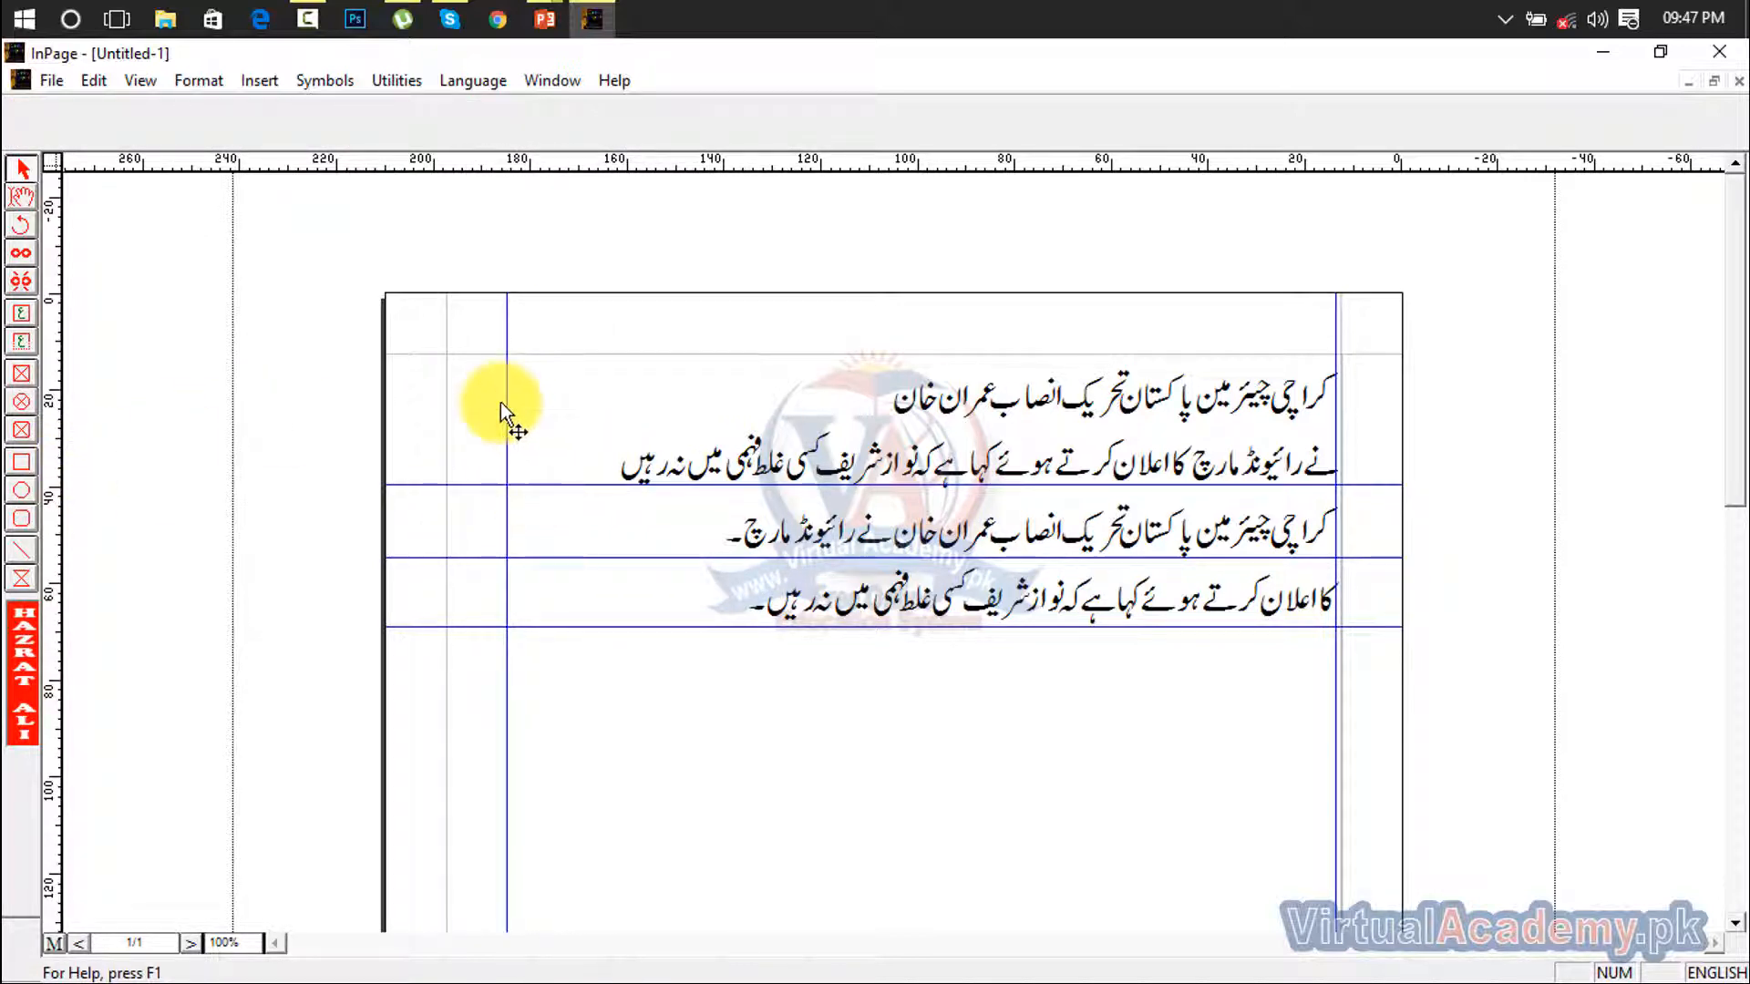
Lock the guides and try to move the left vertical guide and the upper horizontal guide
click(94, 80)
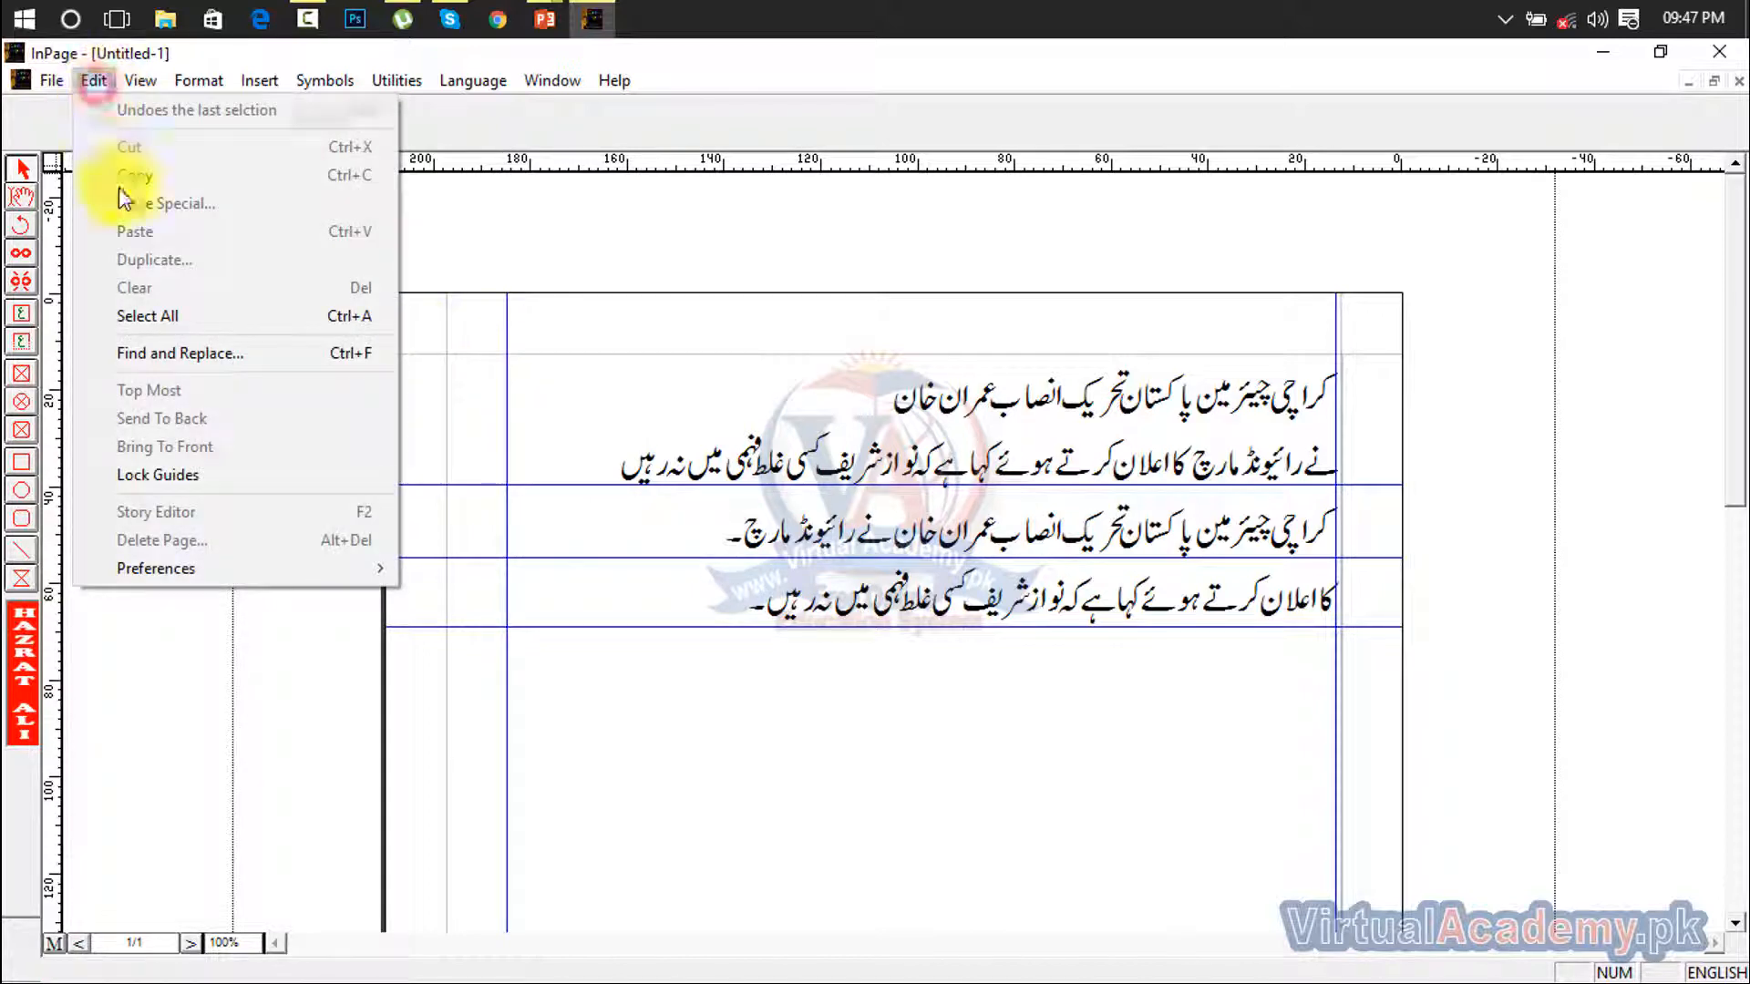
click(194, 478)
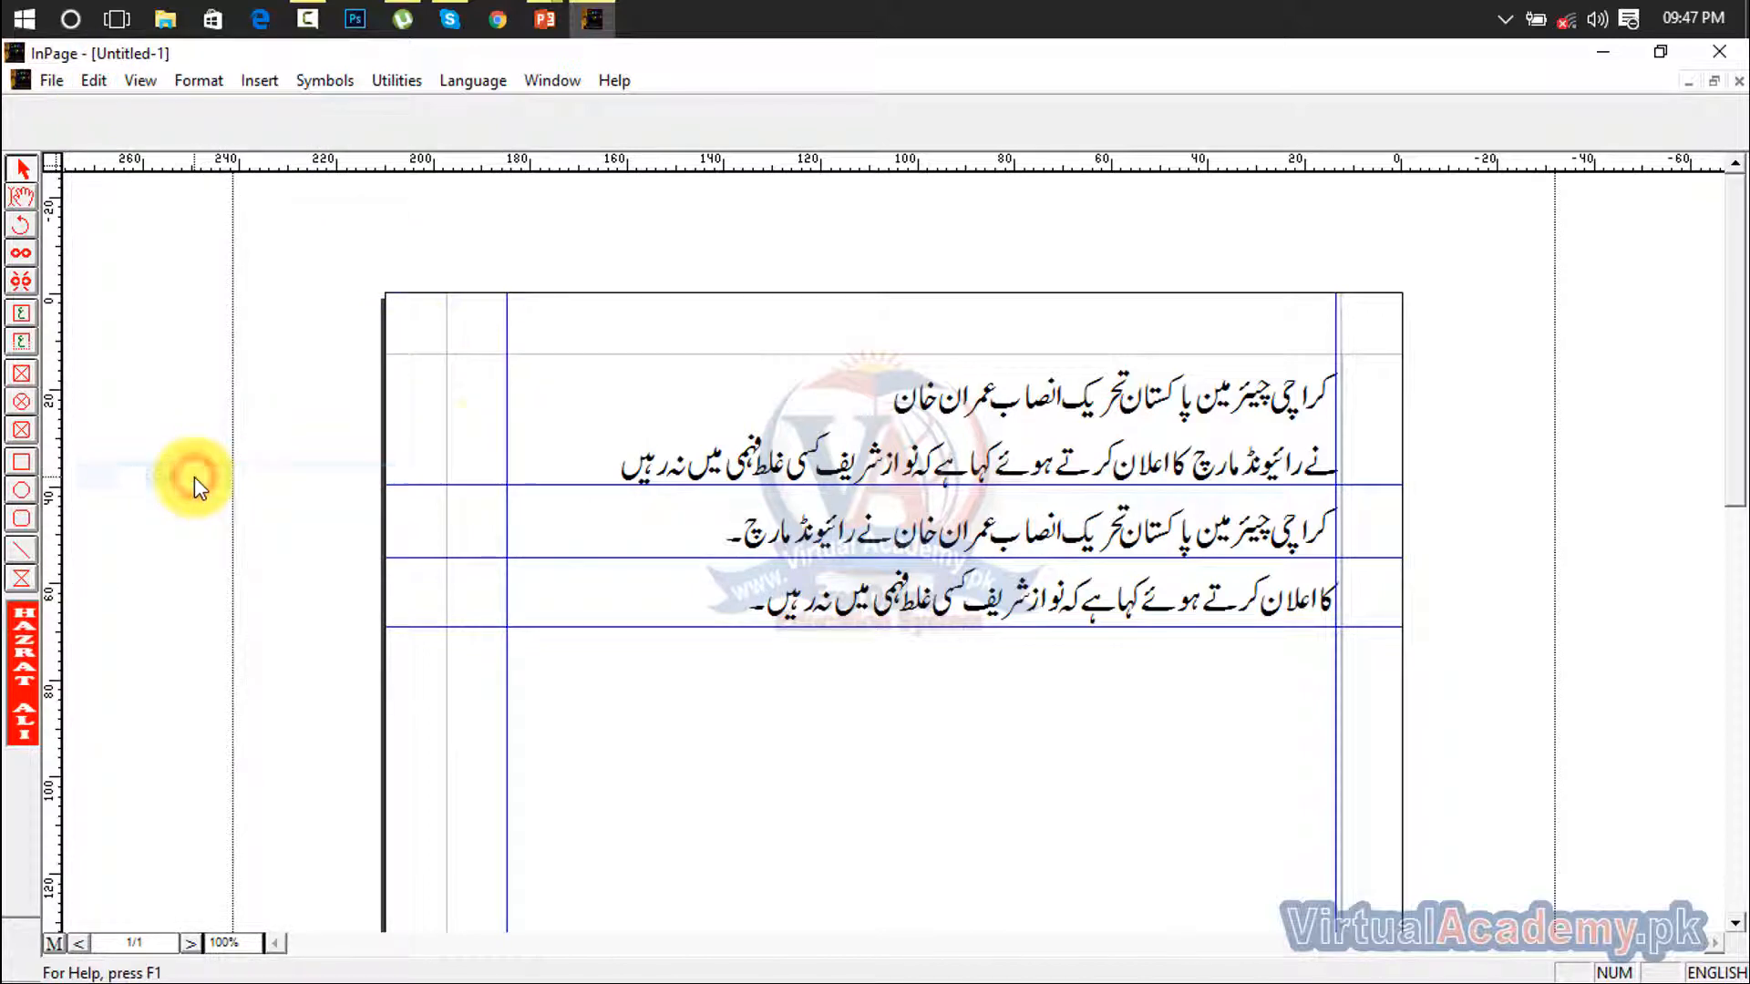
click(506, 423)
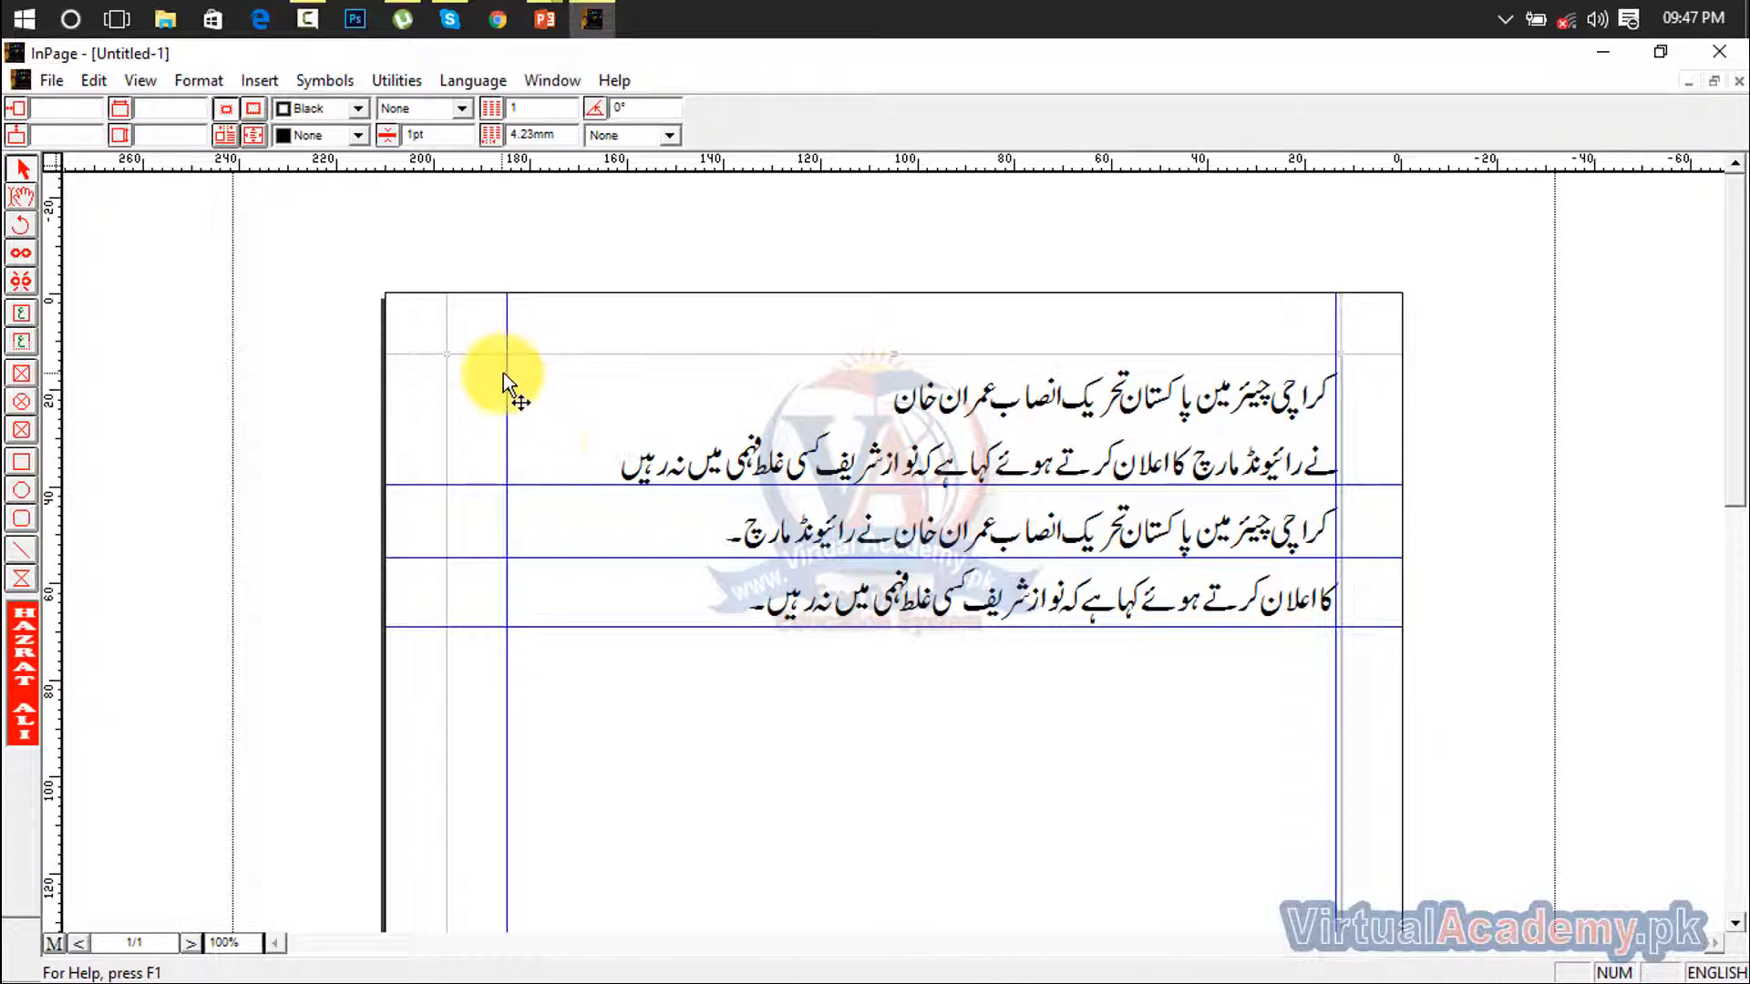
click(546, 484)
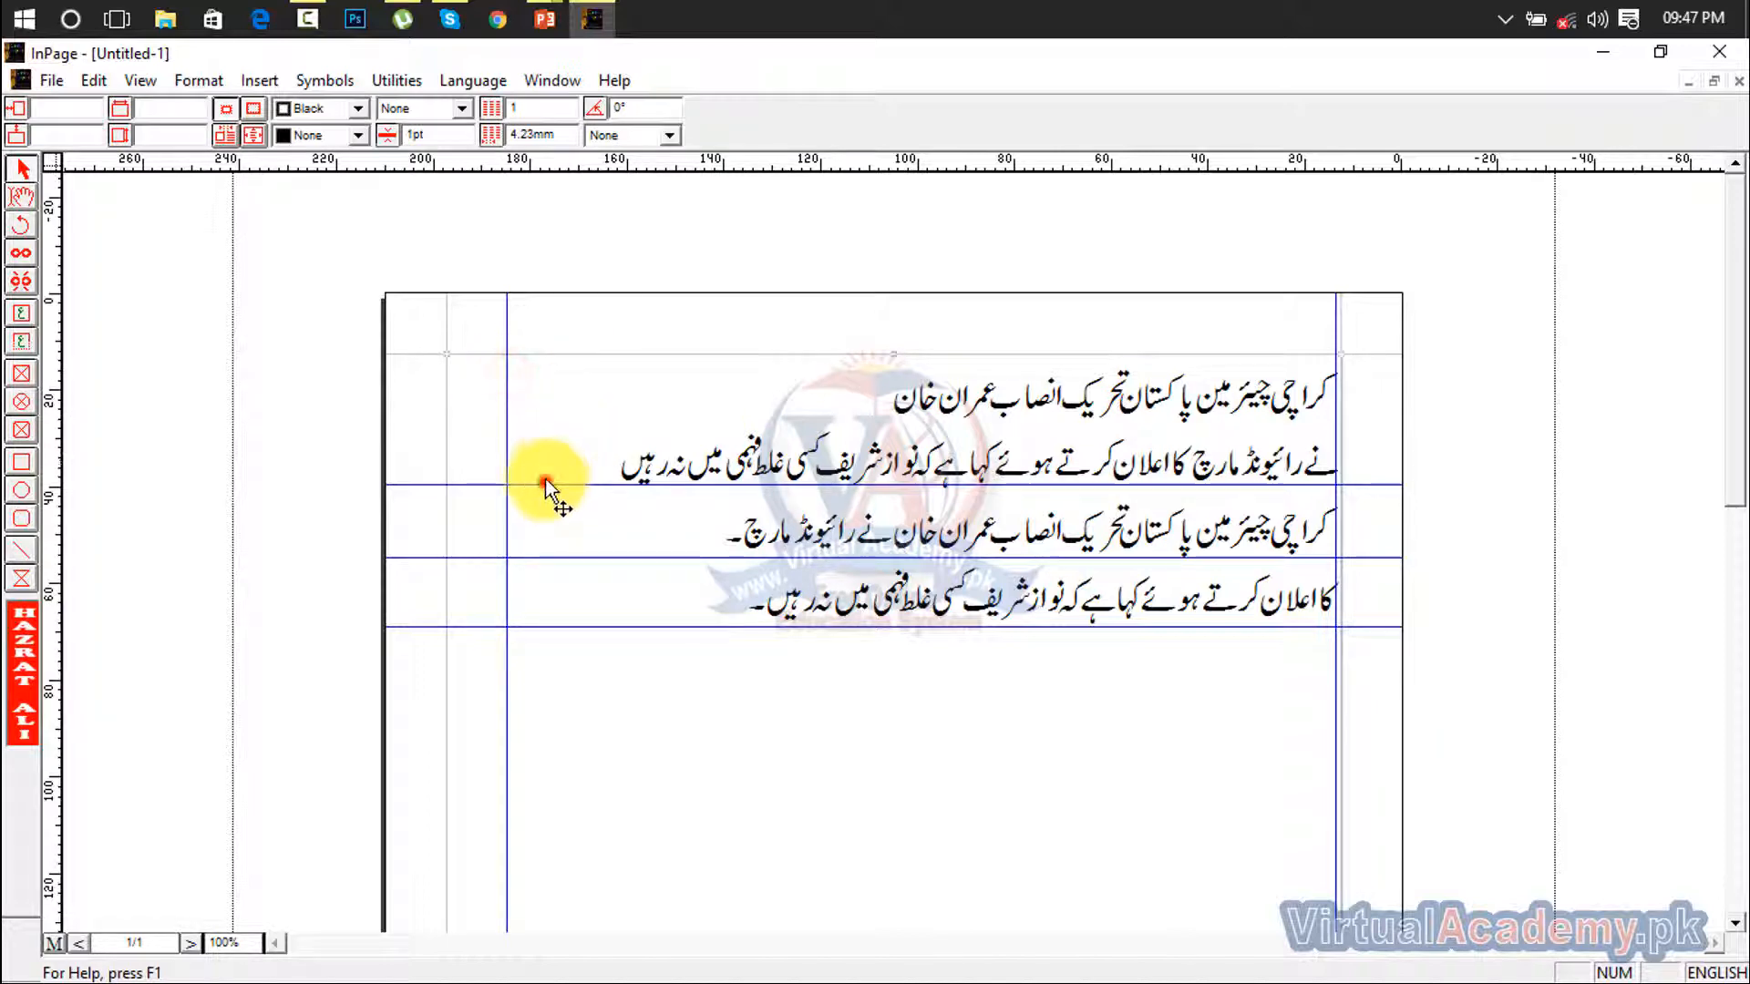
click(506, 347)
click(504, 445)
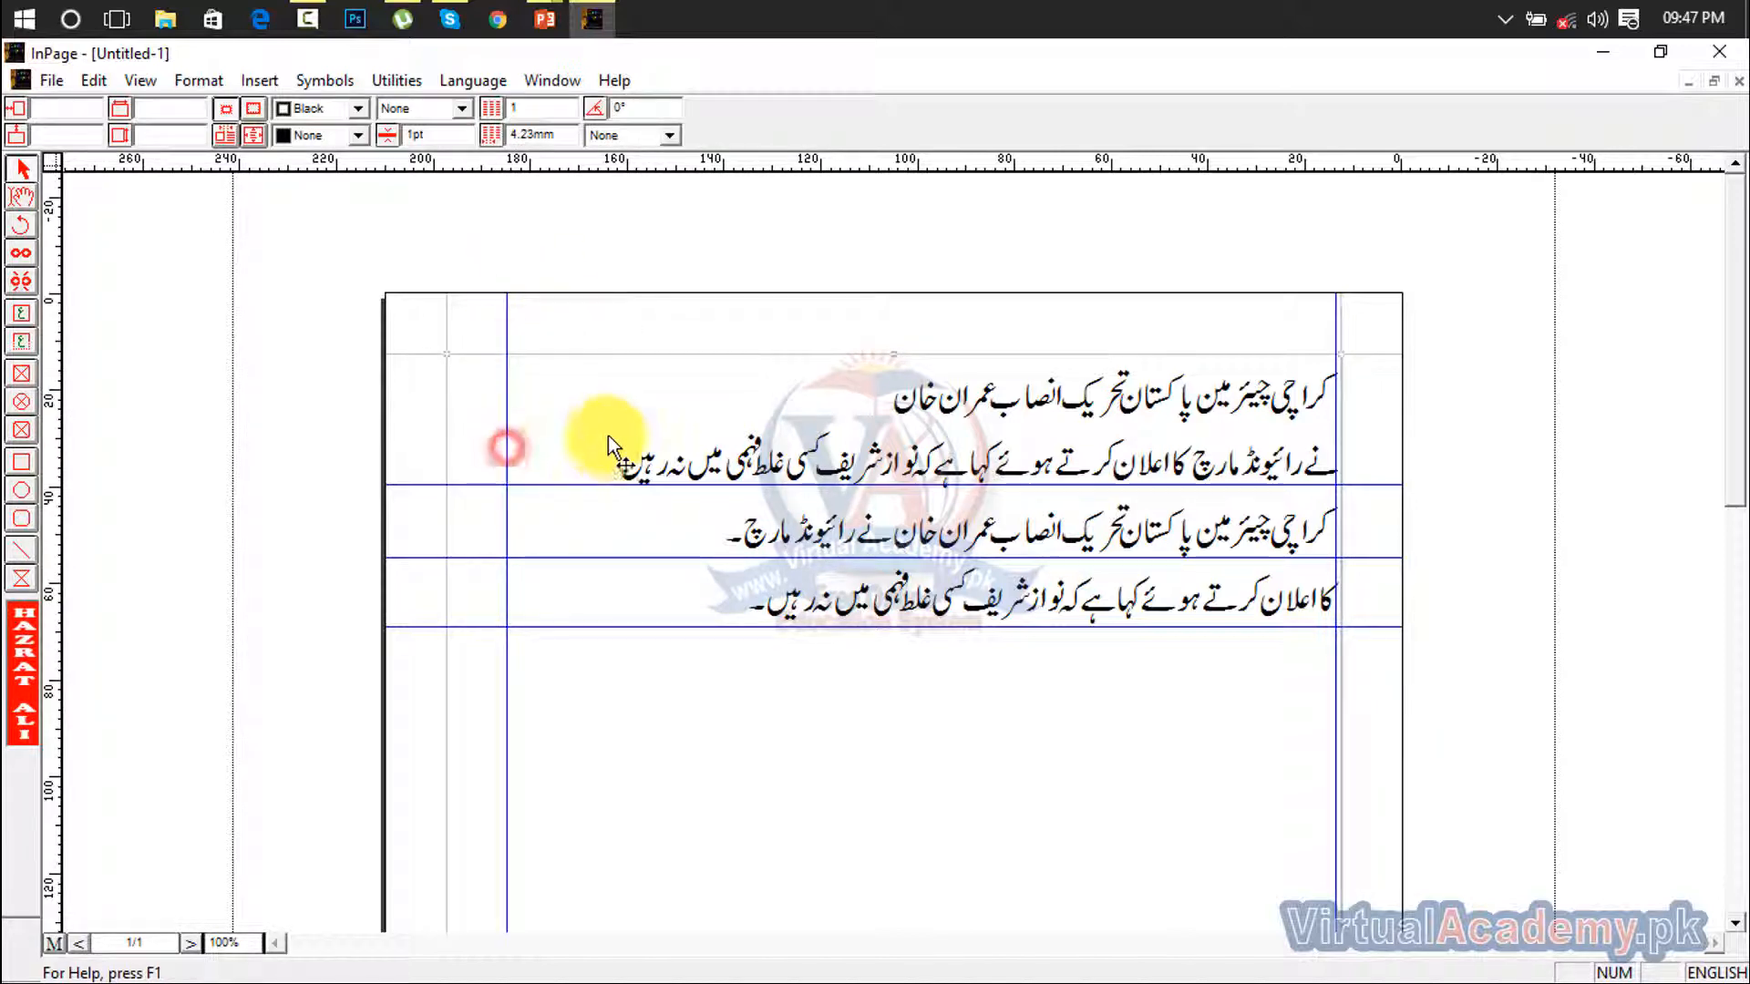
Unlock the guides and remove the left vertical guide from the page
click(93, 80)
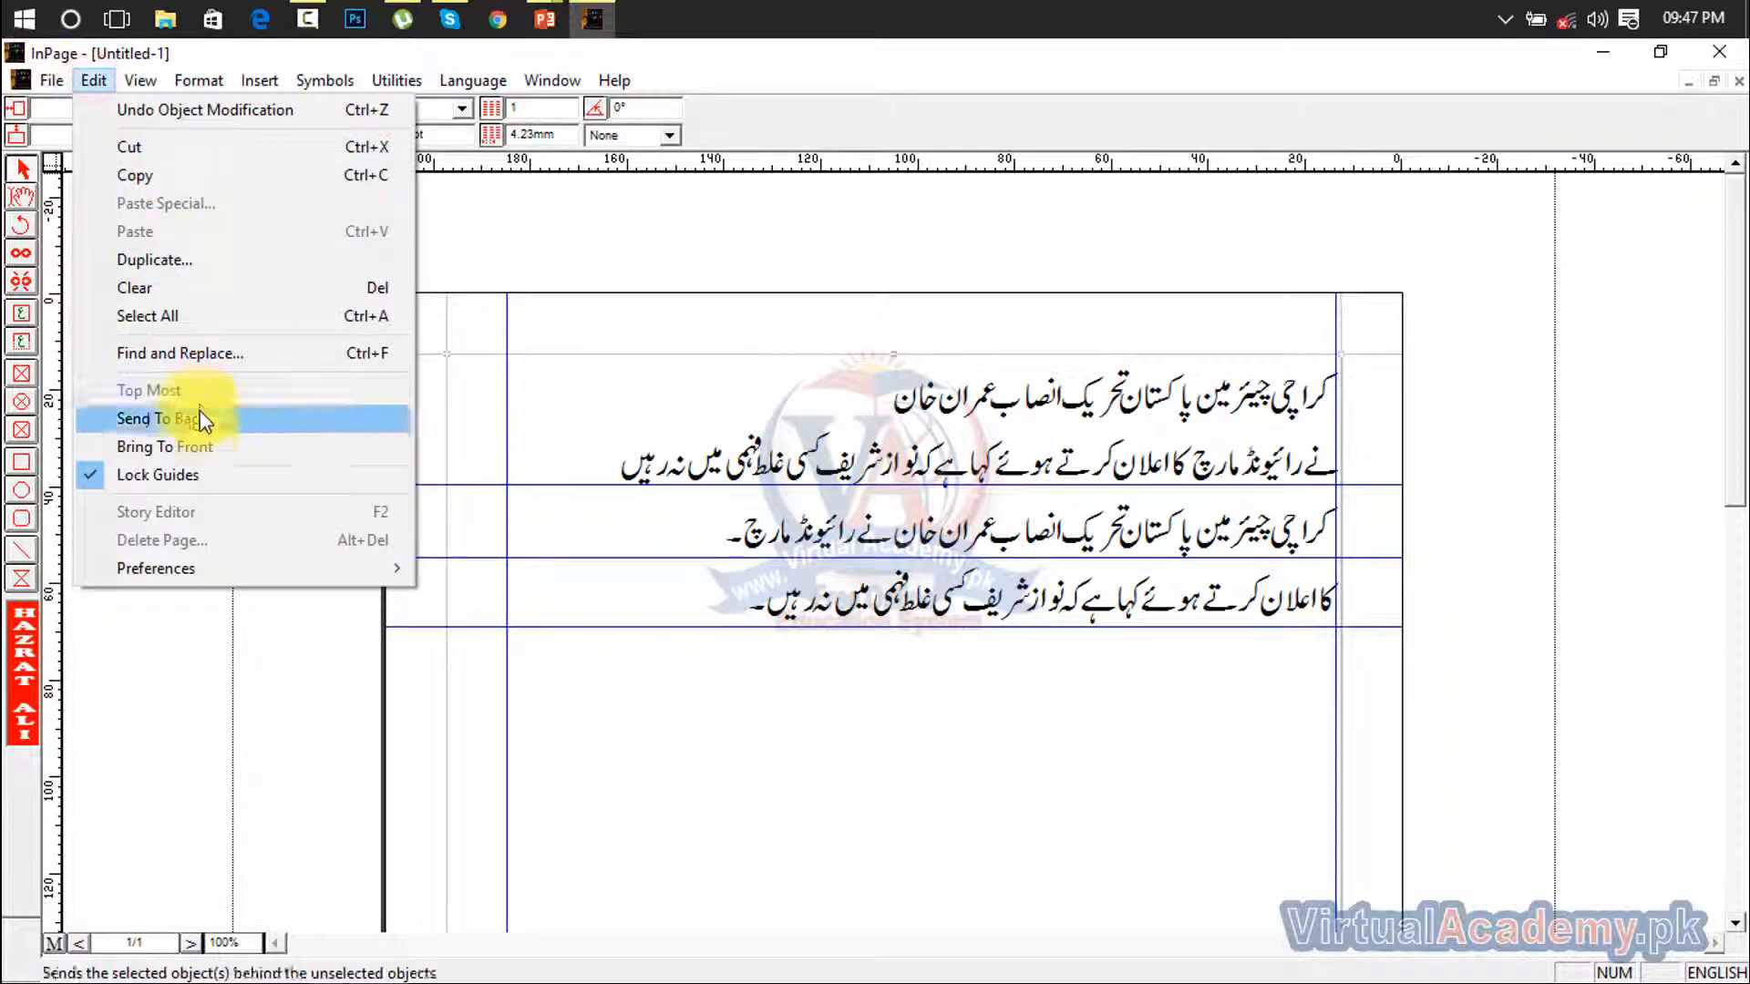
click(201, 474)
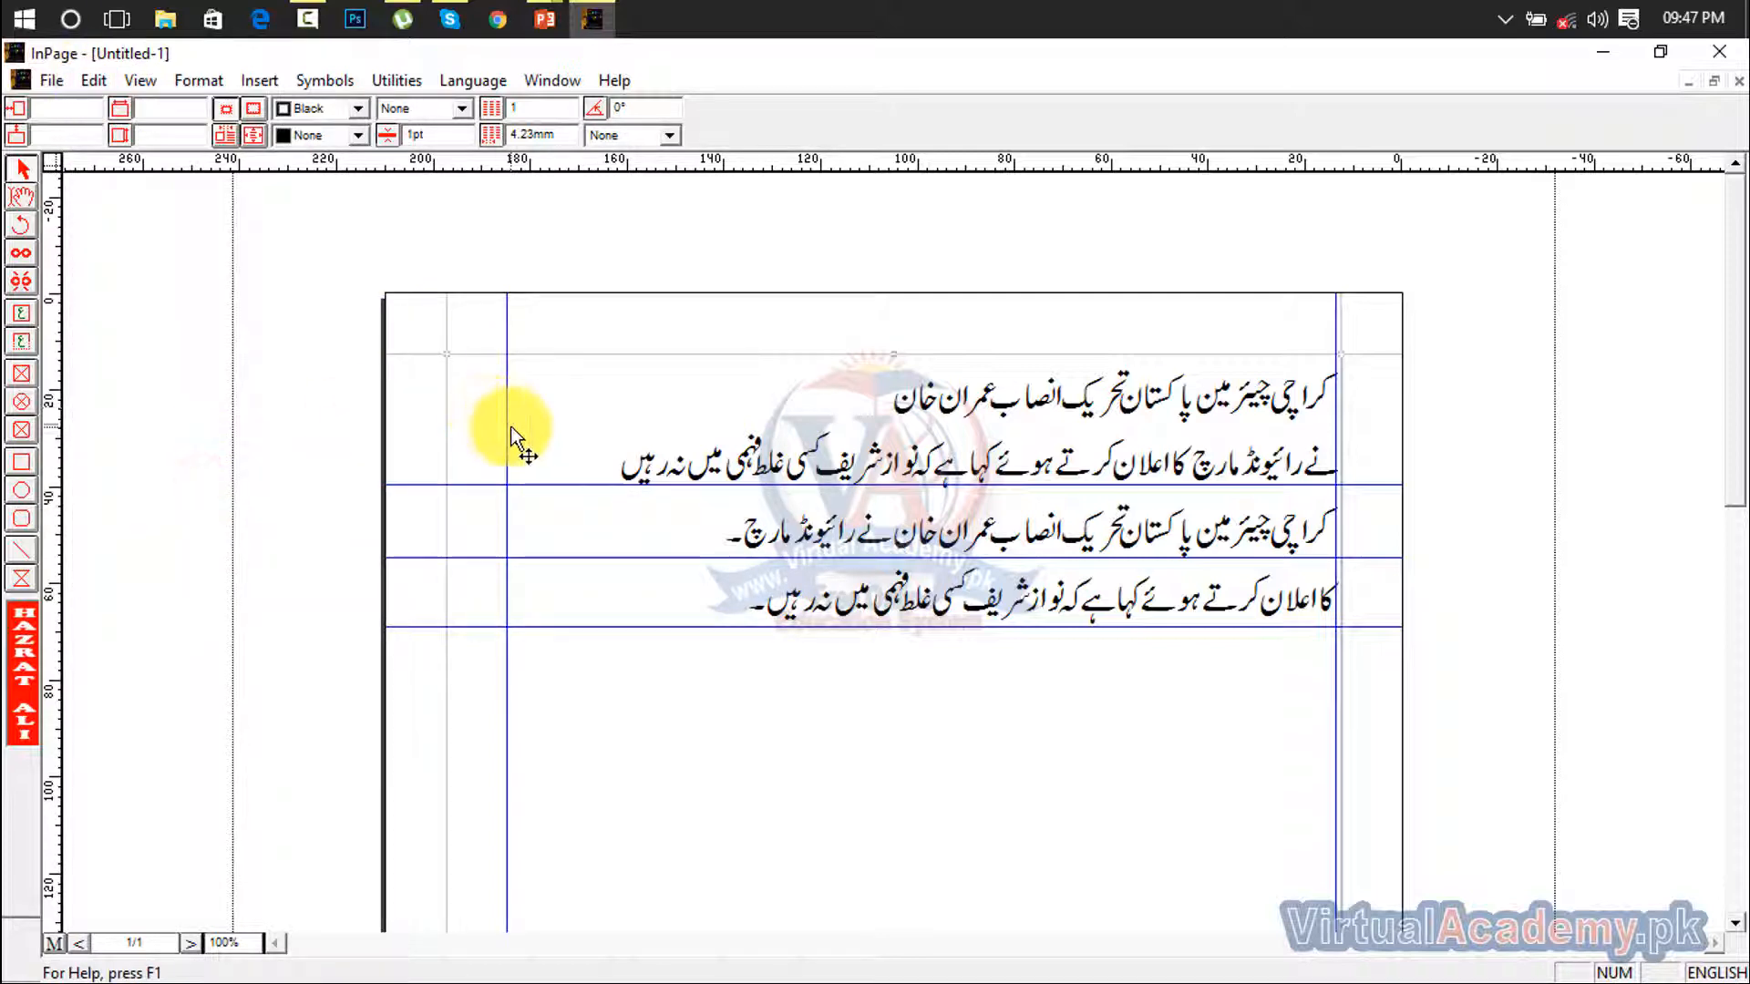
click(508, 429)
drag(6, 492, 3, 492)
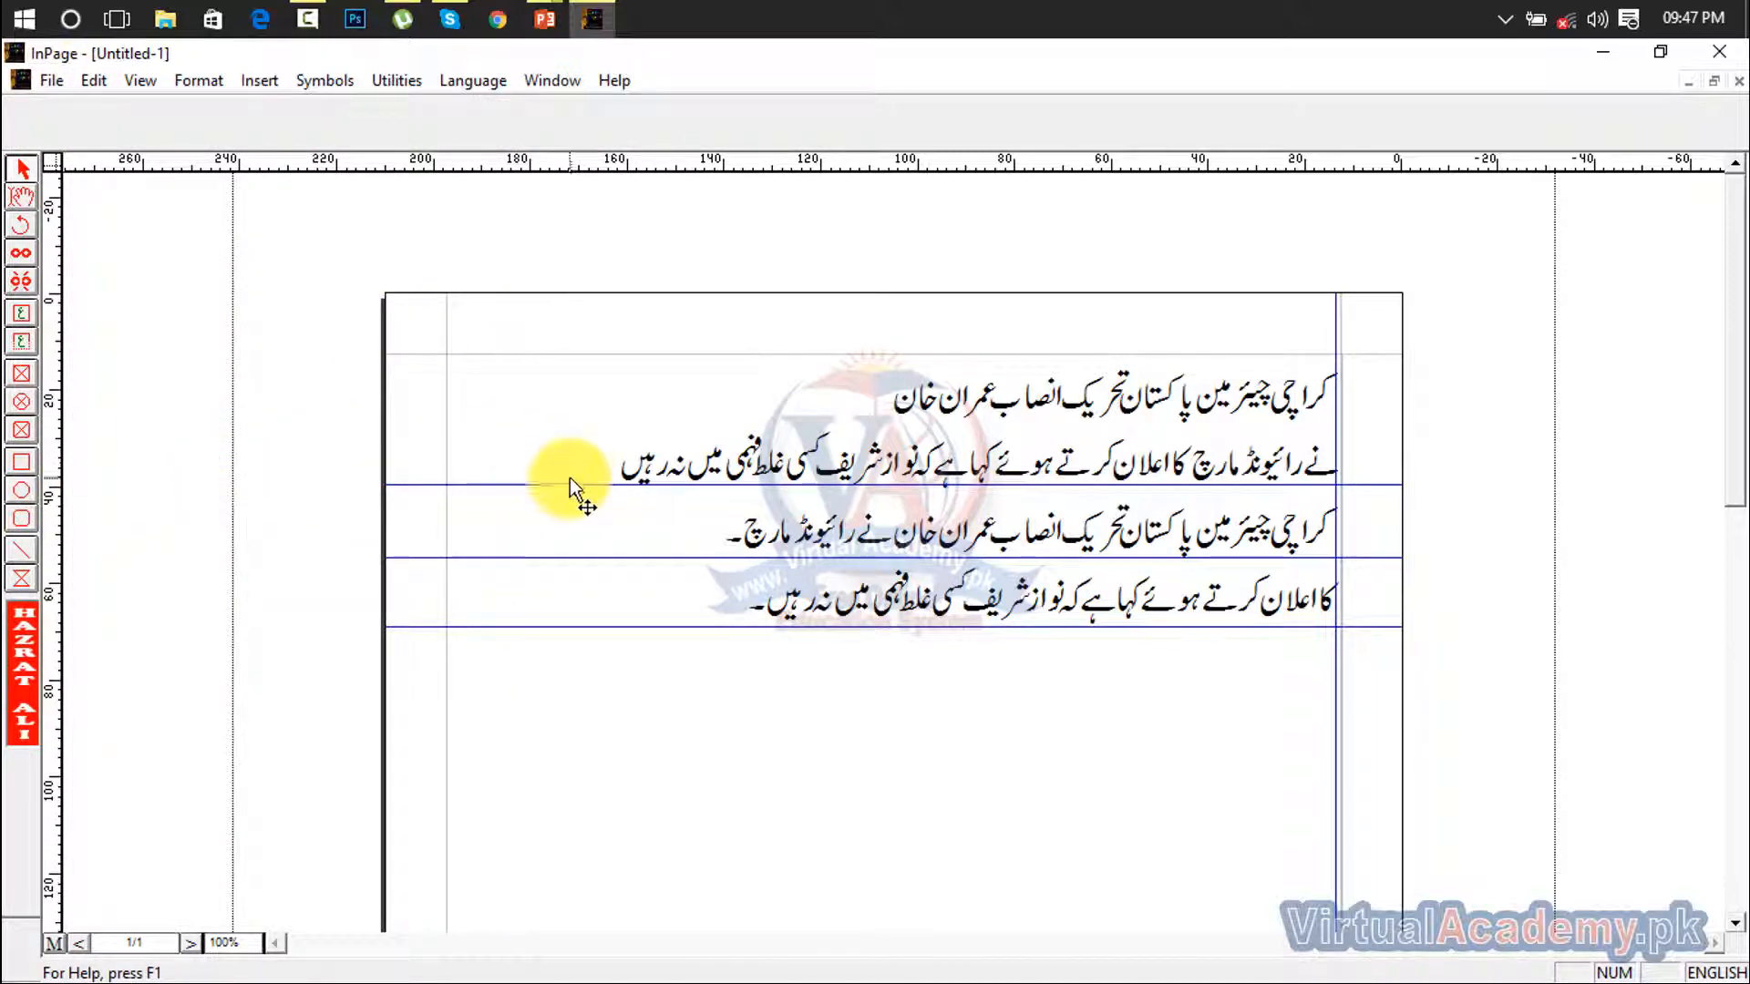
Remove the three horizontal guides and the vertical guide along the text's right edge
drag(567, 484, 559, 115)
drag(578, 556, 580, 163)
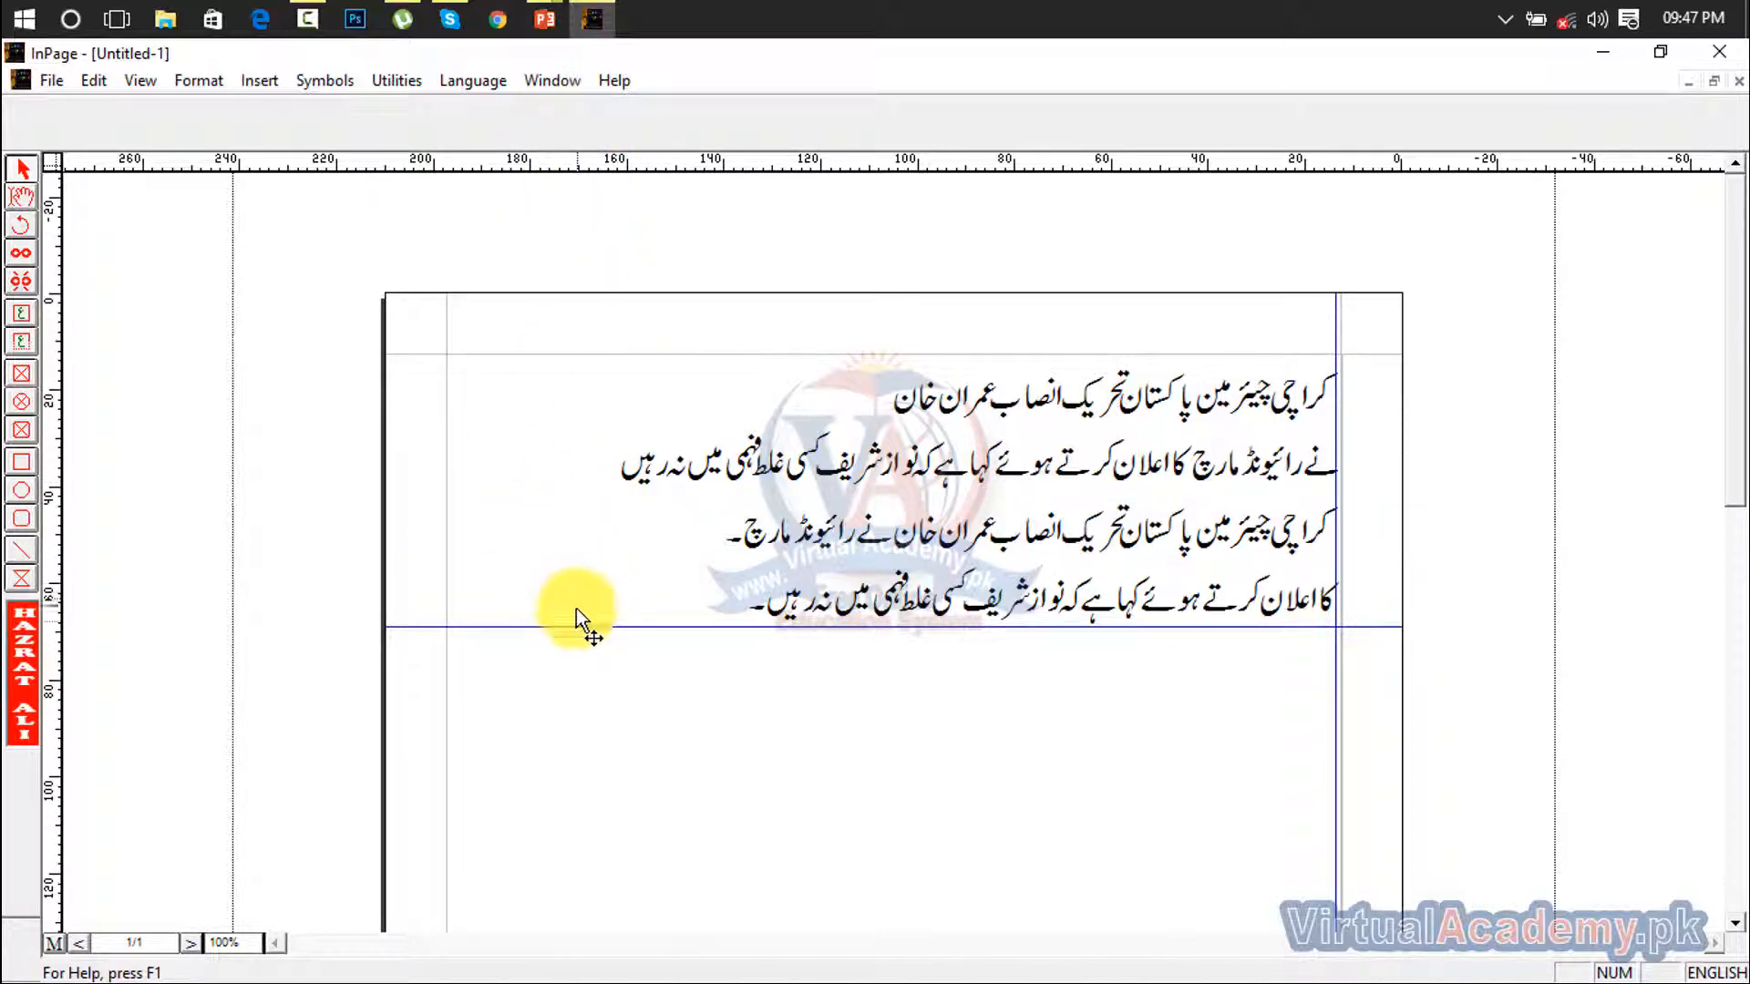
drag(571, 626, 545, 121)
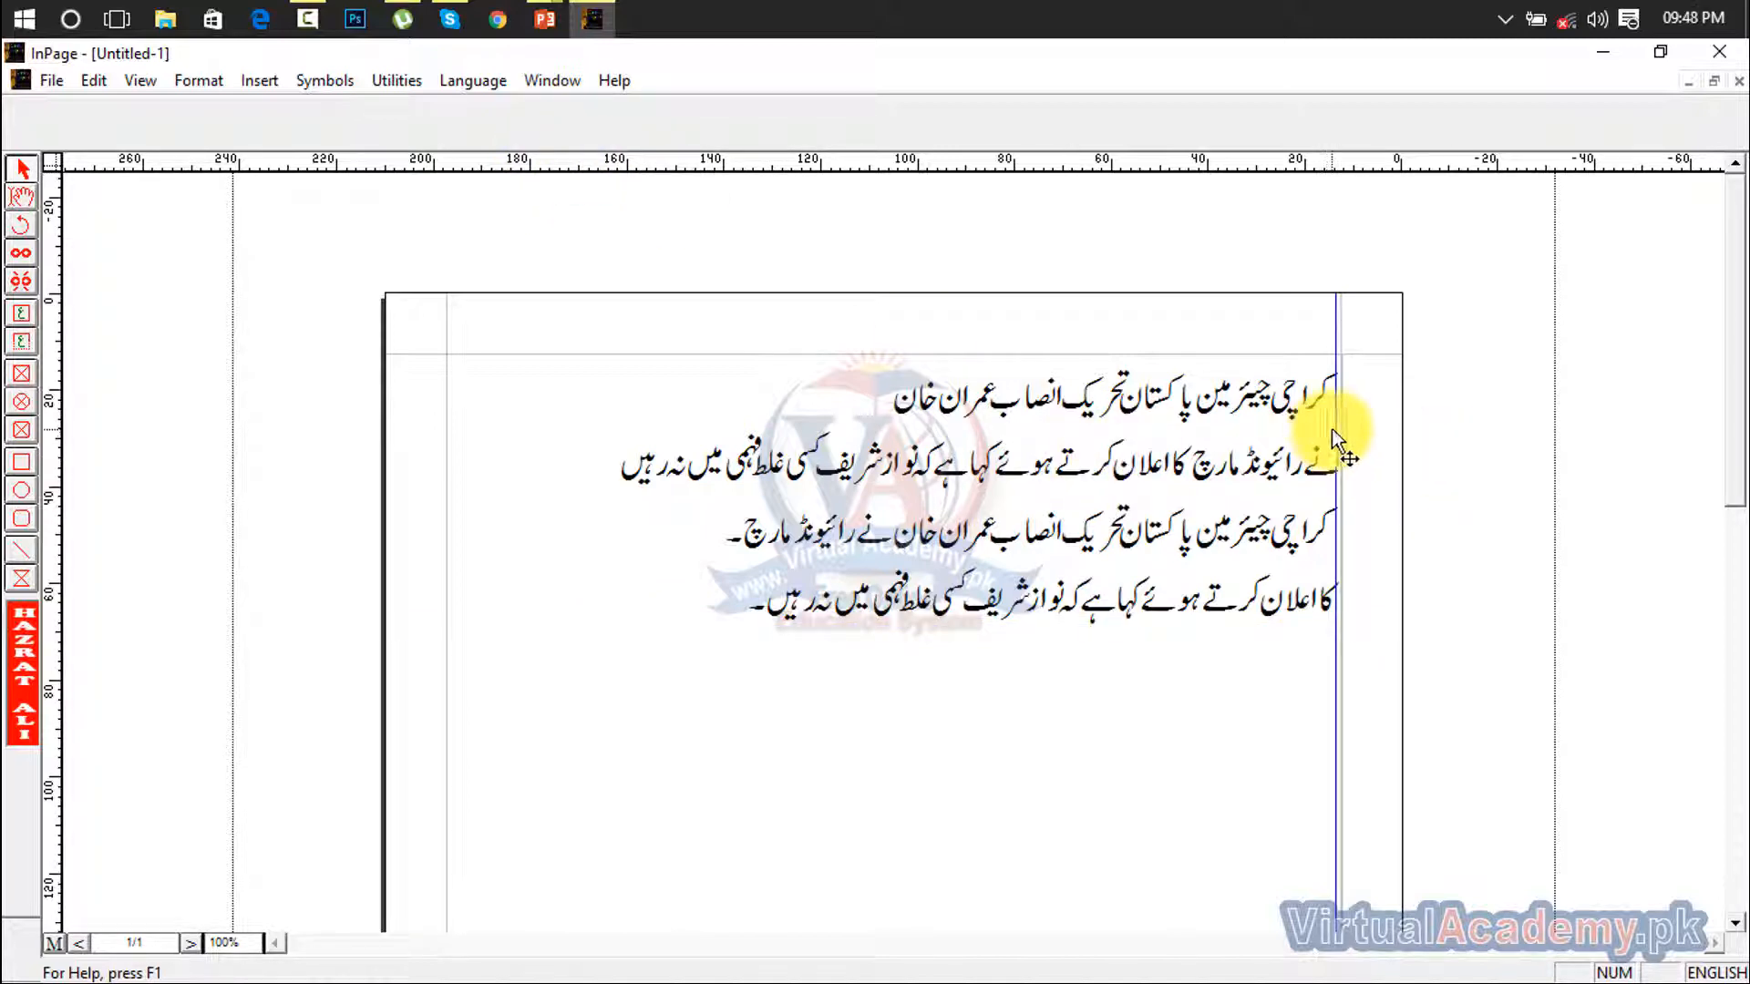
drag(1338, 438, 11, 528)
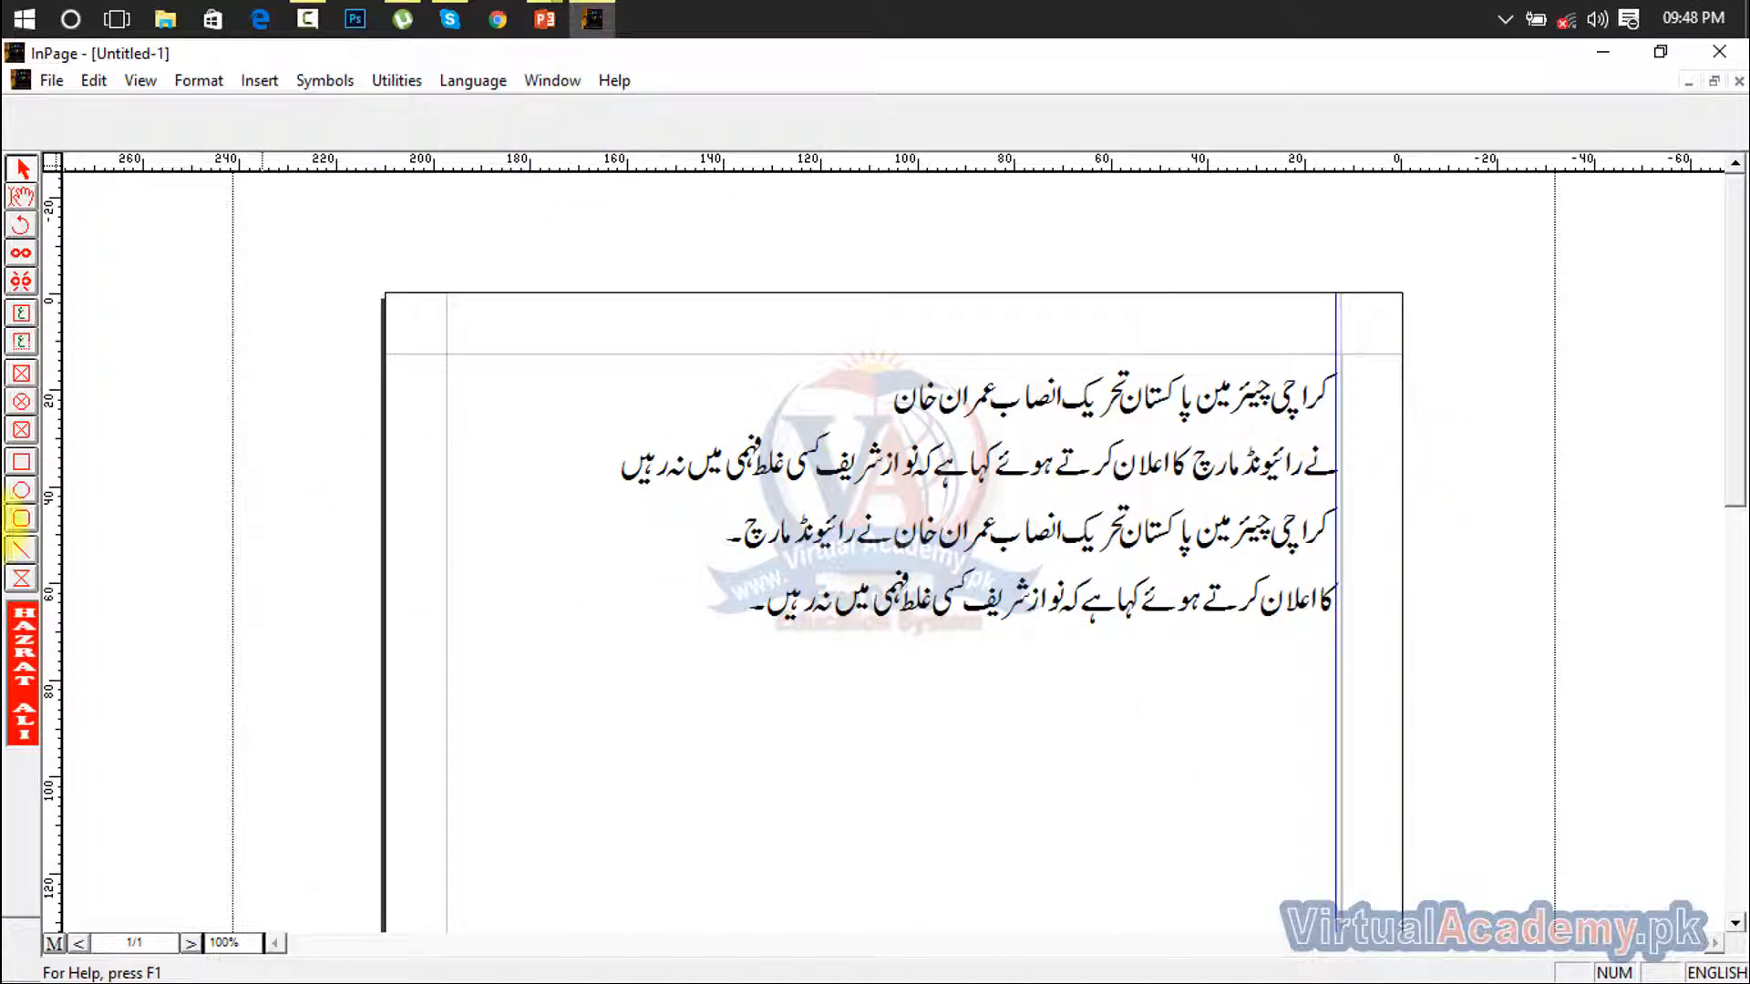
Place the text cursor at the end of the second line and open the text in the Story Editor
click(91, 82)
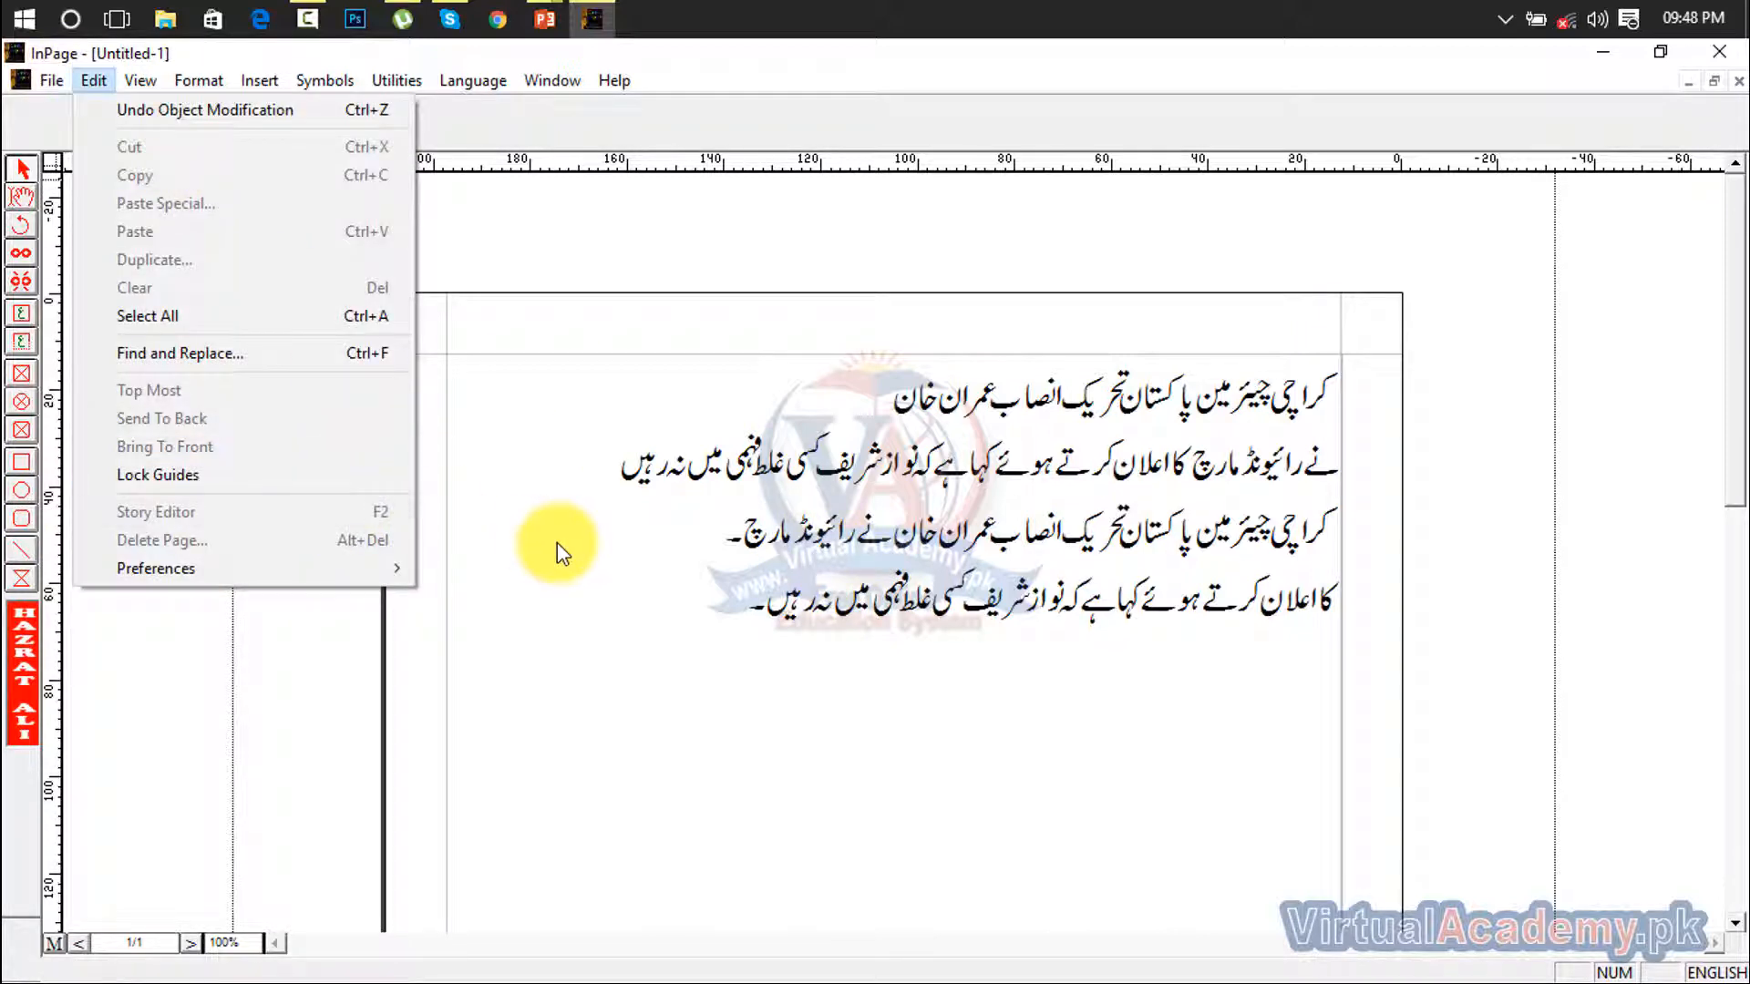
click(758, 620)
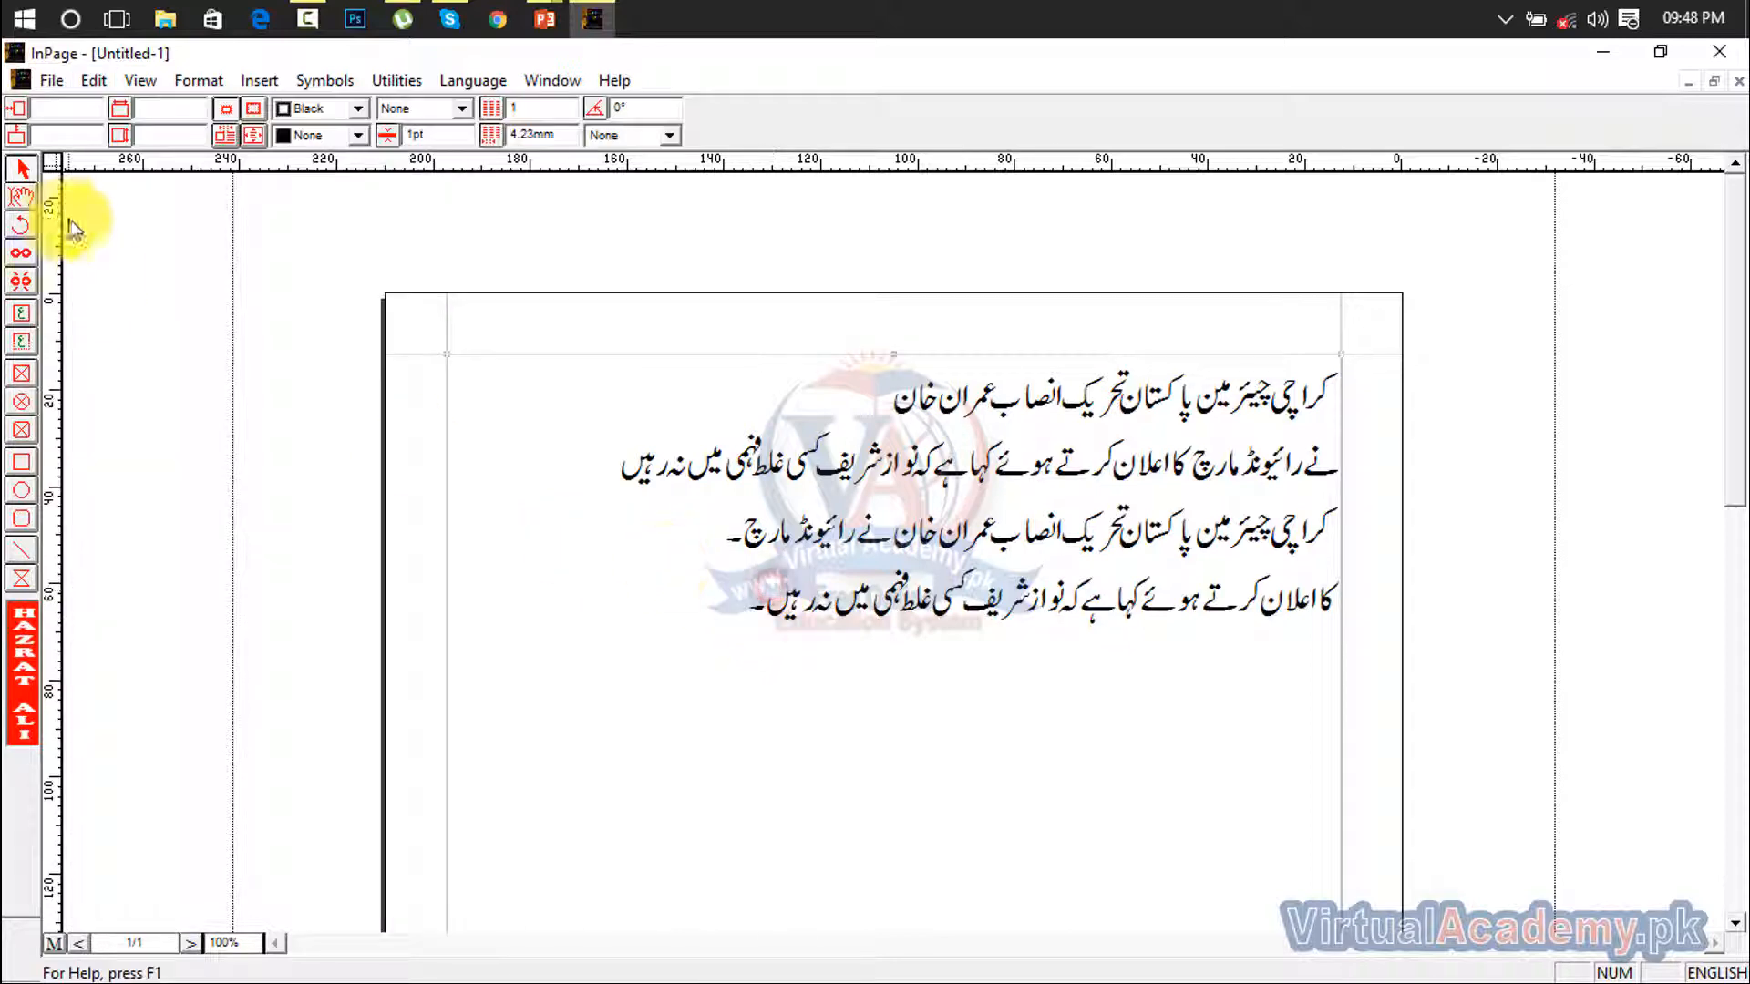
click(23, 196)
click(600, 469)
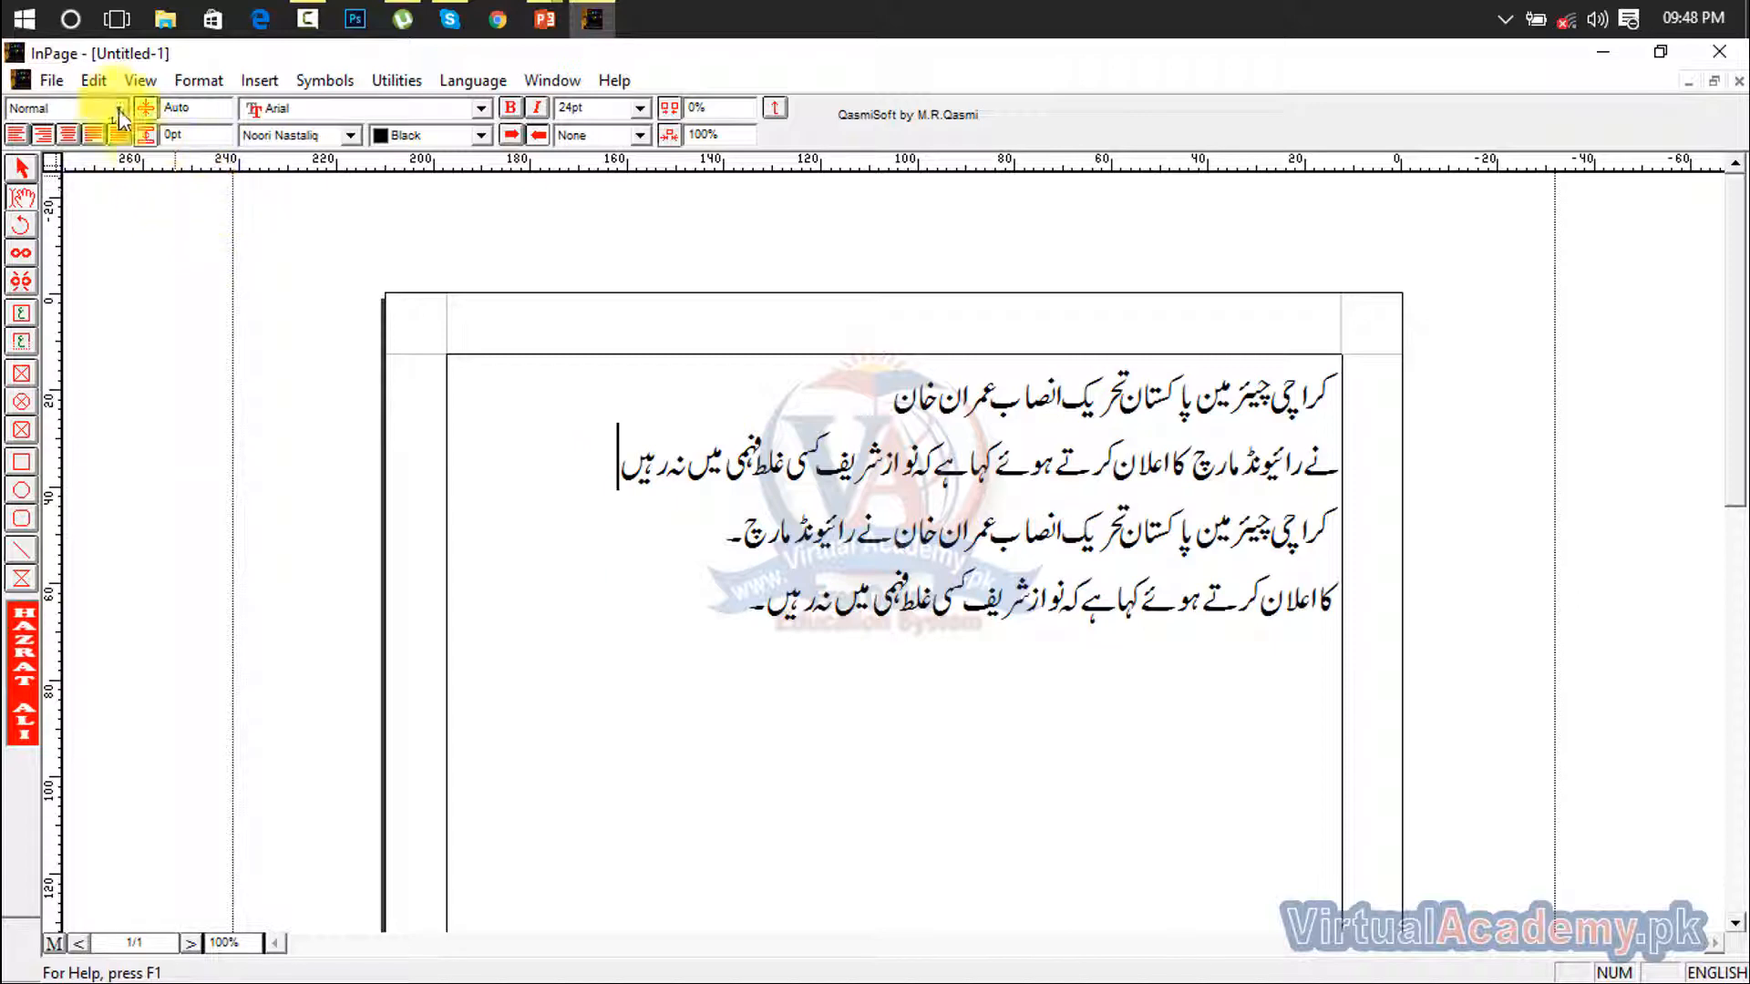
click(94, 81)
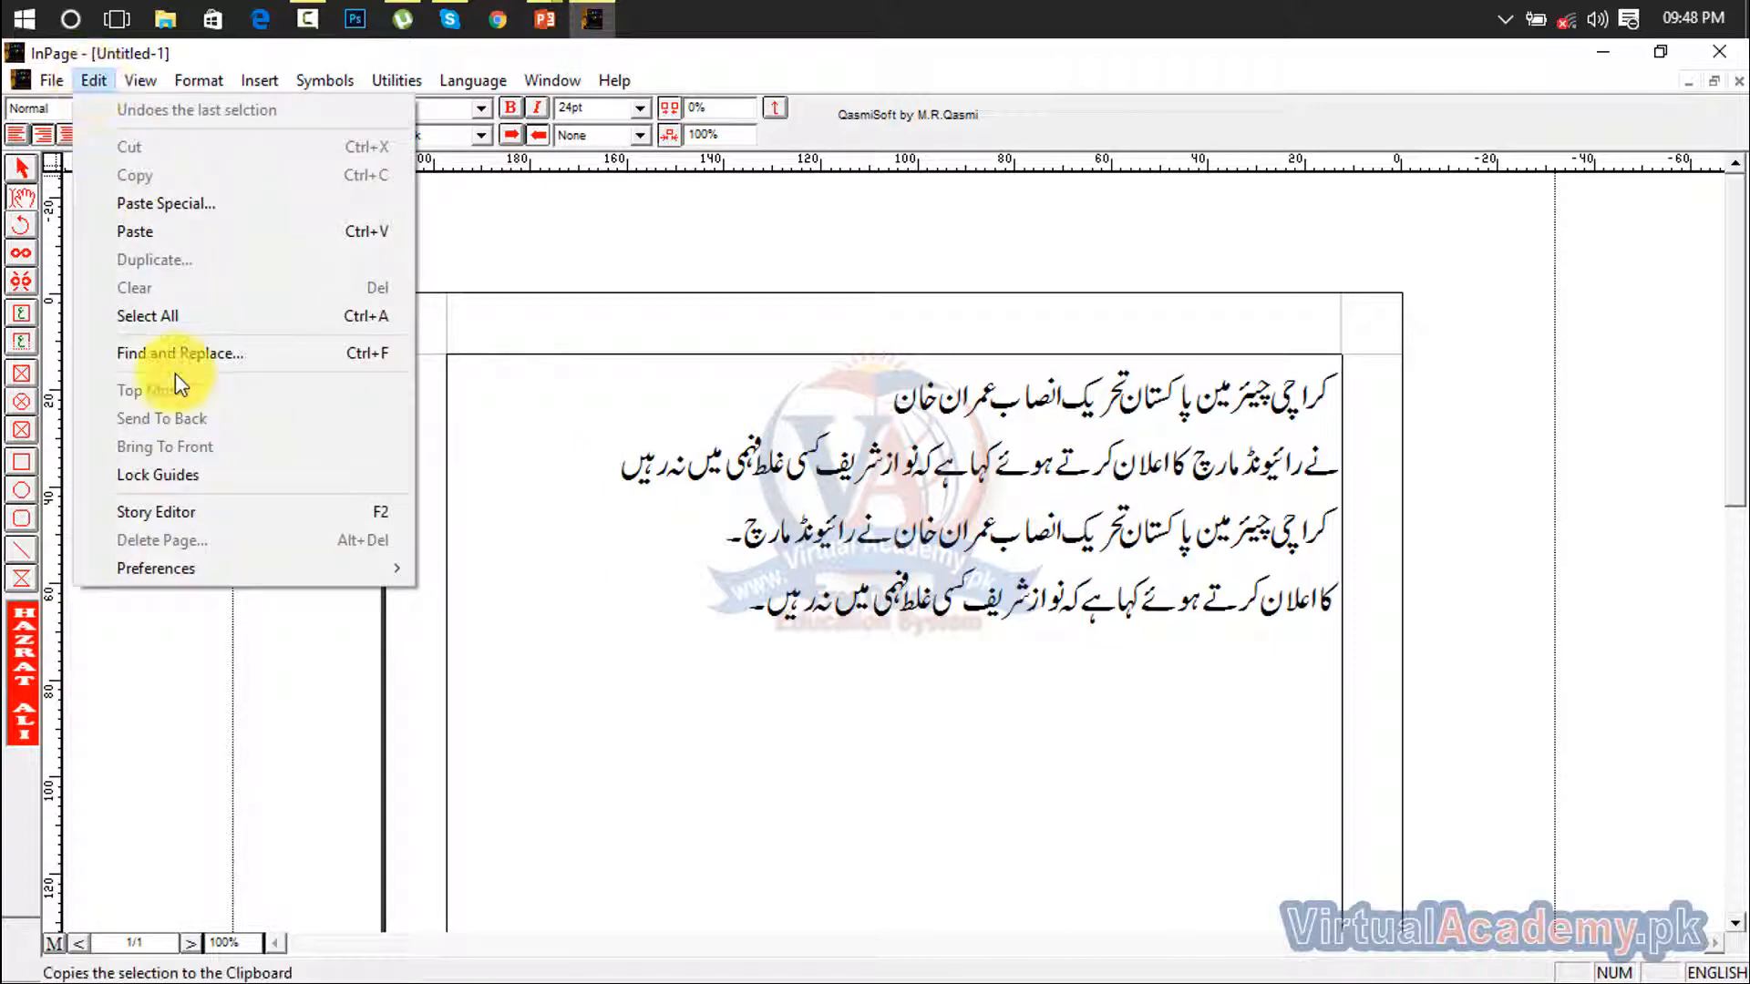
click(232, 515)
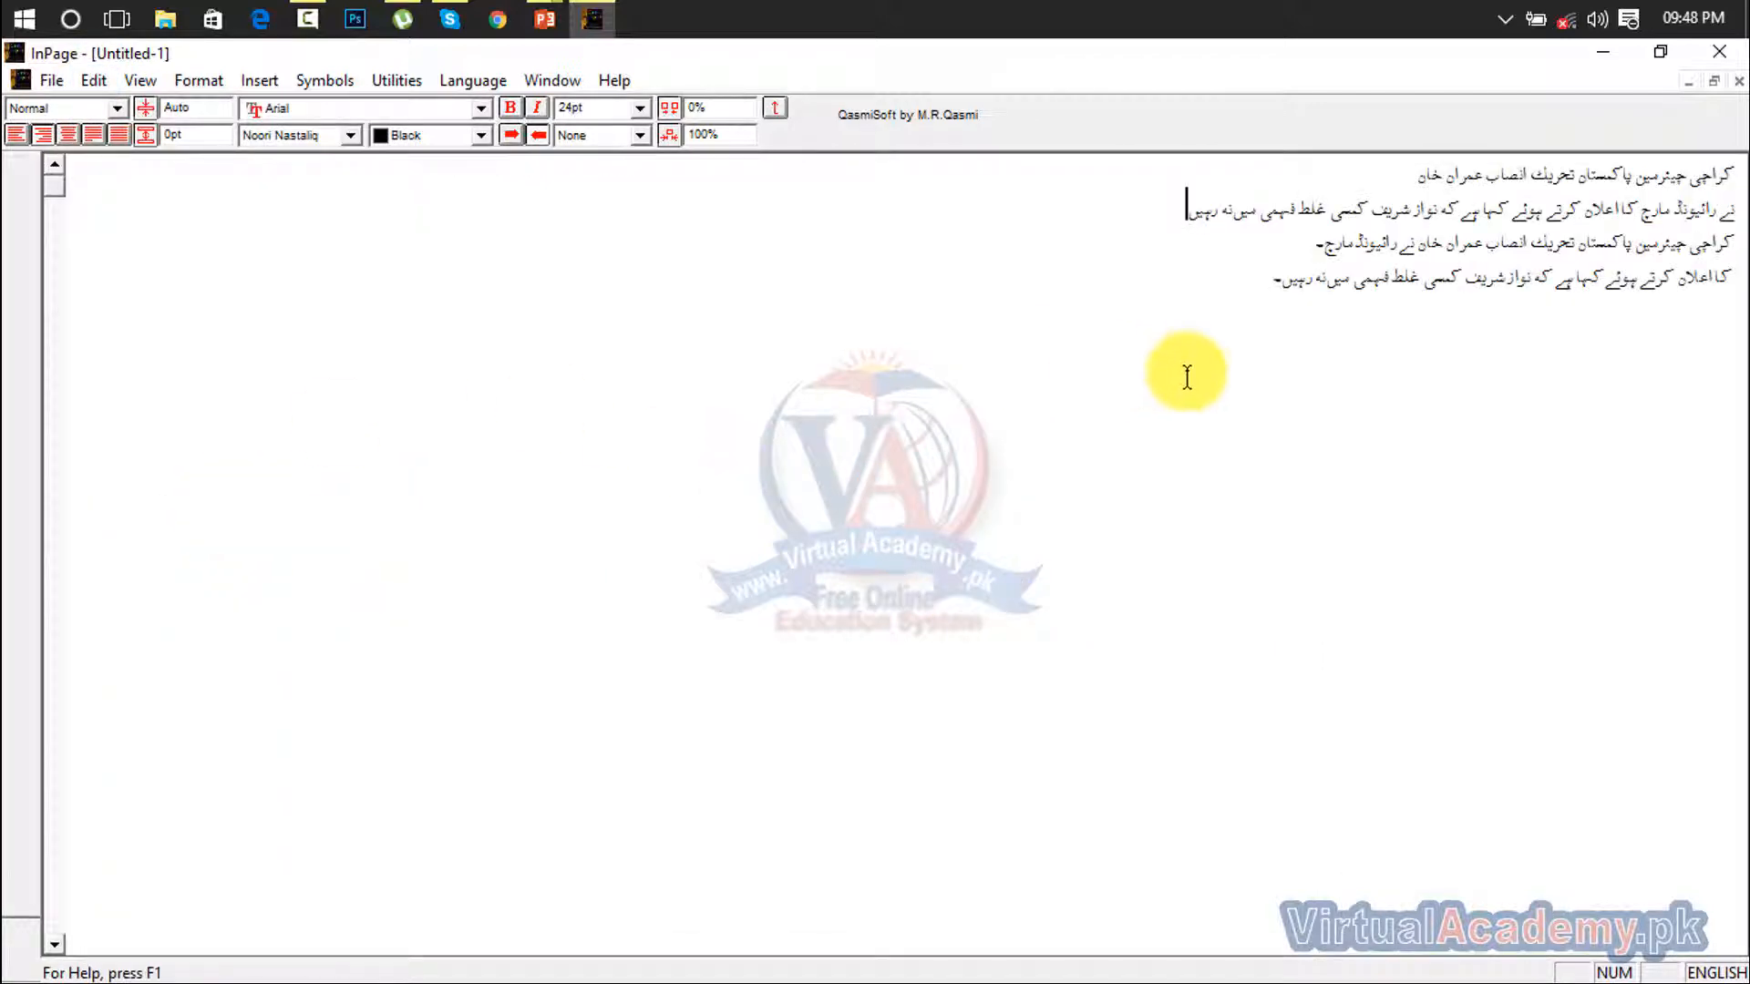
Select the four text lines, deselect them, and close the Story Editor to return to the page layout
drag(1243, 305, 1726, 171)
click(1493, 443)
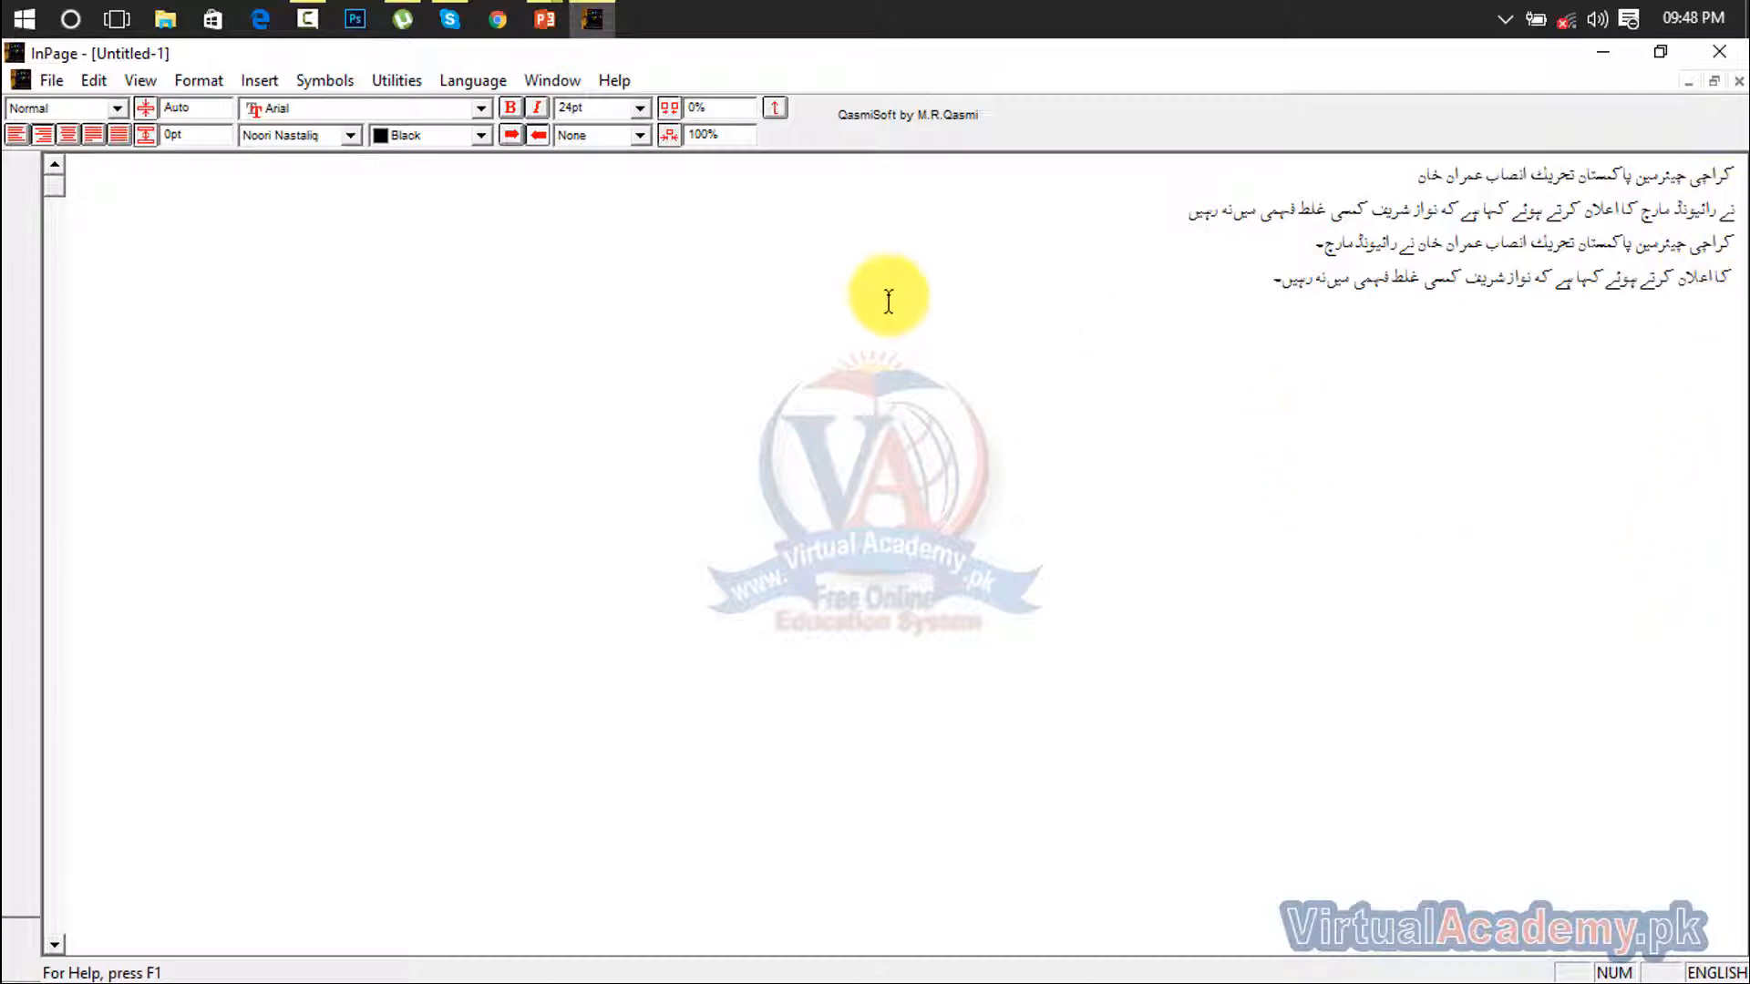
click(117, 107)
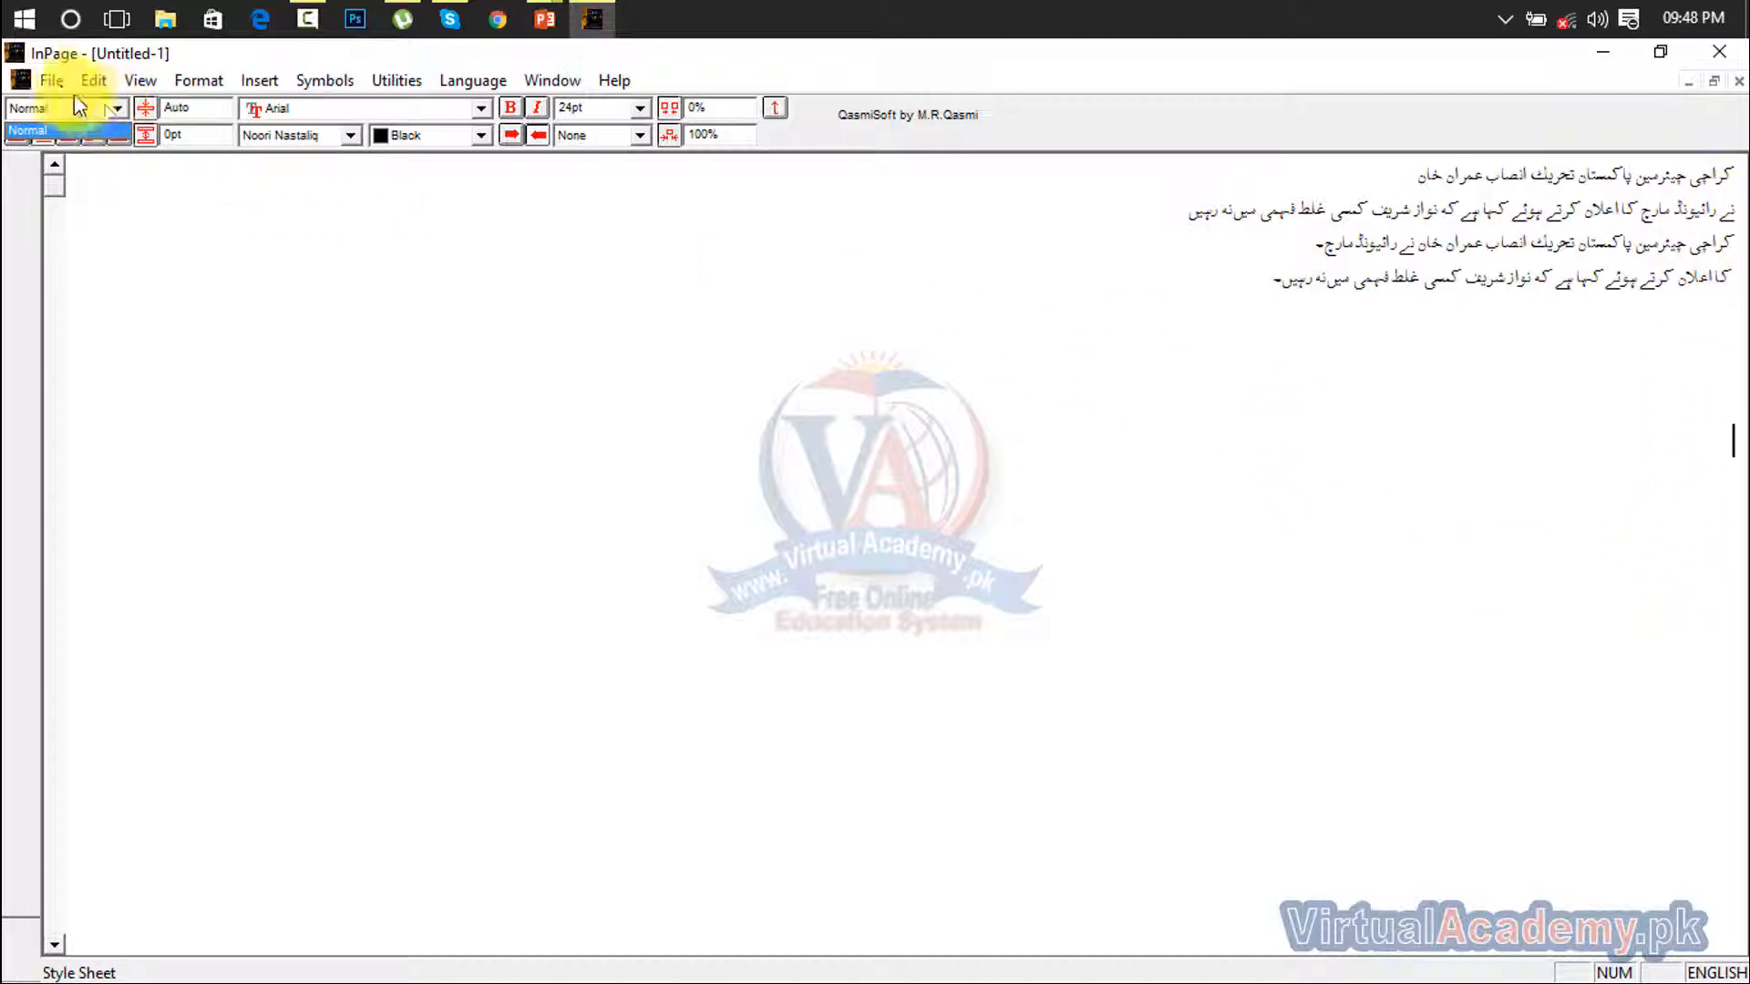
click(53, 80)
click(93, 81)
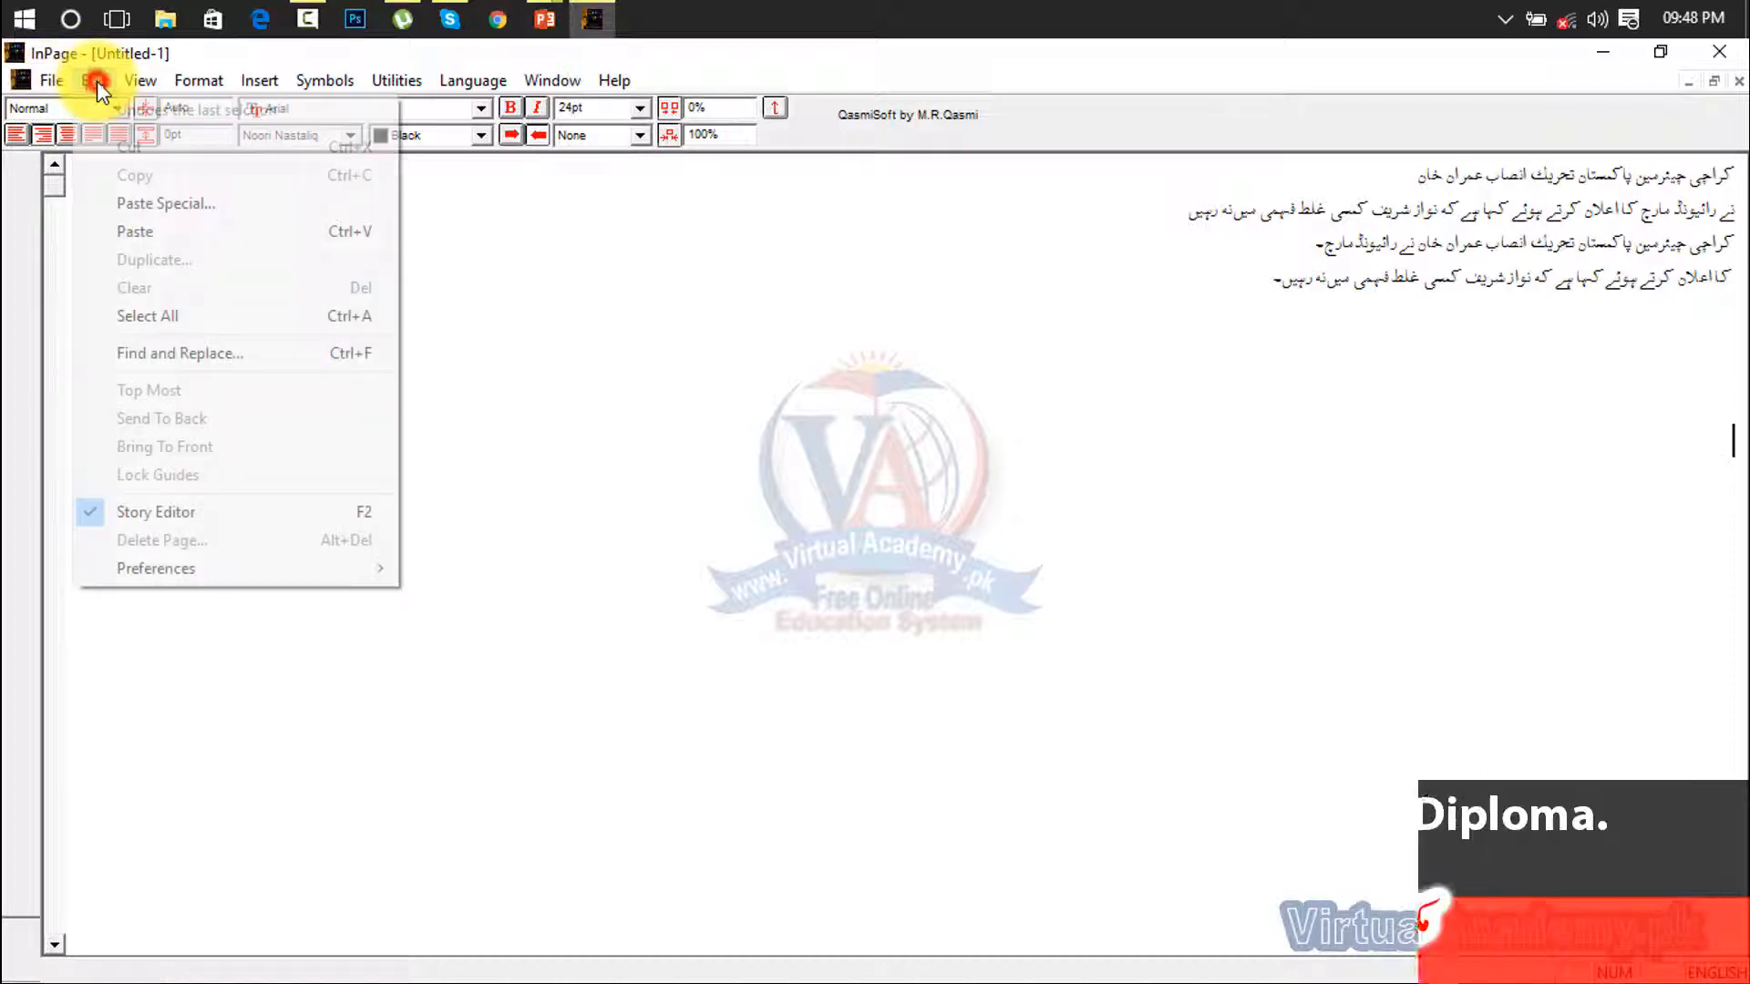
click(137, 512)
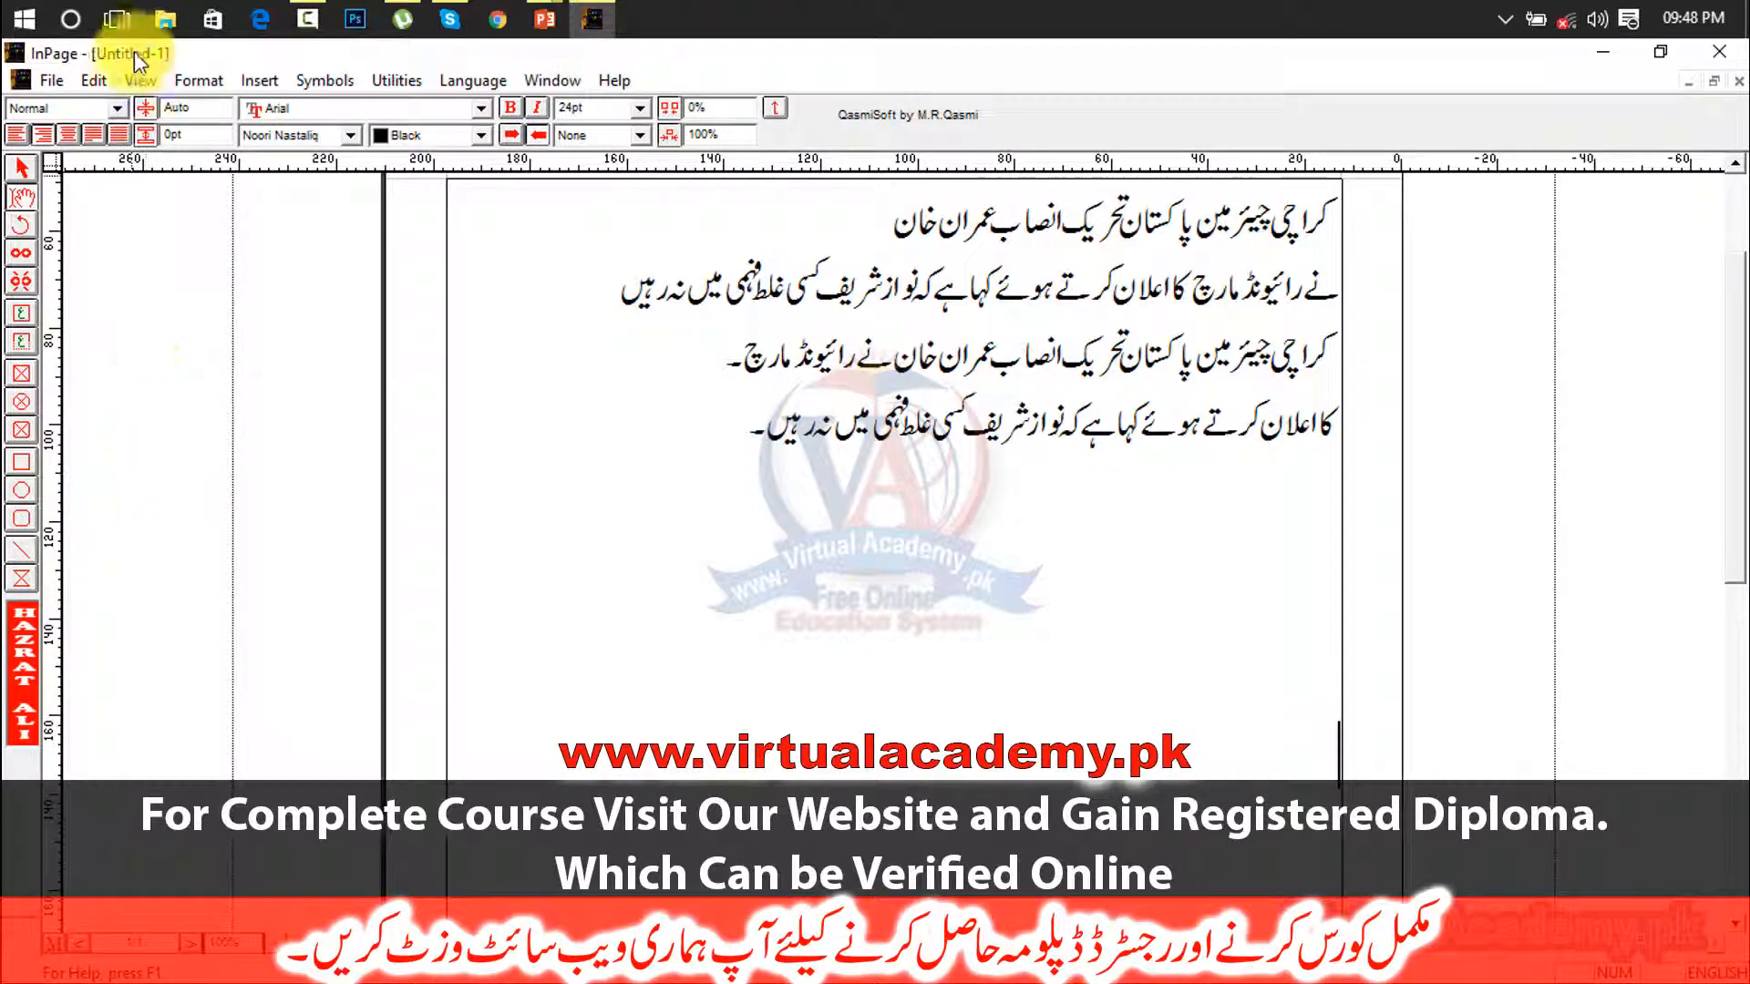
Insert one new page into the document
click(257, 80)
click(296, 111)
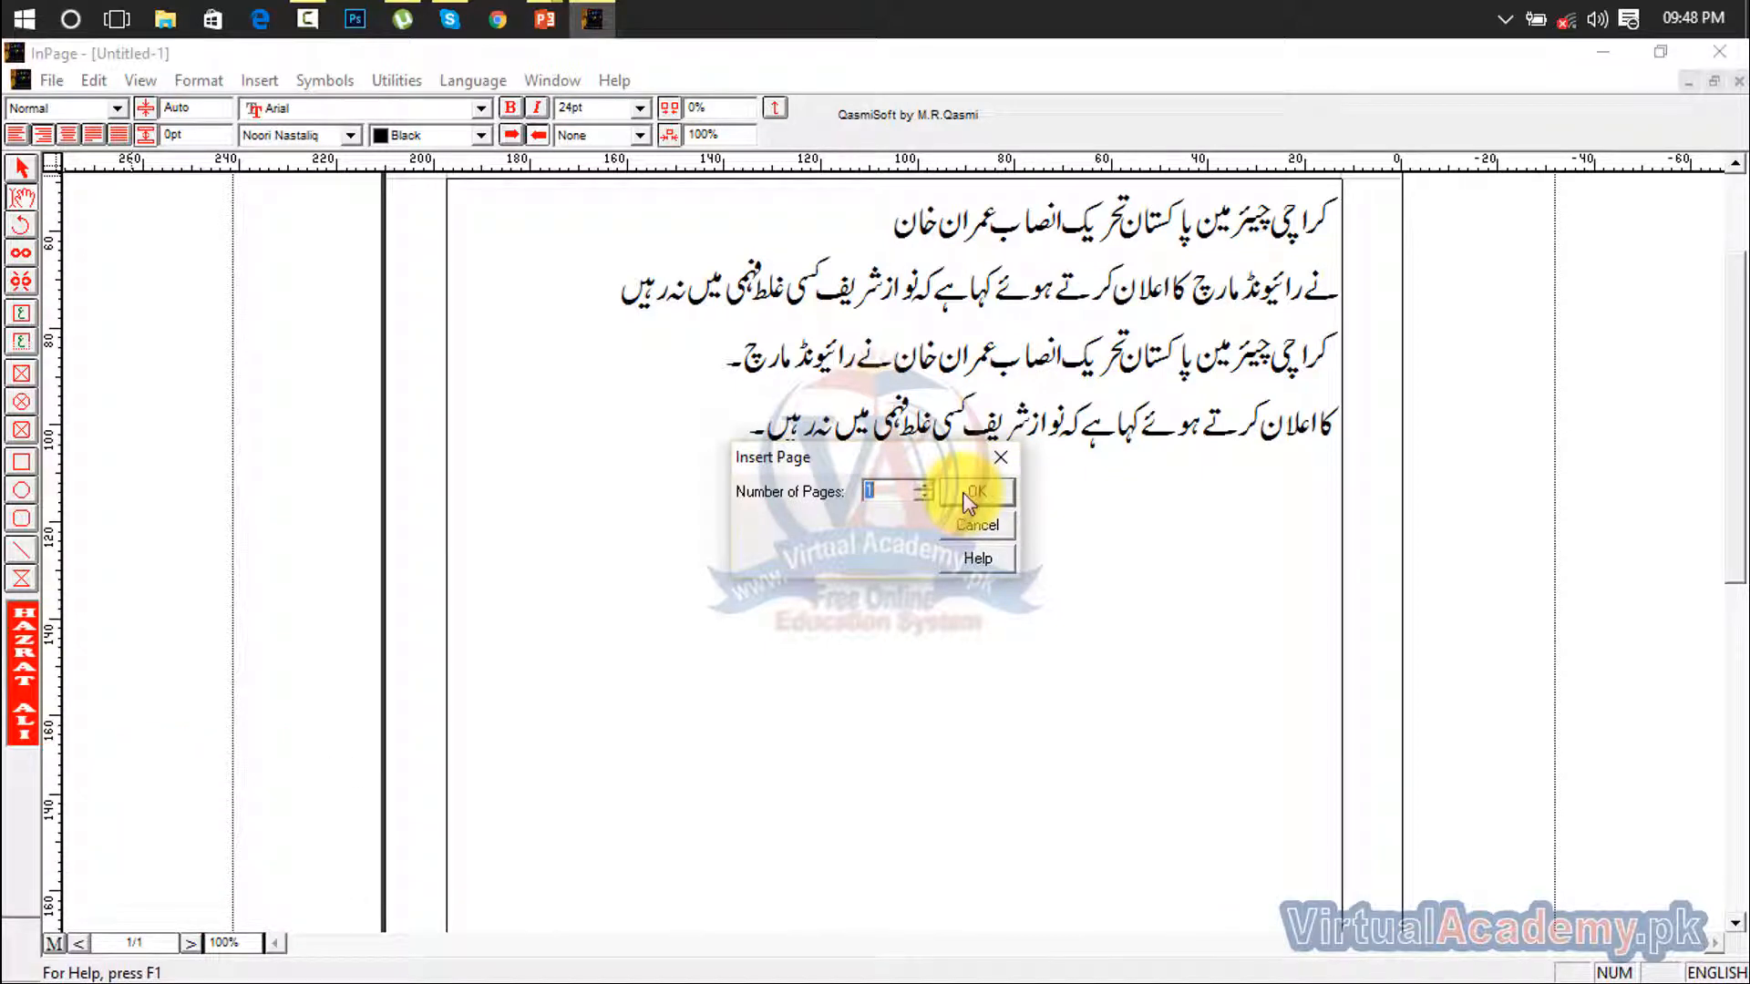
click(969, 502)
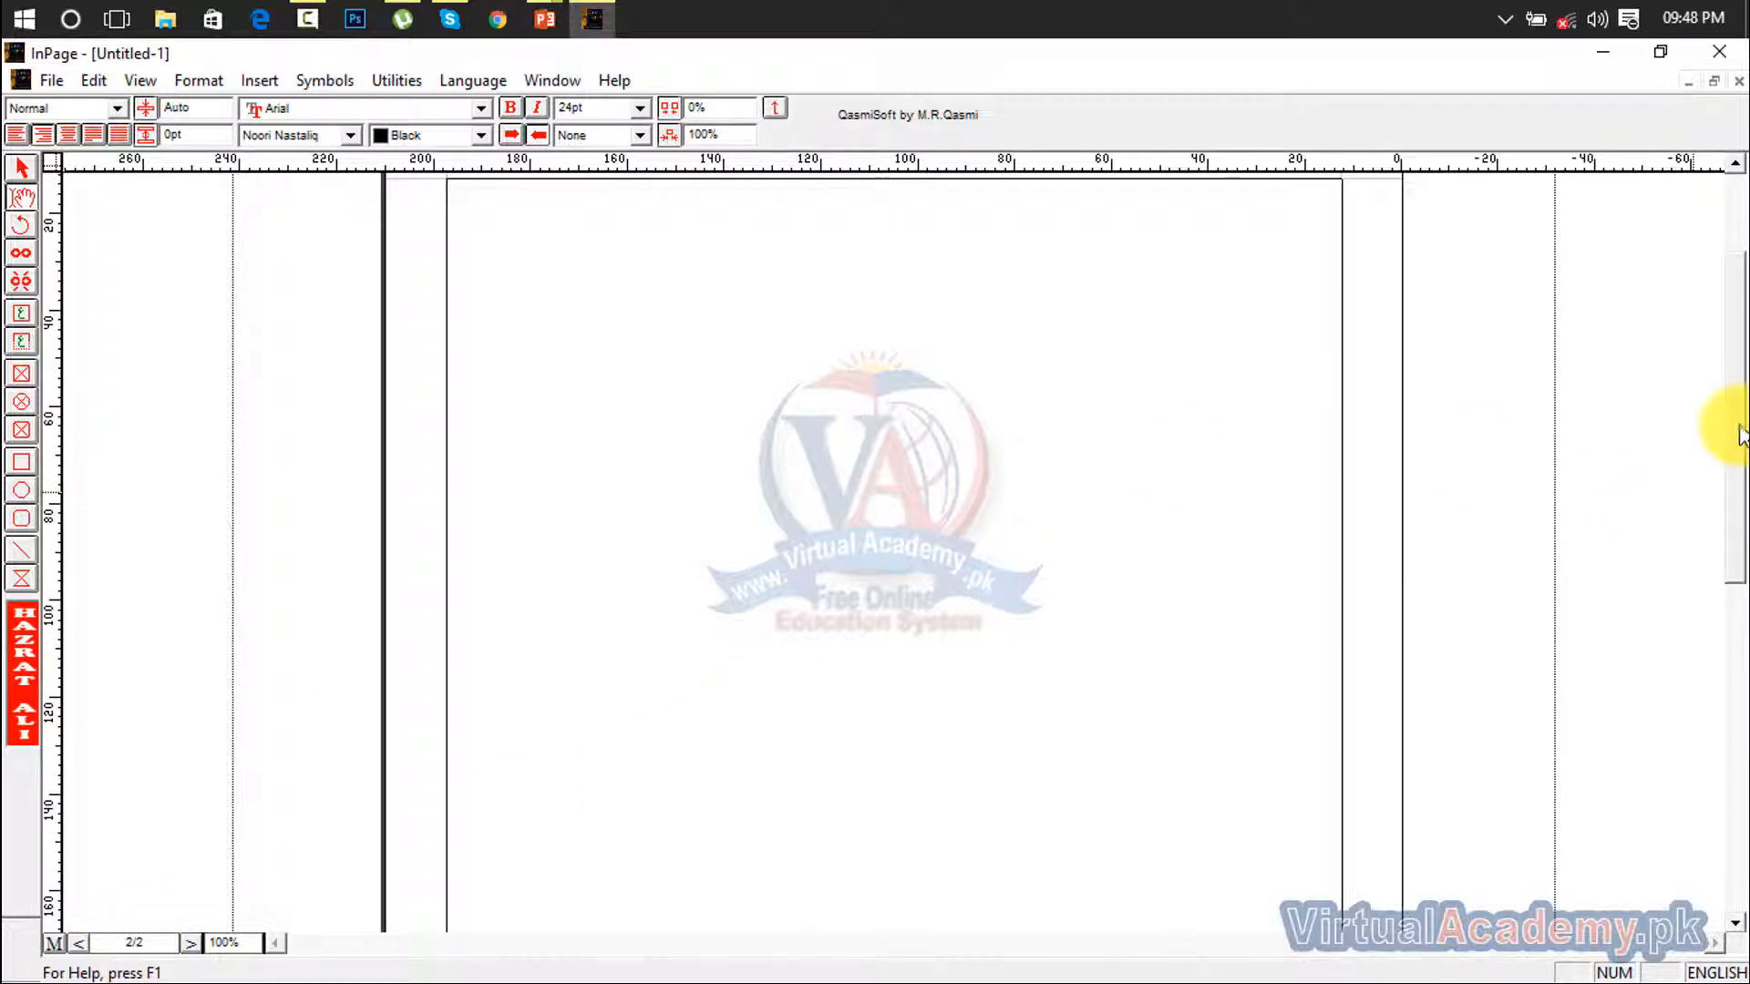
Delete the blank second page using a page range from 2 to 2
scroll(1737, 429, up, 2)
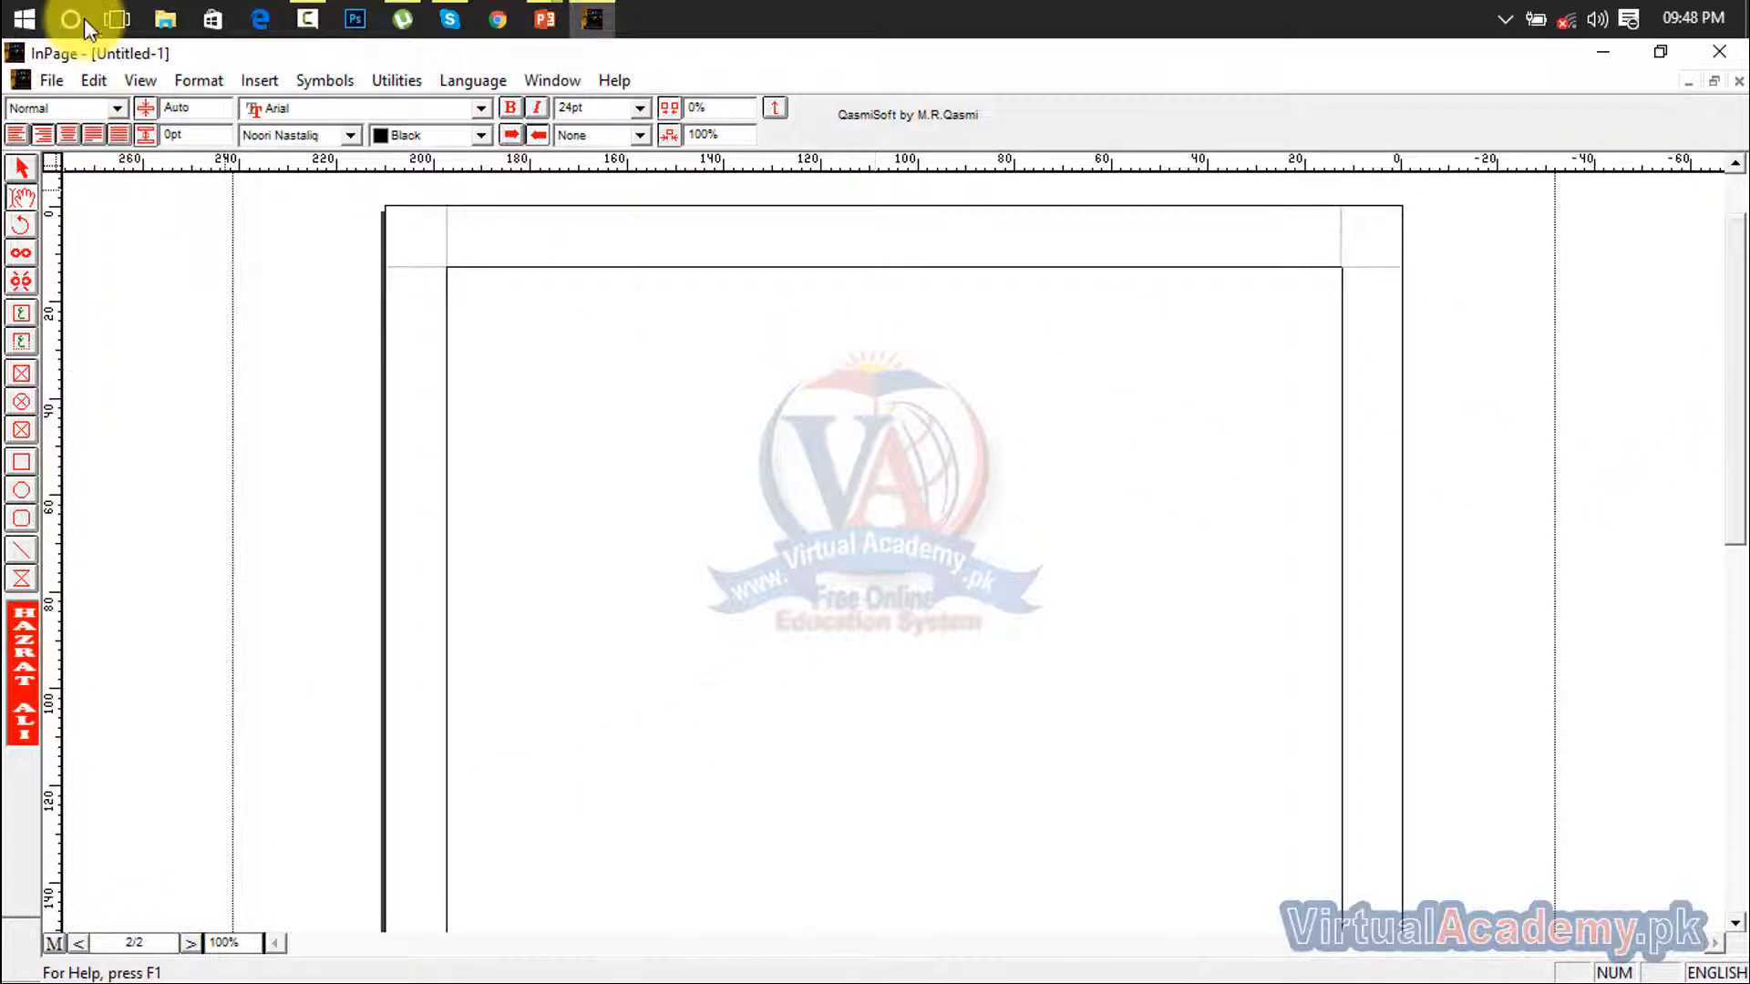
click(91, 80)
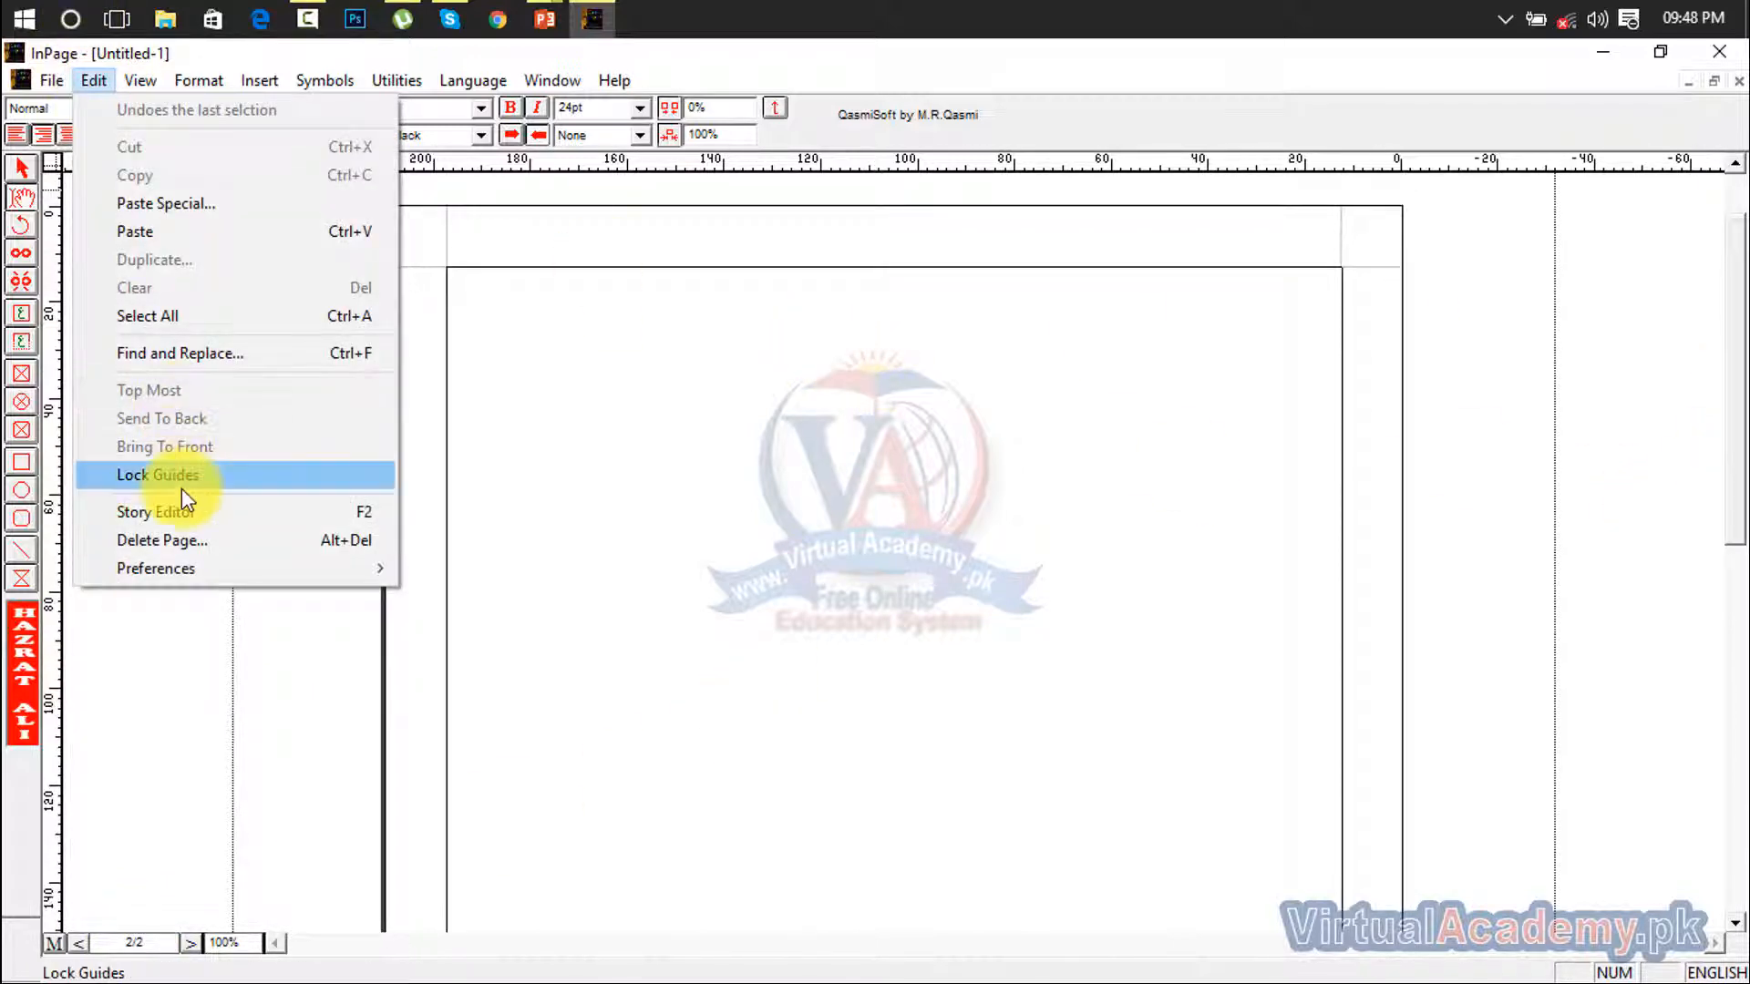
click(188, 540)
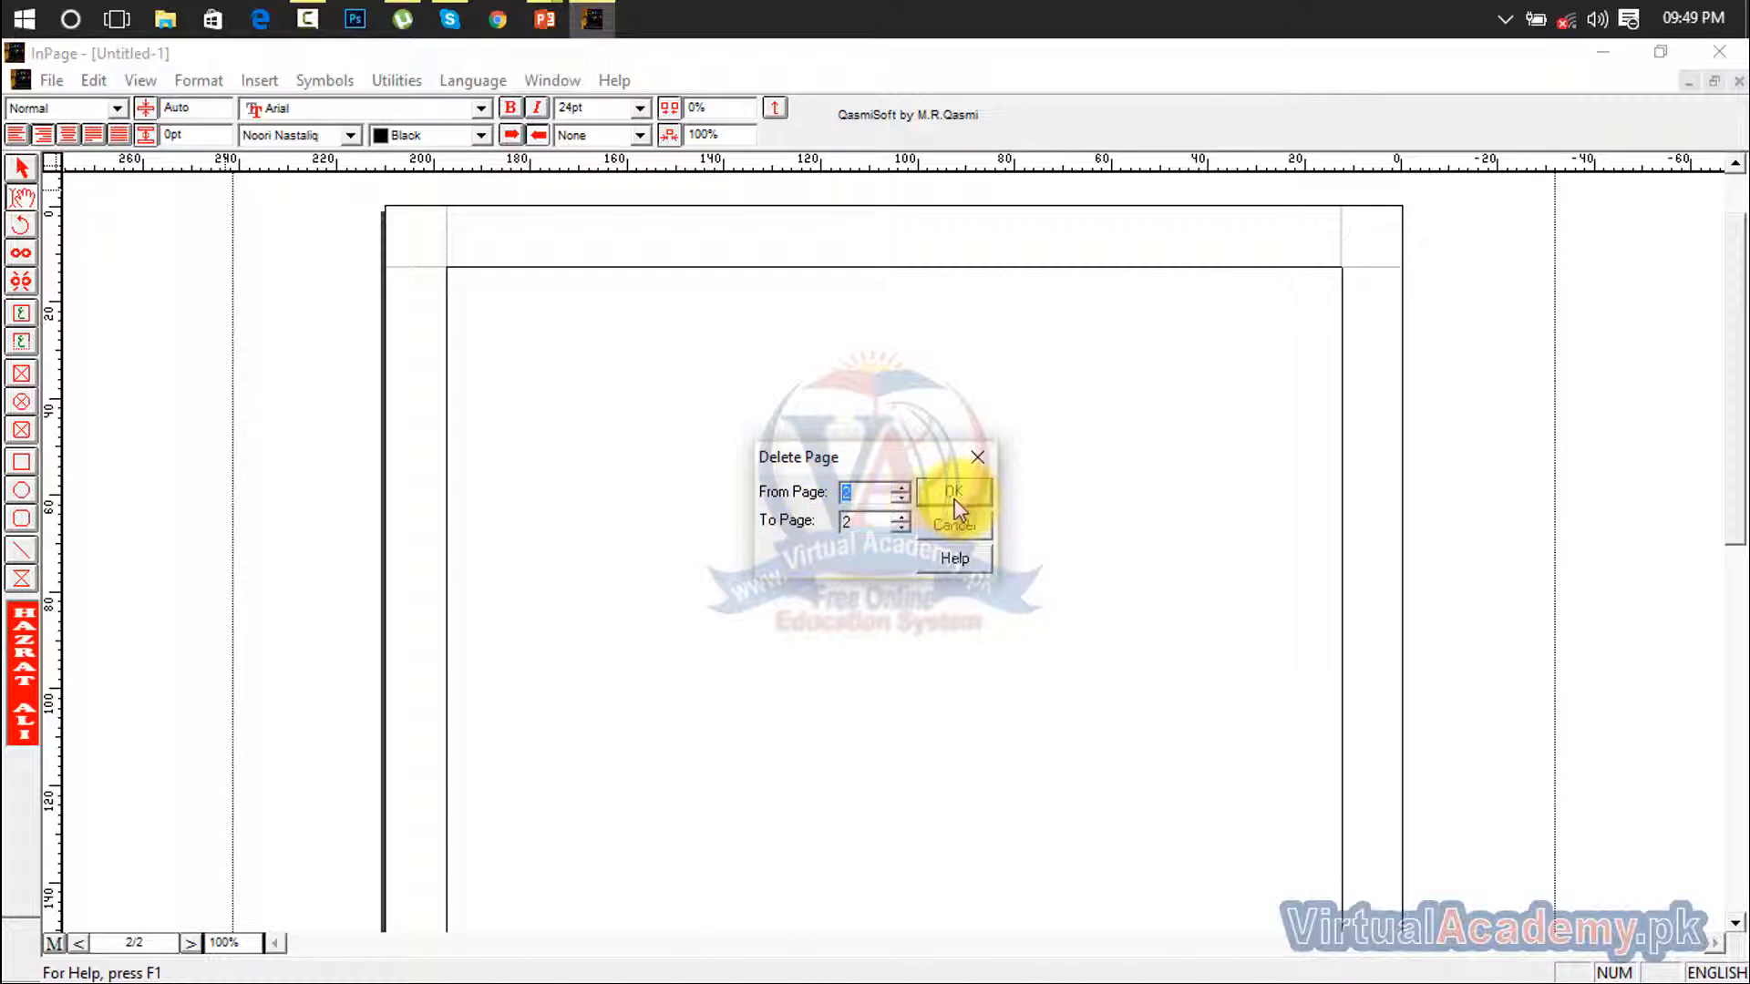
drag(878, 500, 814, 502)
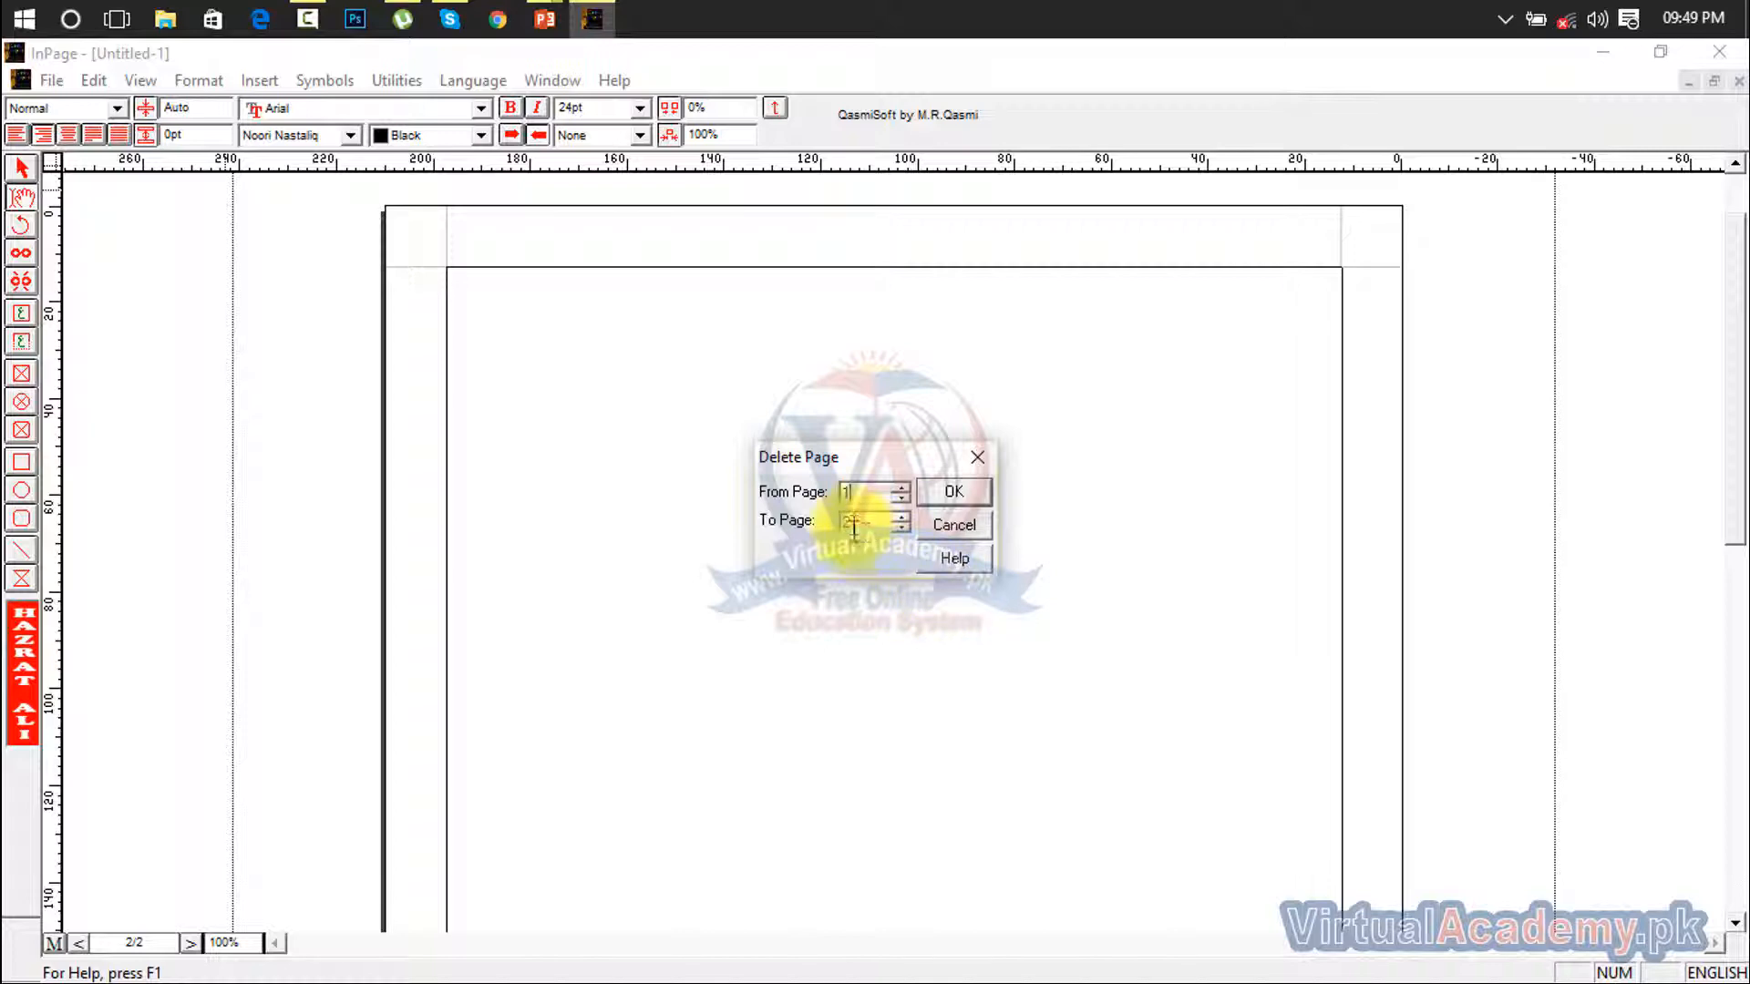
drag(852, 492, 815, 505)
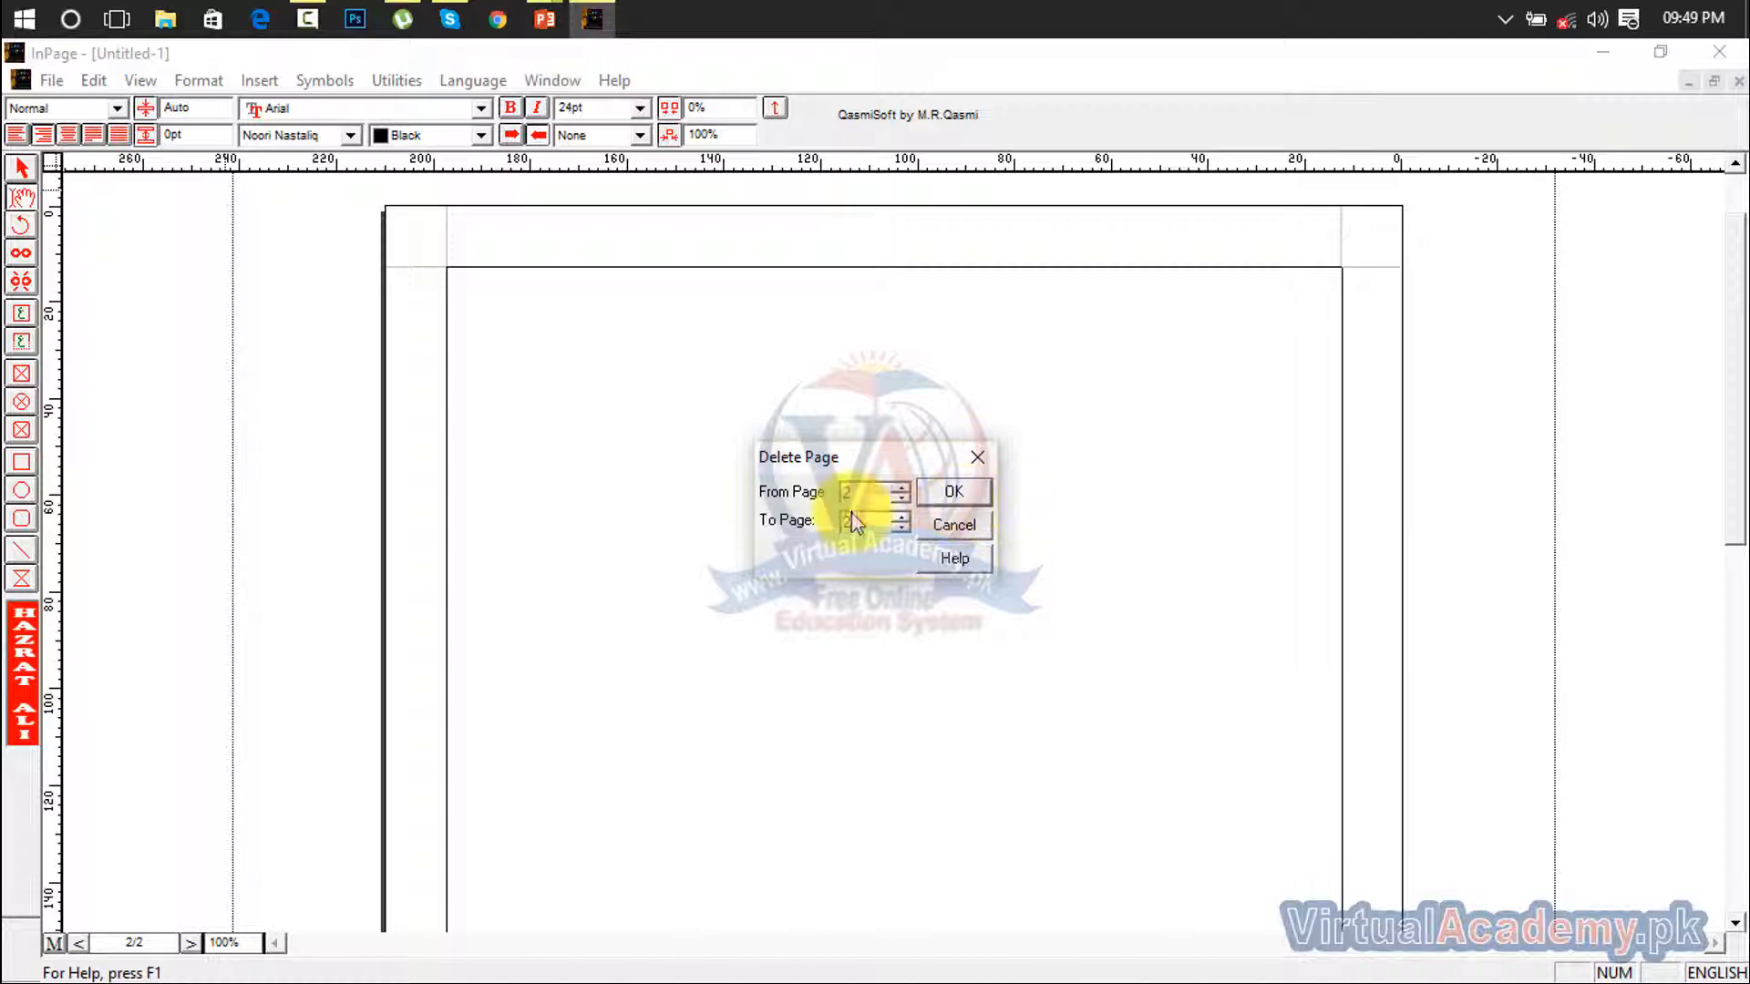
click(959, 492)
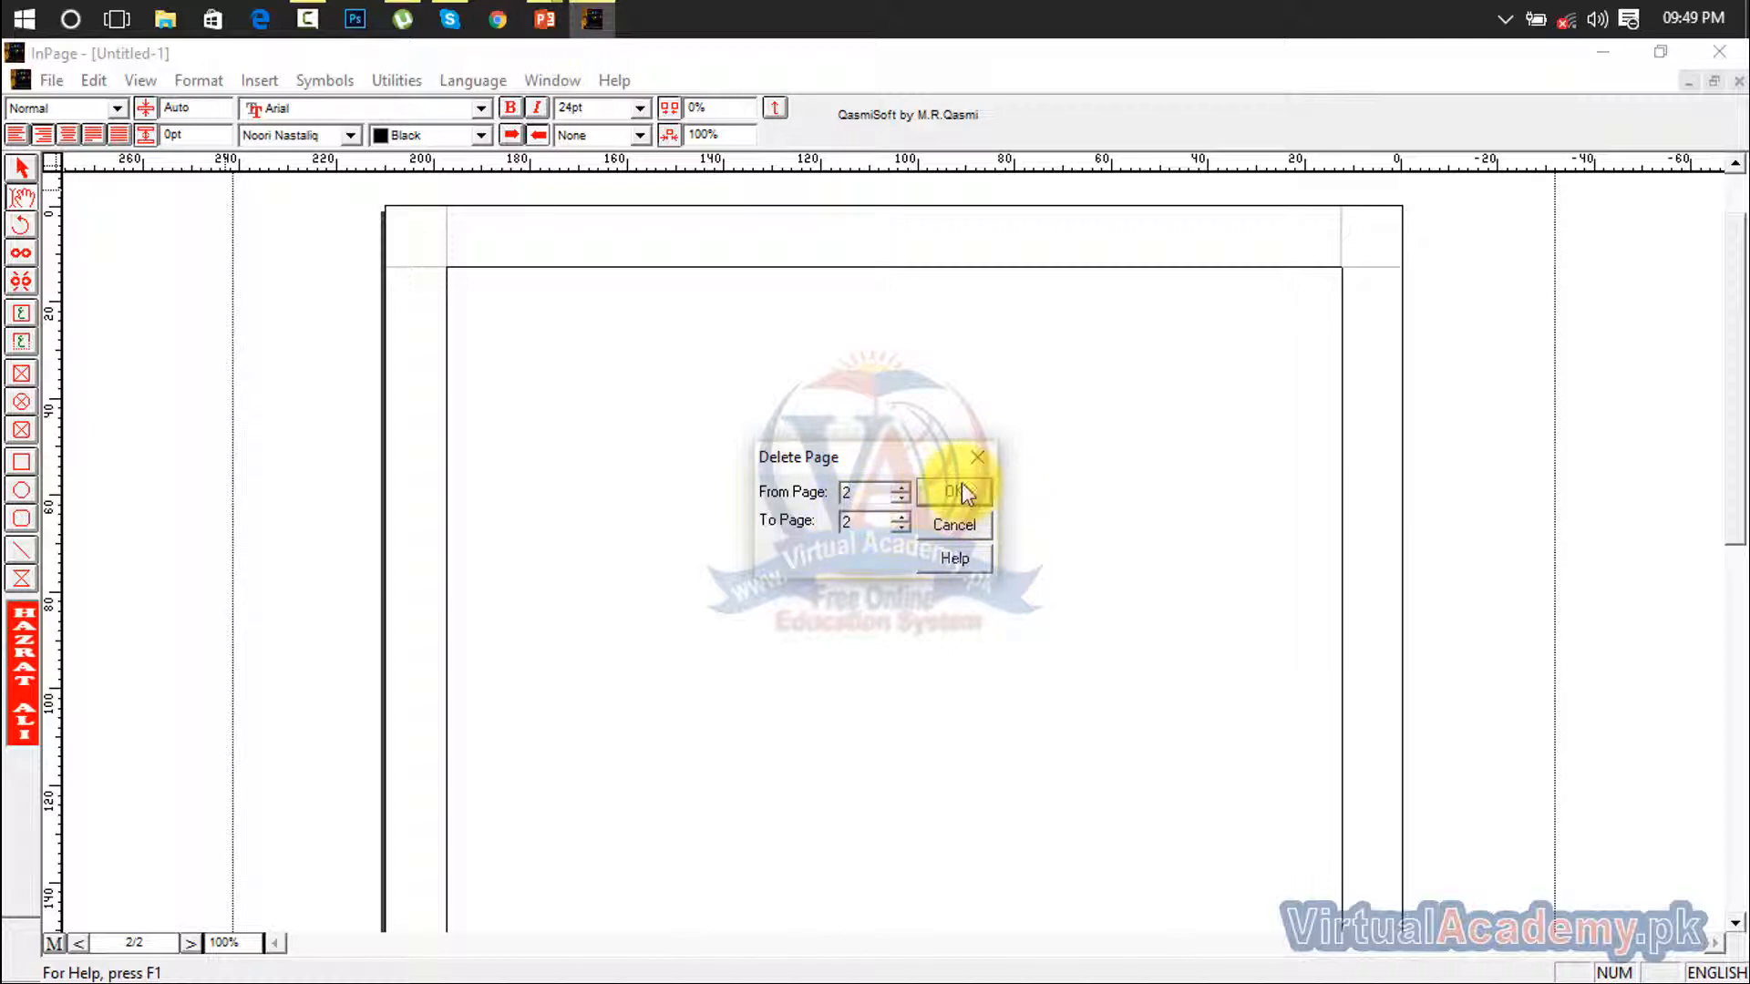
click(961, 492)
click(852, 570)
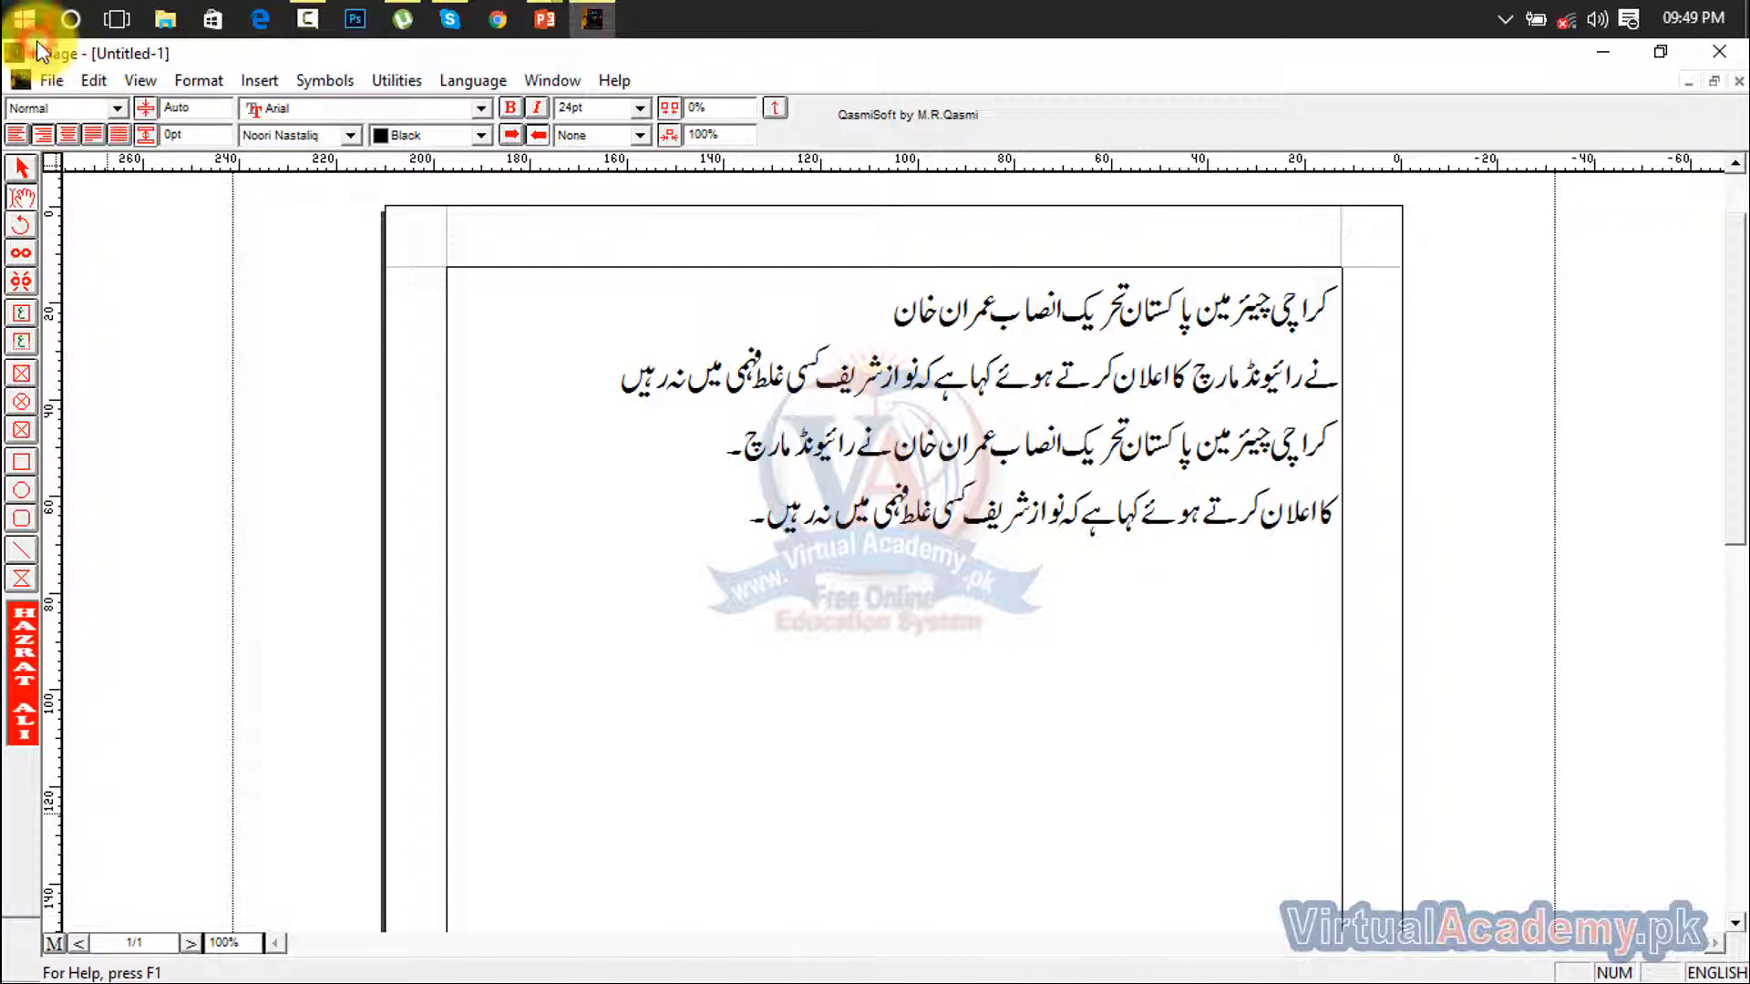
Open the application preferences and set the margin guides' colour to blue
click(94, 81)
mouse_move(288, 569)
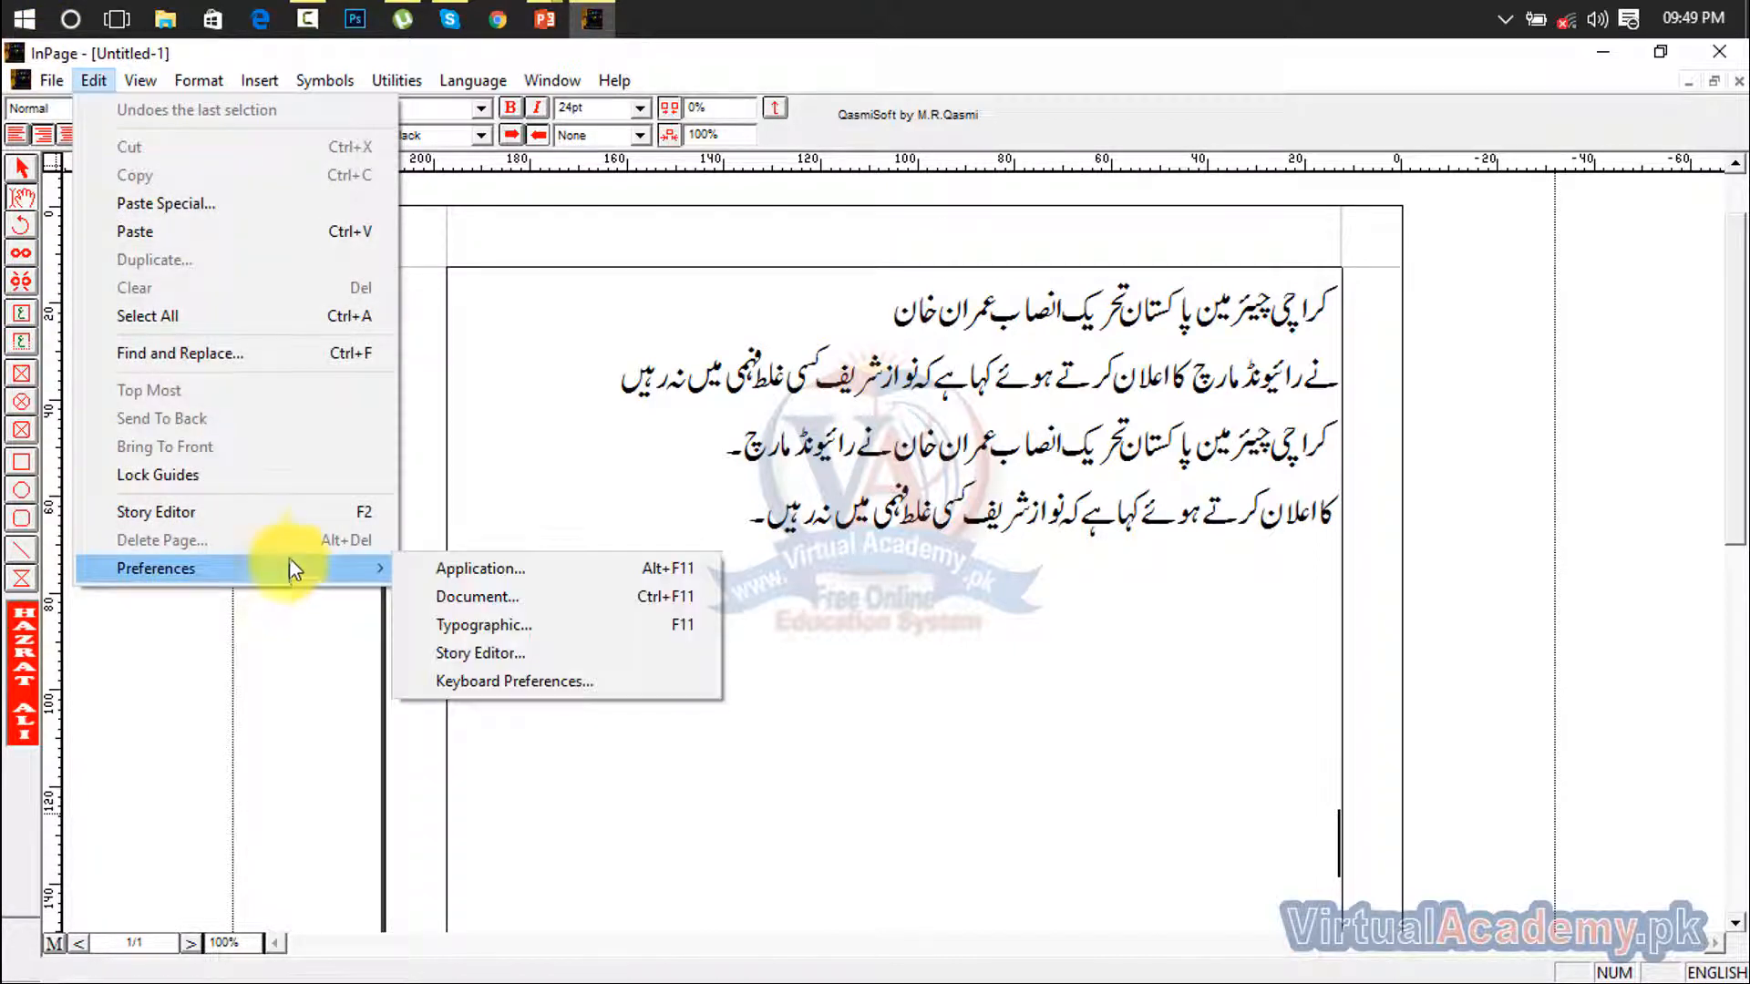
click(485, 574)
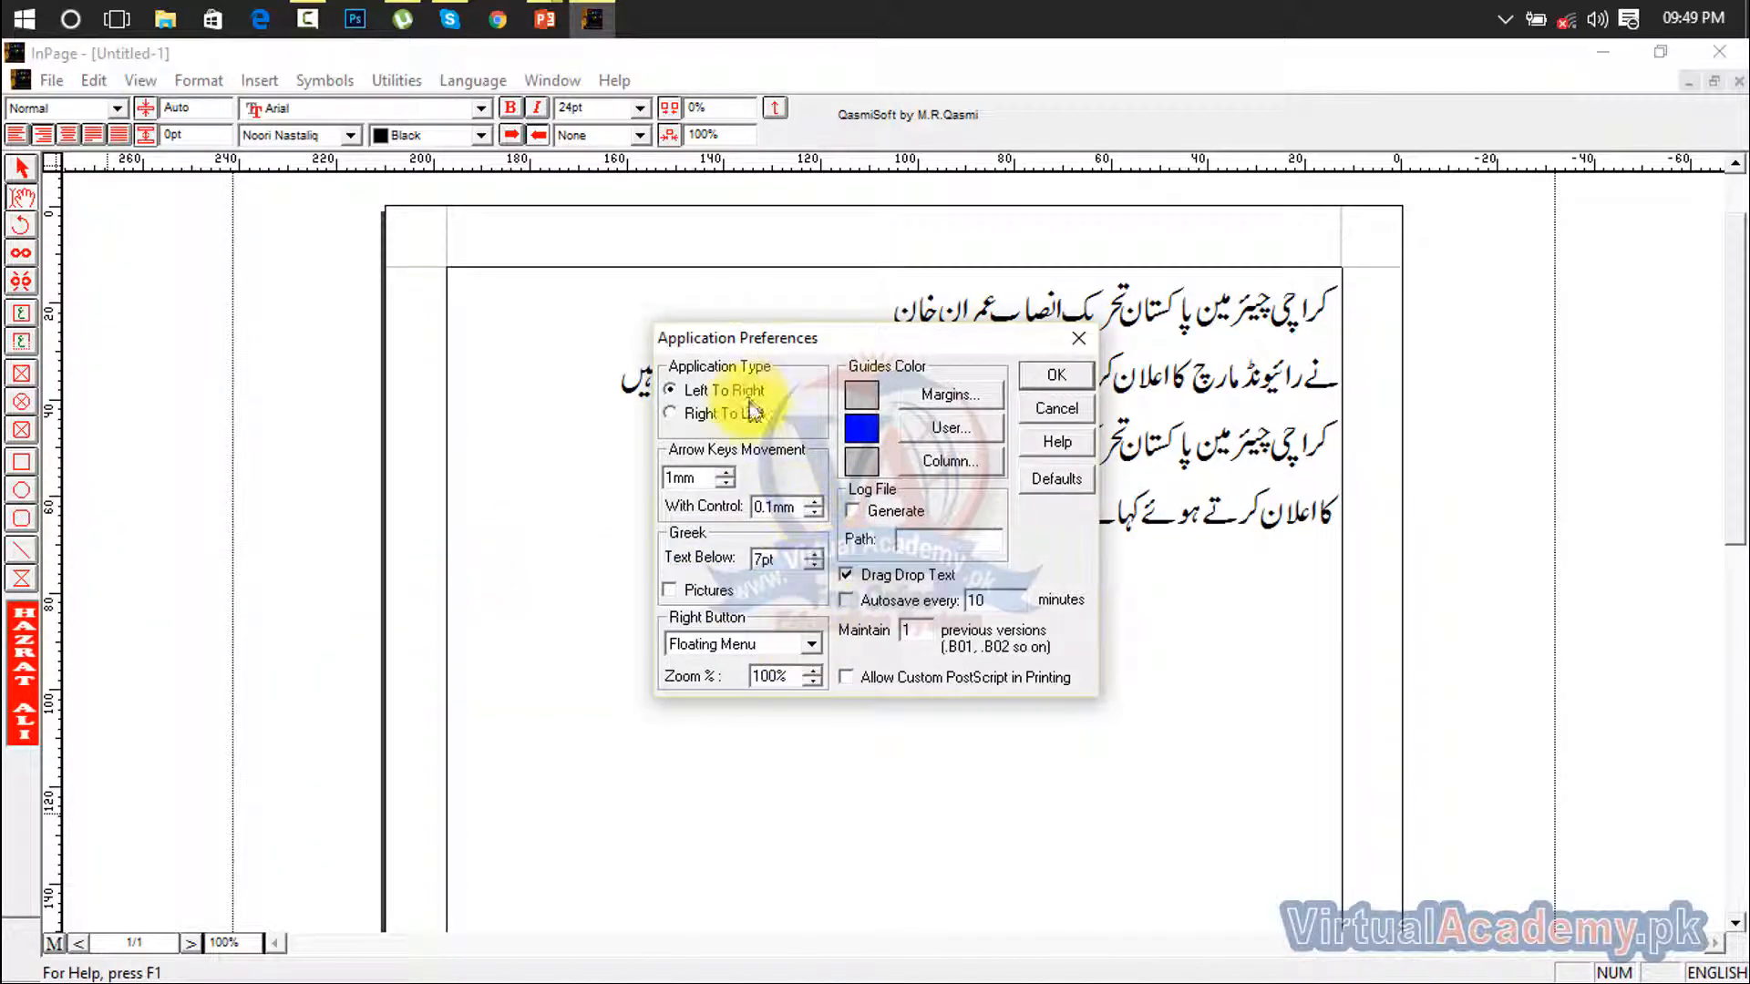
drag(746, 347, 732, 556)
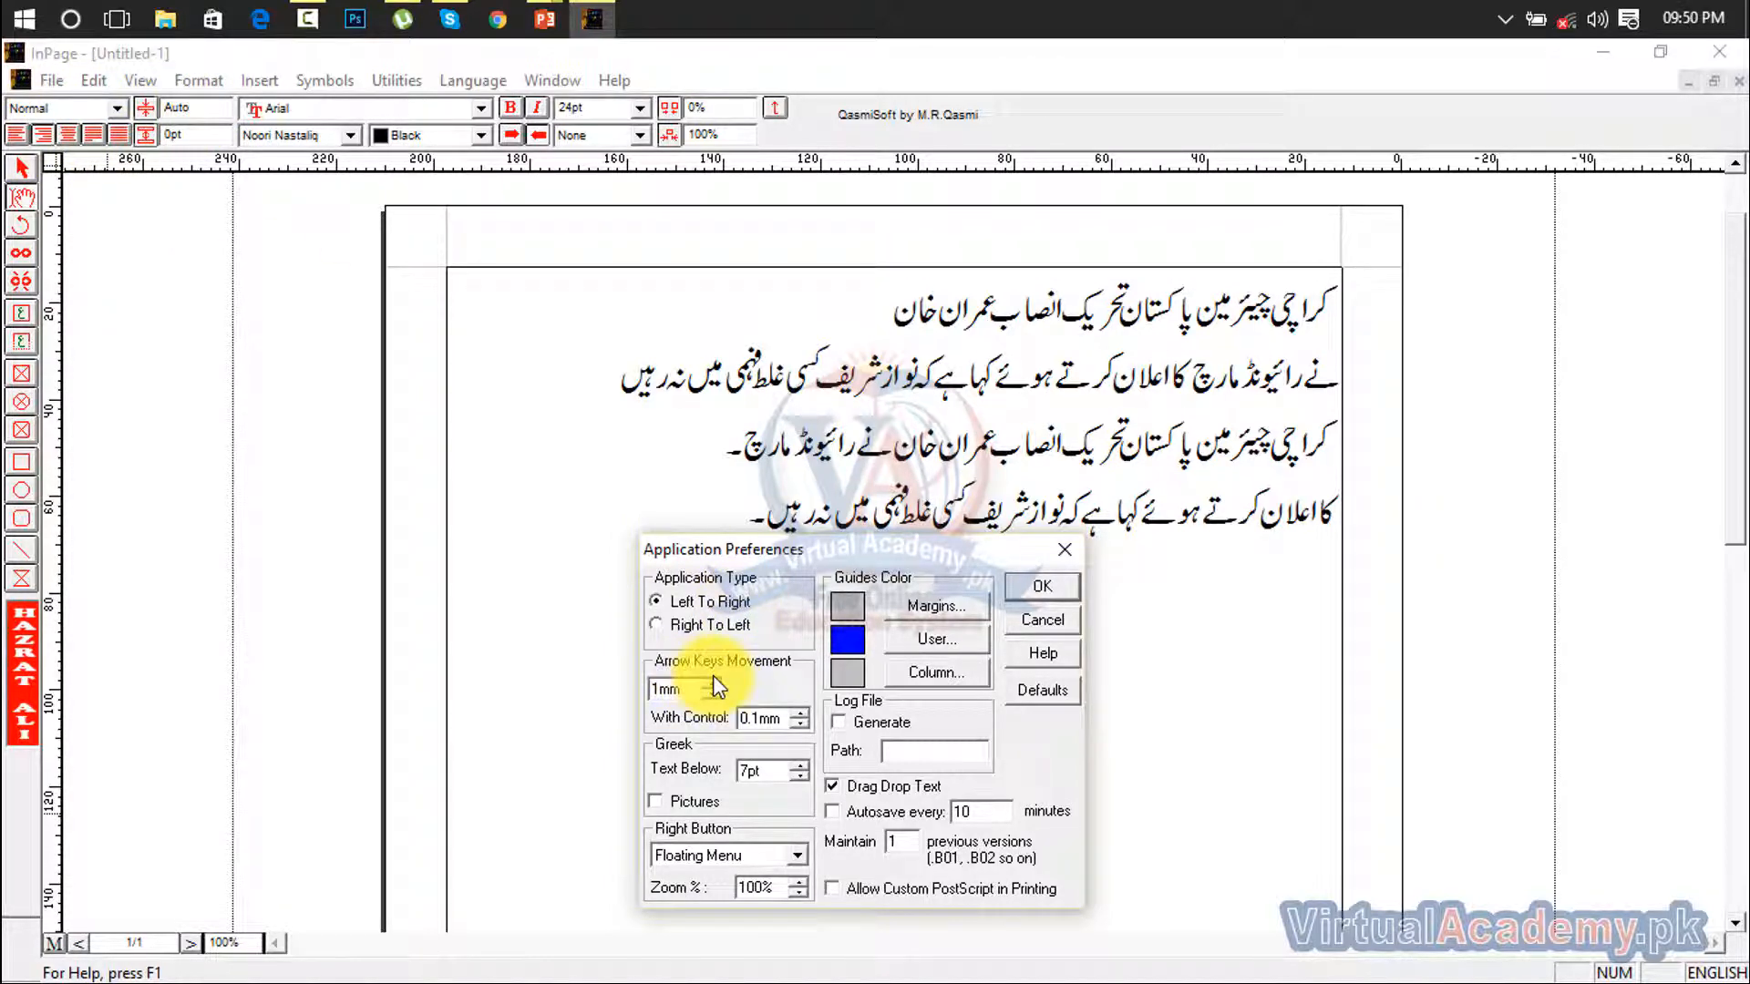
click(939, 607)
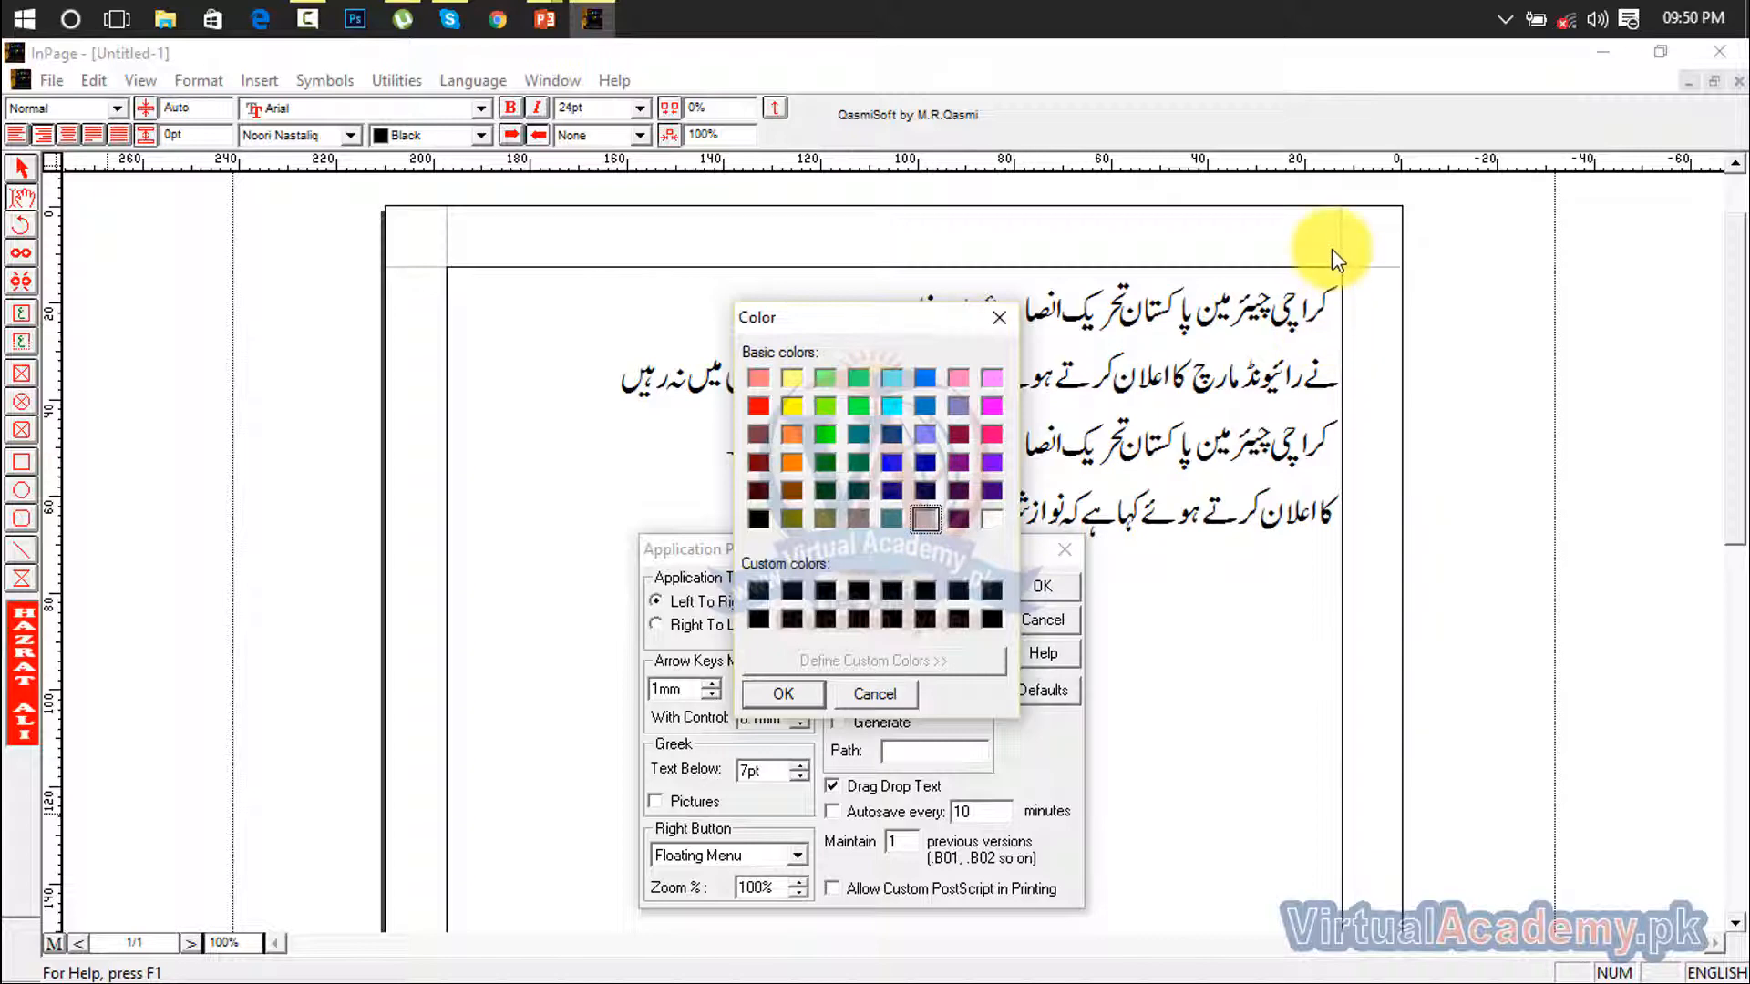
click(892, 462)
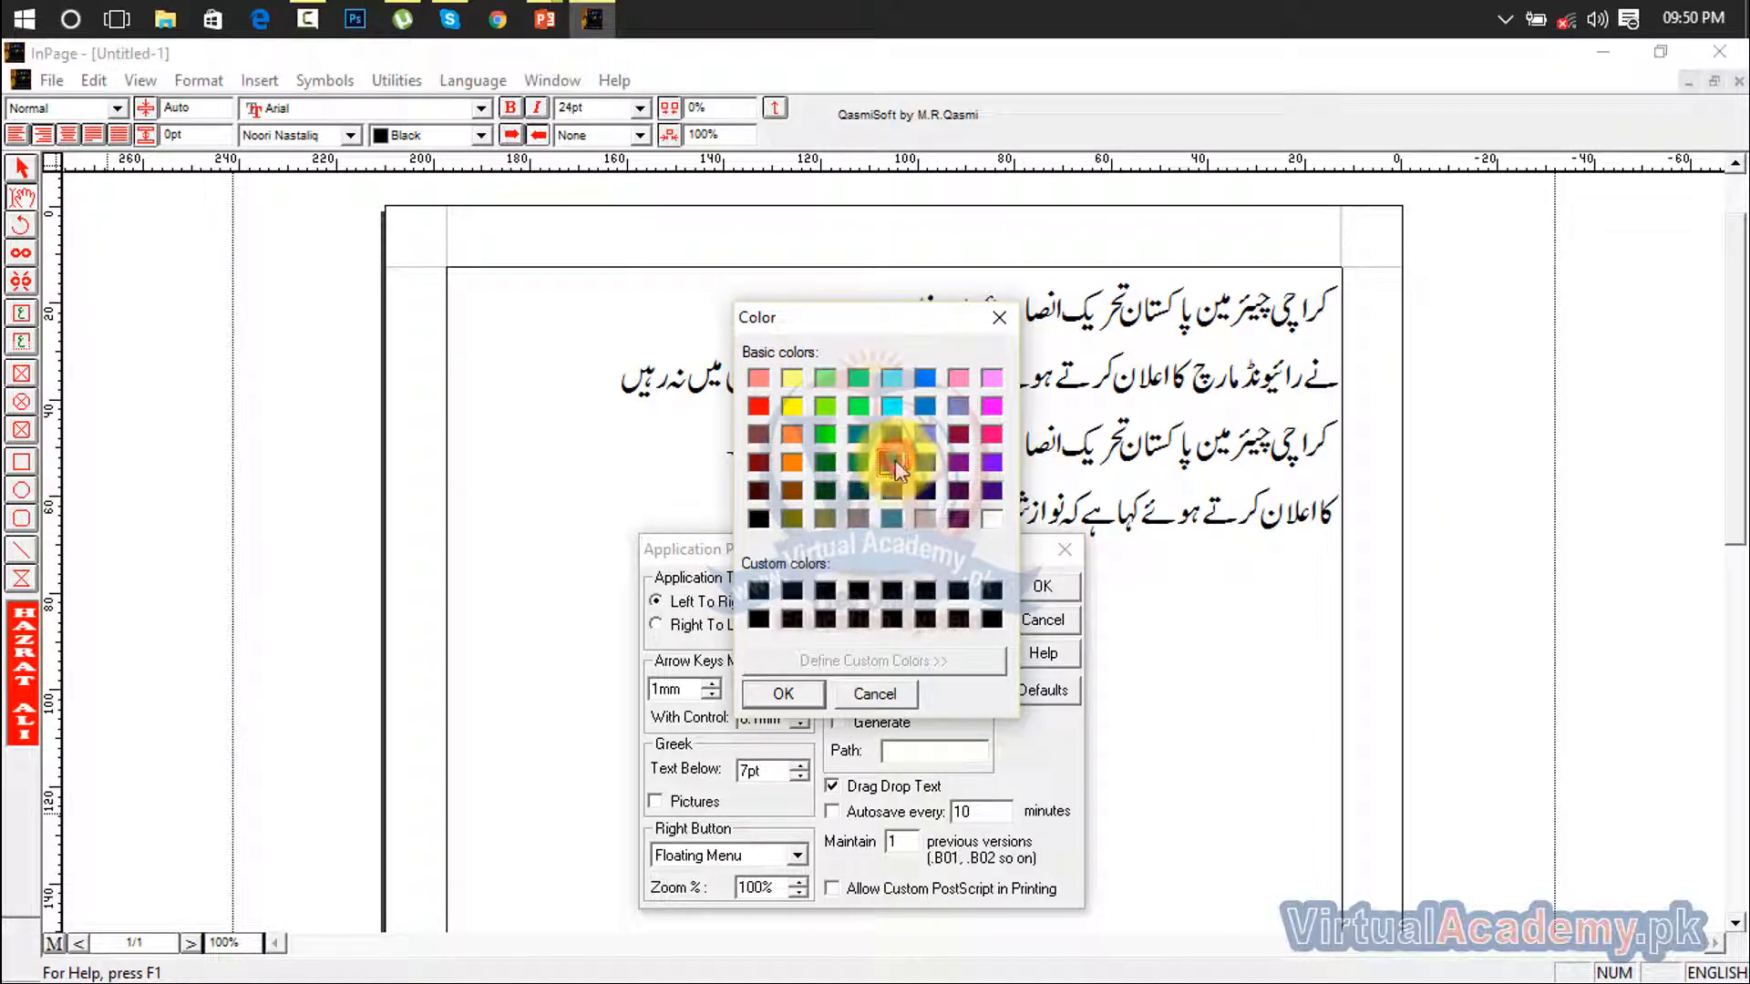
click(783, 695)
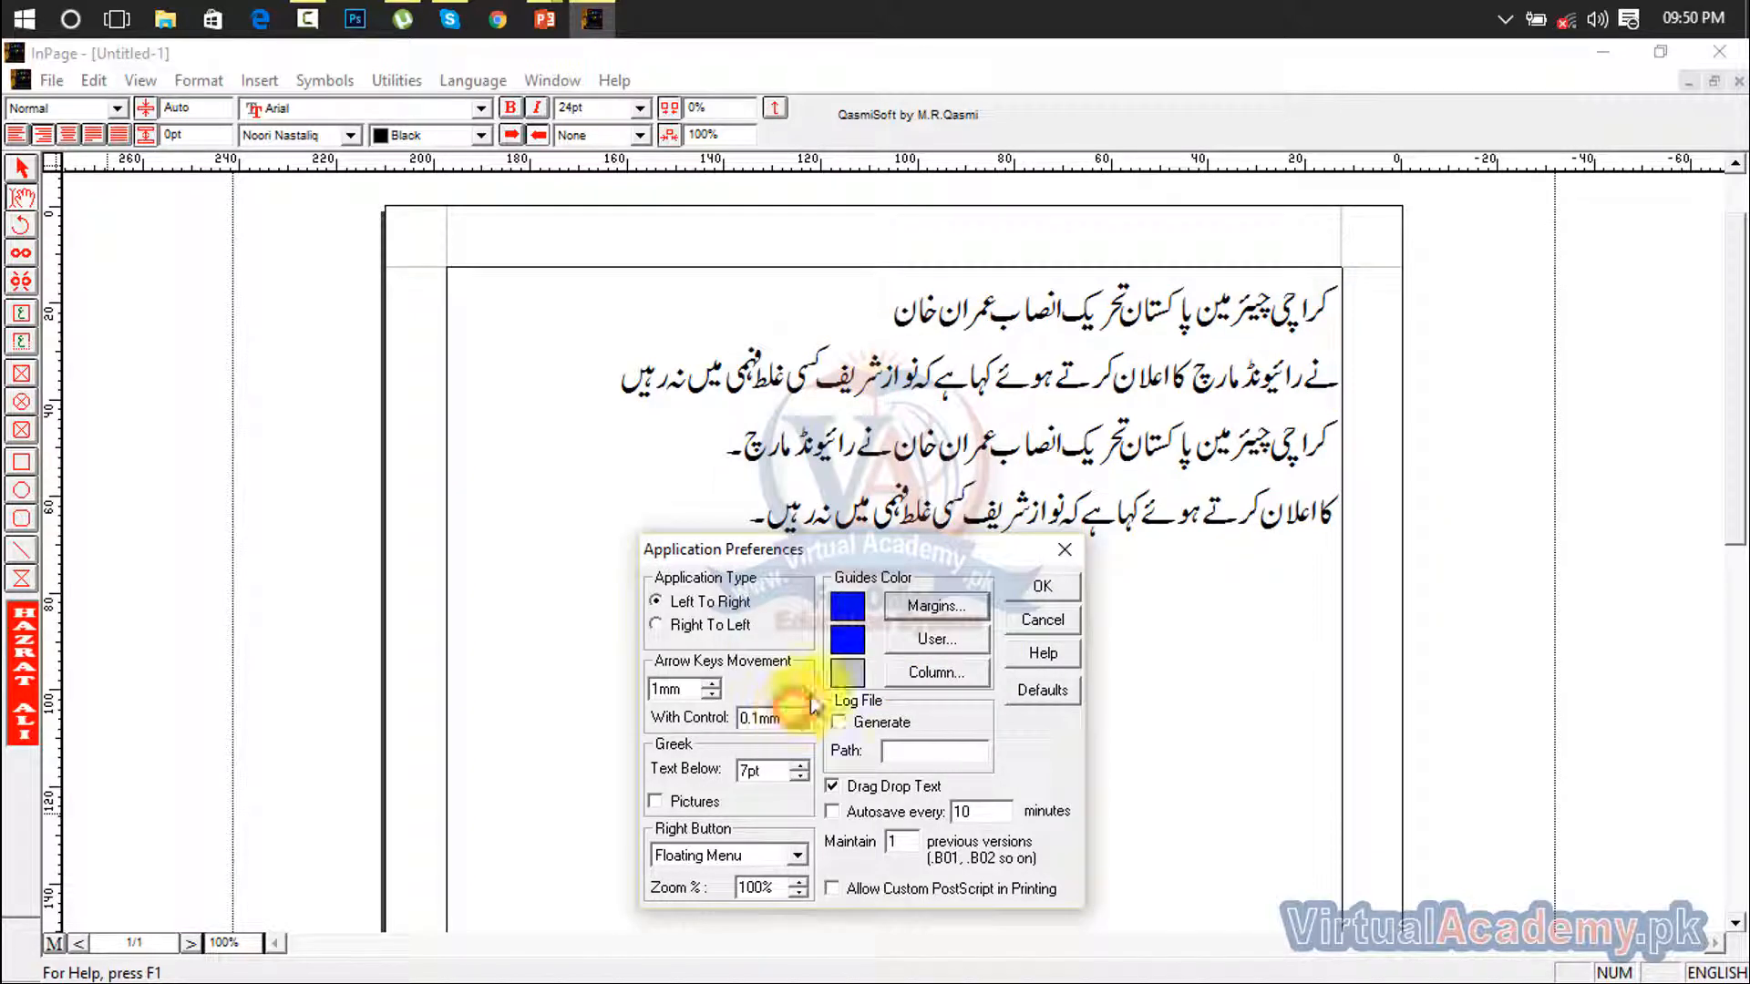
View the colour choices for the user guides and the column guides, keeping their present colours
click(945, 644)
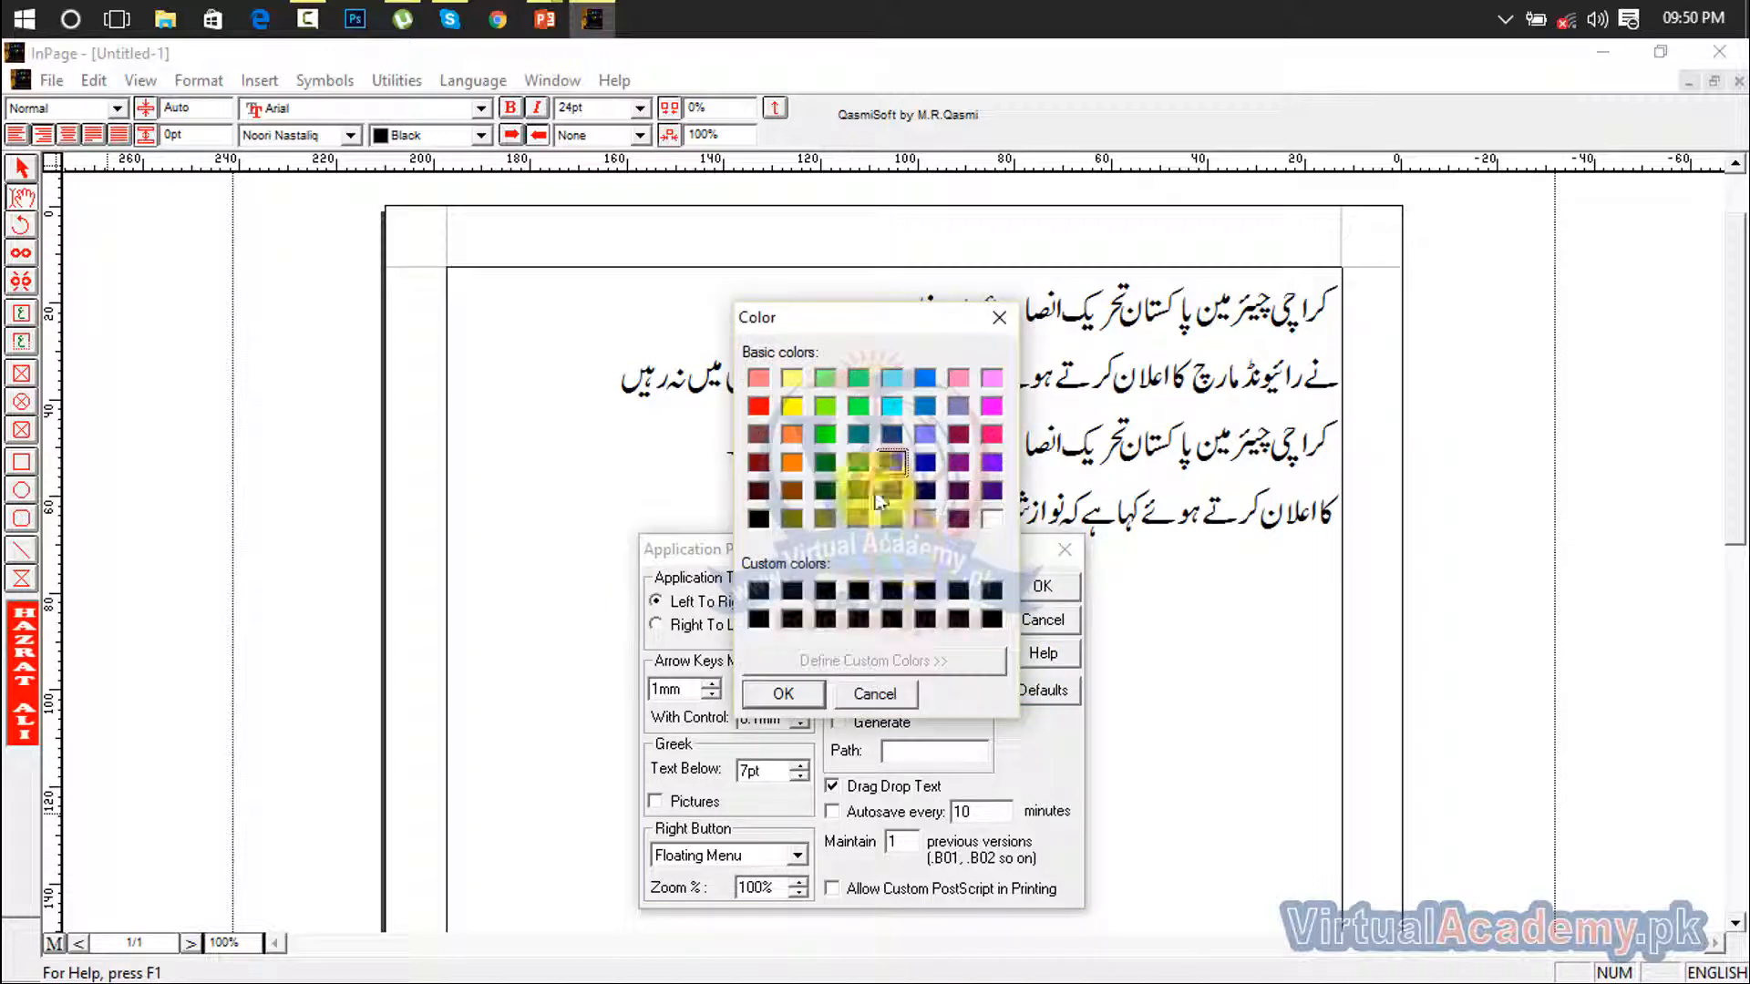
click(999, 317)
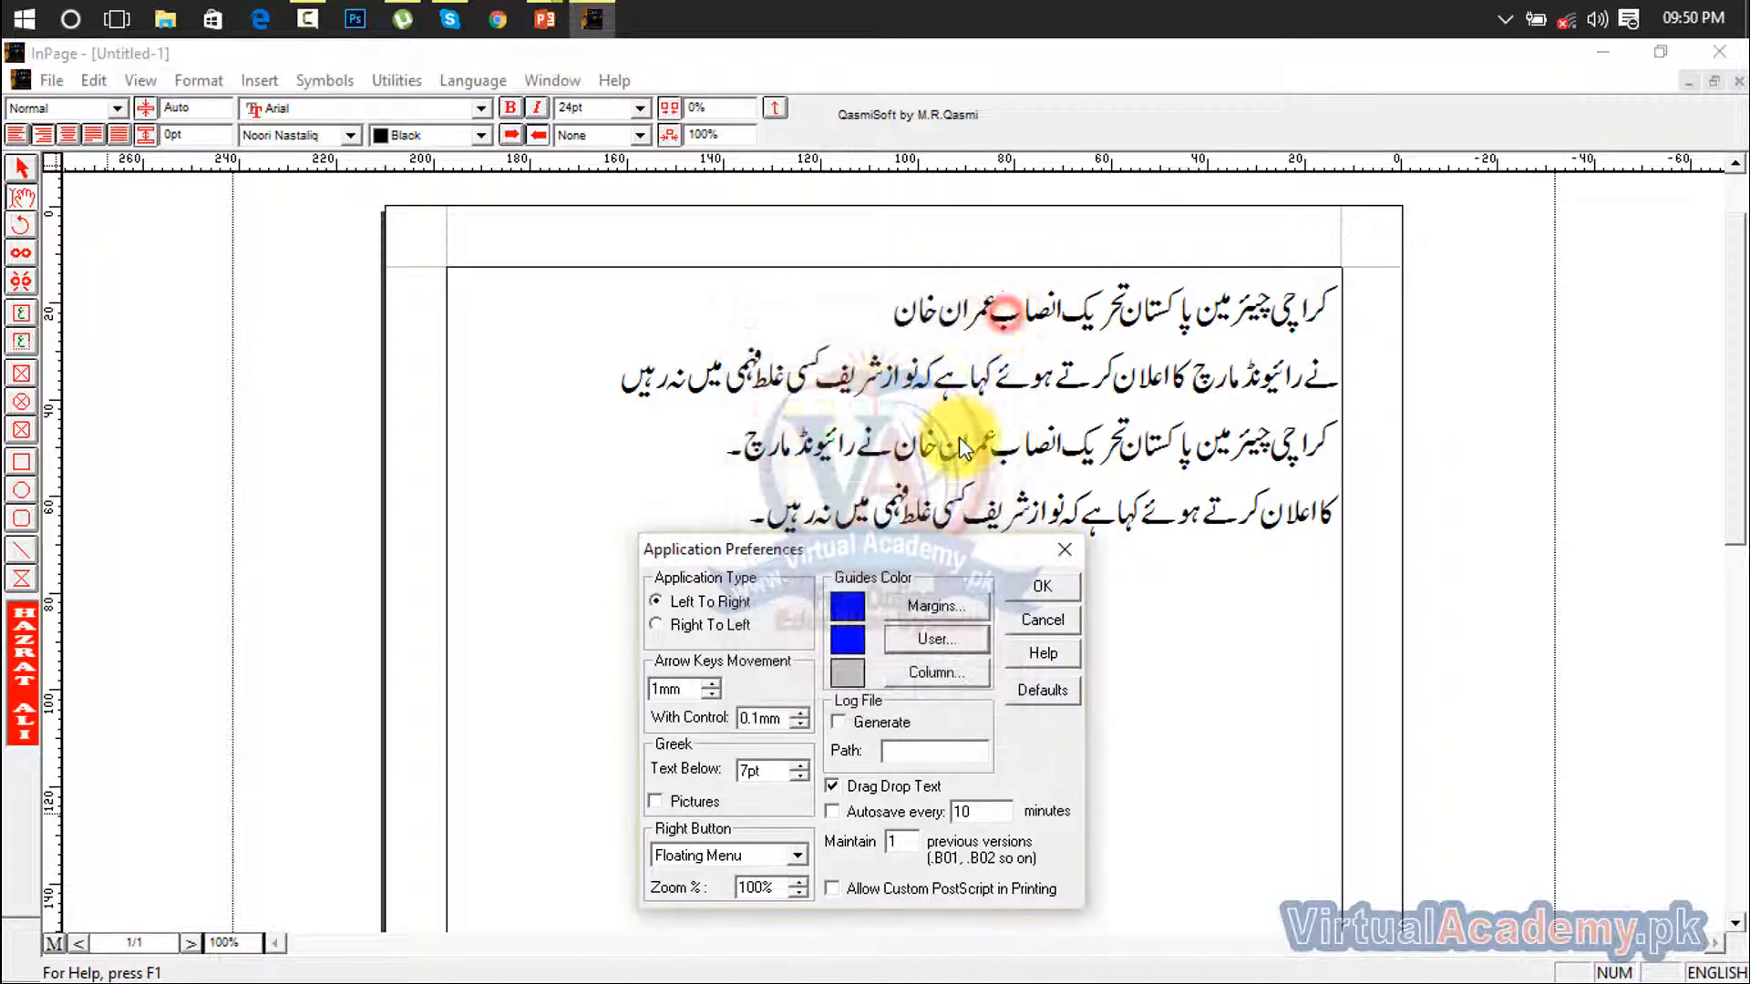
click(939, 668)
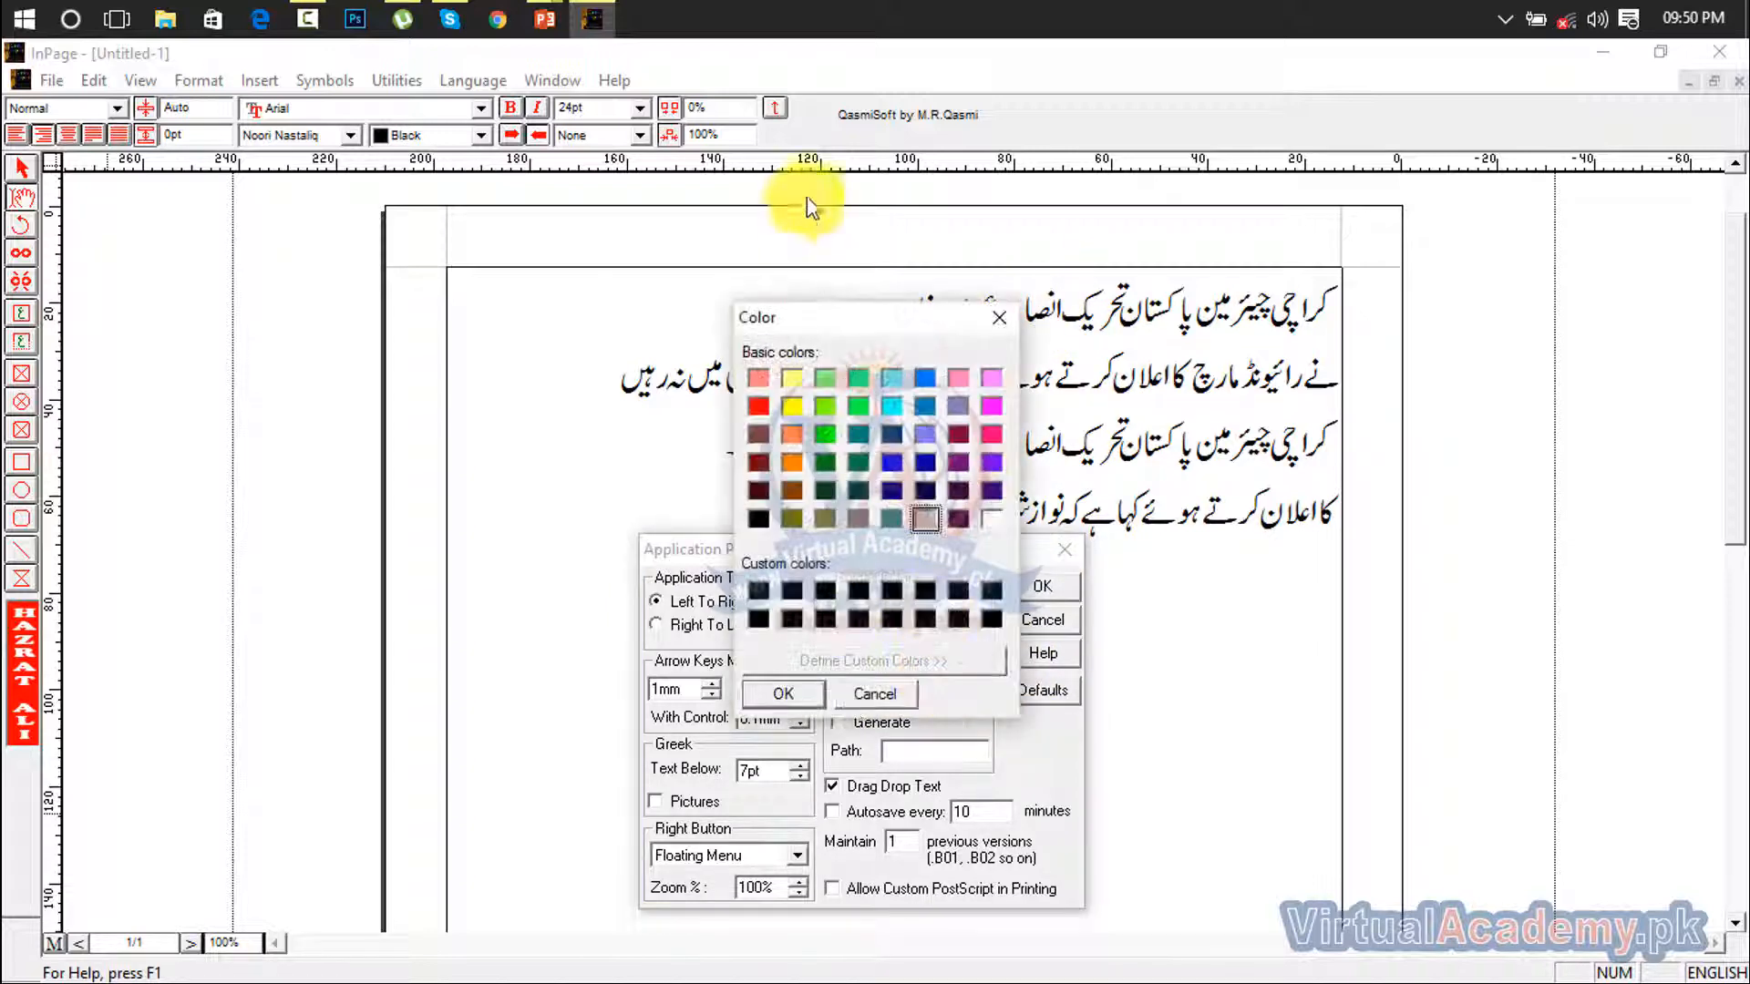
click(1001, 319)
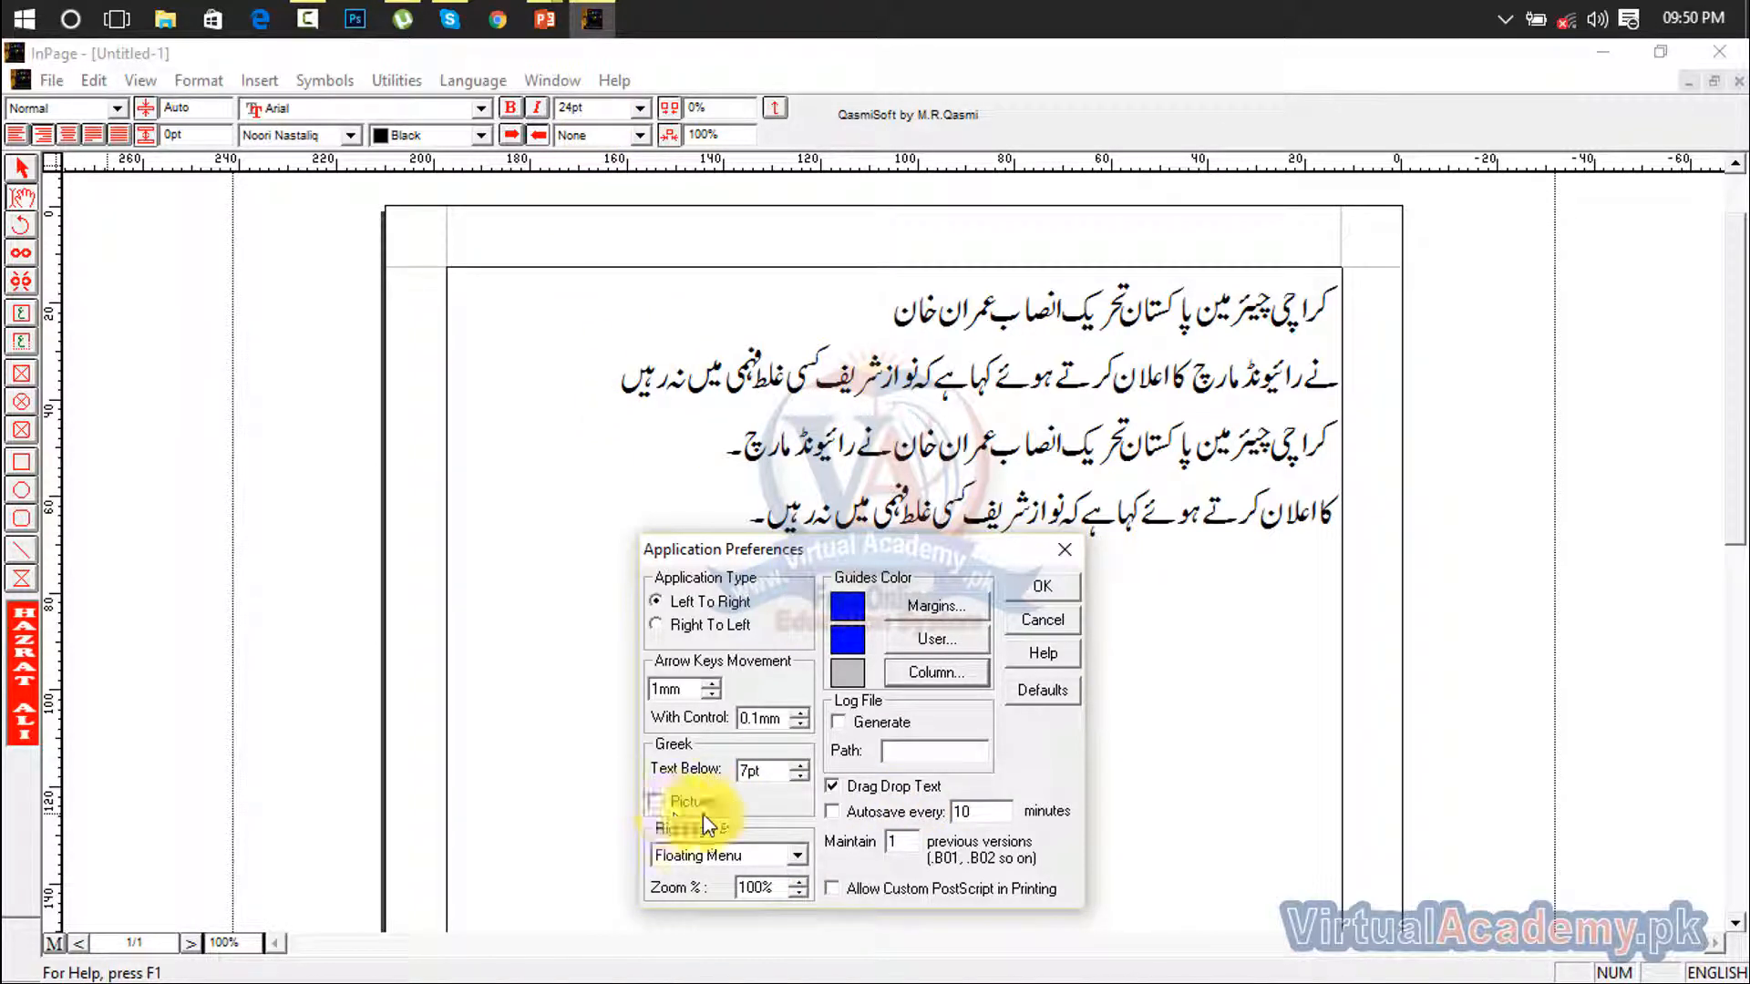
Toggle log file generation on and off, keep drag-and-drop text enabled, and close the application preferences without applying the changes
click(842, 721)
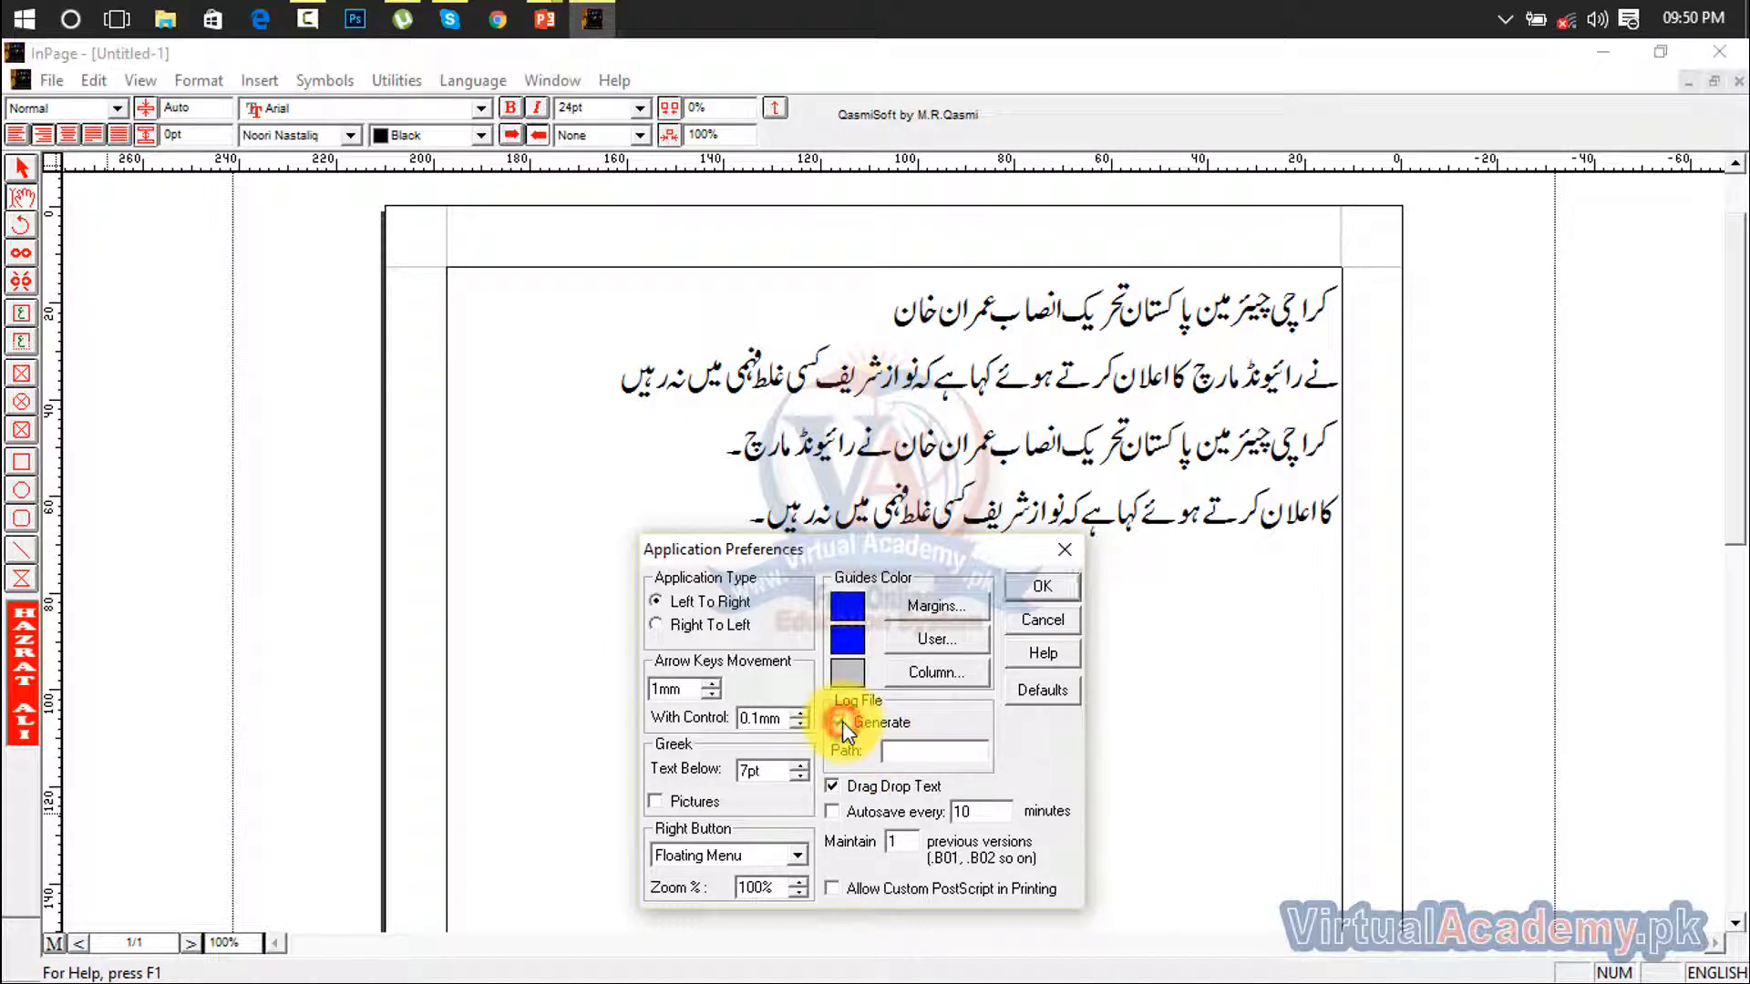
click(843, 721)
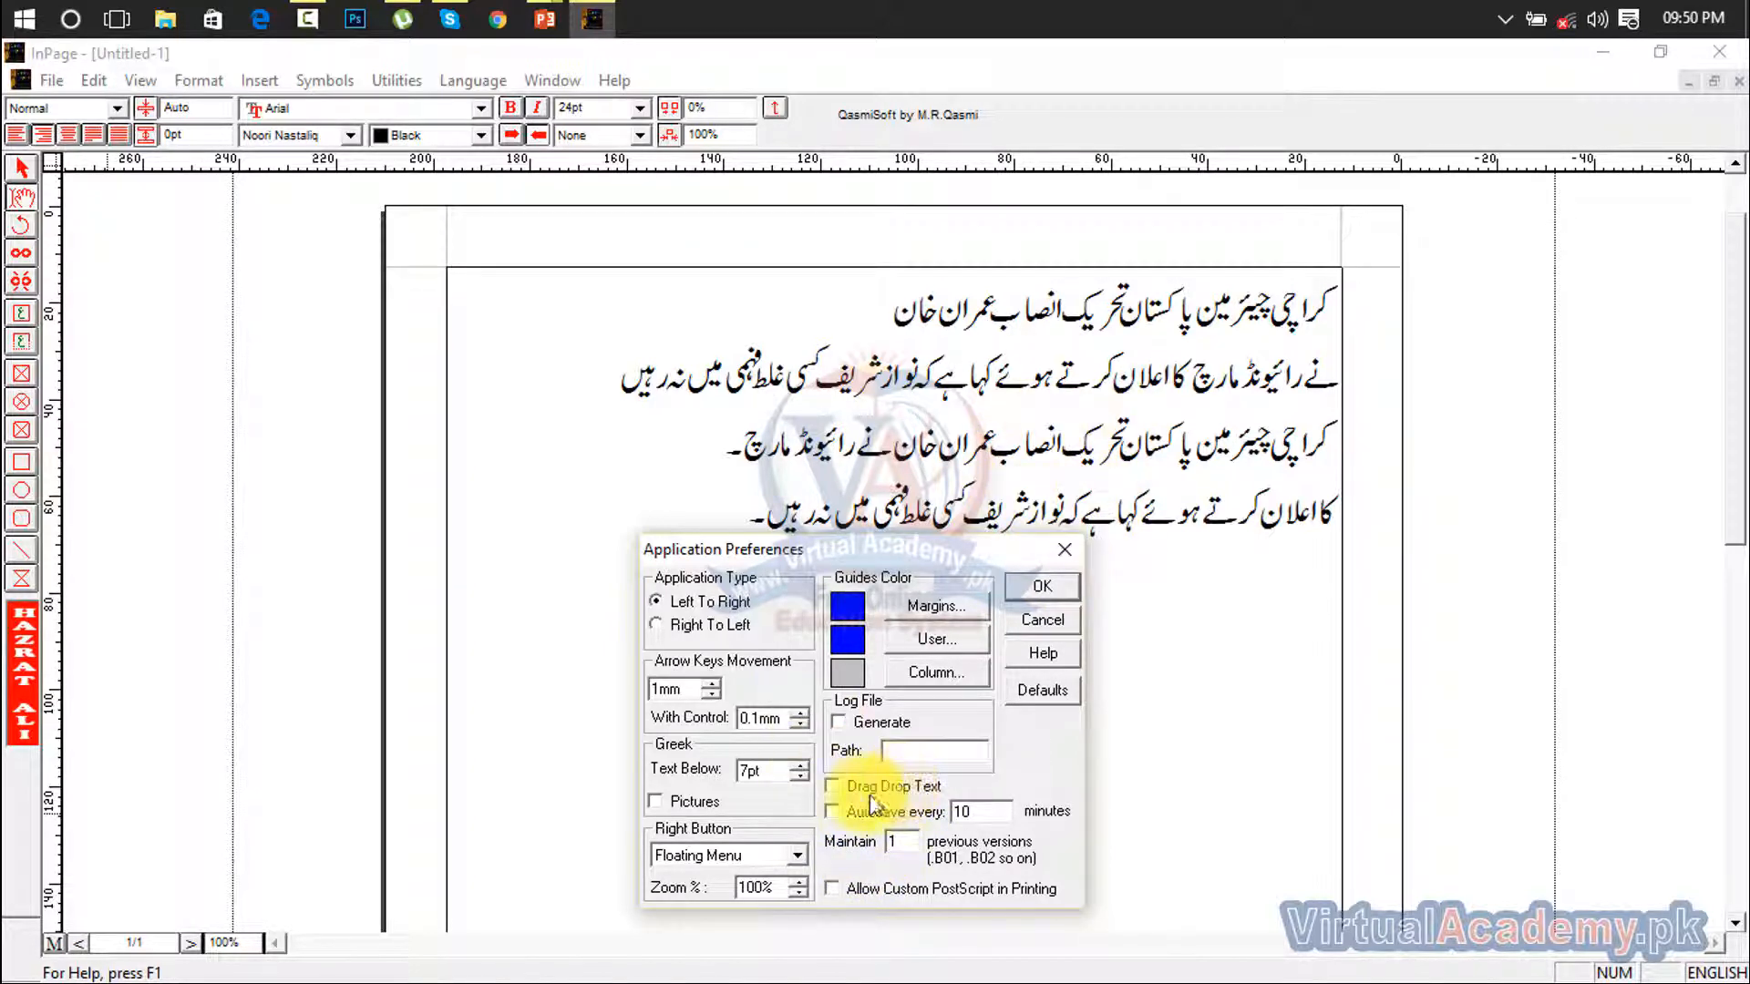
click(860, 789)
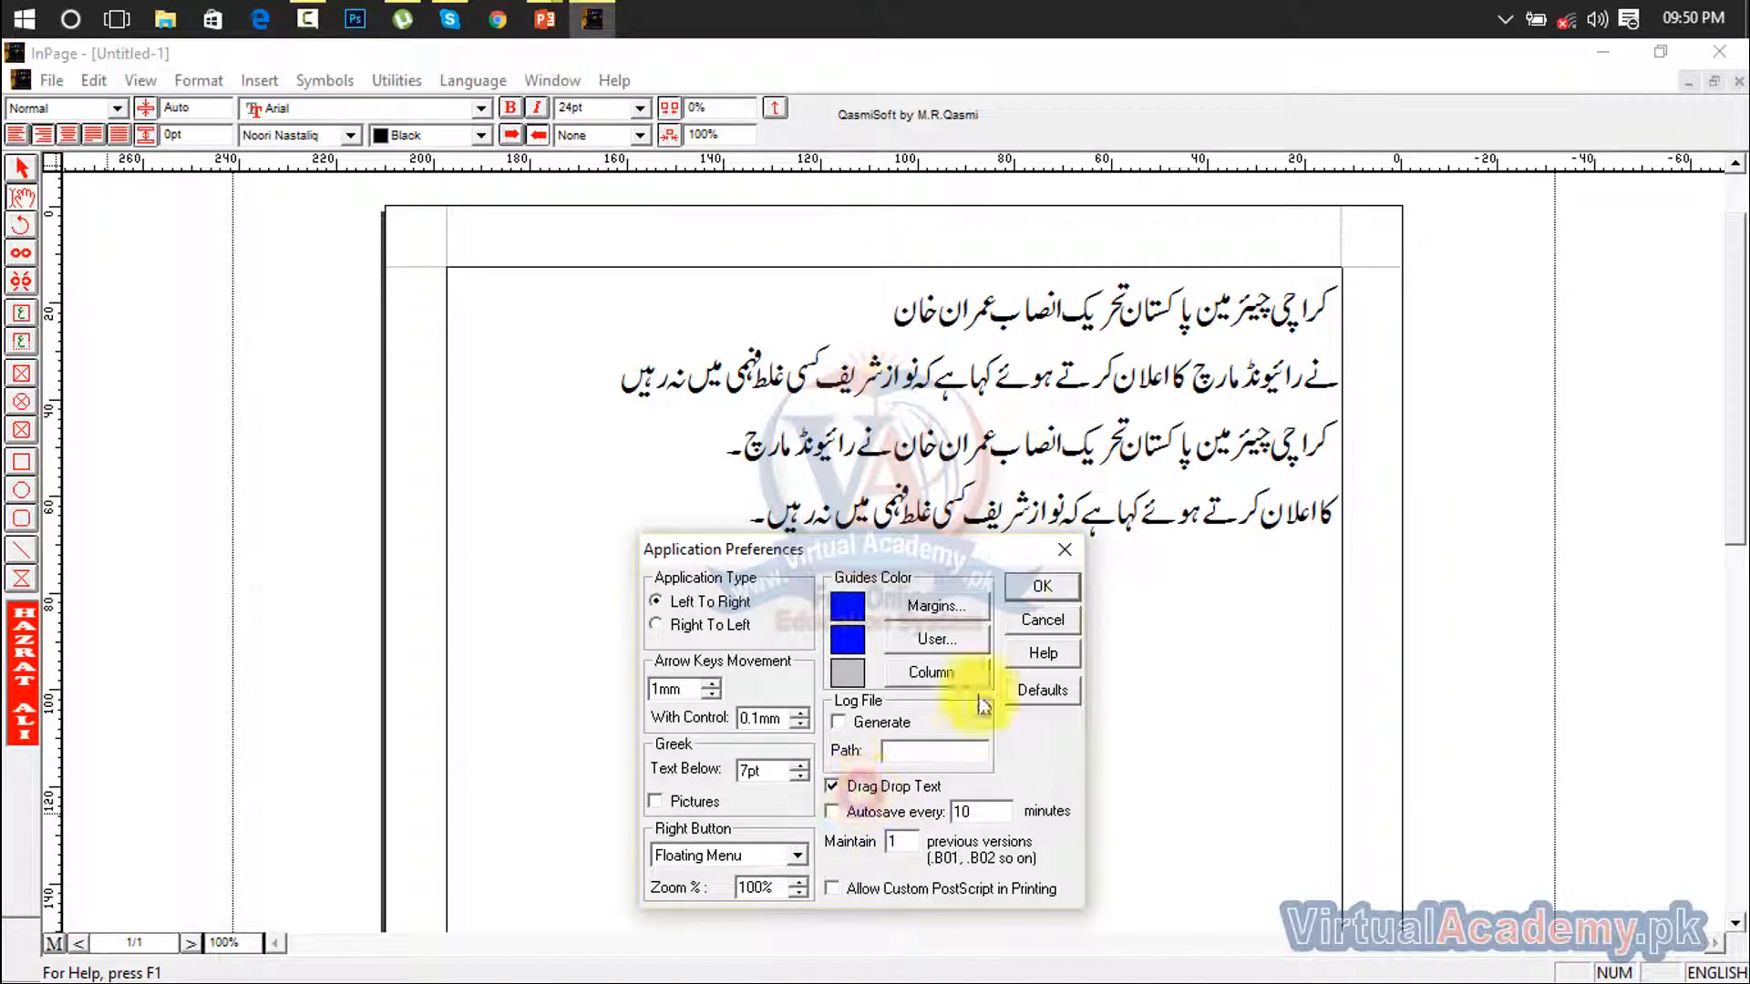
click(1061, 548)
Open the document preferences and set the general measurement unit to Inches
click(95, 82)
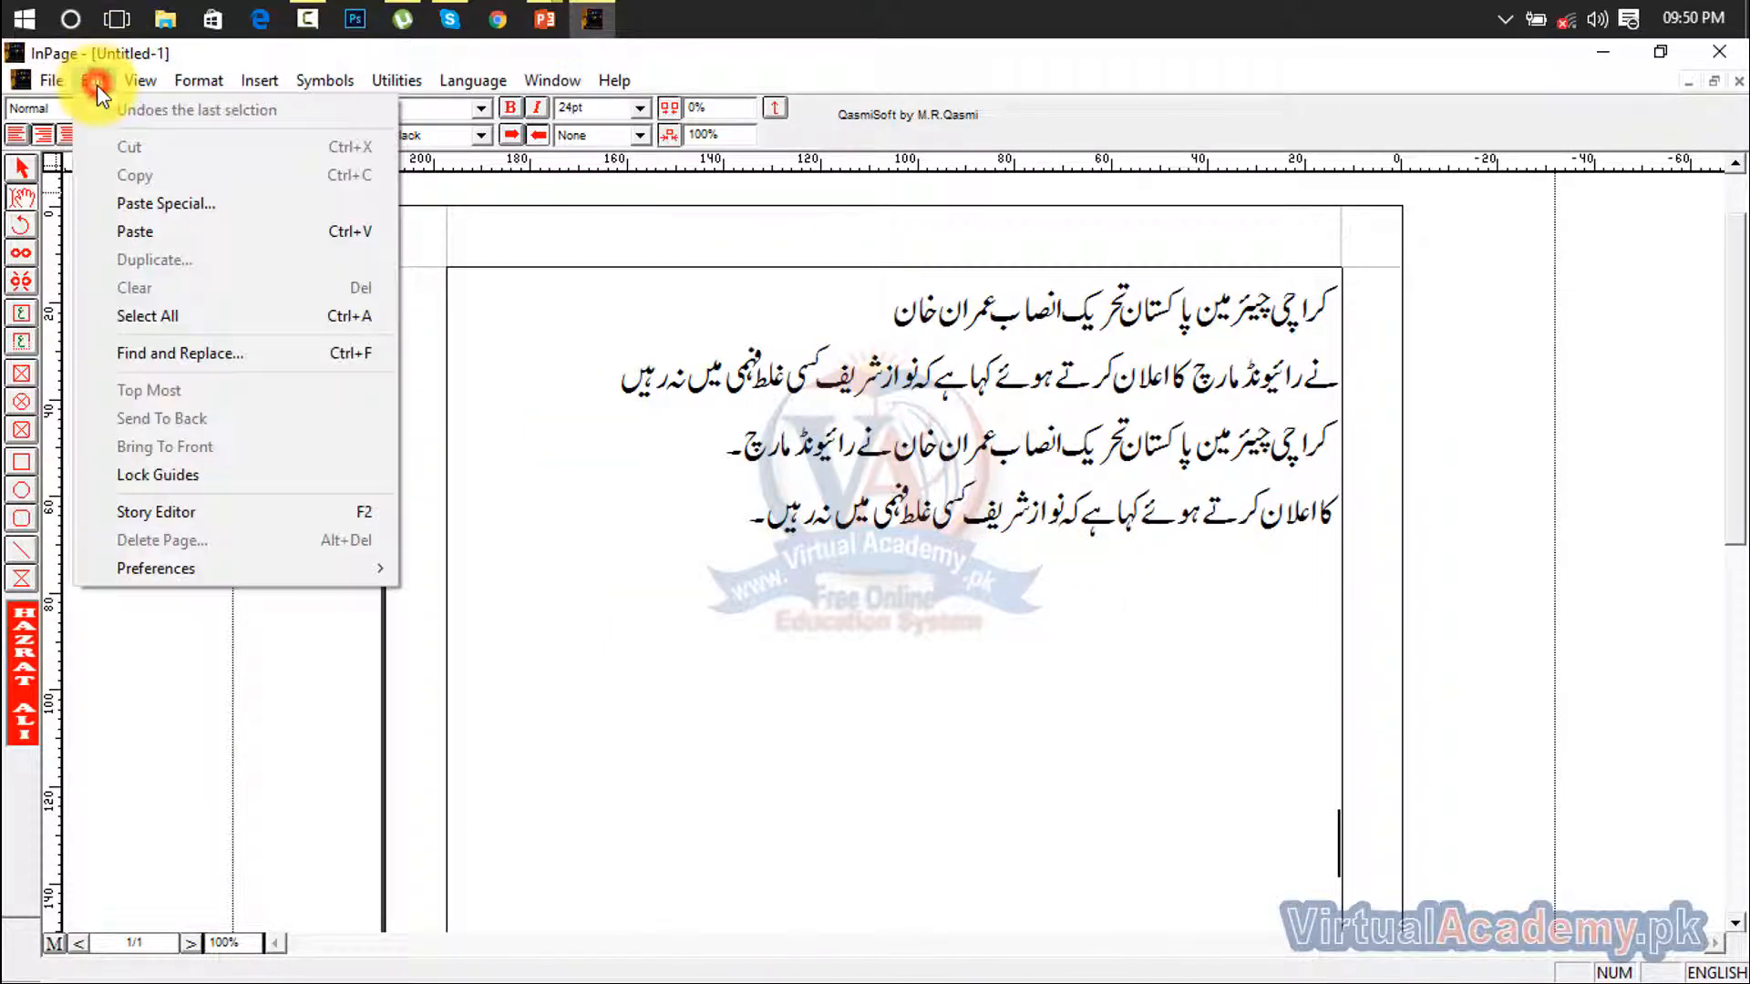
mouse_move(204, 567)
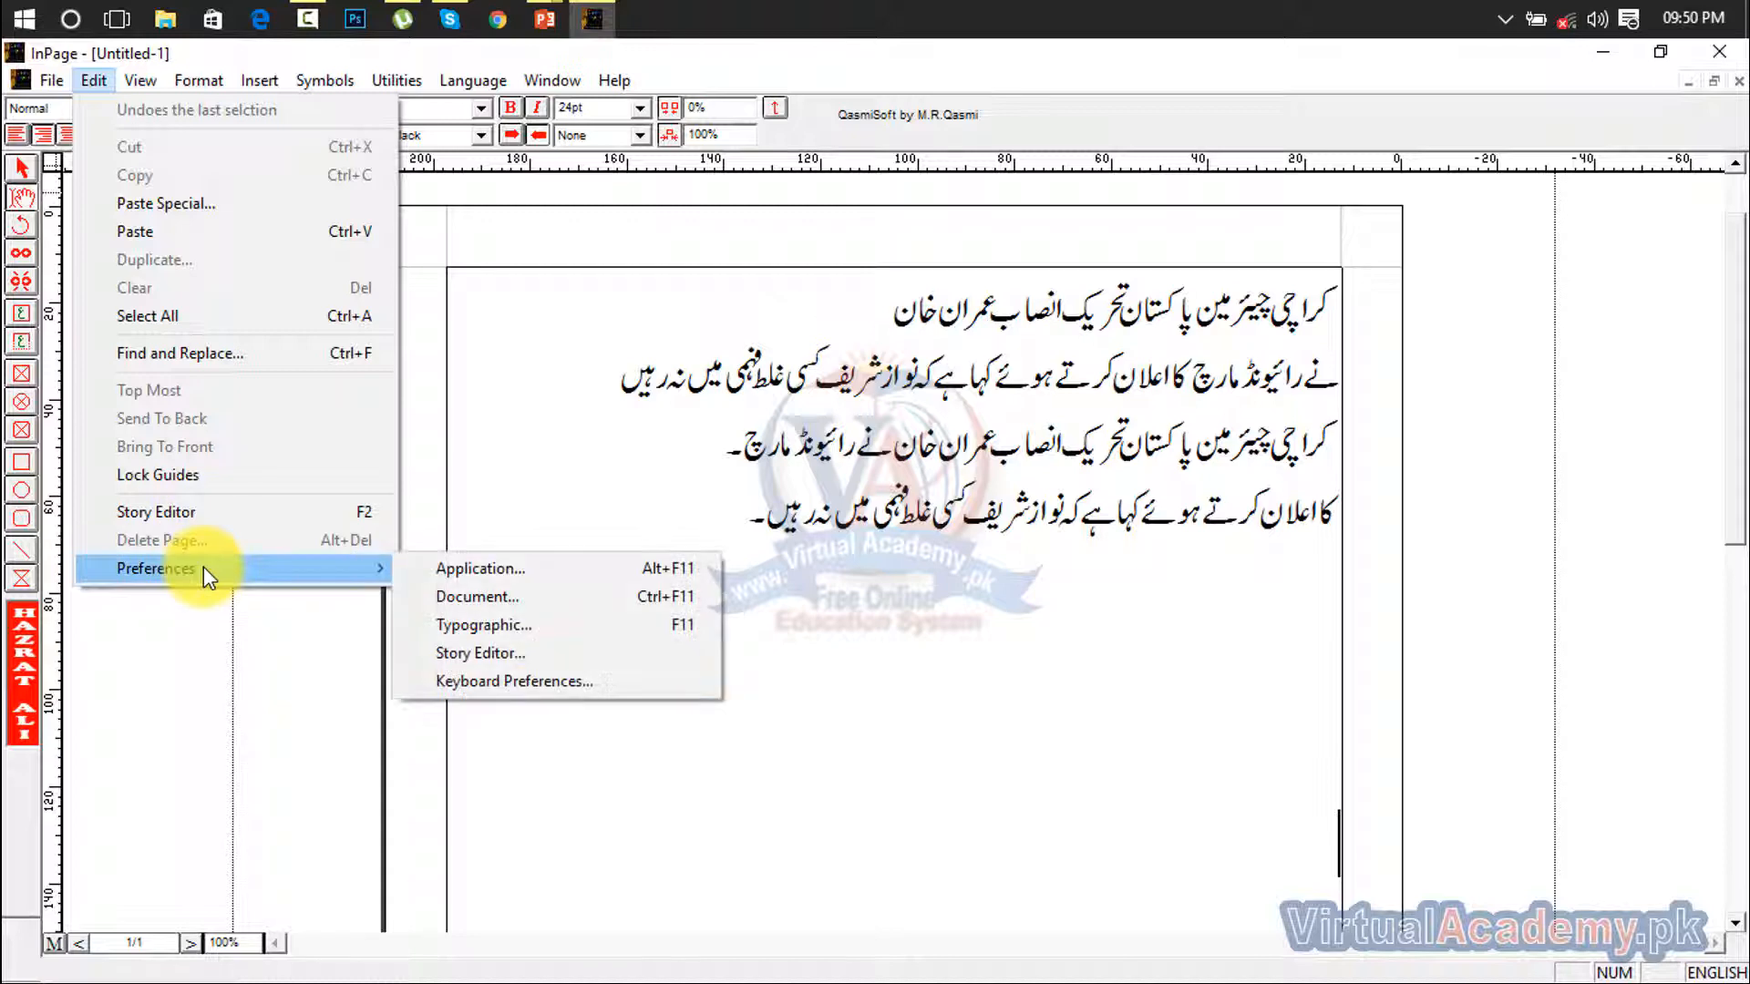
click(452, 596)
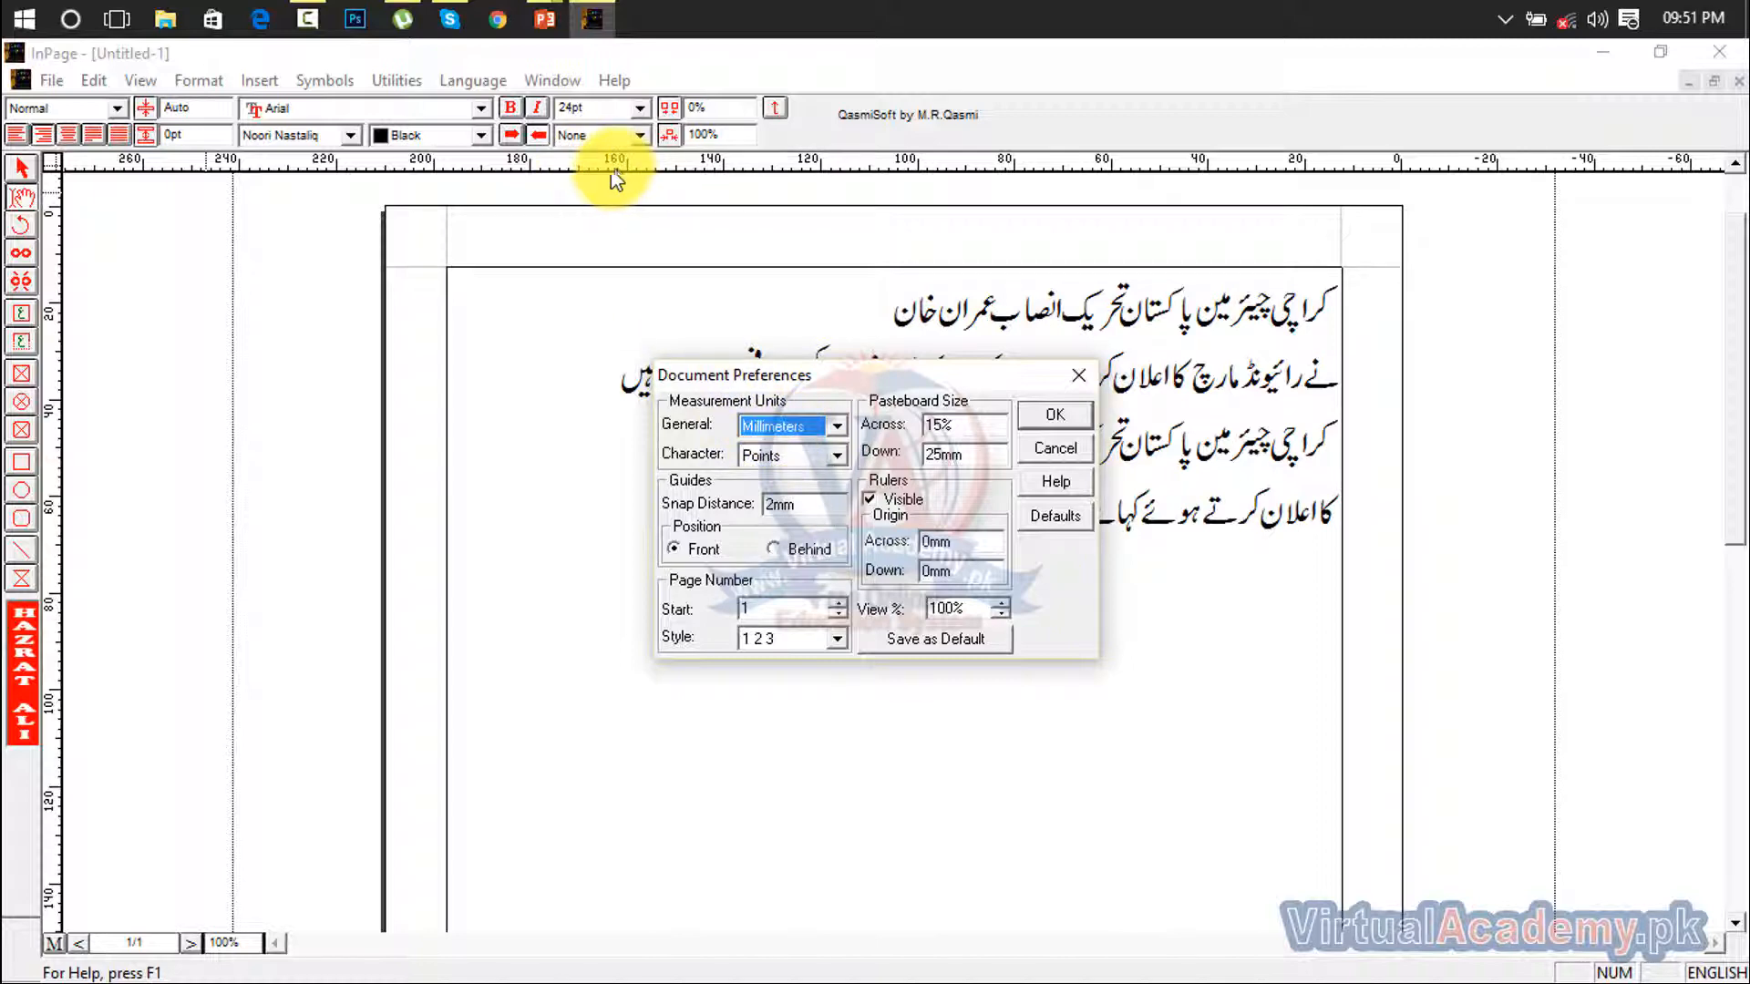
click(837, 427)
click(784, 450)
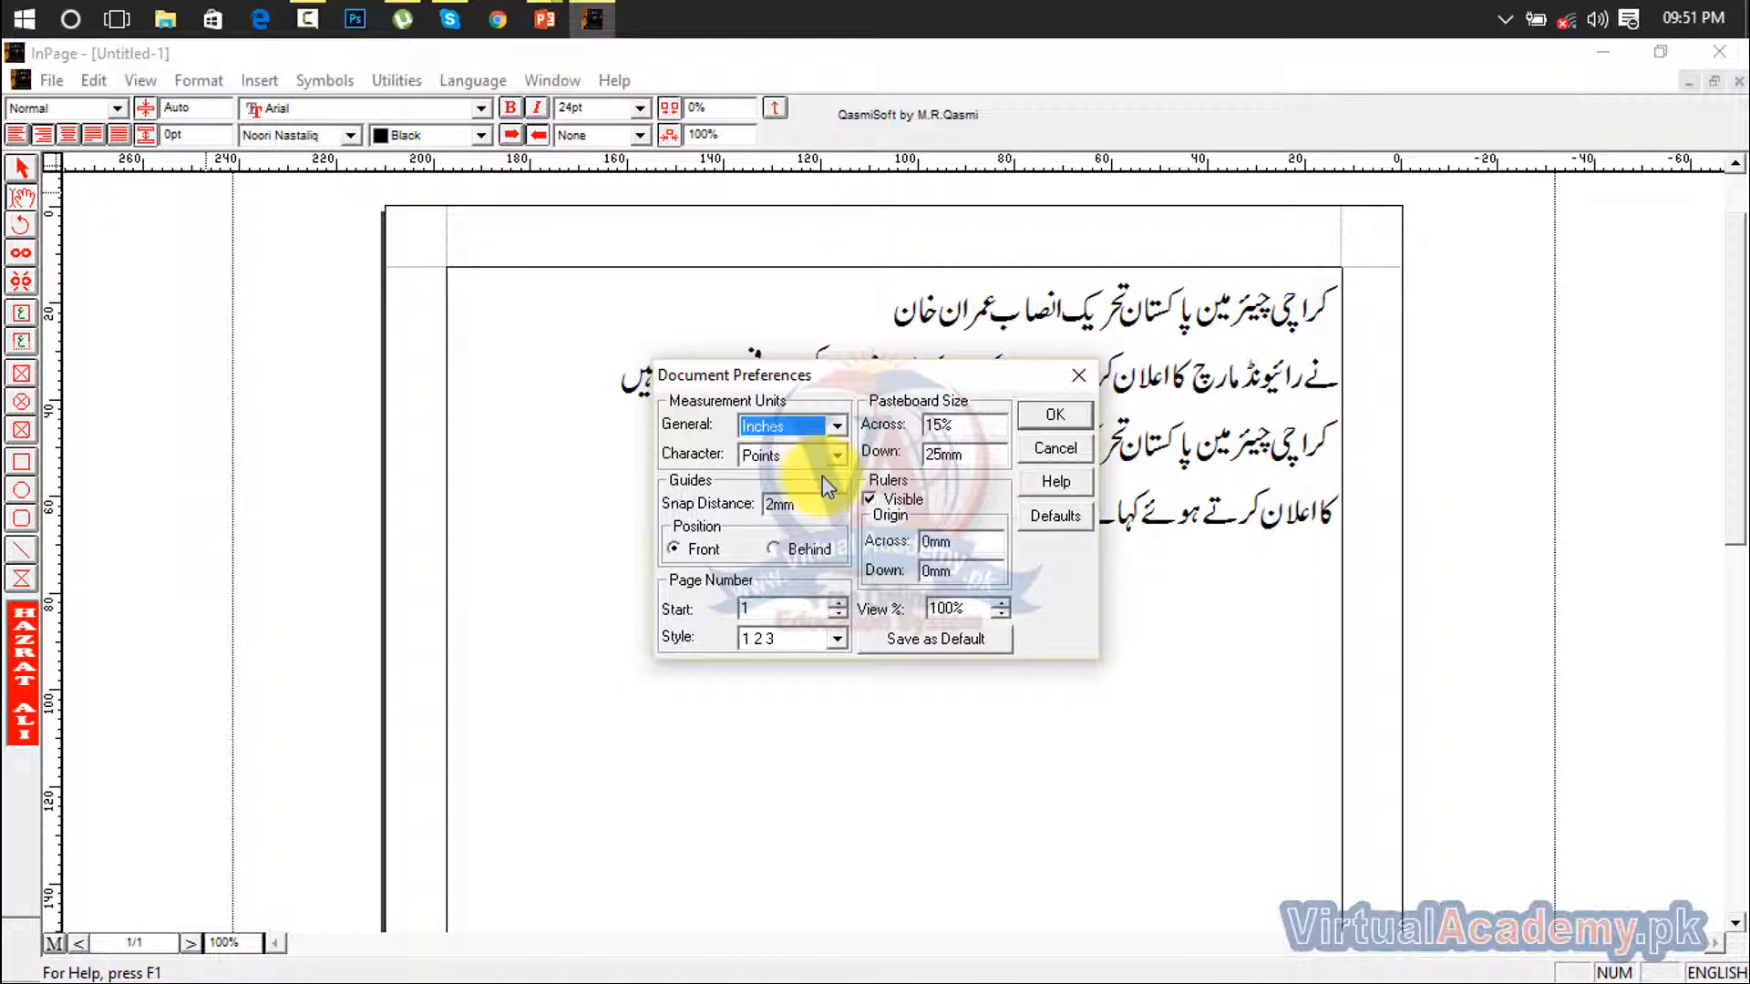
click(836, 426)
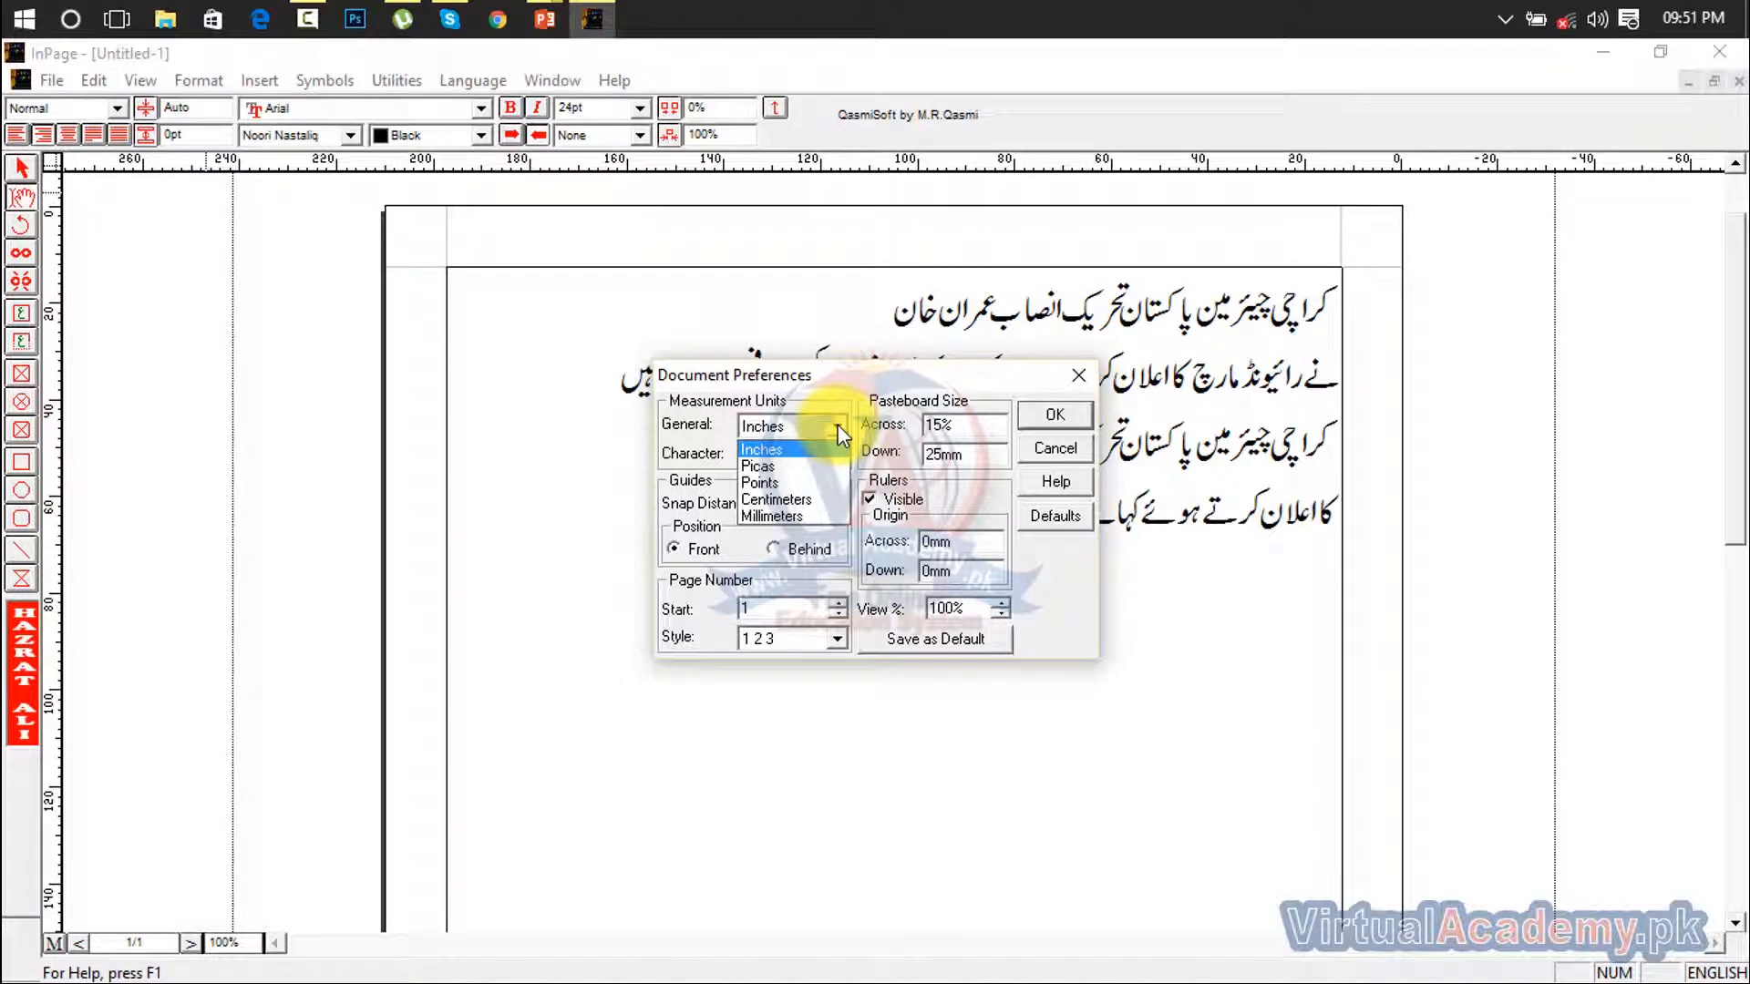
click(838, 426)
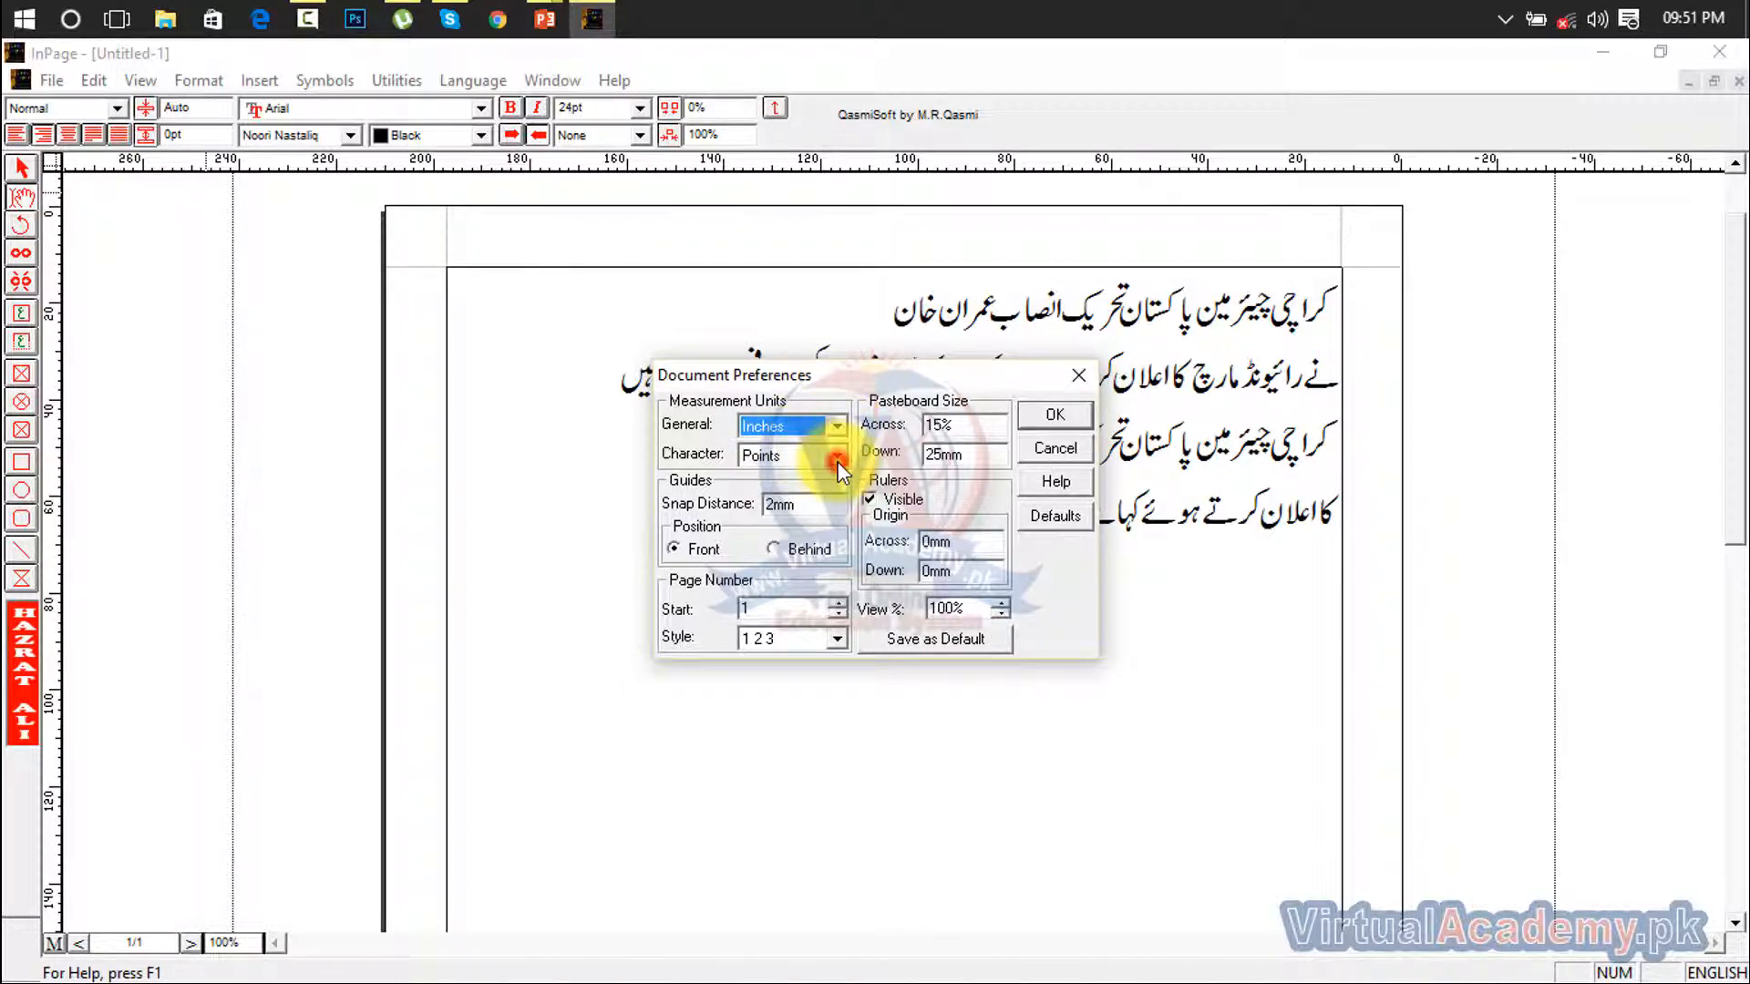
Keep Points as the character unit, turn off ruler visibility, and close the document preferences without applying the changes
click(838, 458)
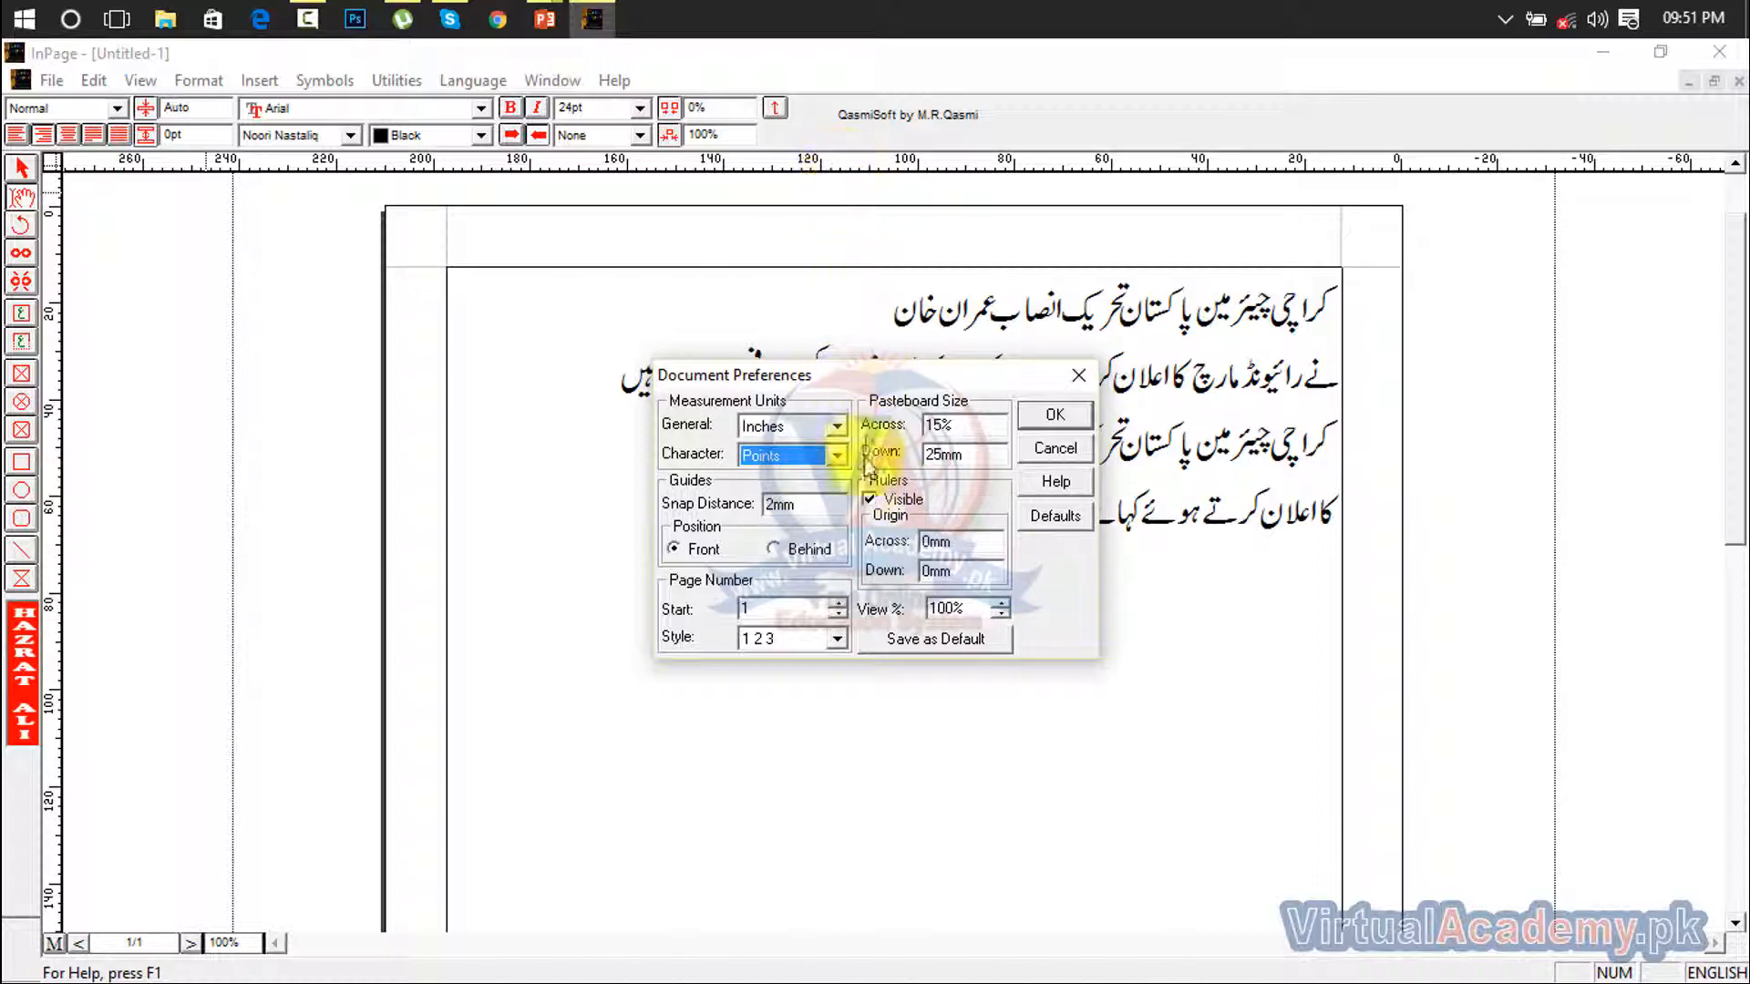
click(873, 503)
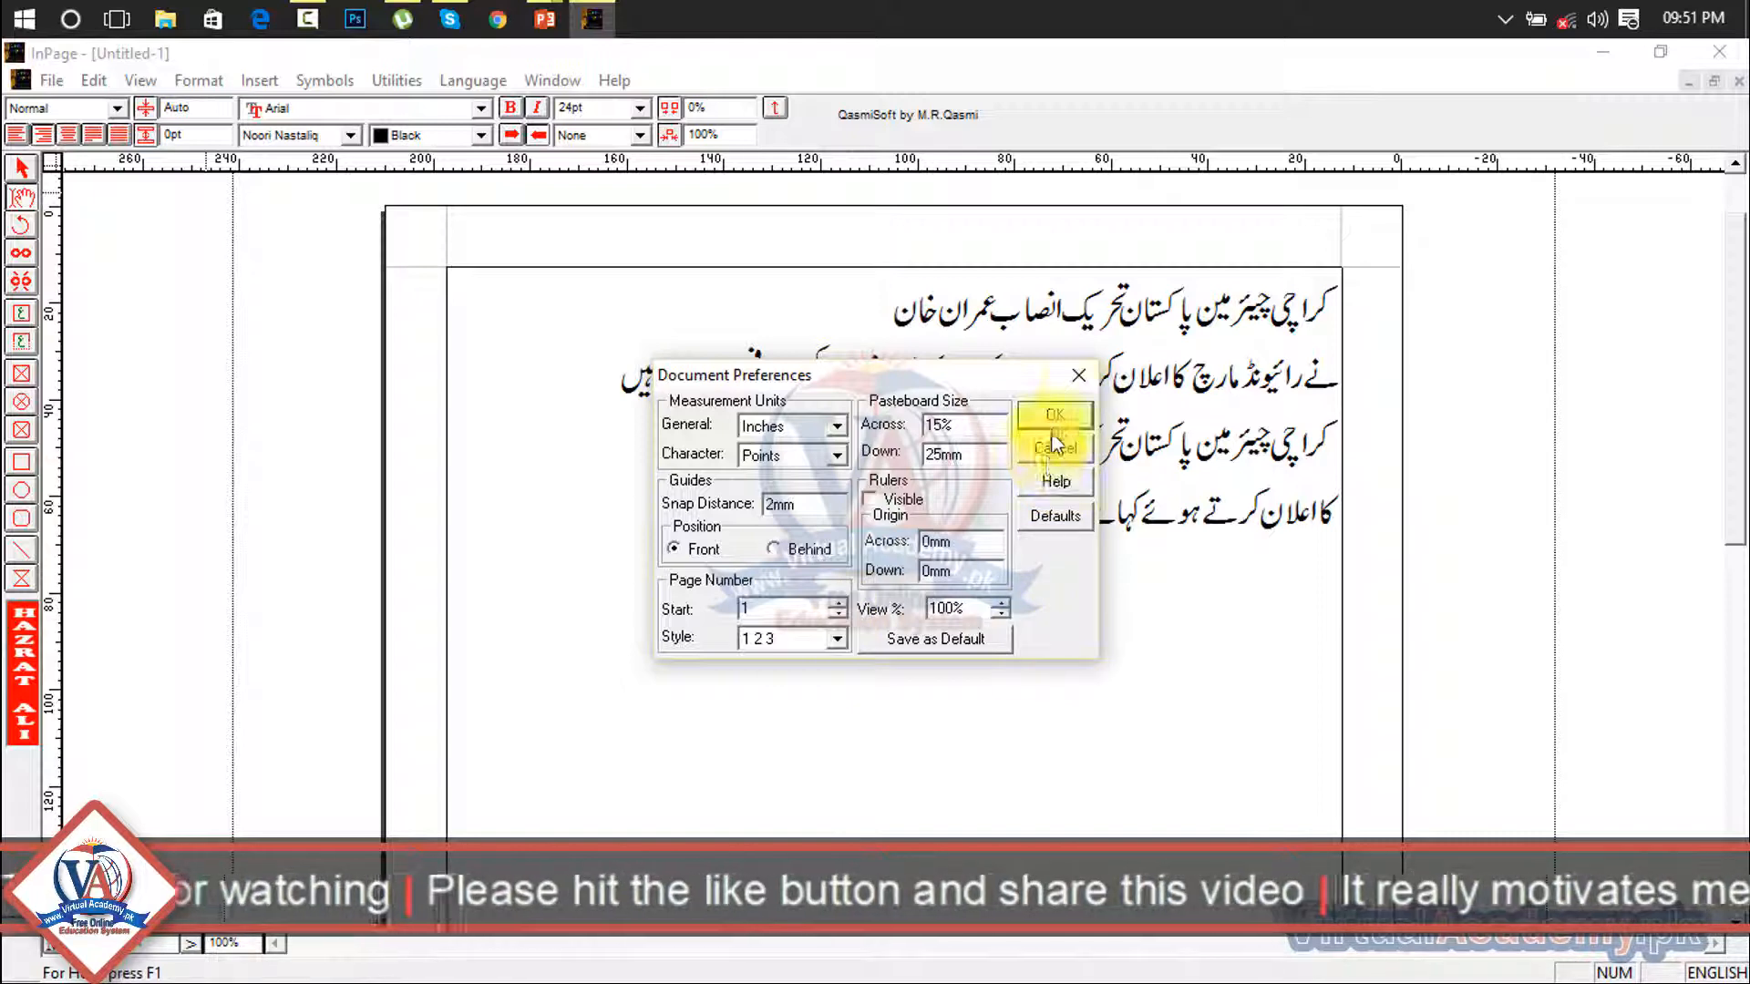
click(1079, 379)
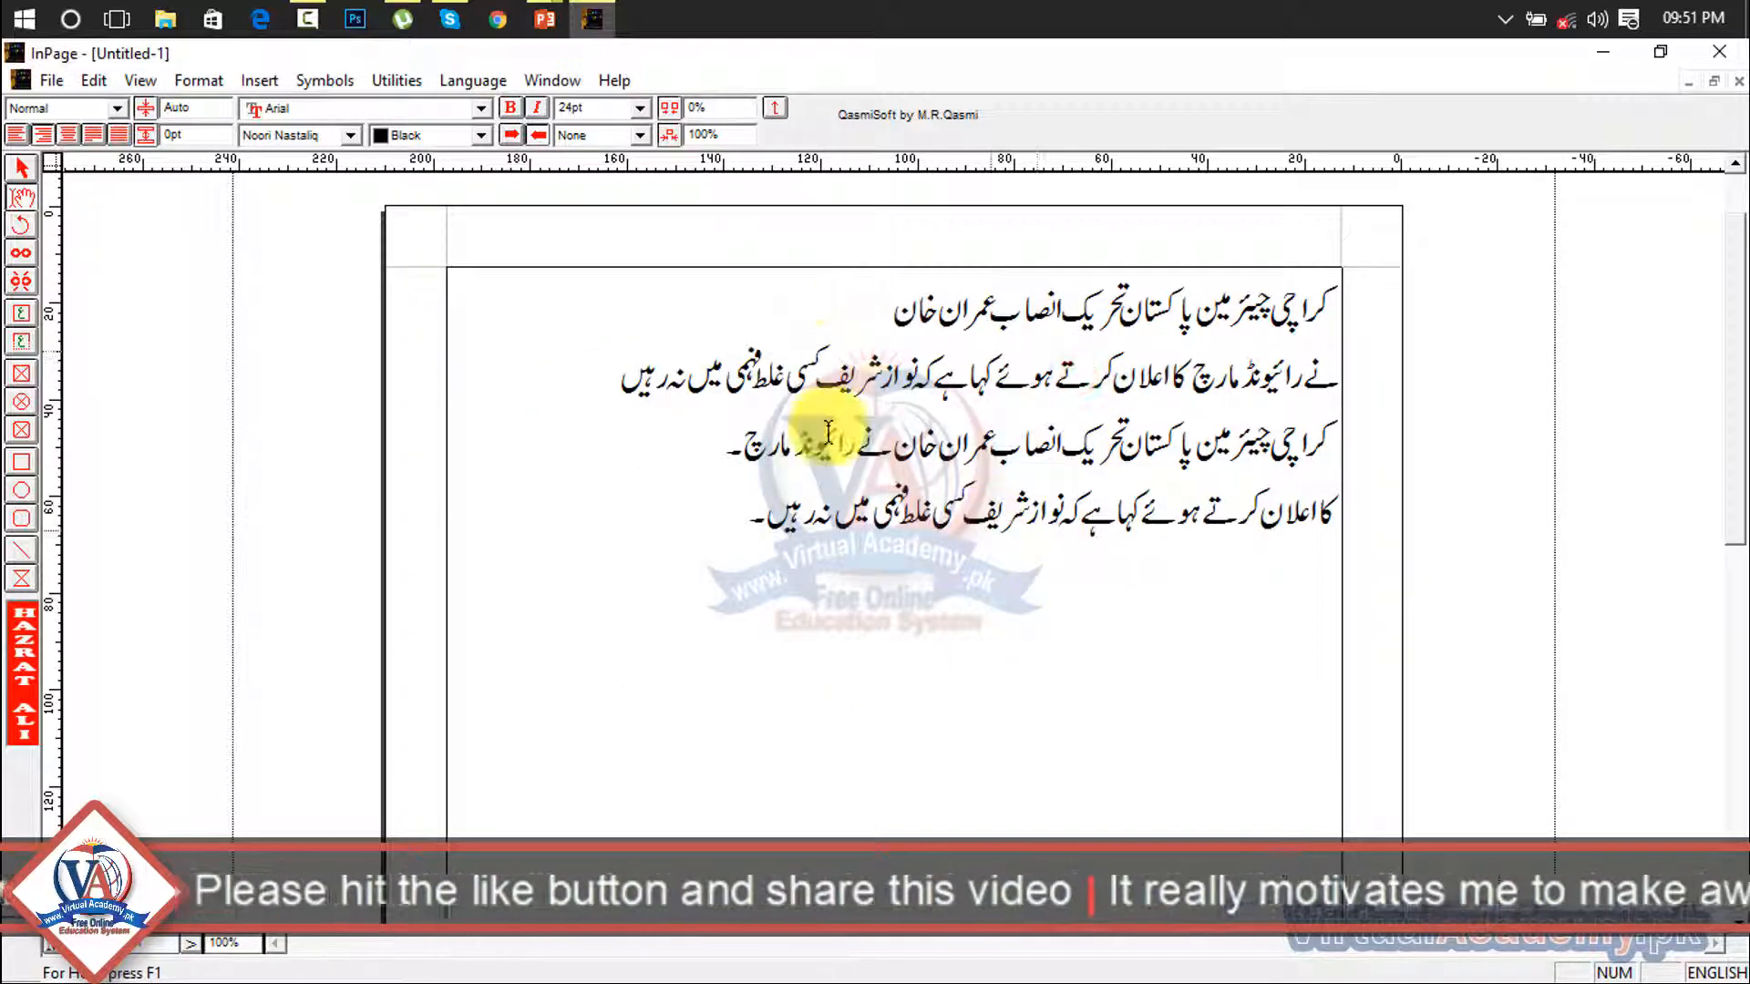
Review the typographic preferences for Nastaliq spacing, justification, boxed styles and underlines, and accept them without changes
click(85, 83)
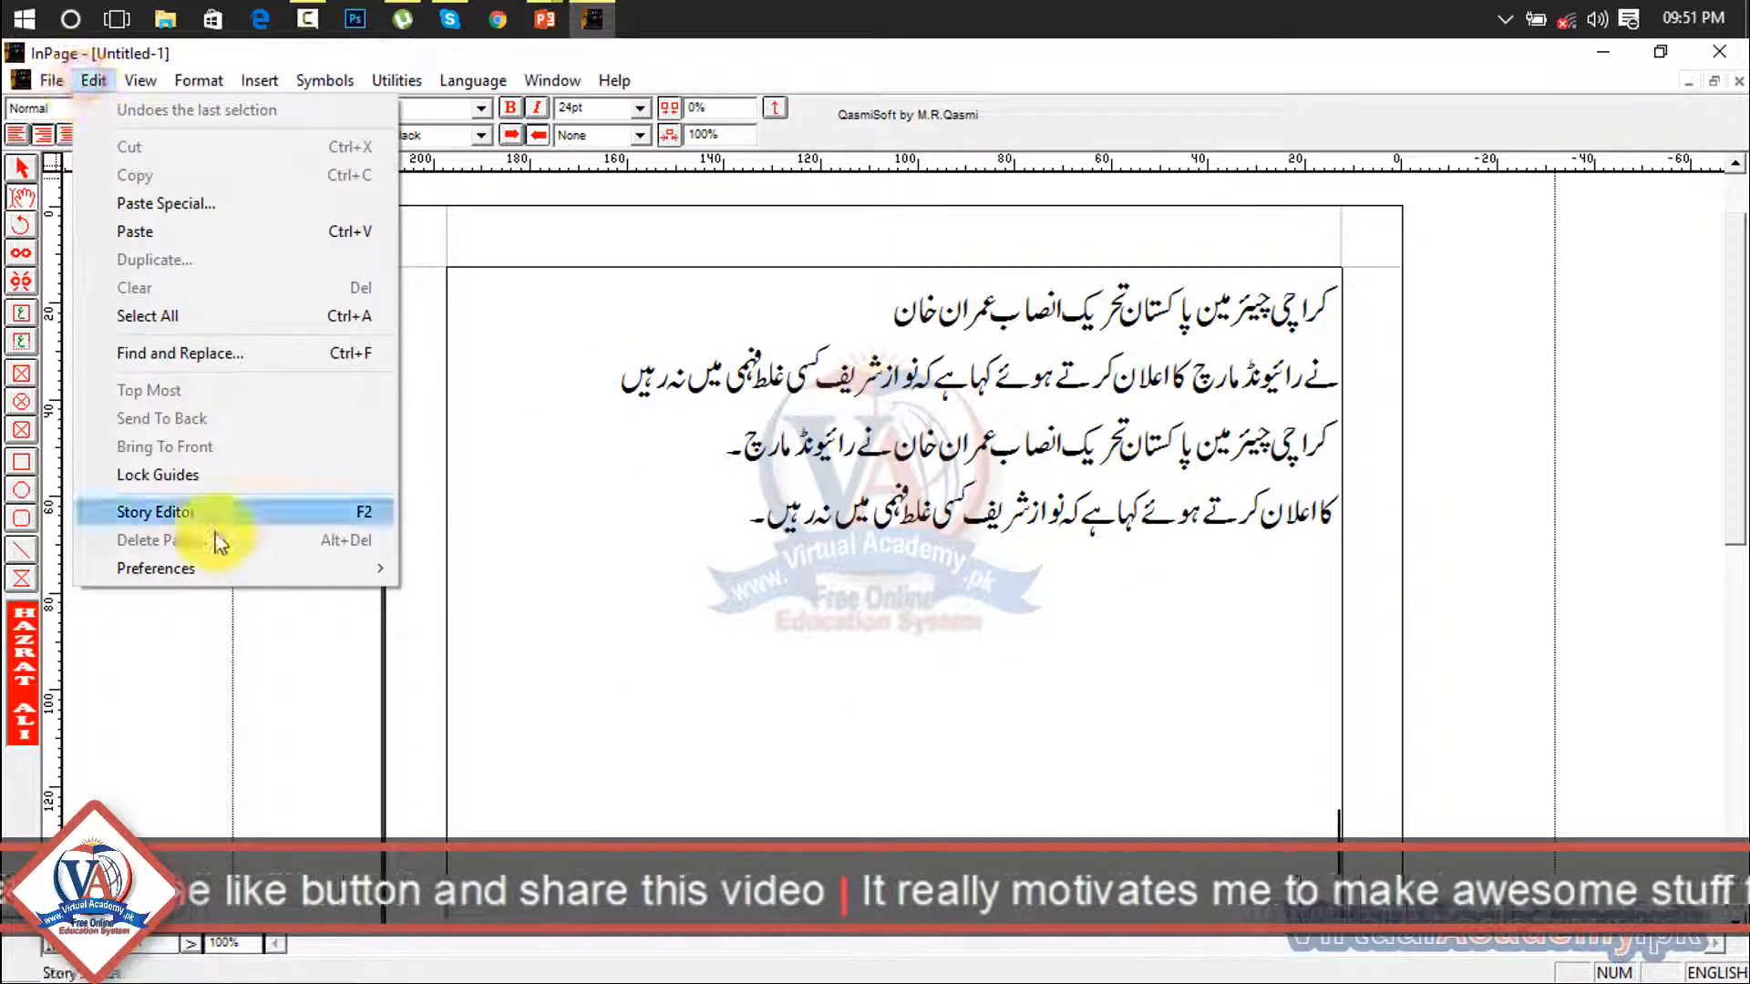
mouse_move(230, 574)
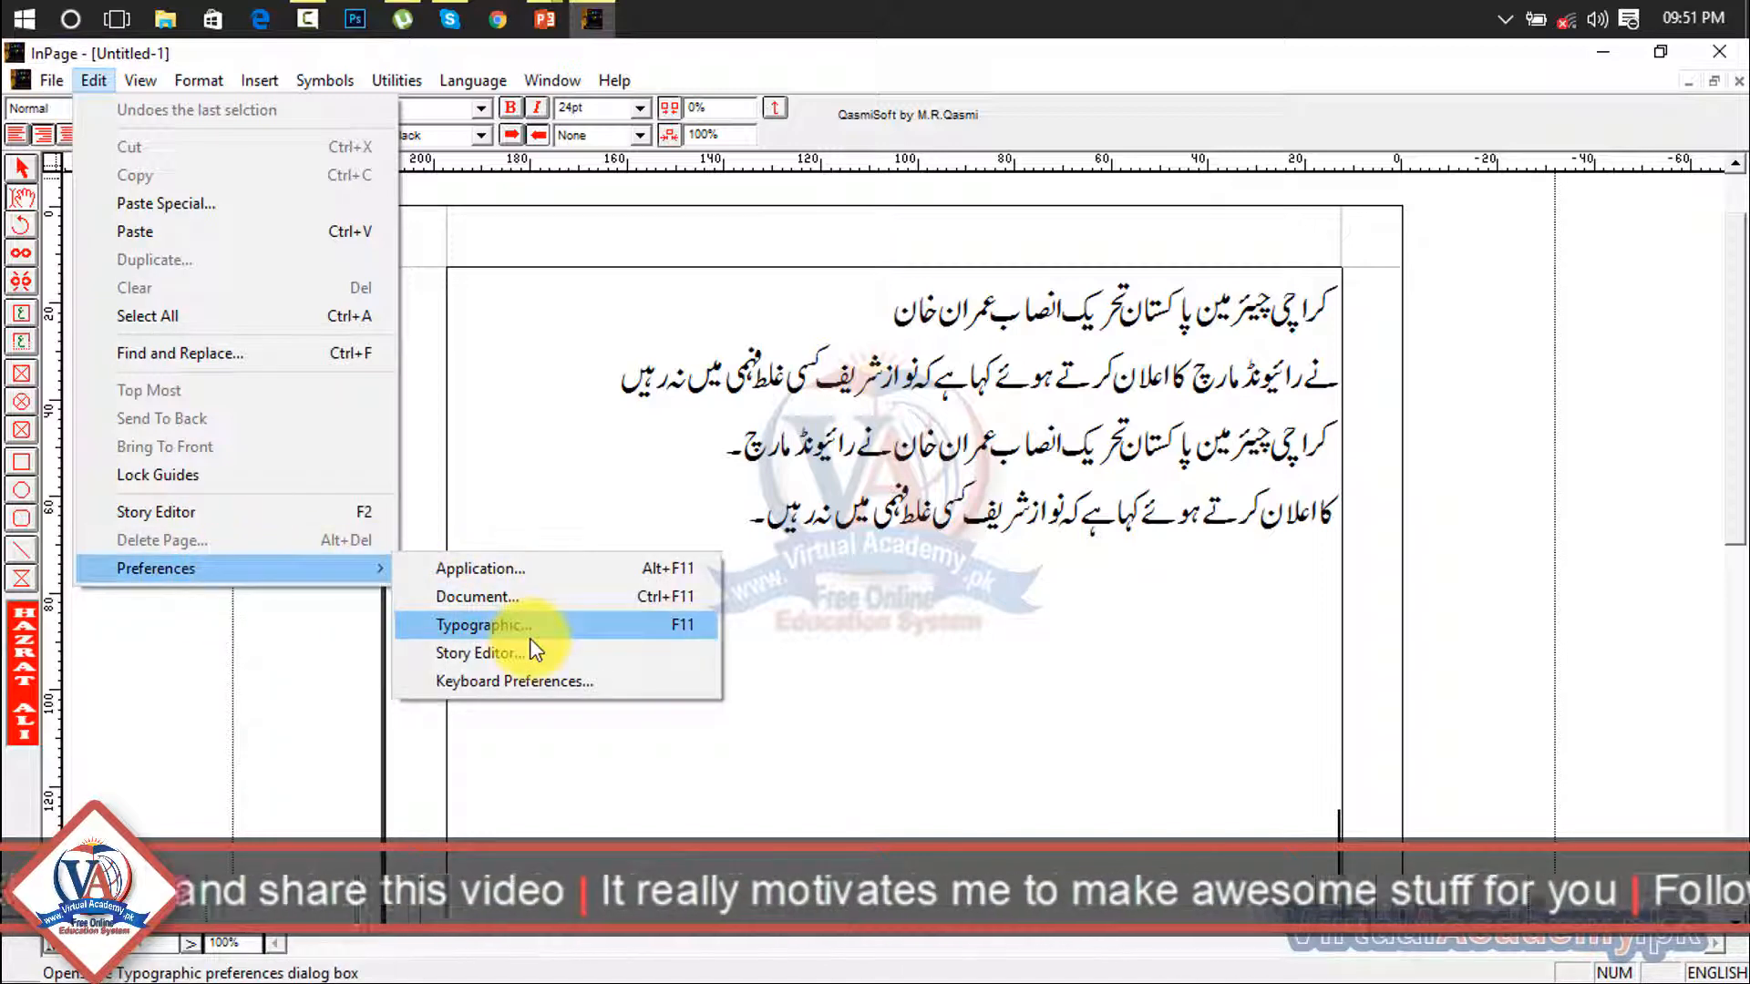
click(570, 637)
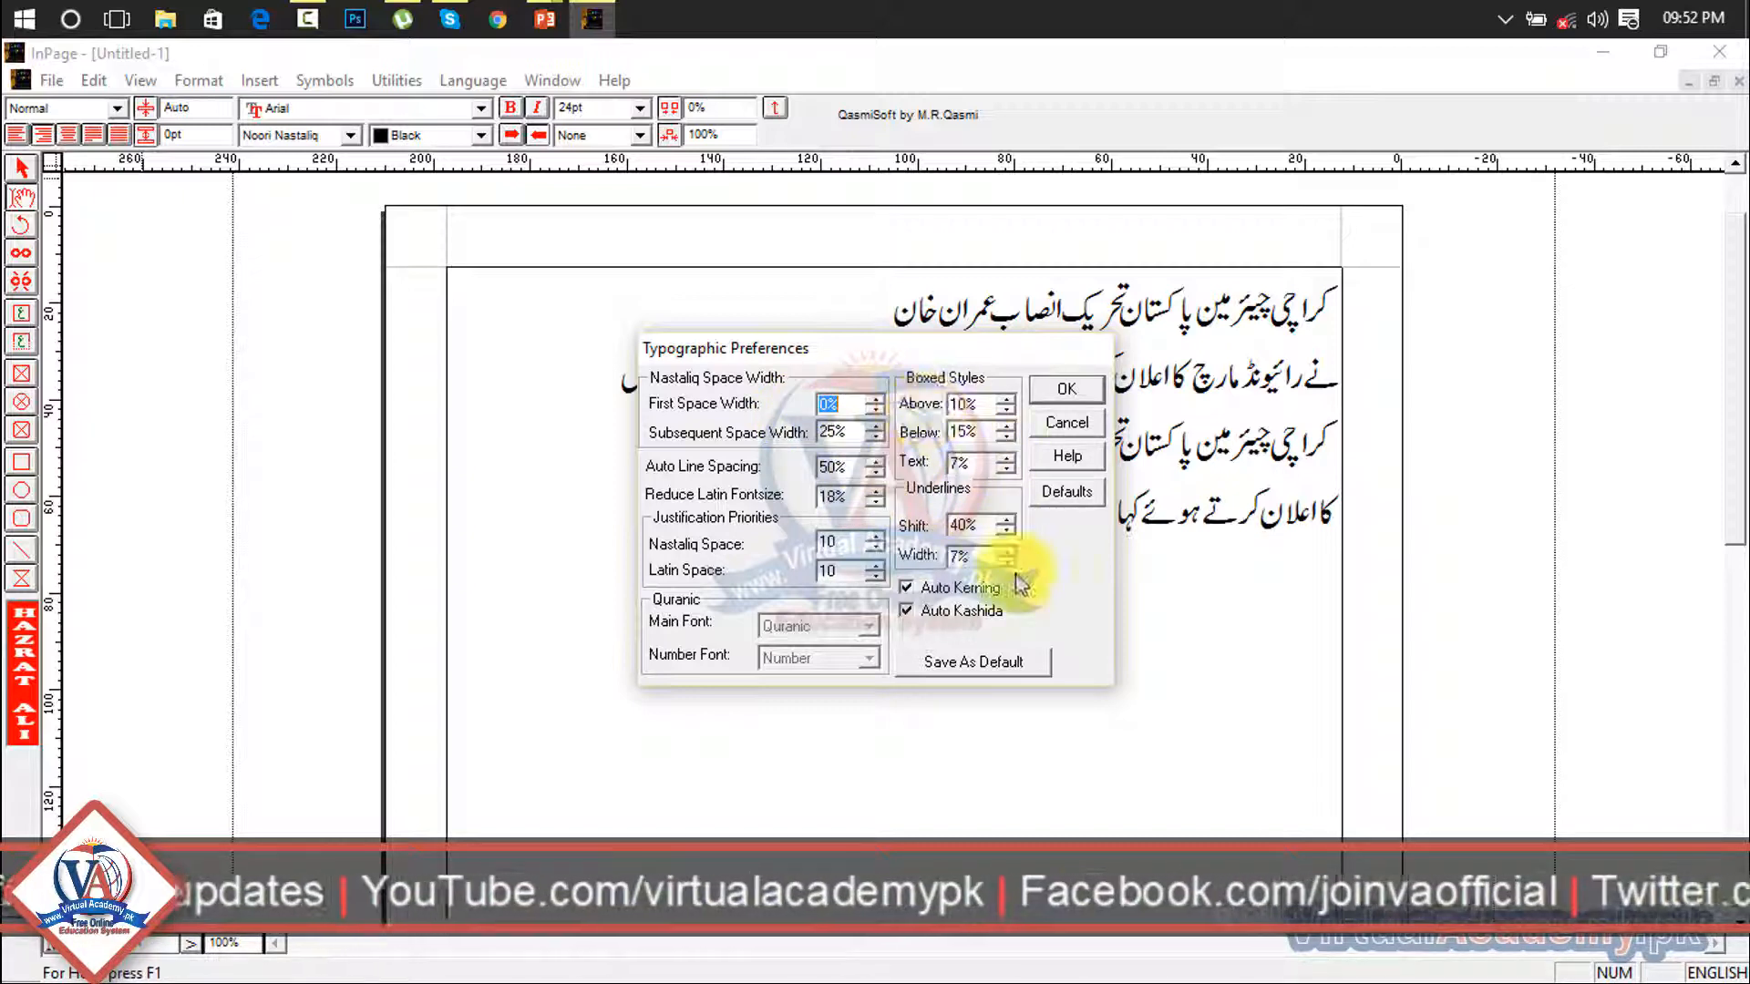
click(1065, 391)
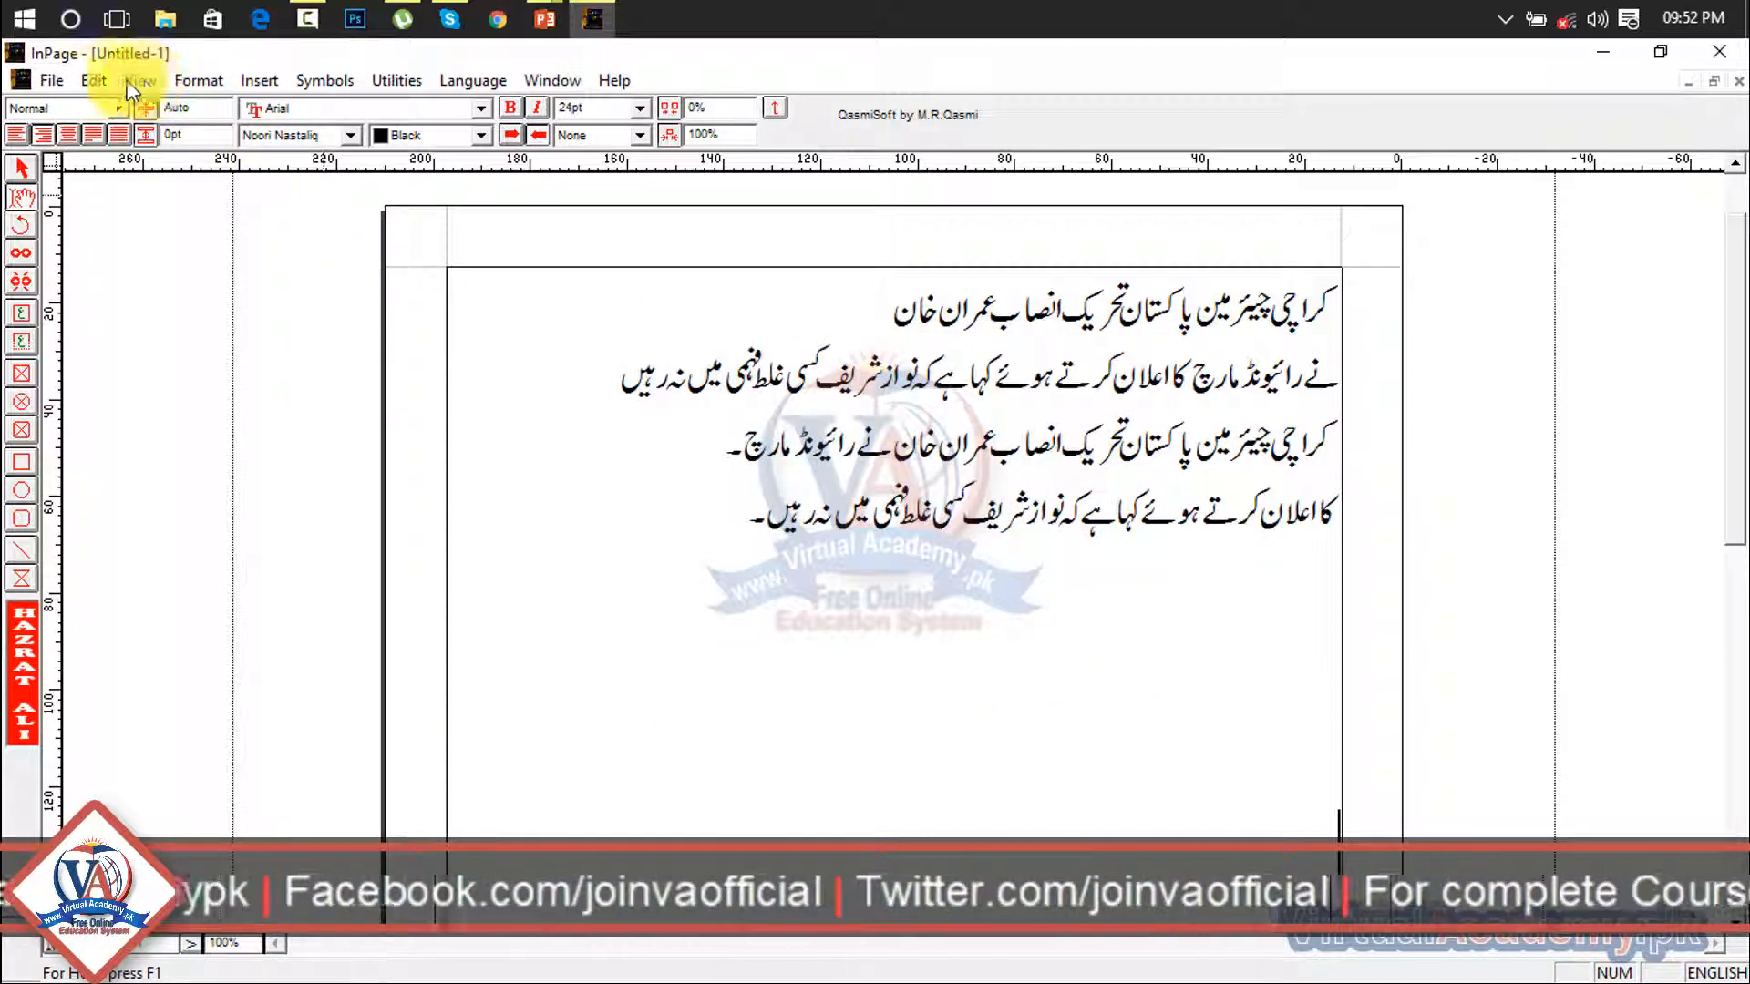
Review the font, print and preview size settings in the Story Editor preferences, and close them without changes
click(95, 80)
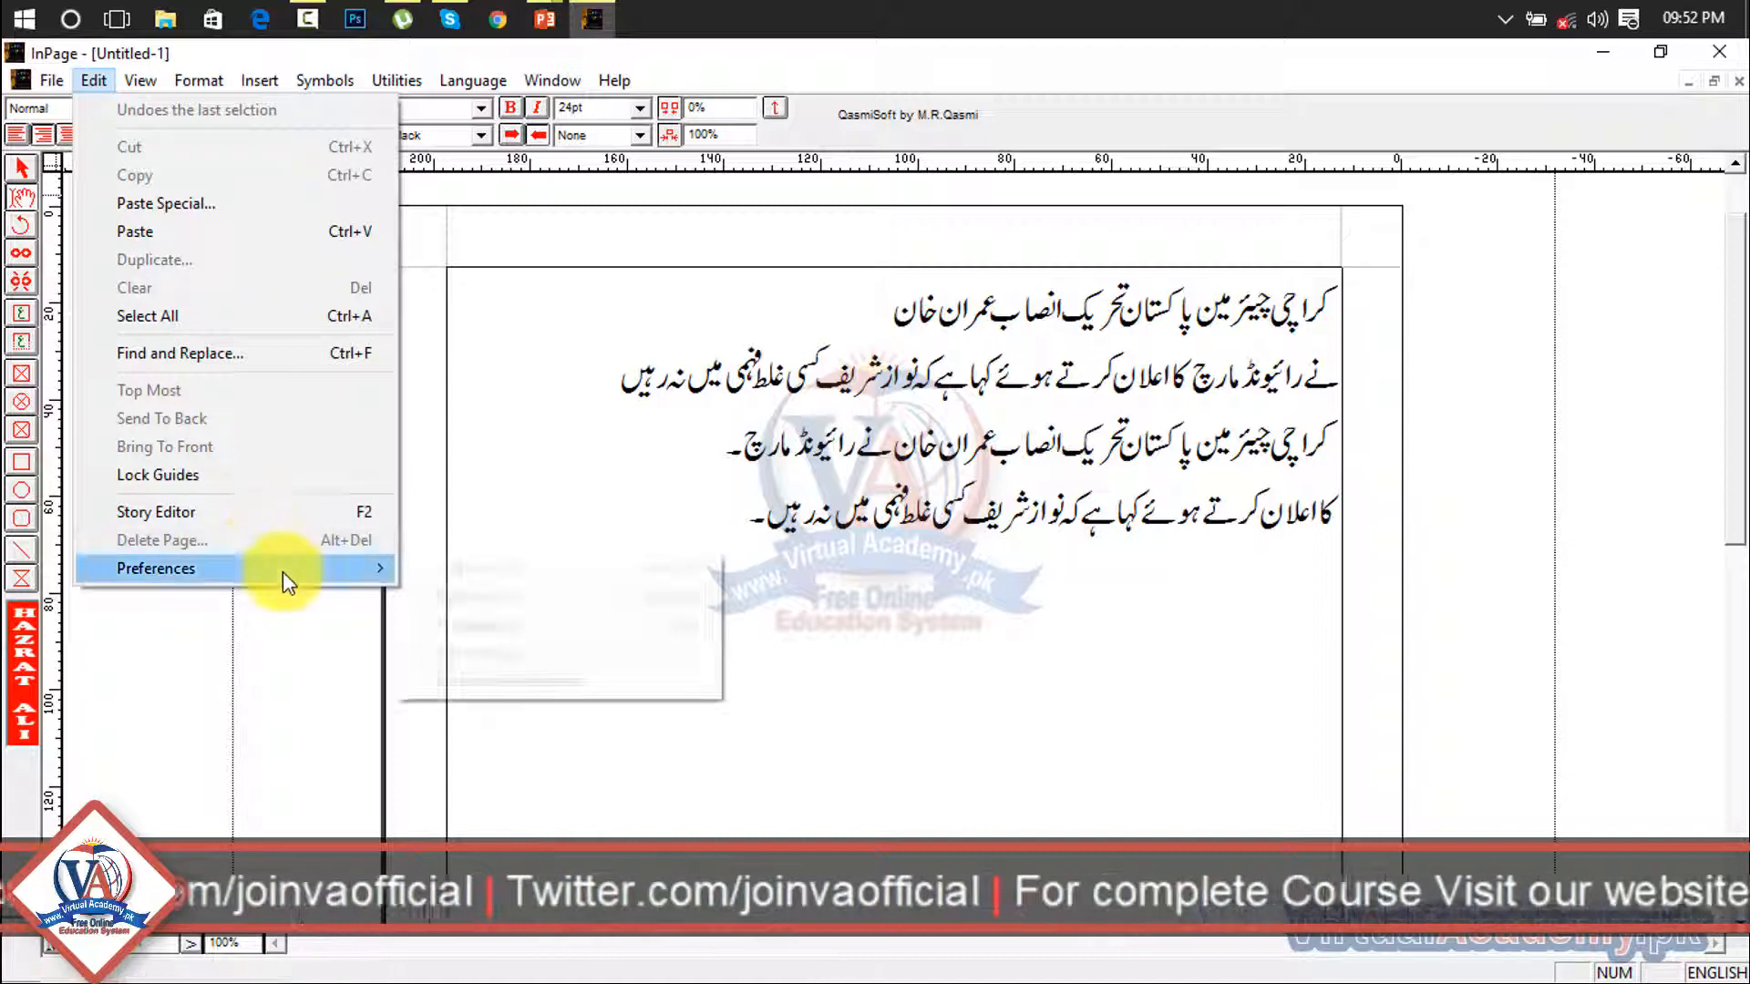
mouse_move(283, 571)
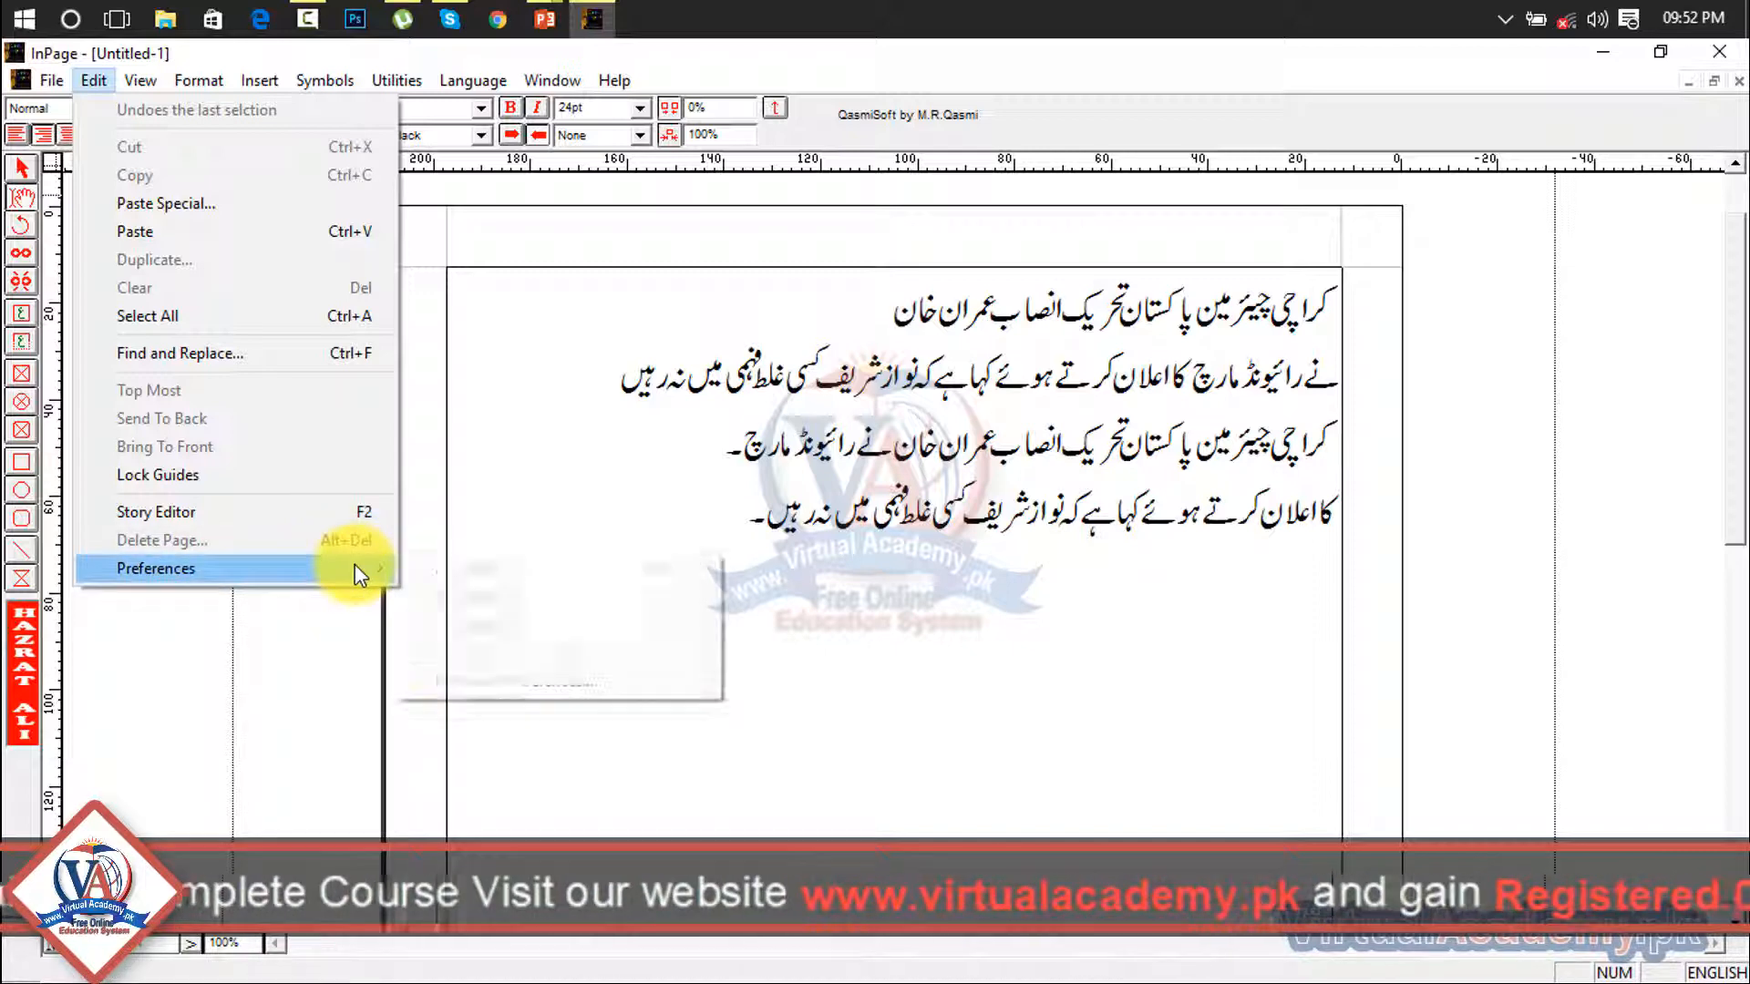
mouse_move(353, 568)
click(483, 652)
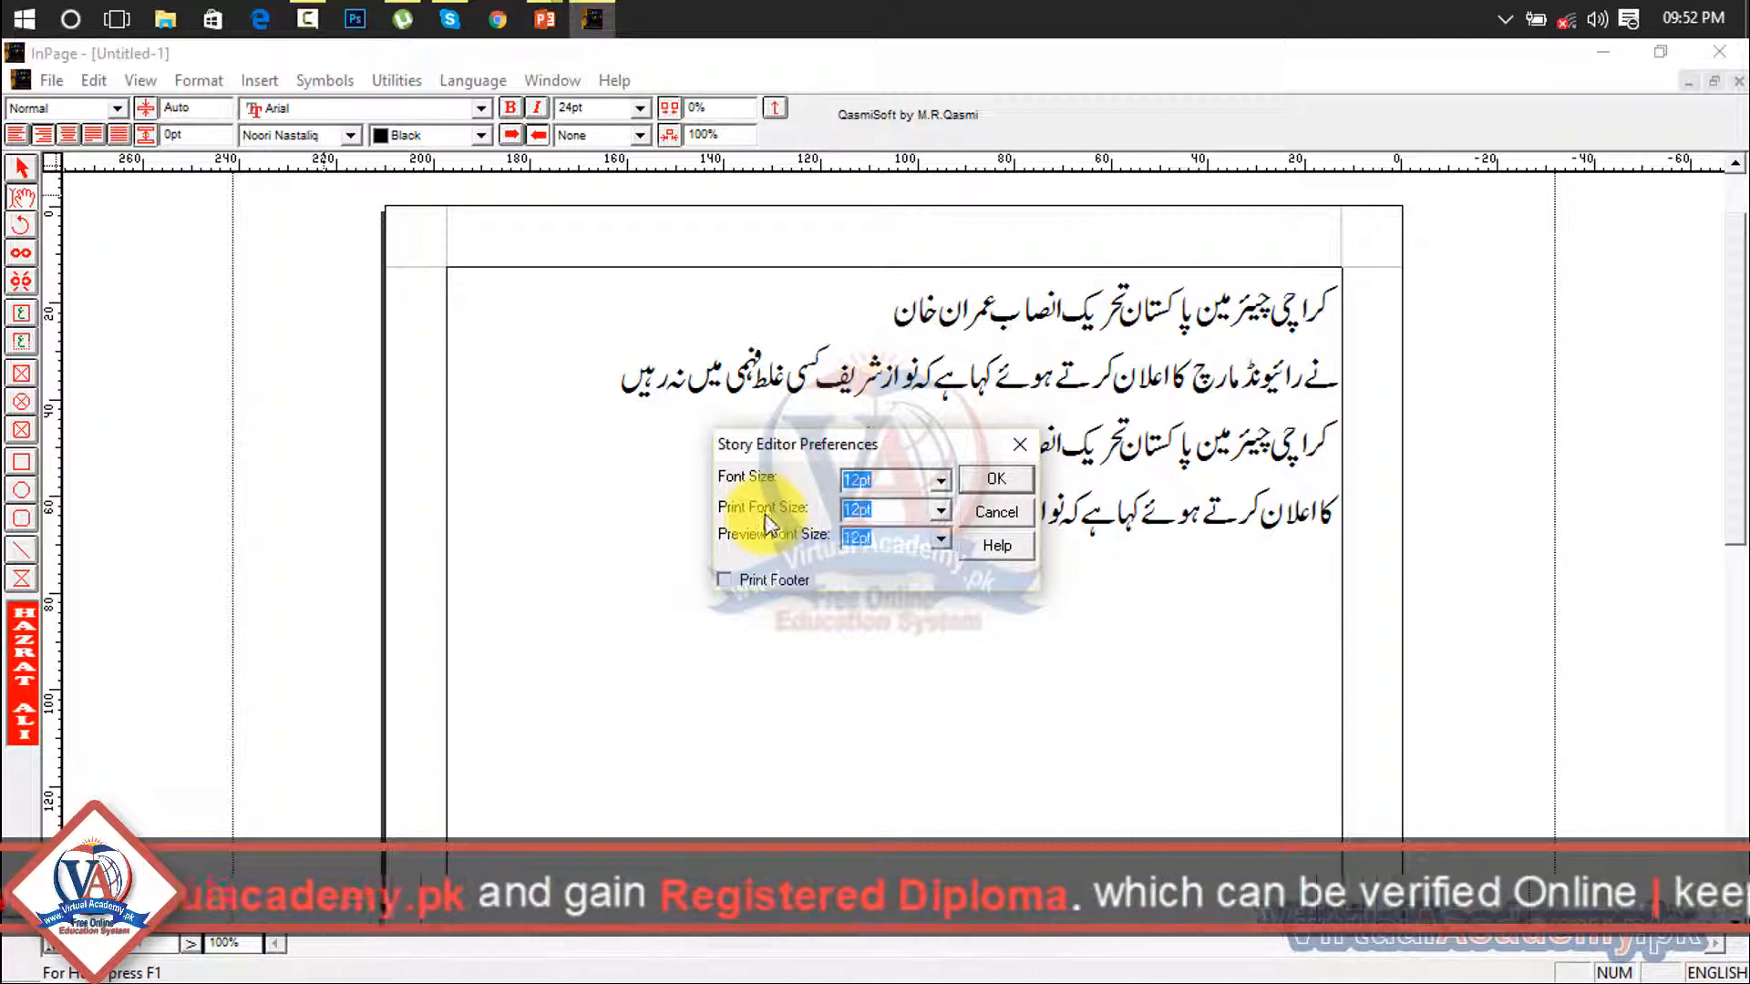
click(903, 530)
click(901, 538)
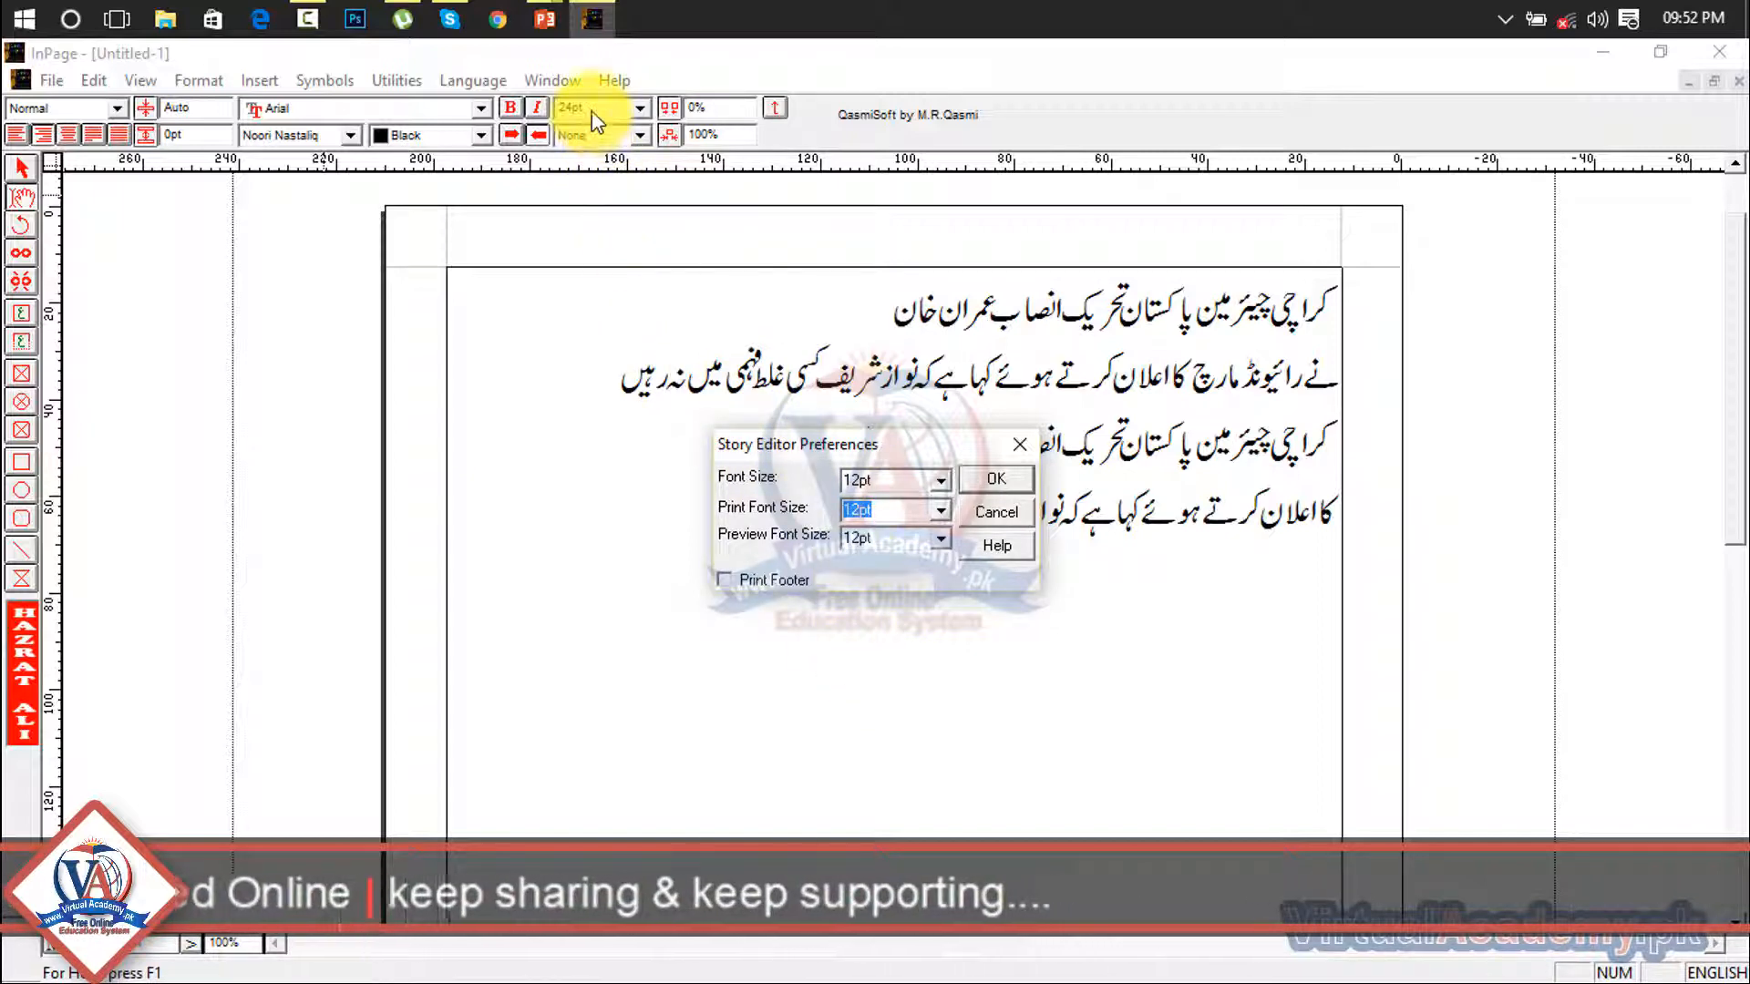
click(1021, 444)
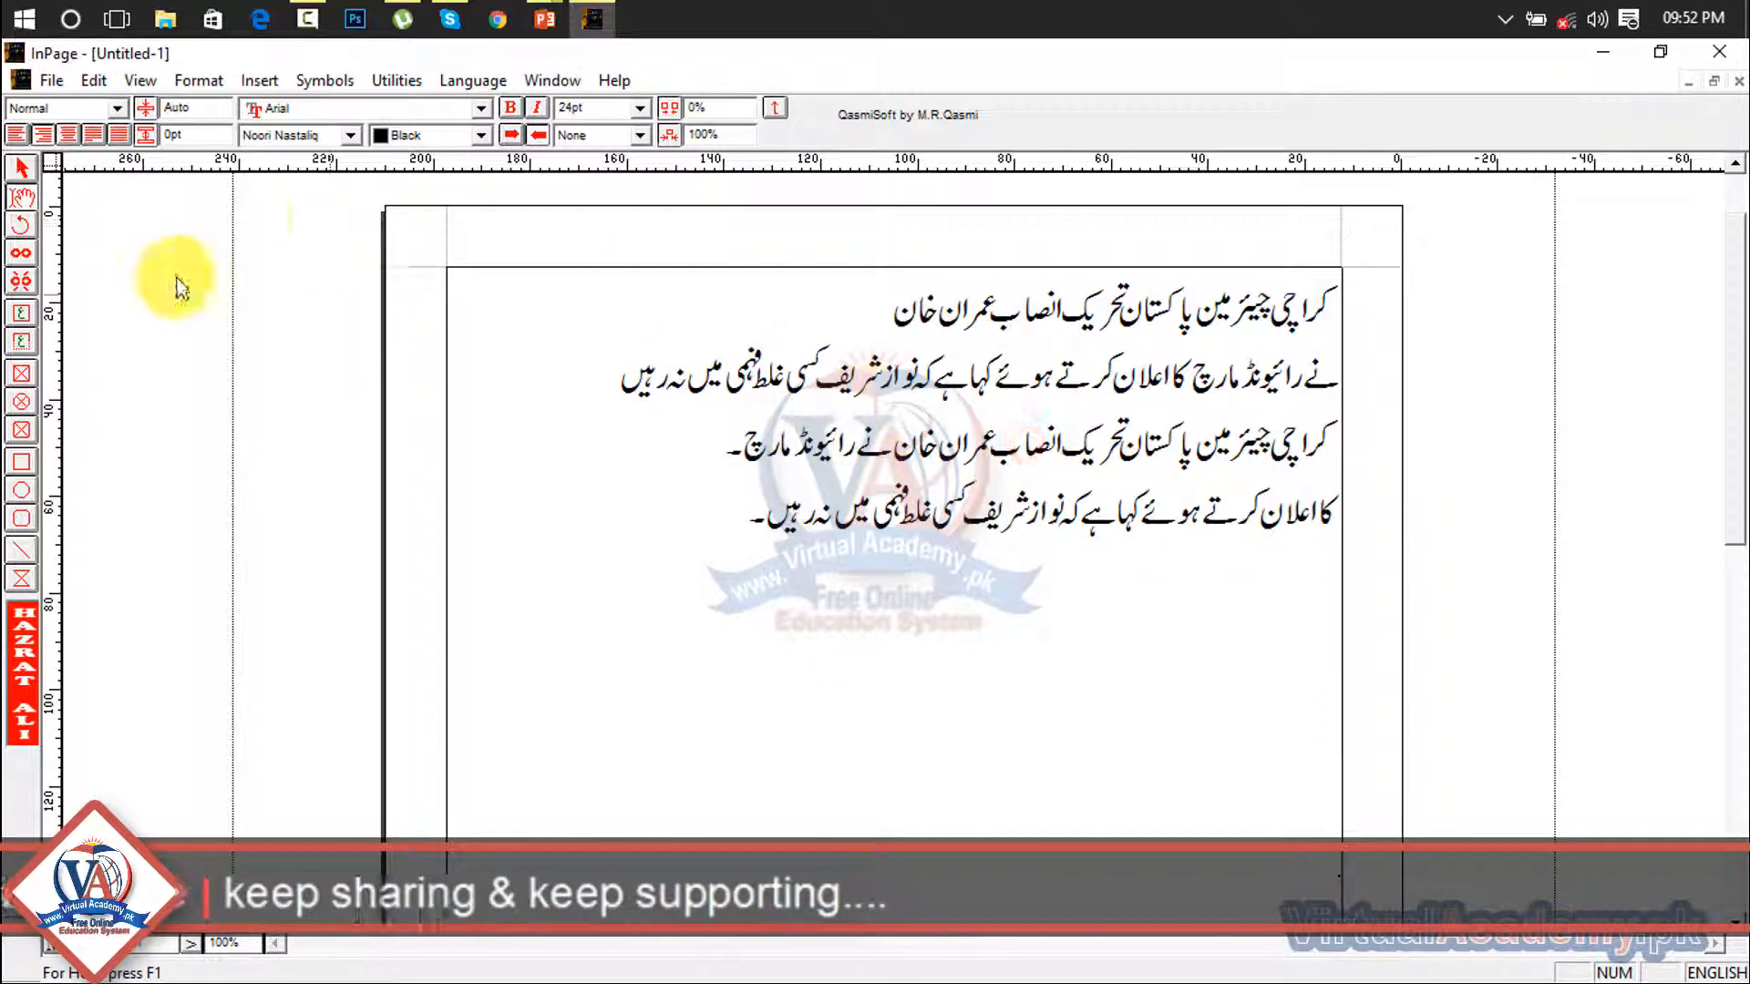
Open the keyboard preferences, keep the Phonetic keyboard layout, and accept the settings
click(51, 80)
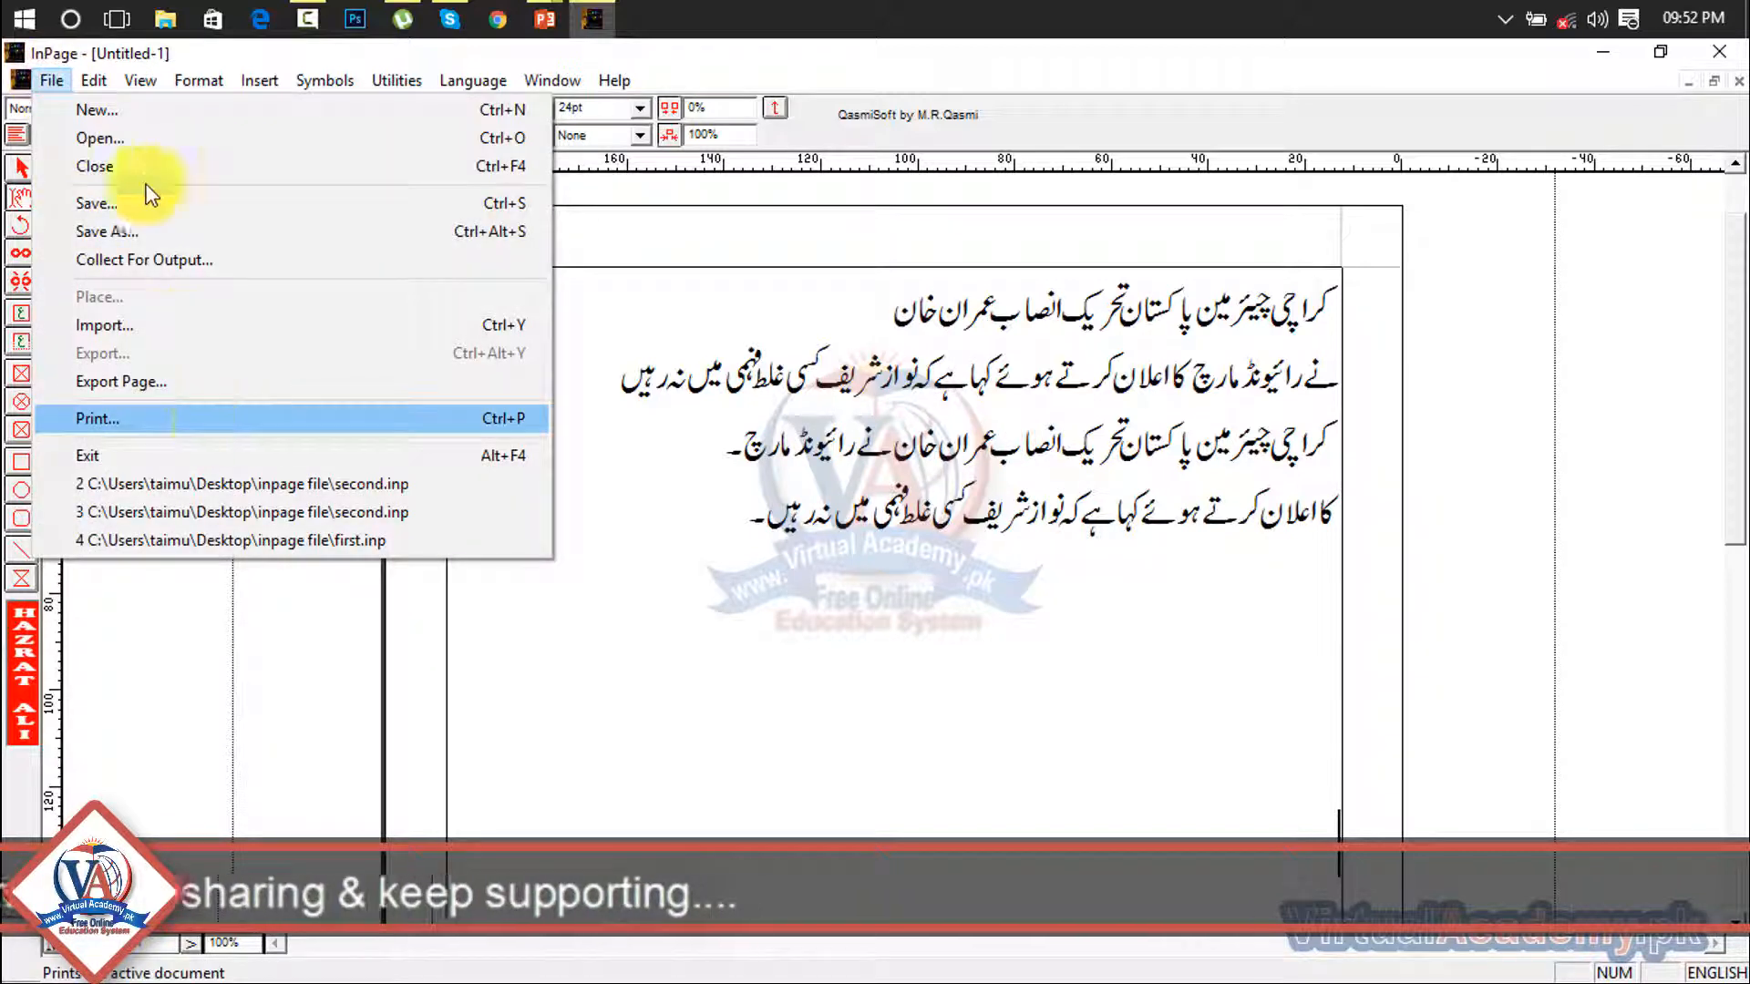
click(94, 80)
mouse_move(332, 569)
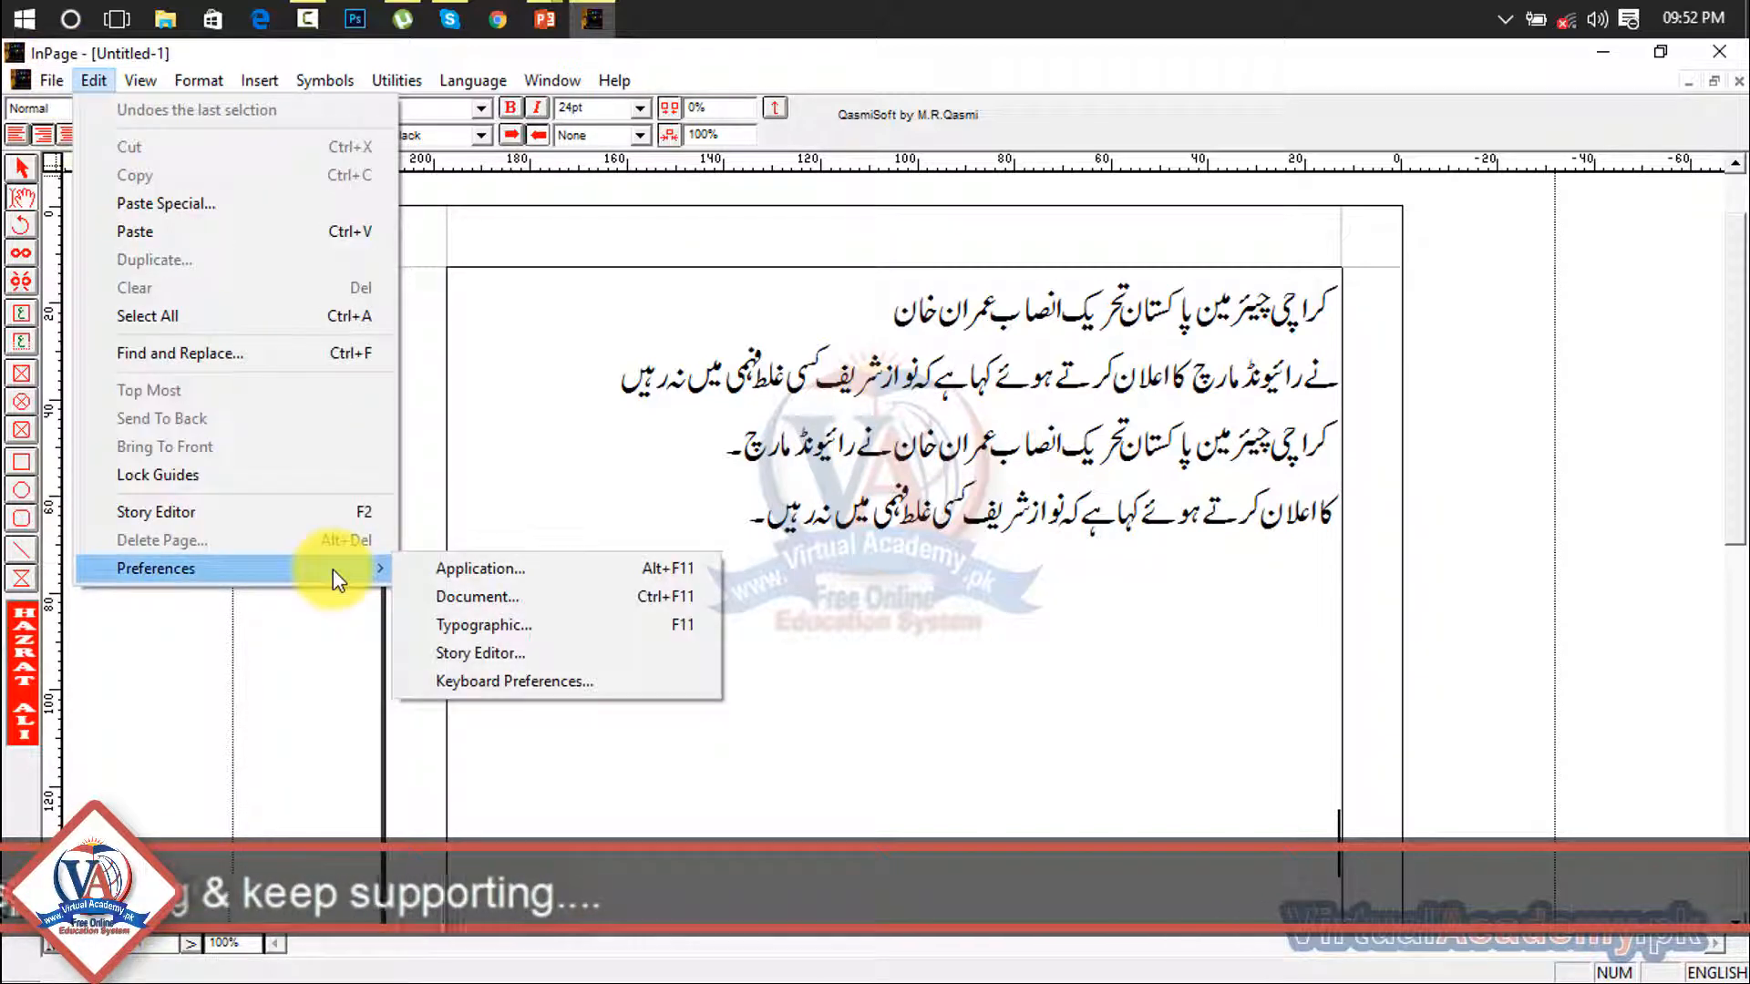
click(472, 675)
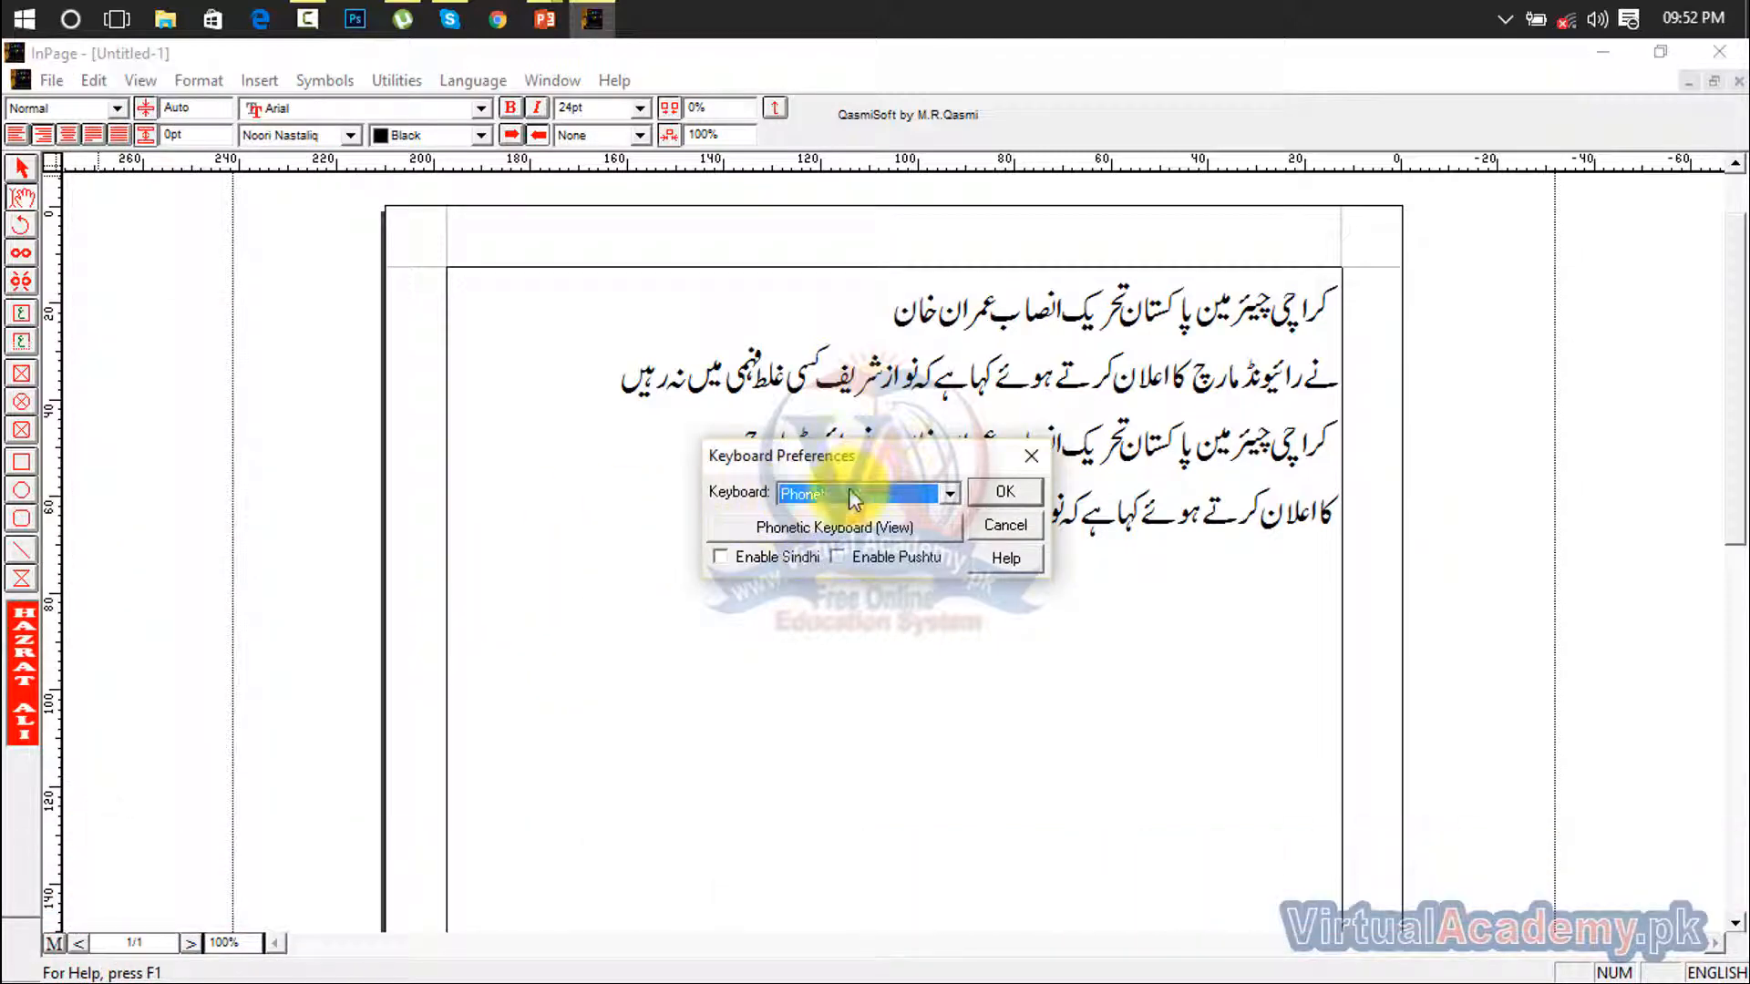
click(1009, 490)
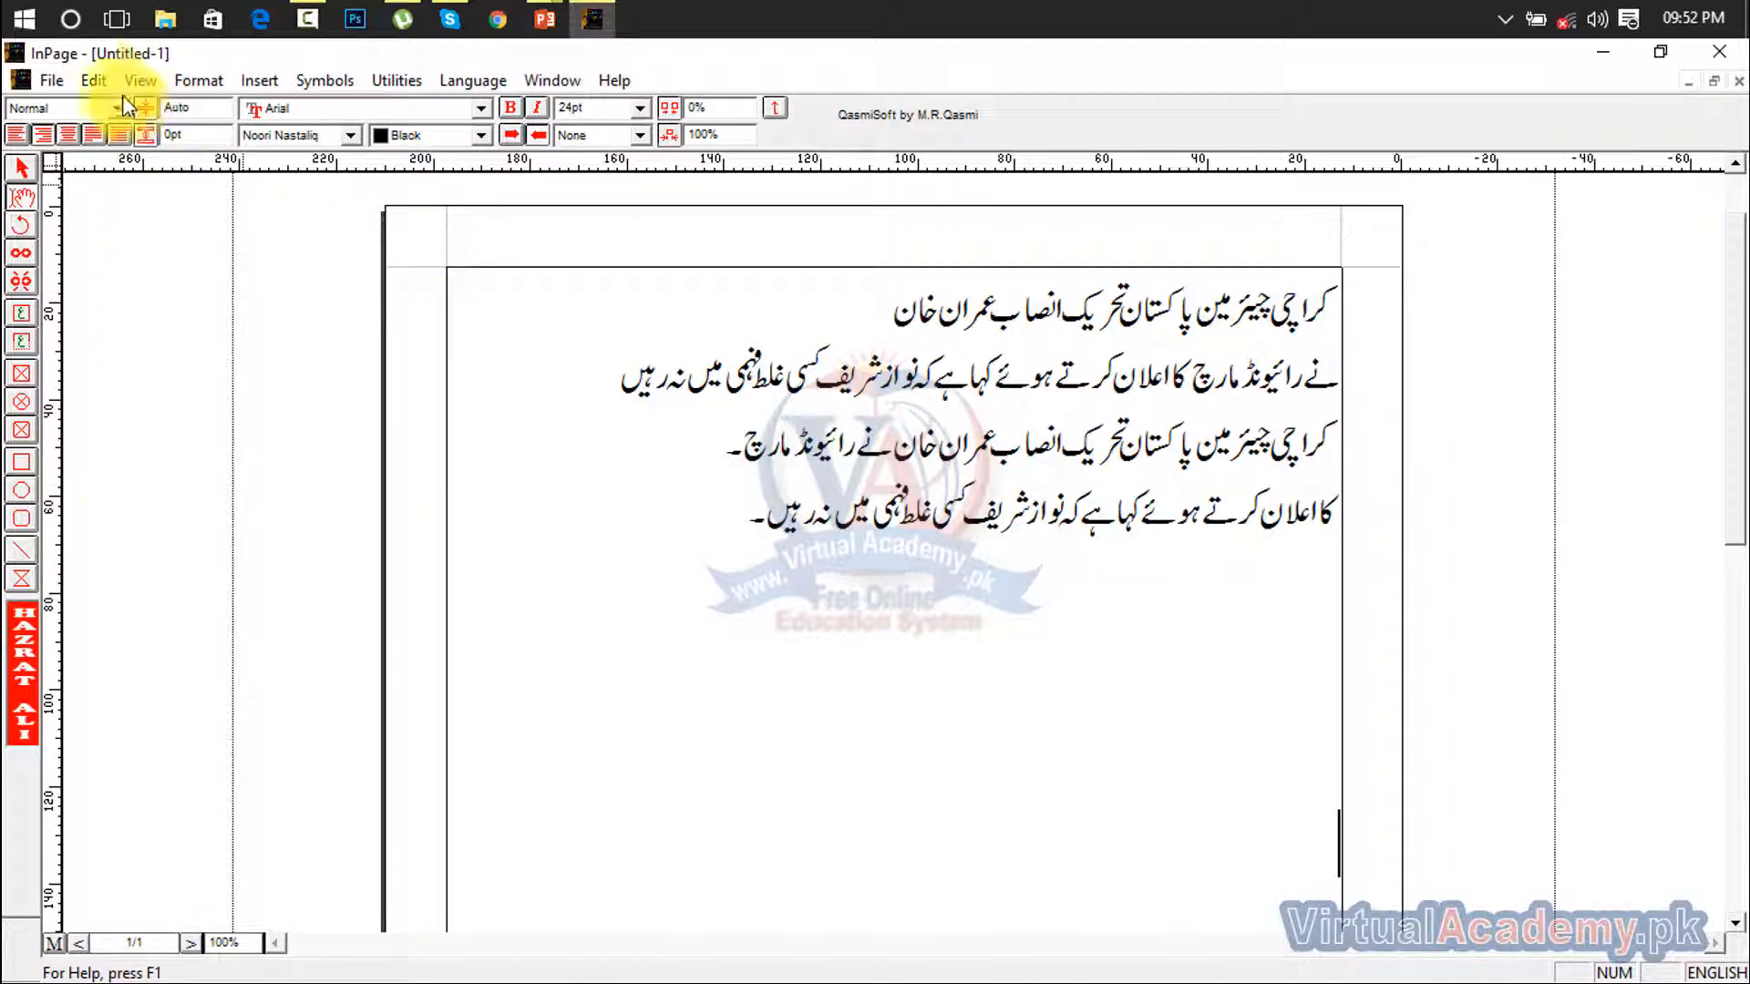
click(103, 79)
click(140, 80)
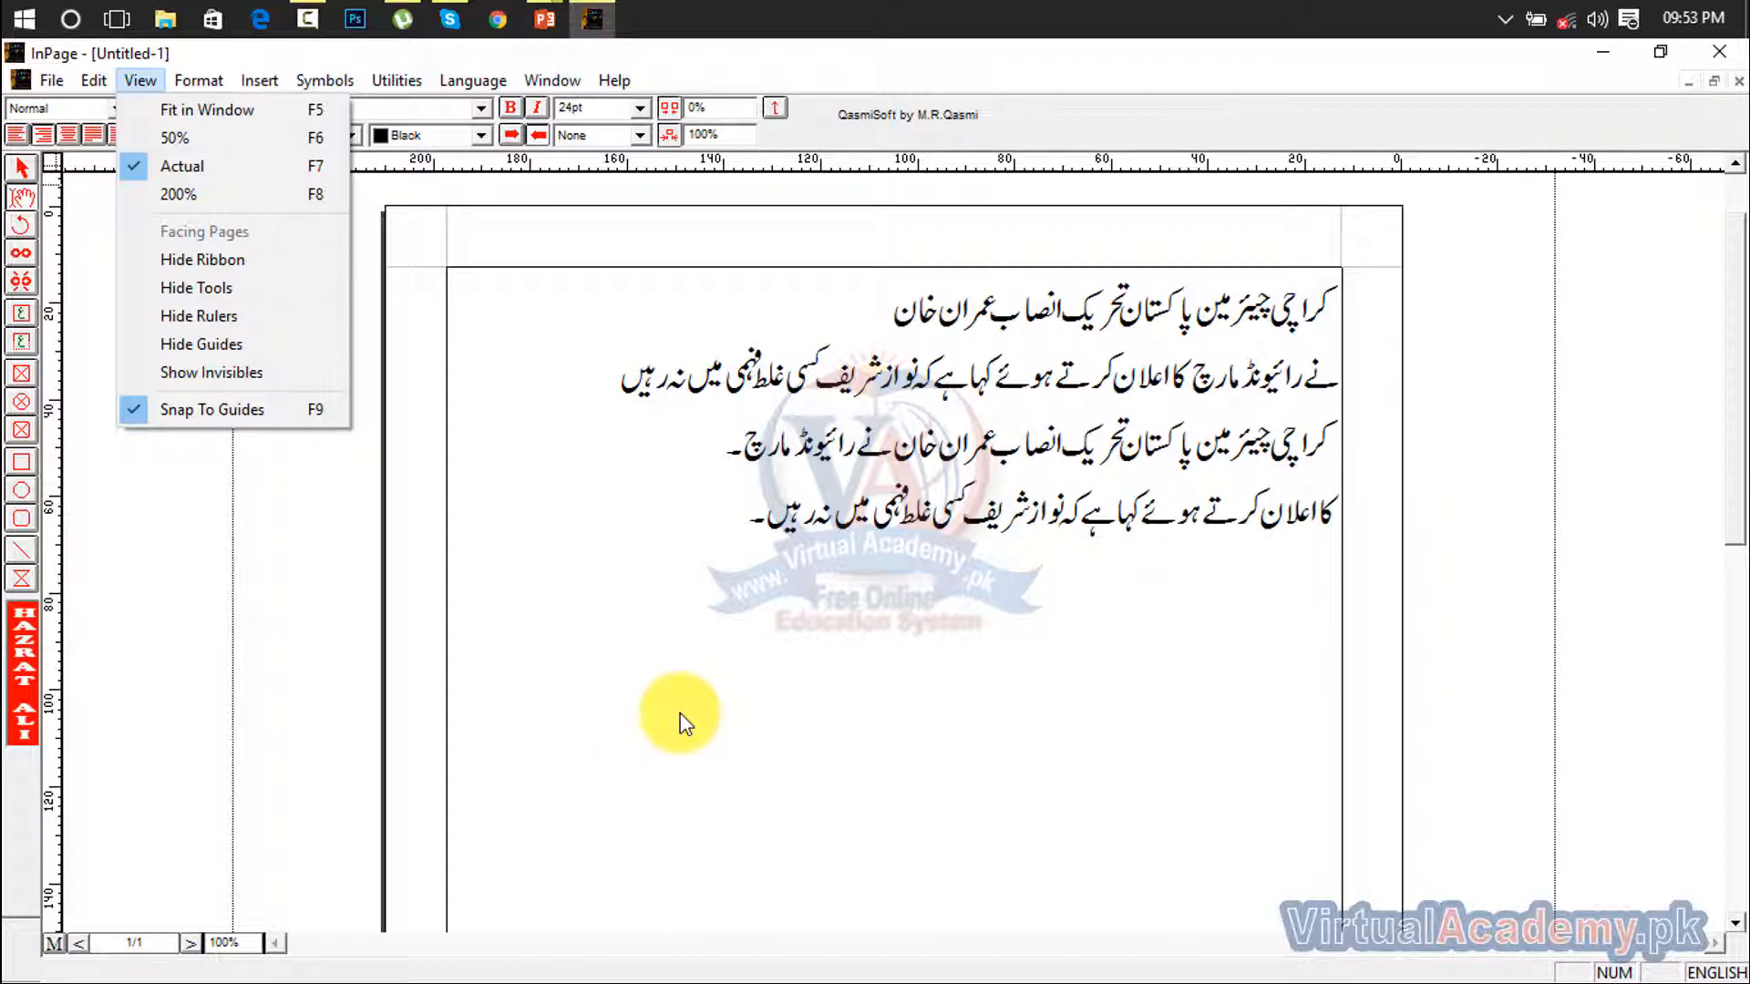
mouse_move(222, 82)
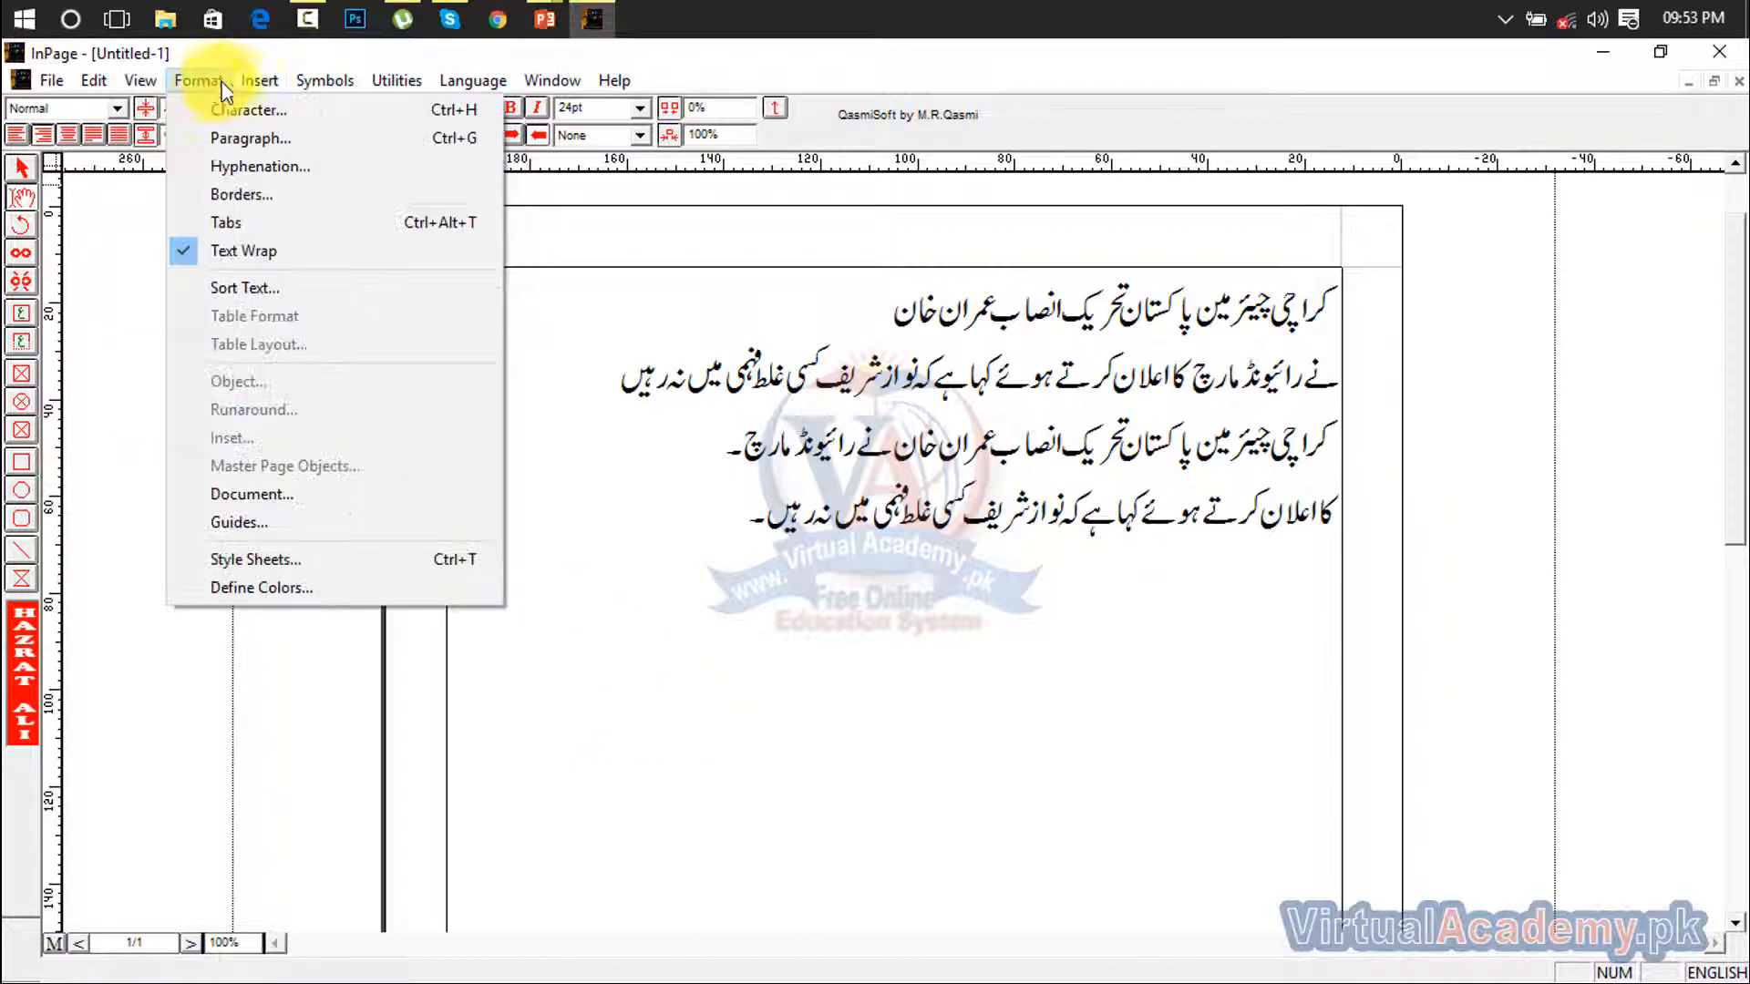
click(793, 597)
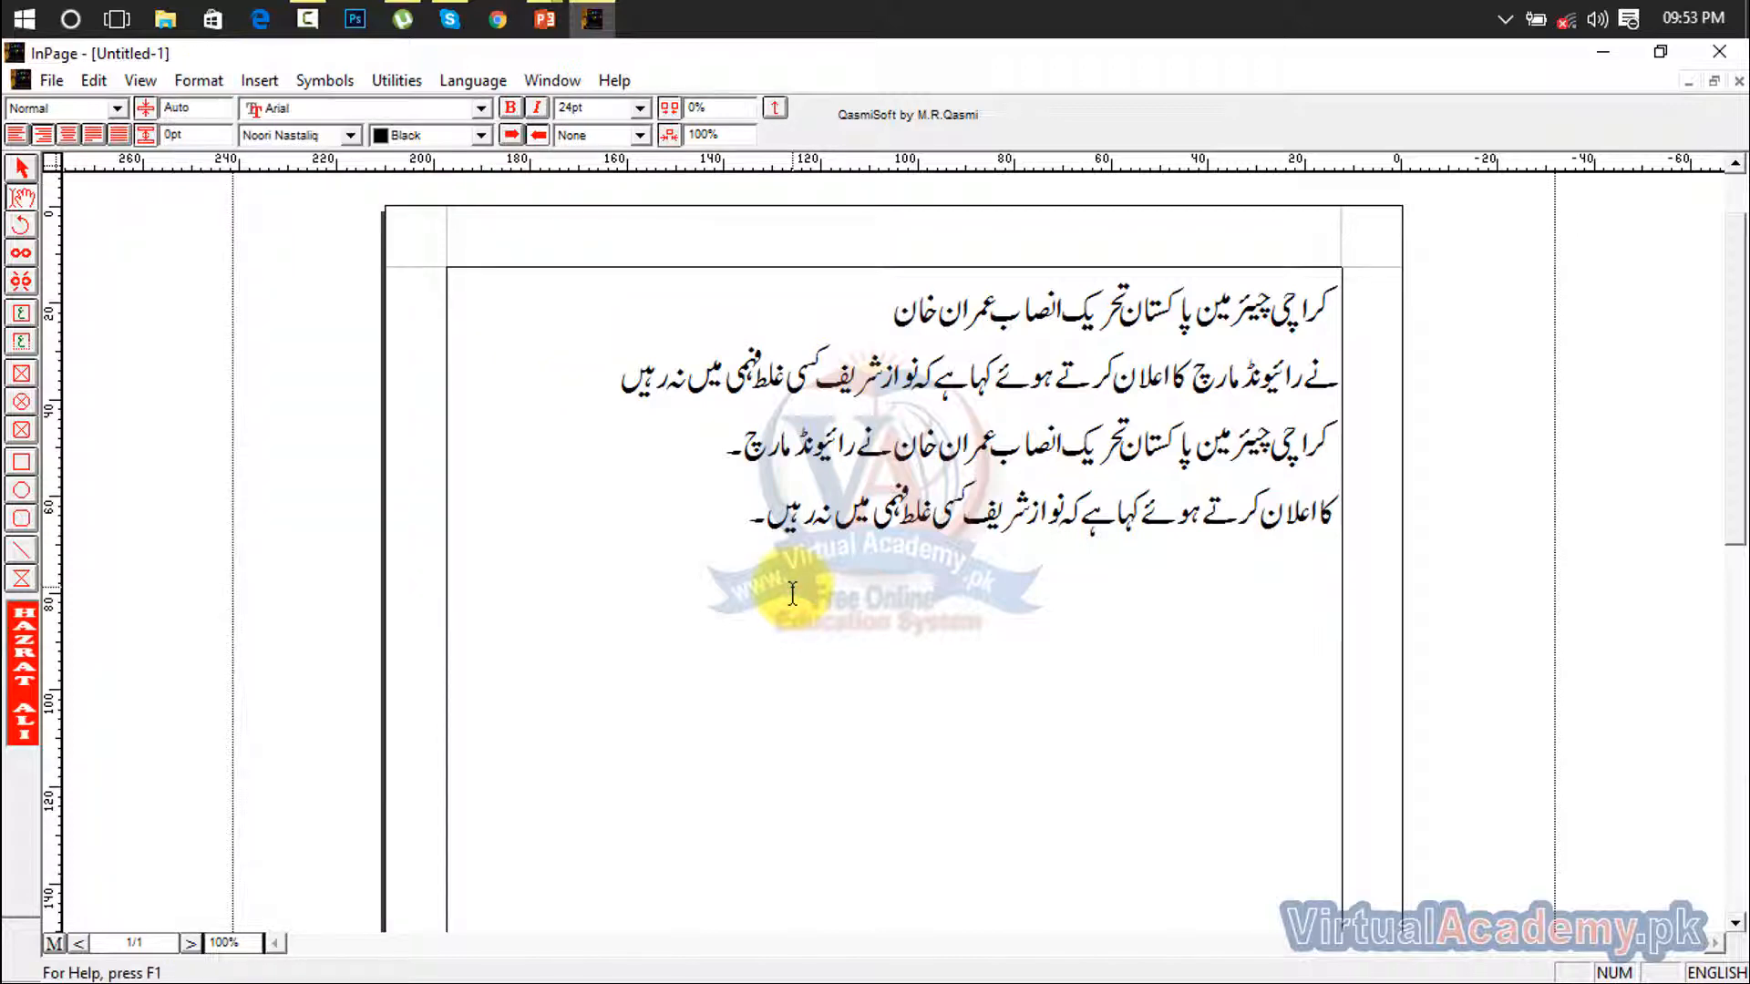